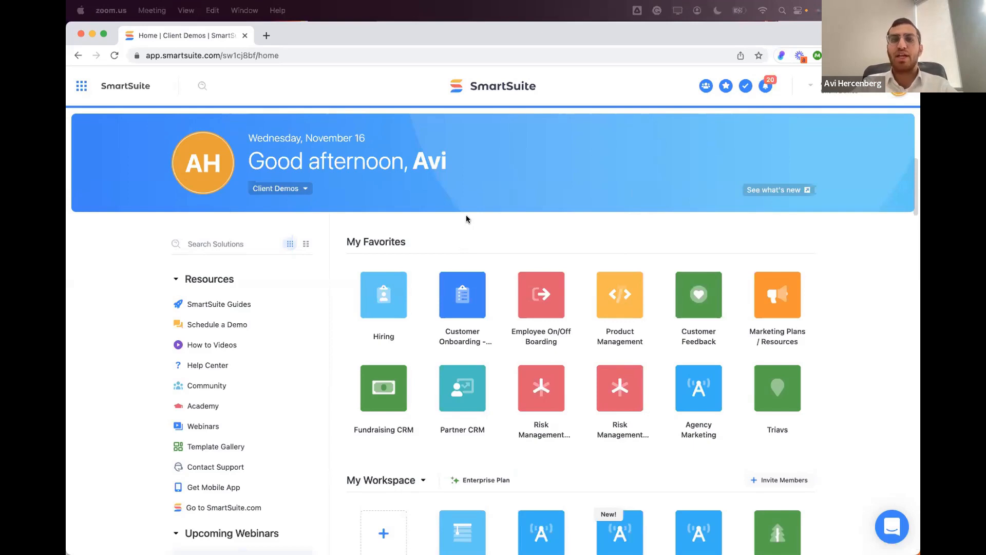
left_click(433, 203)
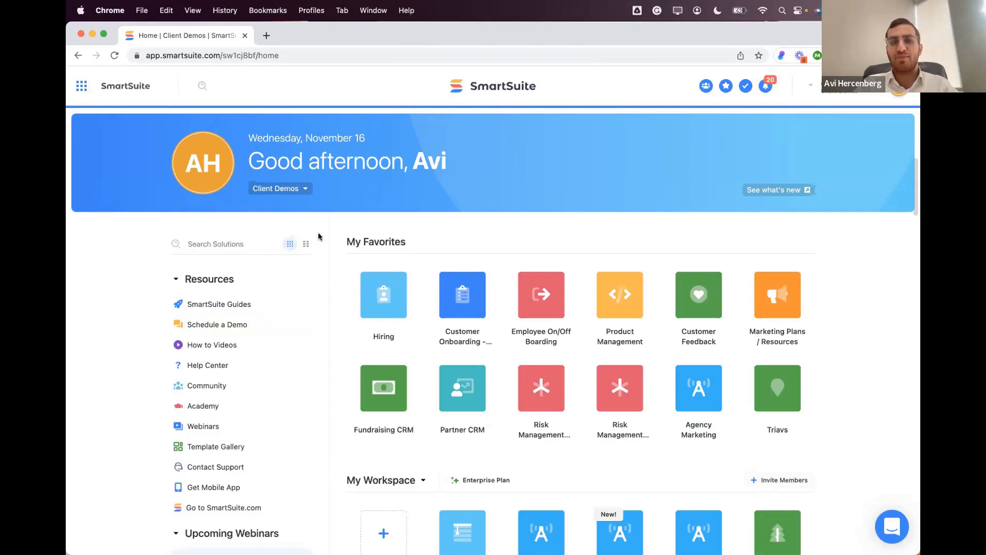
scroll(436, 213, "down", 2)
scroll(436, 213, "up", 1)
scroll(436, 213, "up", 1)
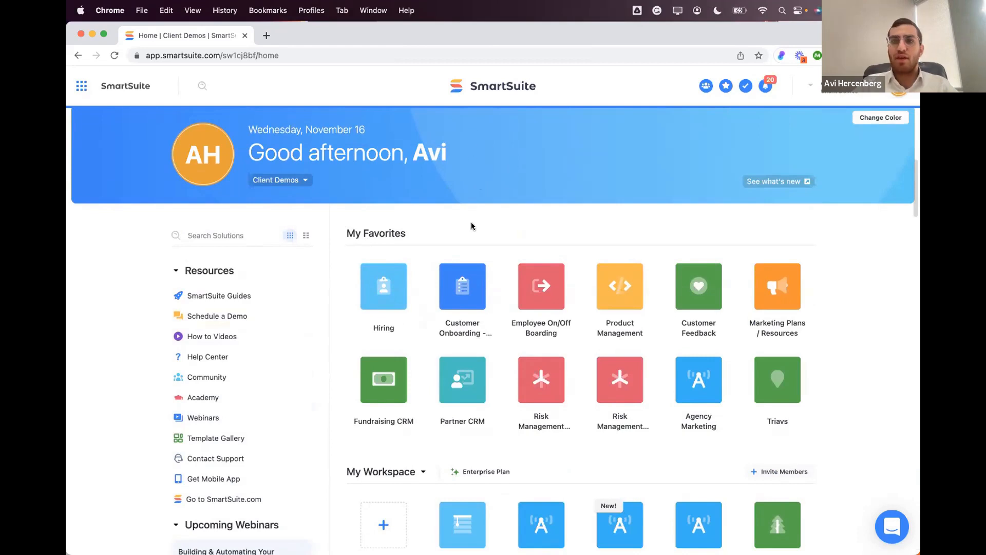
scroll(487, 215, "up", 2)
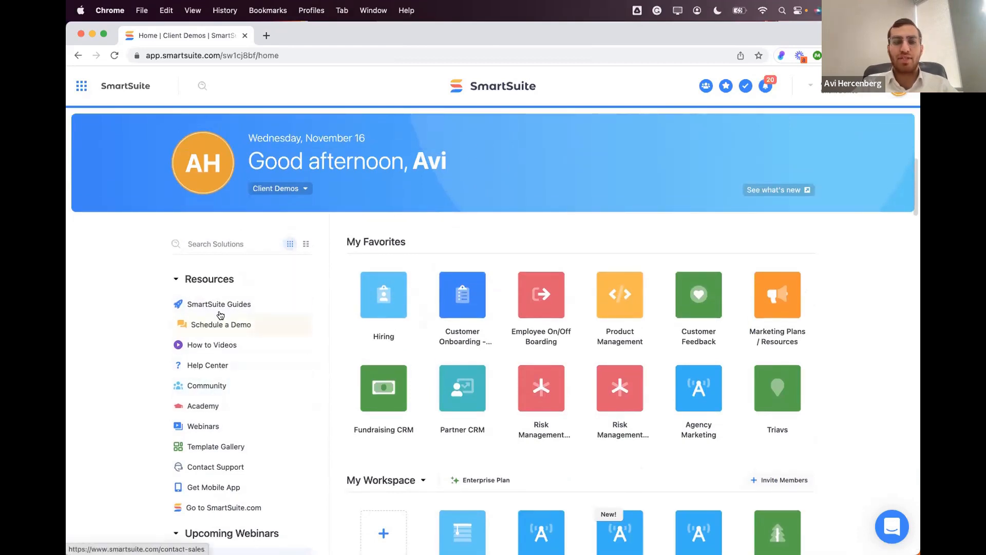
View the mobile app download options from the home page resources, and dismiss them
scroll(220, 315, "down", 3)
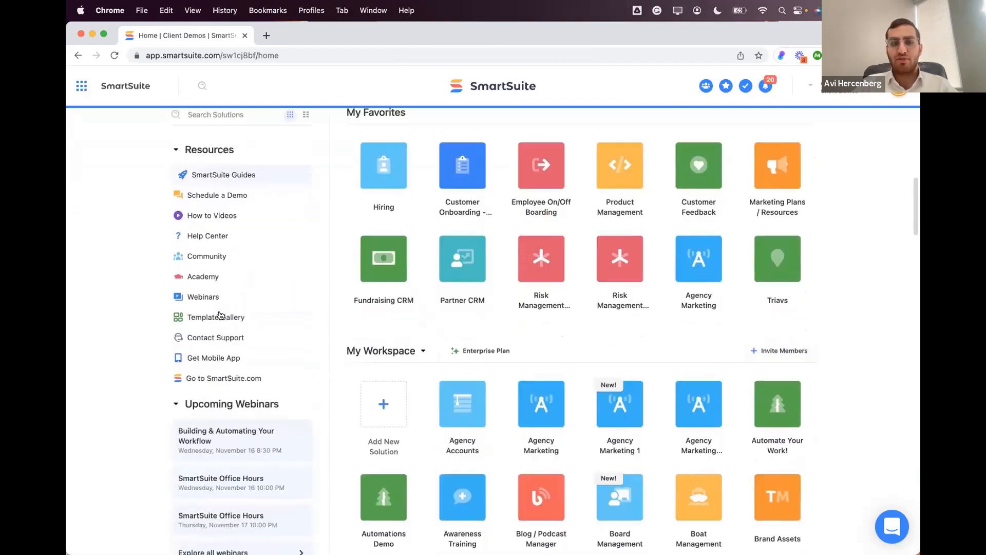
left_click(220, 356)
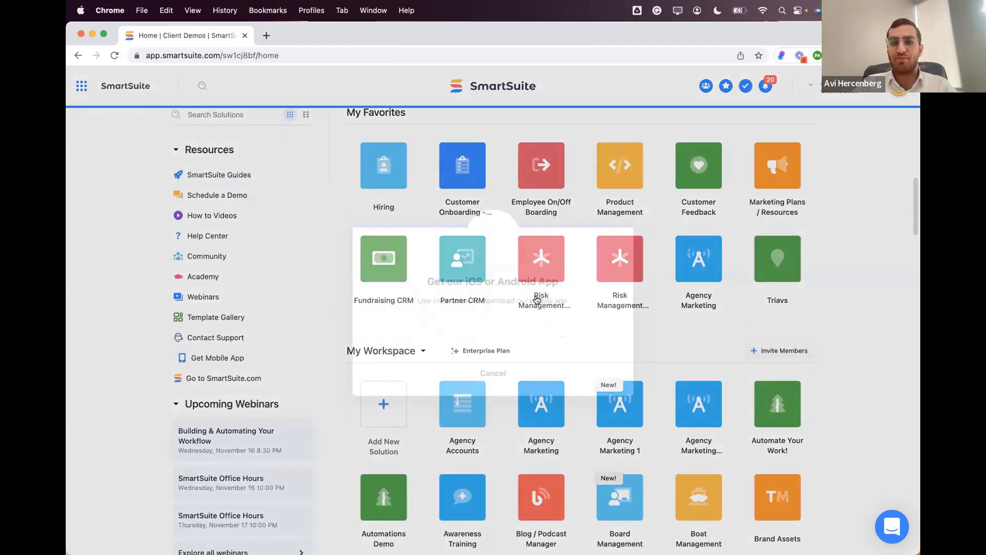
left_click(485, 426)
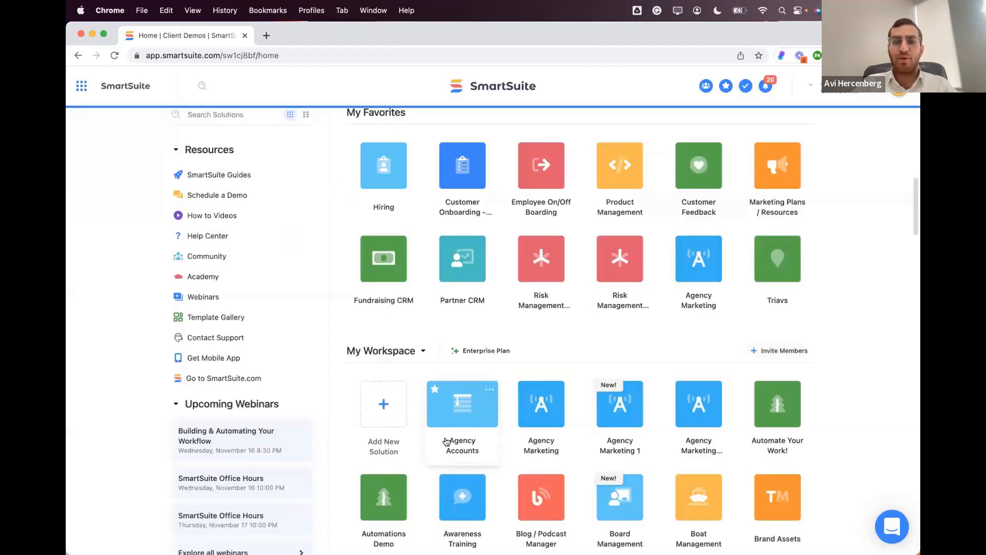
Open the Template Gallery and browse the Human Resources & Recruiting templates
left_click(225, 319)
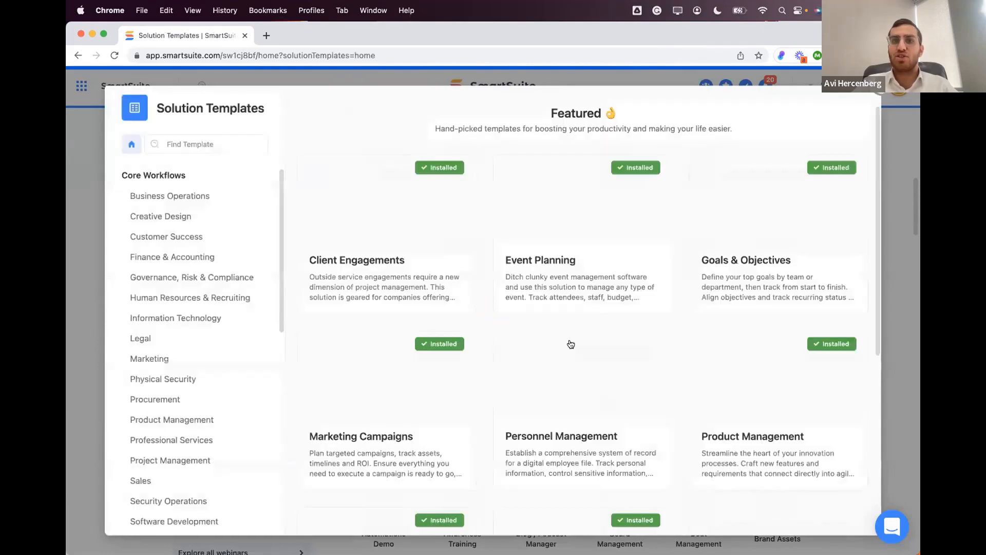
left_click(208, 237)
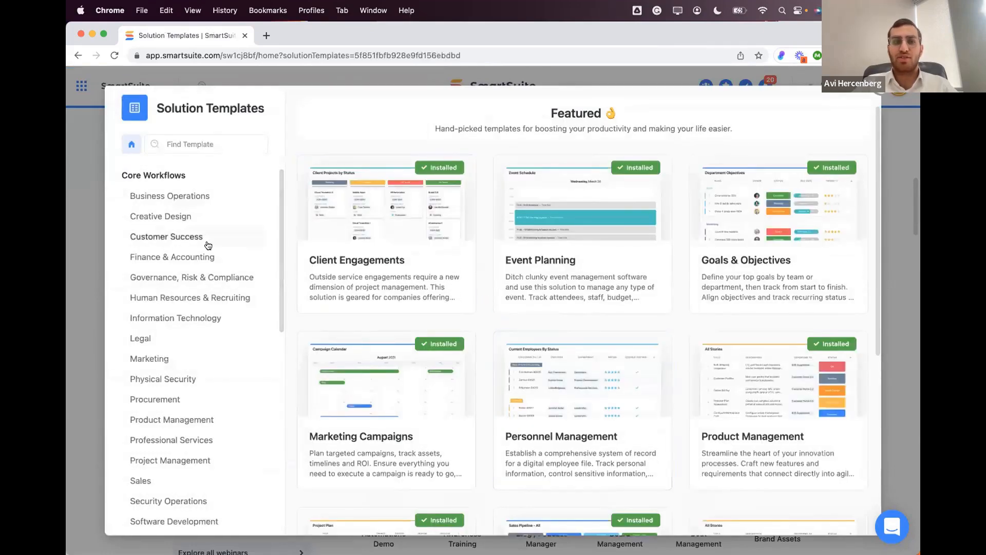
left_click(209, 304)
scroll(208, 308, "down", 4)
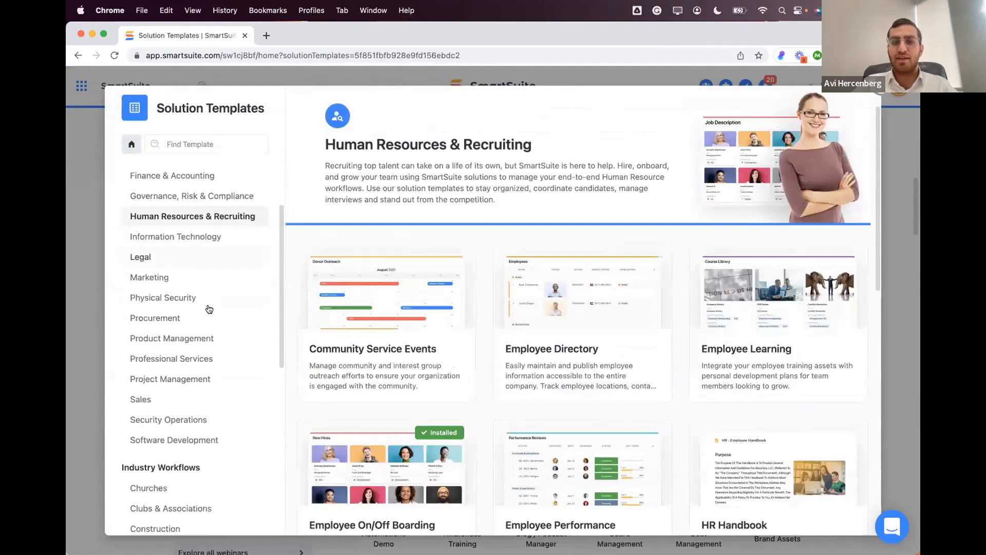
Preview the Community Service Events template and close the Template Gallery without installing it
left_click(399, 330)
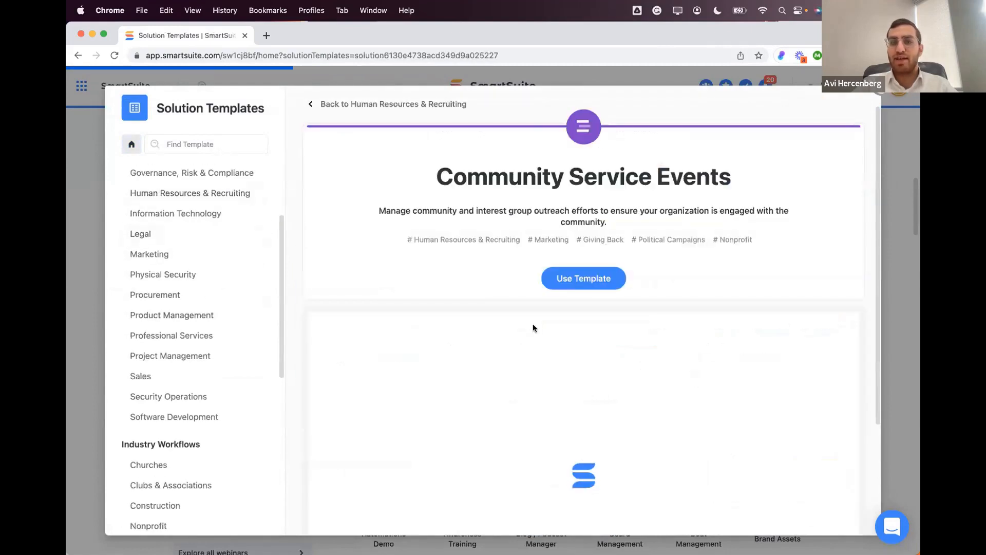
scroll(524, 340, "down", 2)
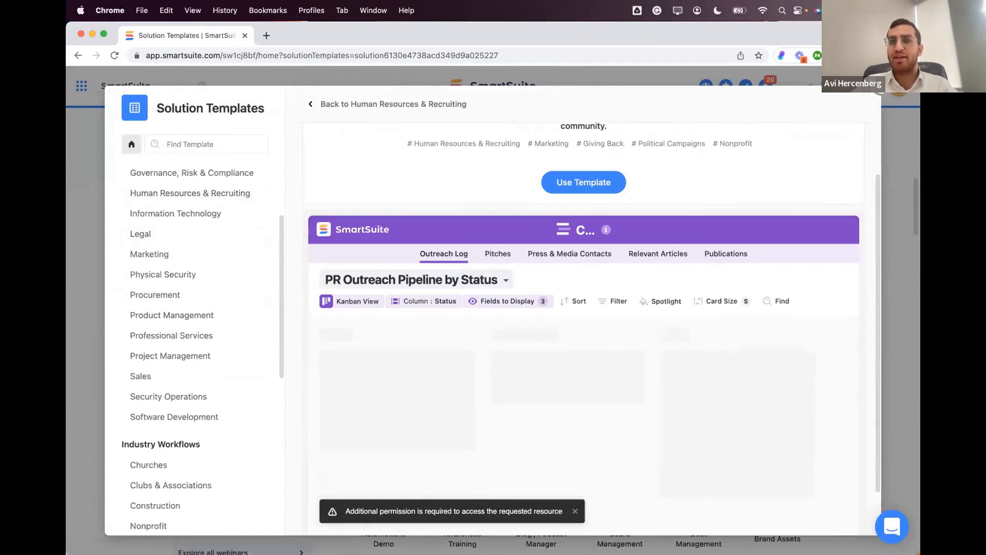
left_click(873, 97)
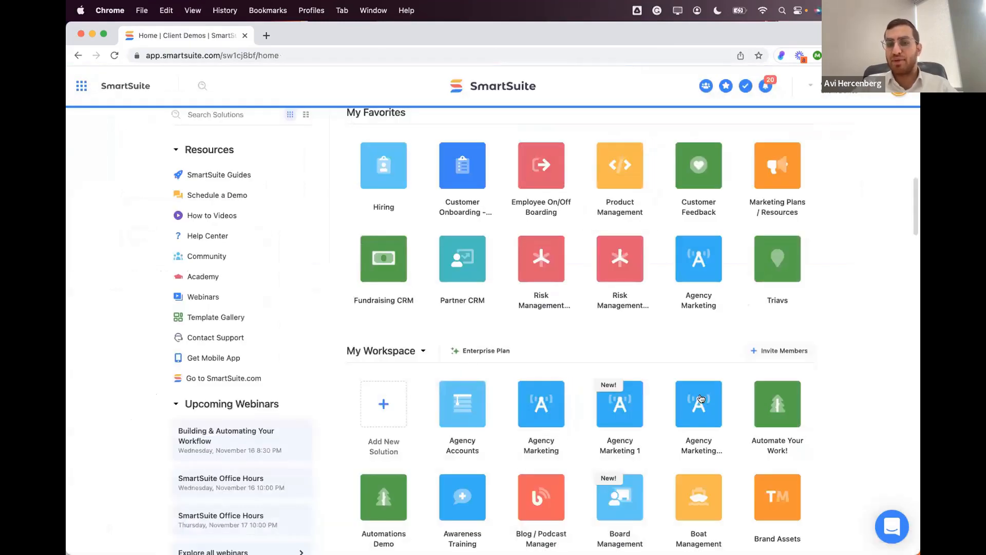
Show the options for adding a new solution to My Workspace, and dismiss them without choosing one
scroll(553, 345, "down", 5)
scroll(495, 260, "up", 8)
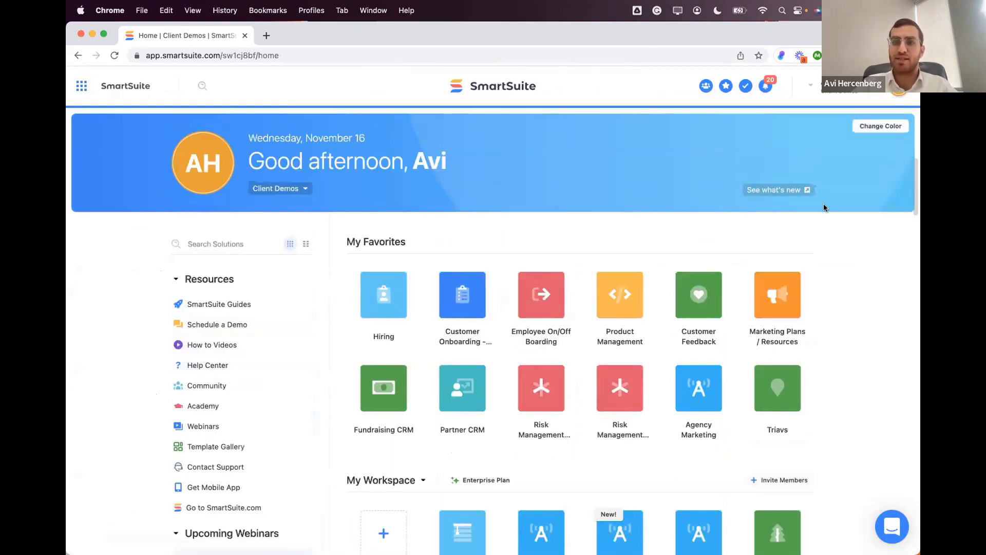
scroll(401, 316, "down", 3)
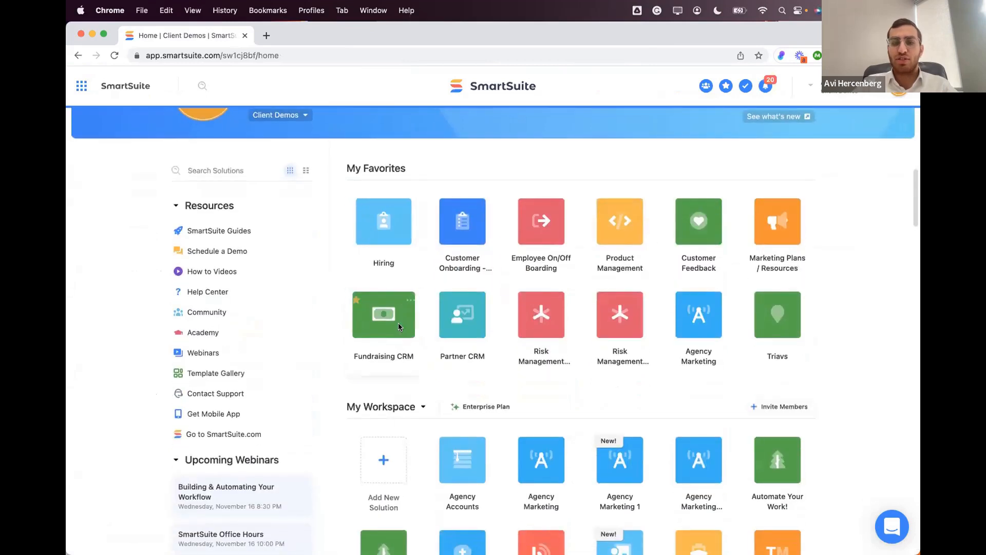
left_click(386, 462)
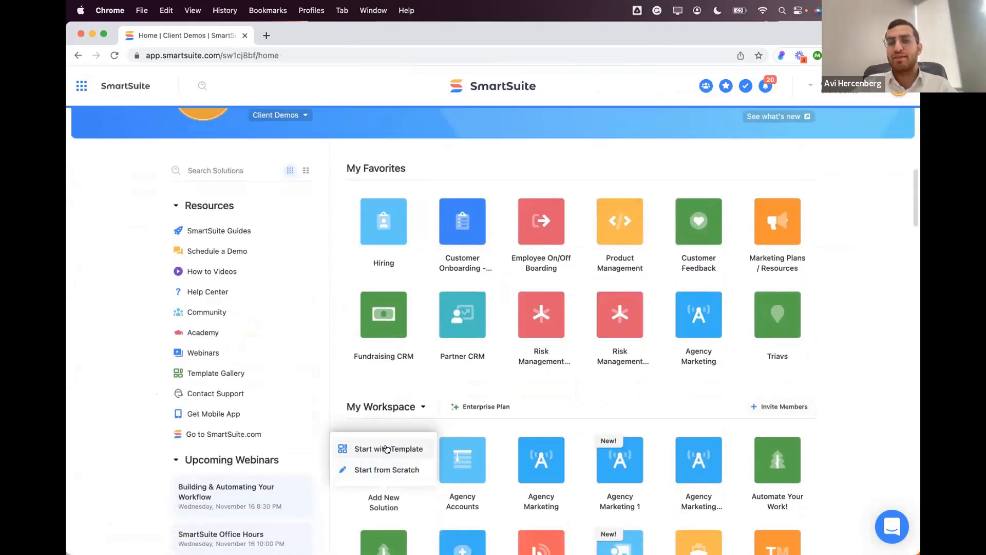
left_click(562, 400)
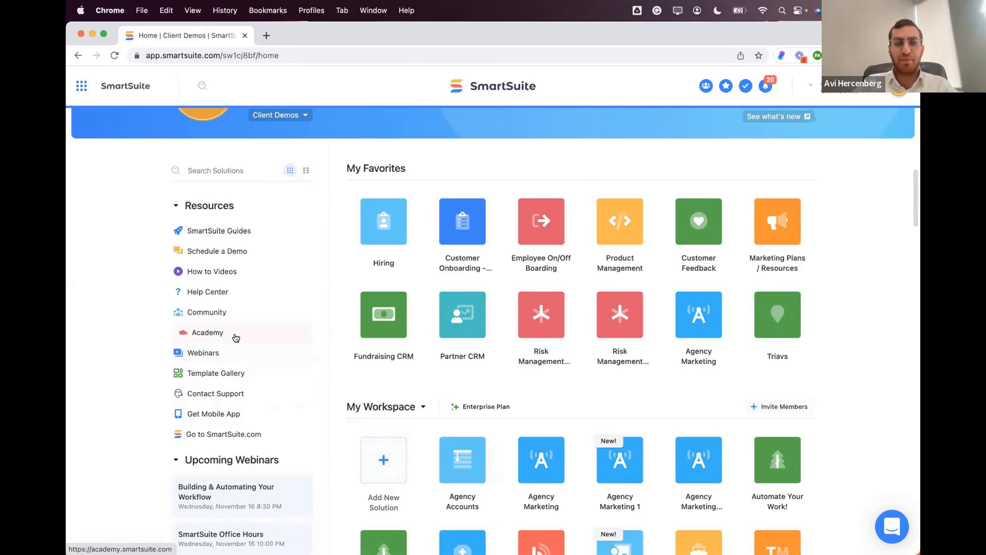
Look over the Resources links and the Upcoming Webinars list on the home page
scroll(234, 471, "down", 3)
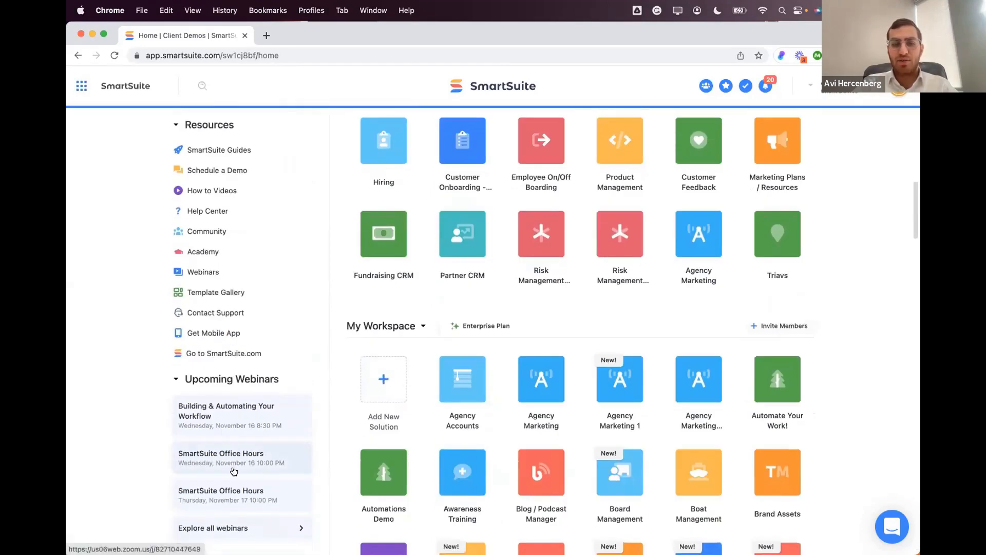
scroll(233, 471, "up", 1)
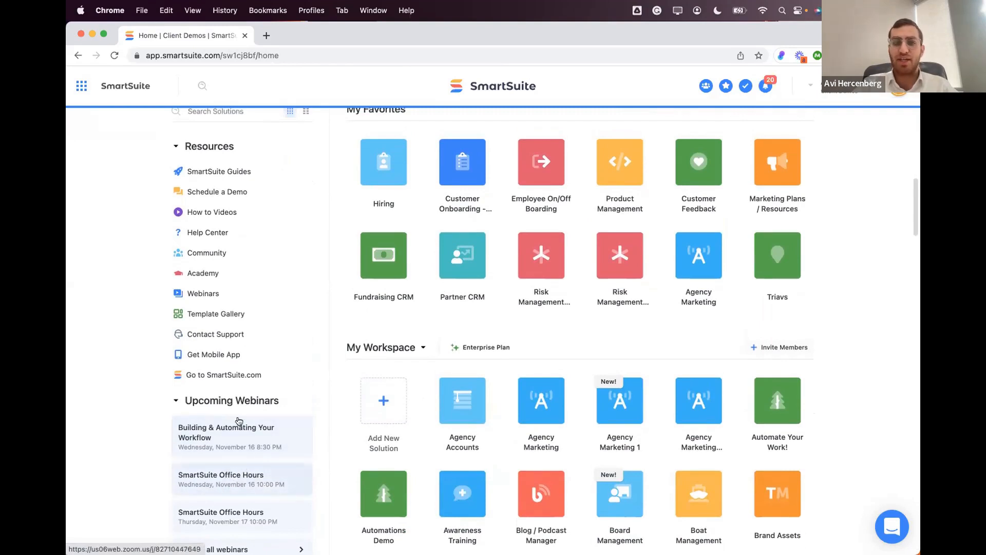
scroll(244, 470, "up", 3)
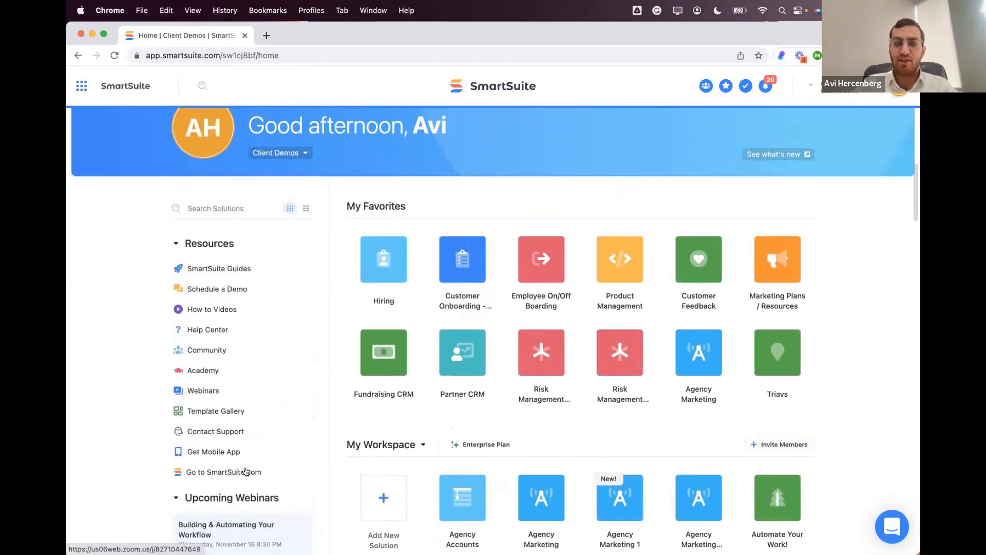
scroll(246, 472, "up", 1)
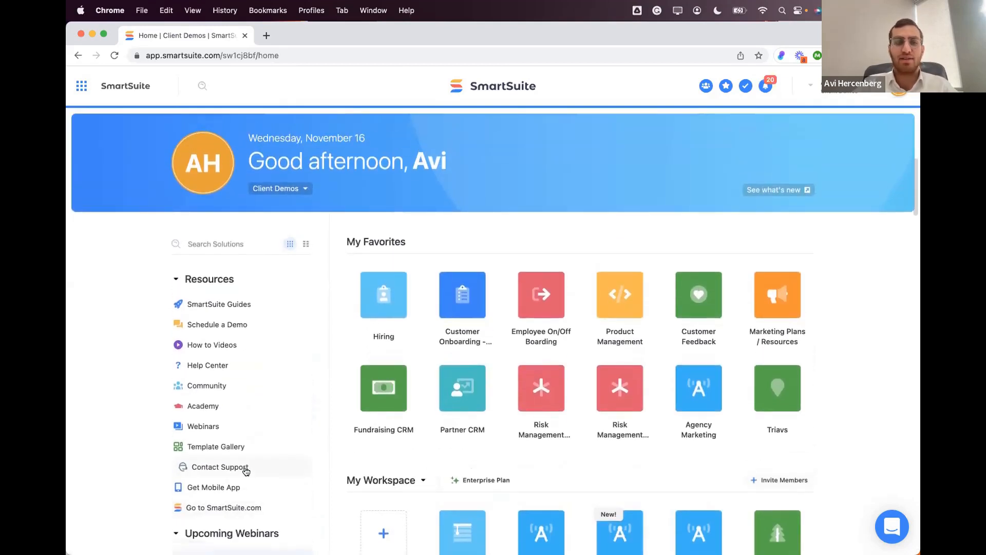
scroll(246, 470, "down", 5)
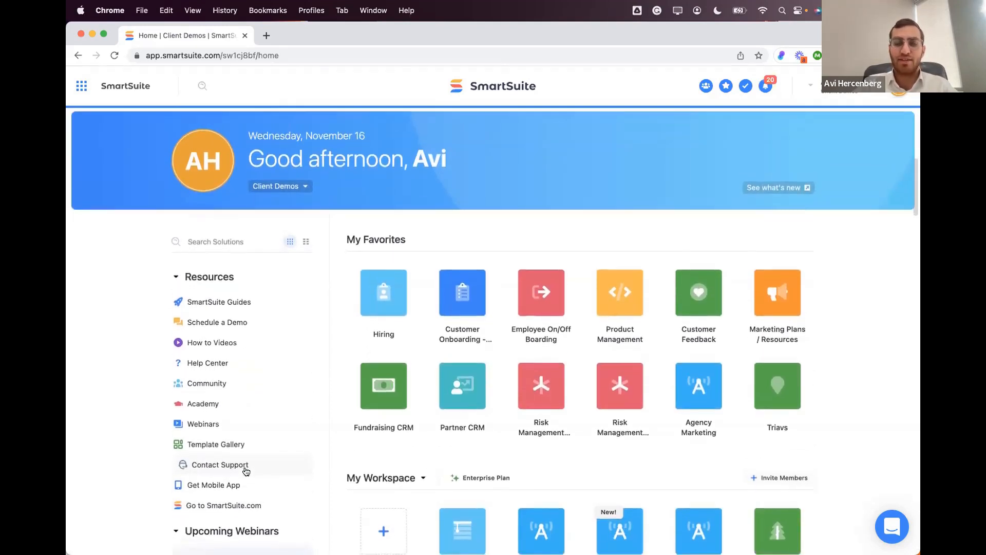
scroll(230, 424, "up", 4)
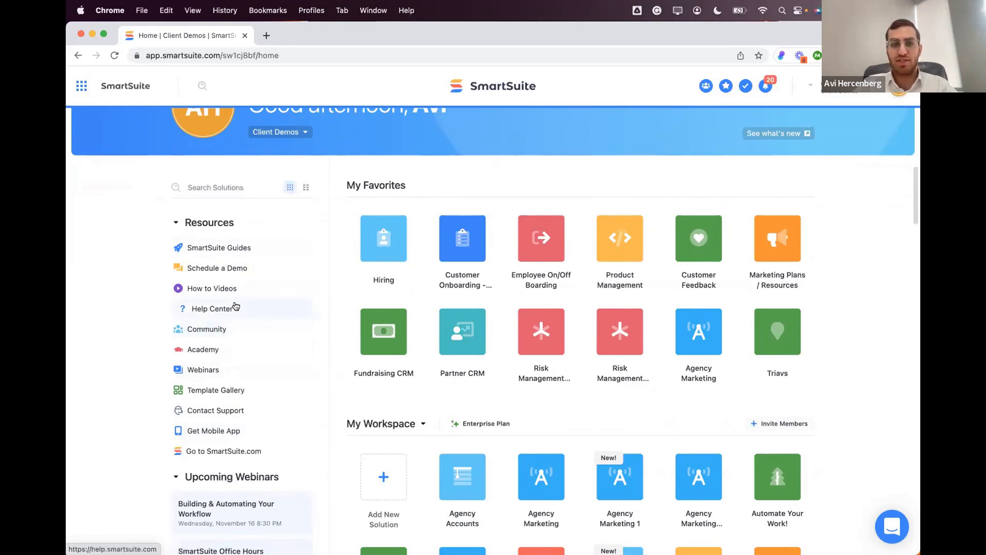
scroll(236, 306, "down", 2)
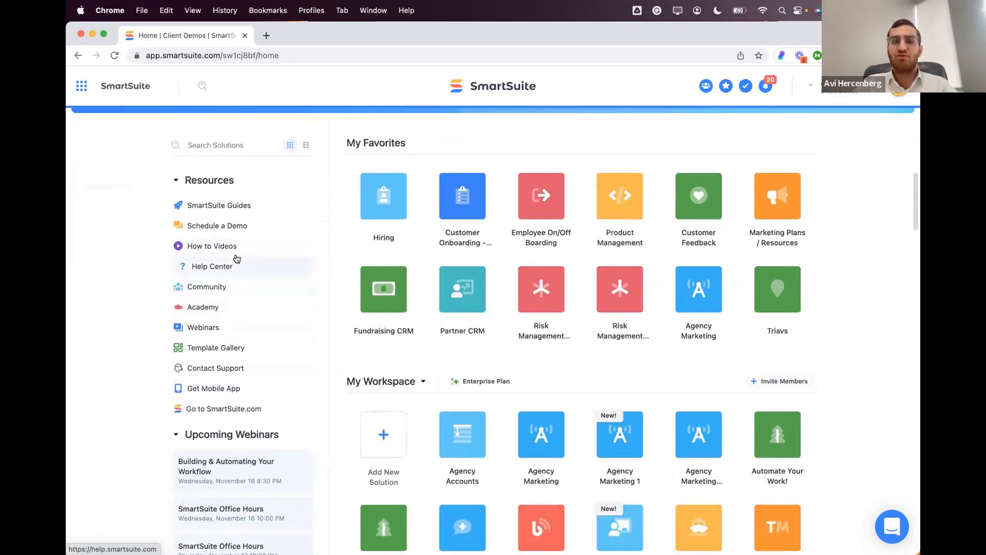
Open the support chat, browse its help collections and open the Apps collection
left_click(892, 527)
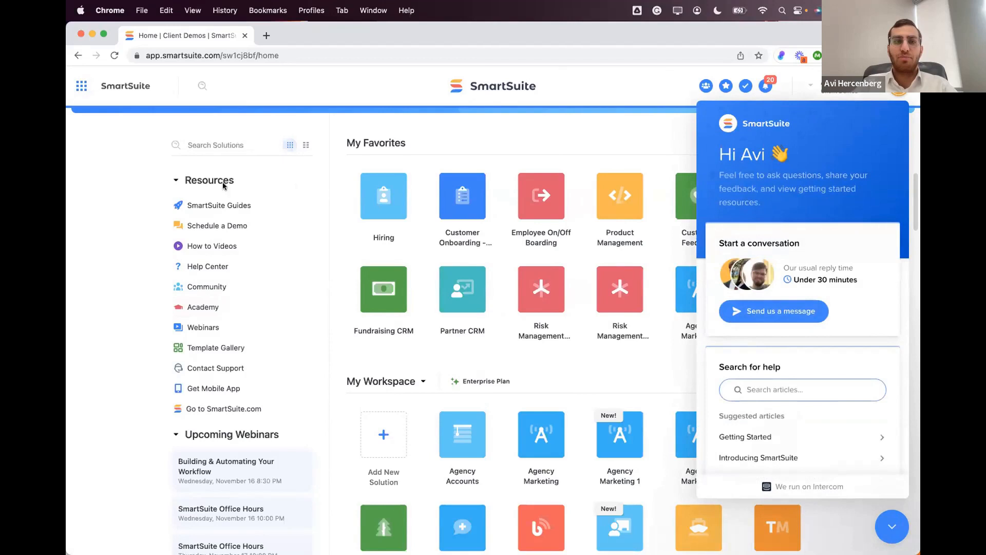
scroll(765, 210, "down", 3)
left_click(765, 209)
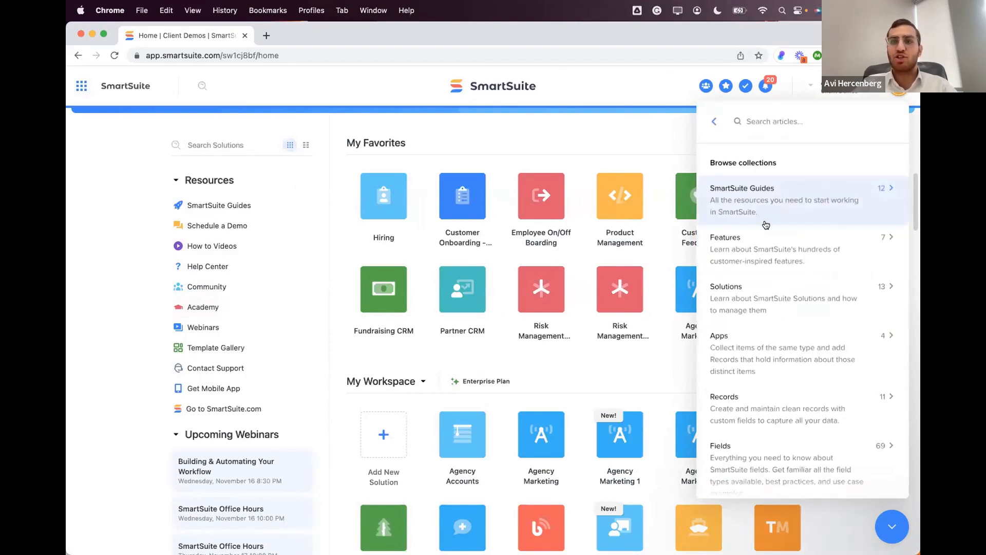
left_click(767, 344)
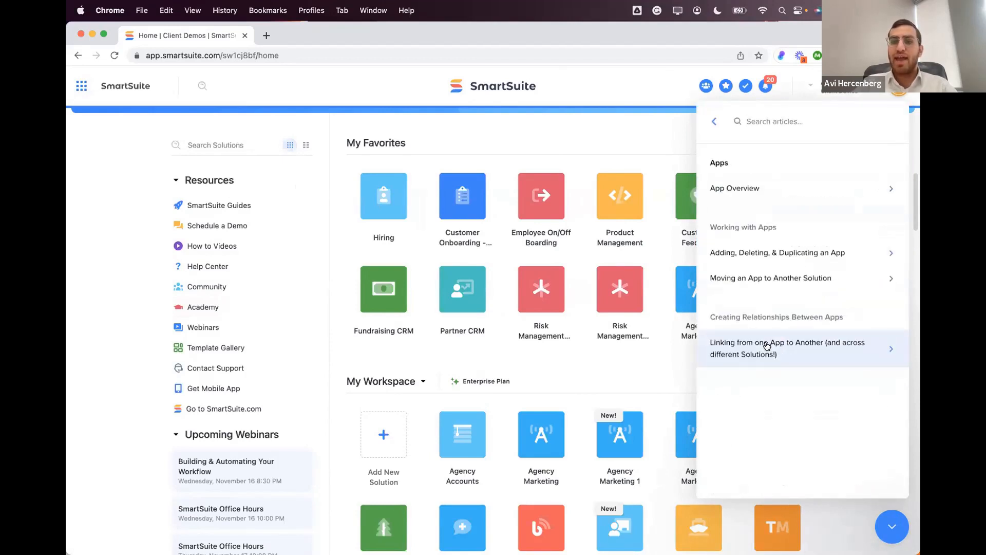
Read through the help article "Moving an App to Another Solution" and return to the list of help collections
left_click(751, 273)
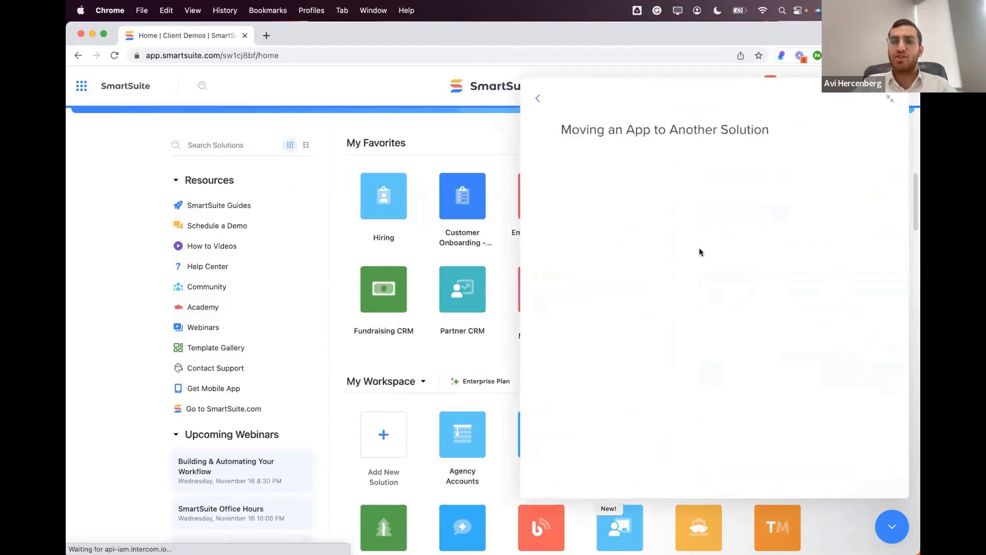
scroll(700, 251, "down", 10)
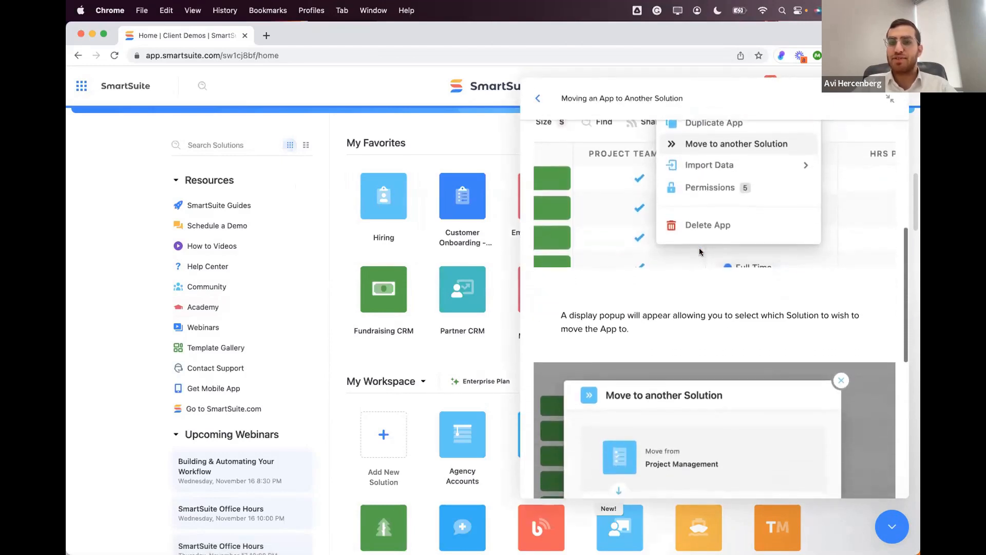
scroll(700, 252, "up", 10)
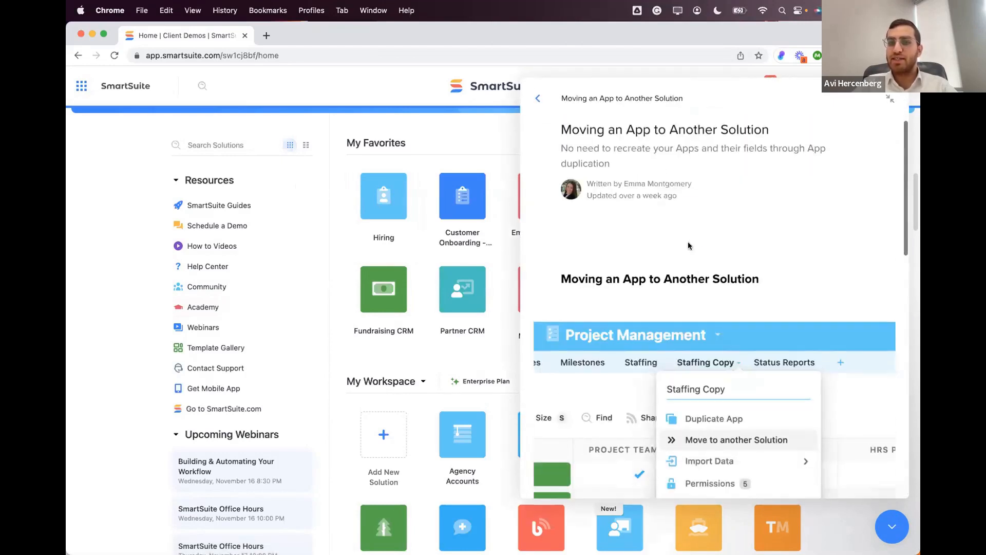
left_click(538, 98)
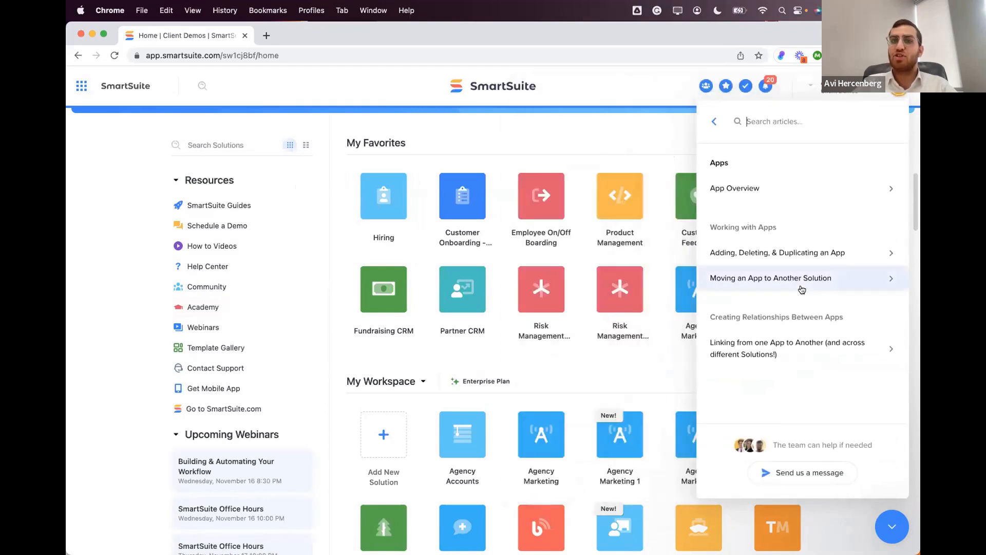
left_click(714, 121)
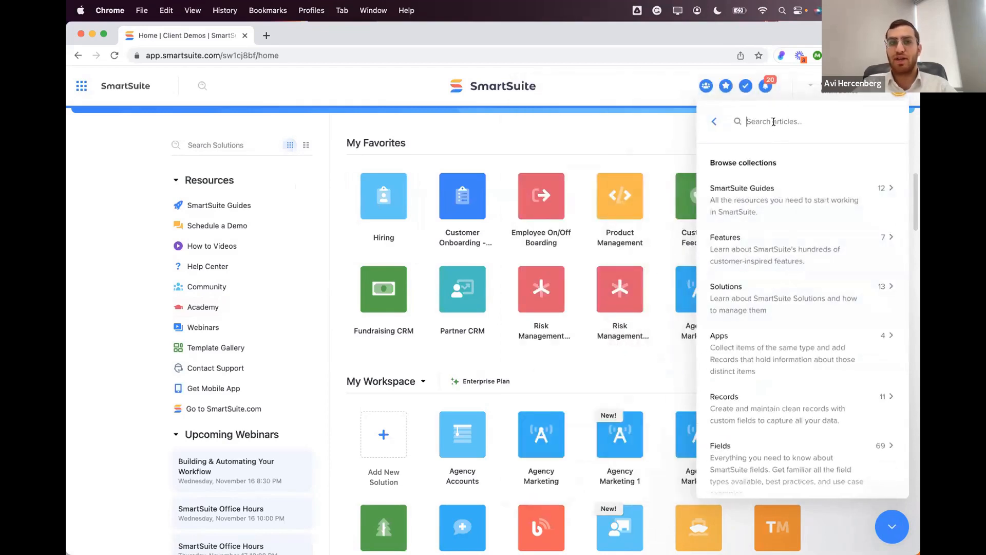
Open the Recycle Bin article from the Data & Privacy help collection
scroll(776, 267, "down", 10)
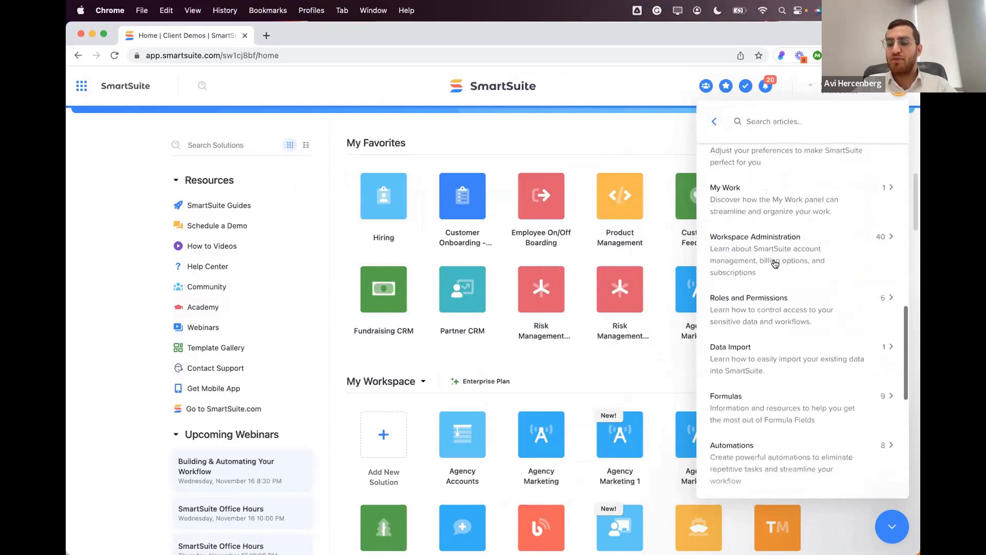
scroll(776, 264, "down", 1)
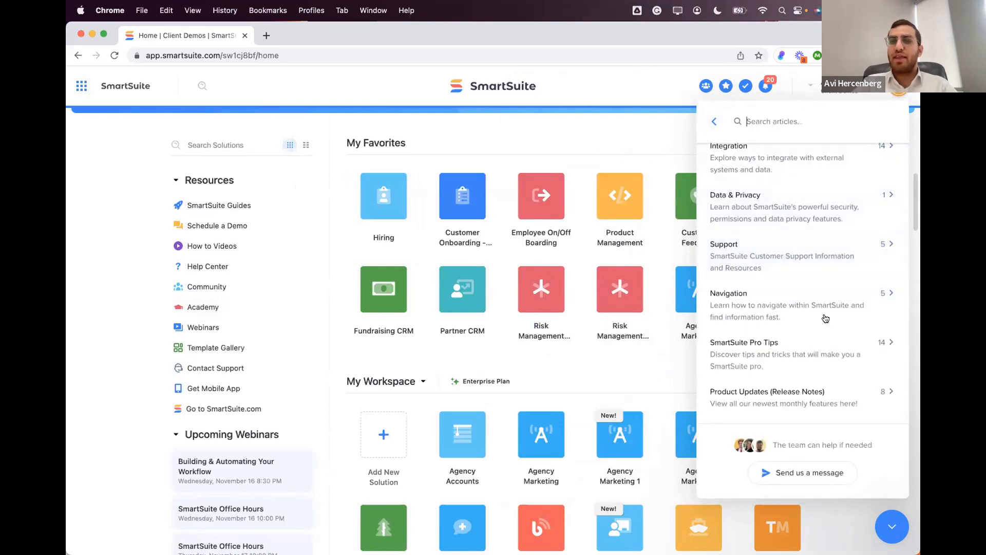
left_click(747, 205)
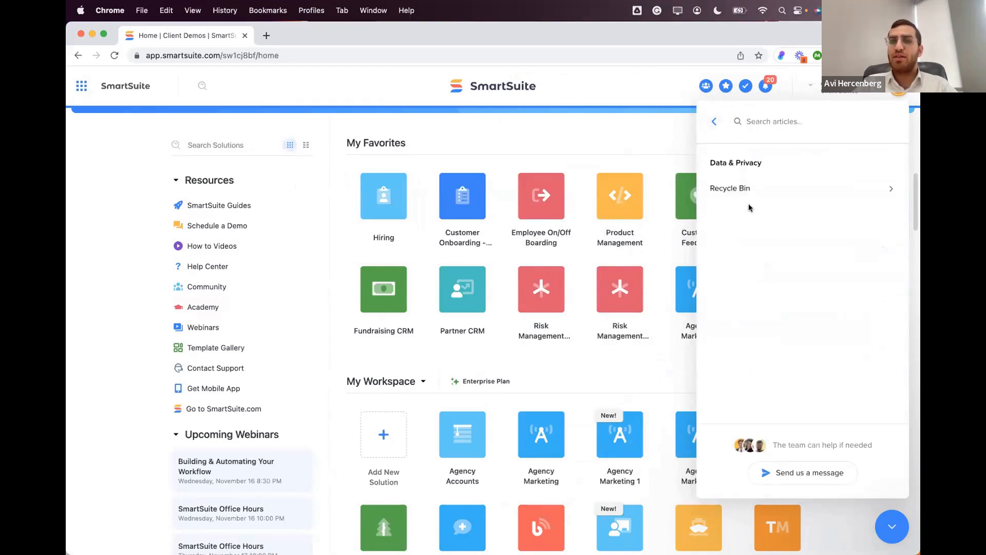
left_click(738, 188)
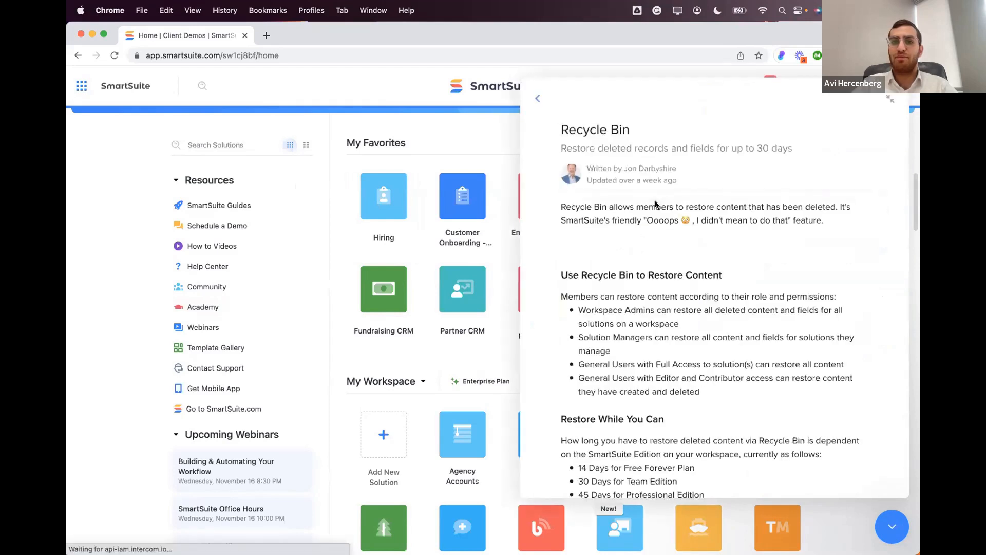
Return from the Recycle Bin article to the list of help collections and close the support chat
left_click(882, 529)
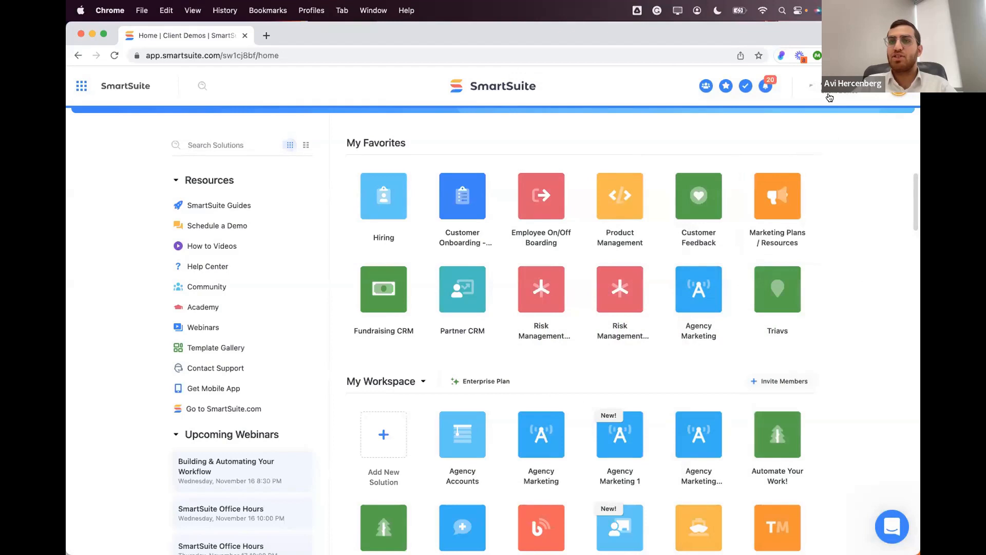
left_click(829, 98)
left_click(541, 293)
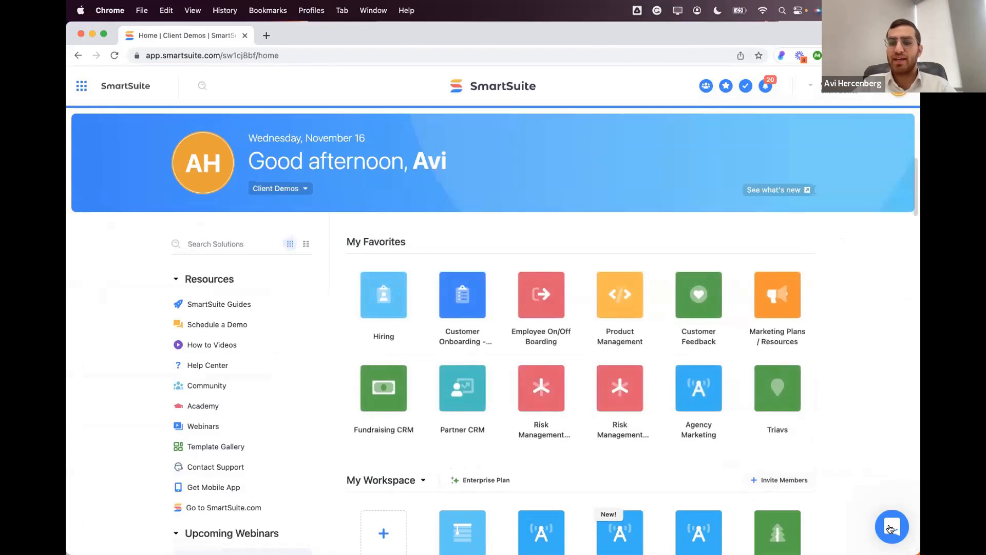
left_click(882, 528)
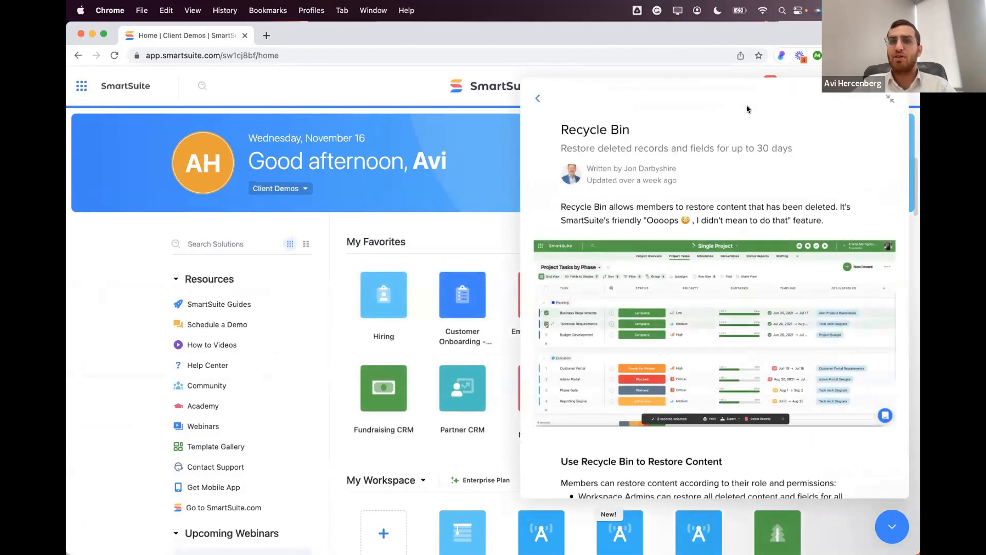
left_click(534, 98)
left_click(714, 121)
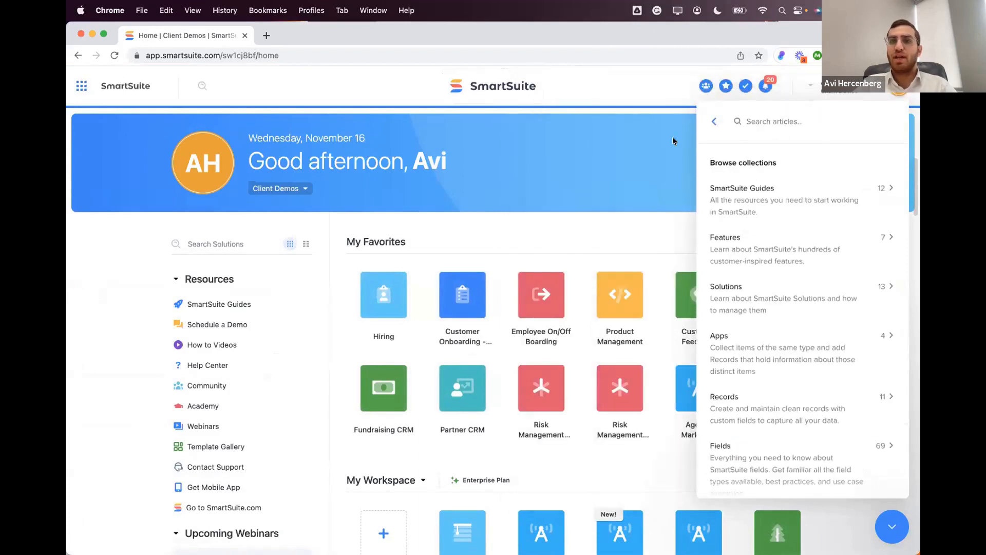
left_click(881, 527)
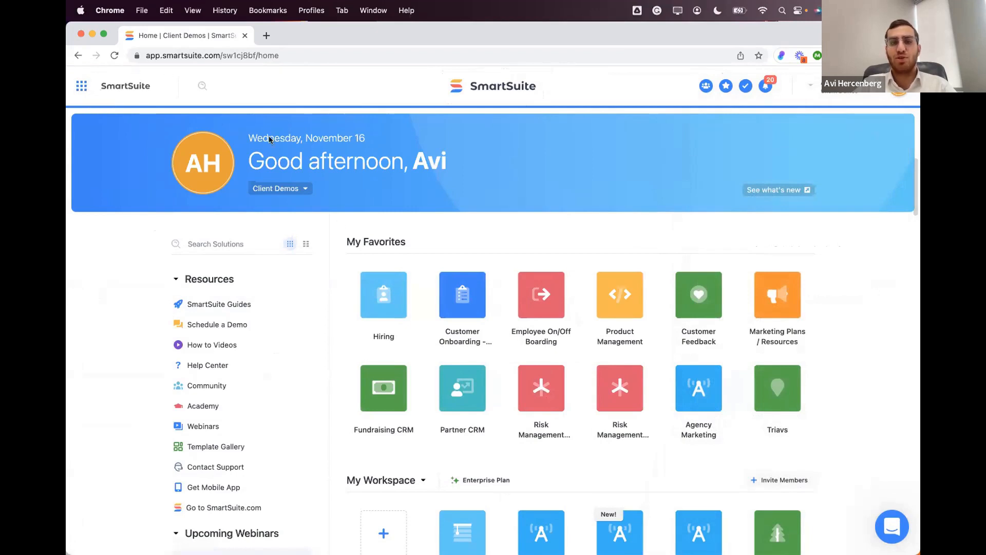
Open the Customer Onboarding - Webinar solution and return to the home page
left_click(453, 302)
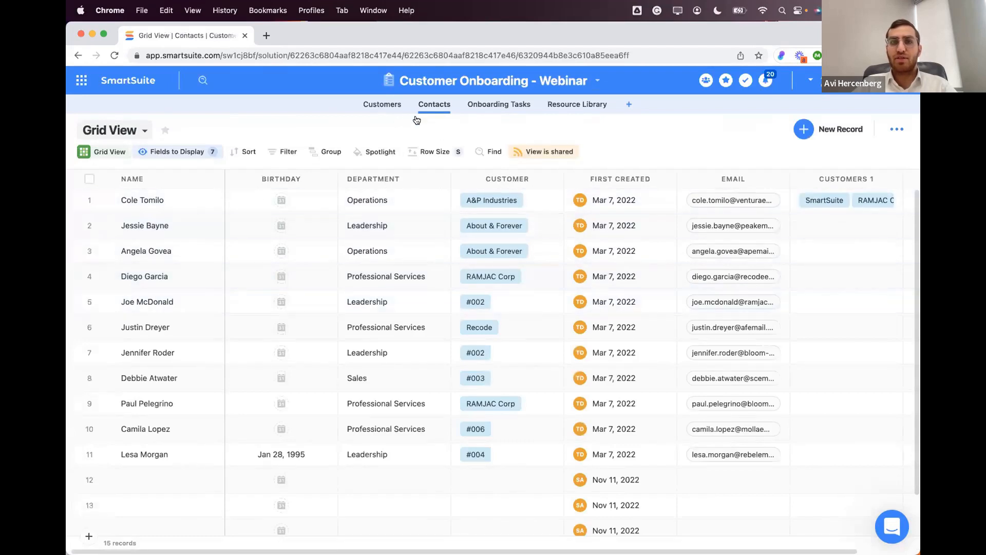
left_click(128, 80)
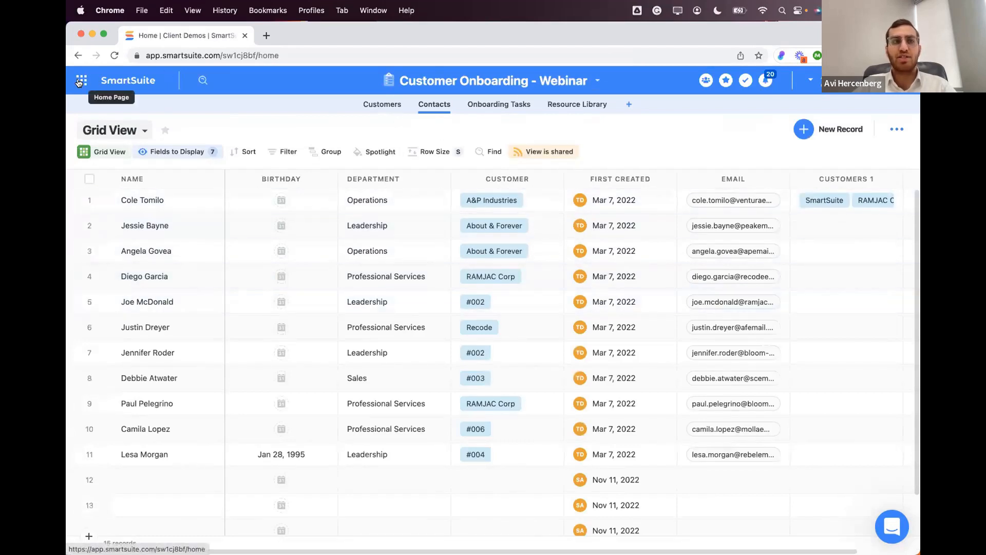
Open the global search, look over its recently accessed items and solution filter choices, and close it
left_click(202, 85)
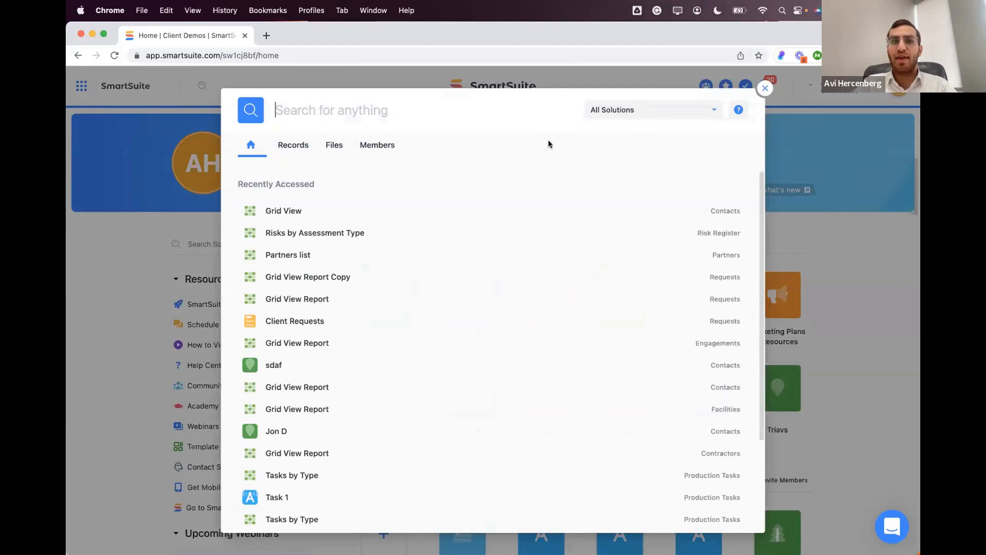
left_click(622, 109)
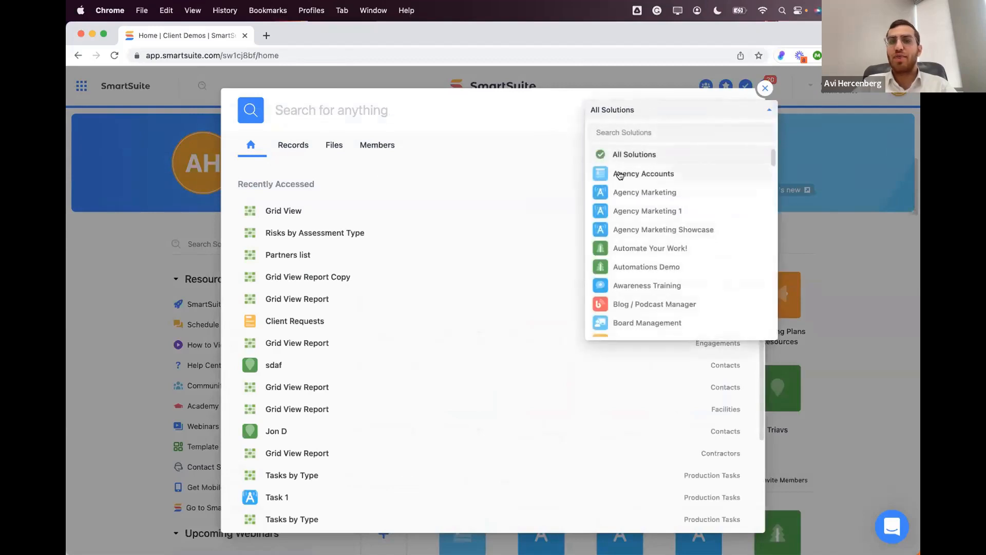
left_click(343, 117)
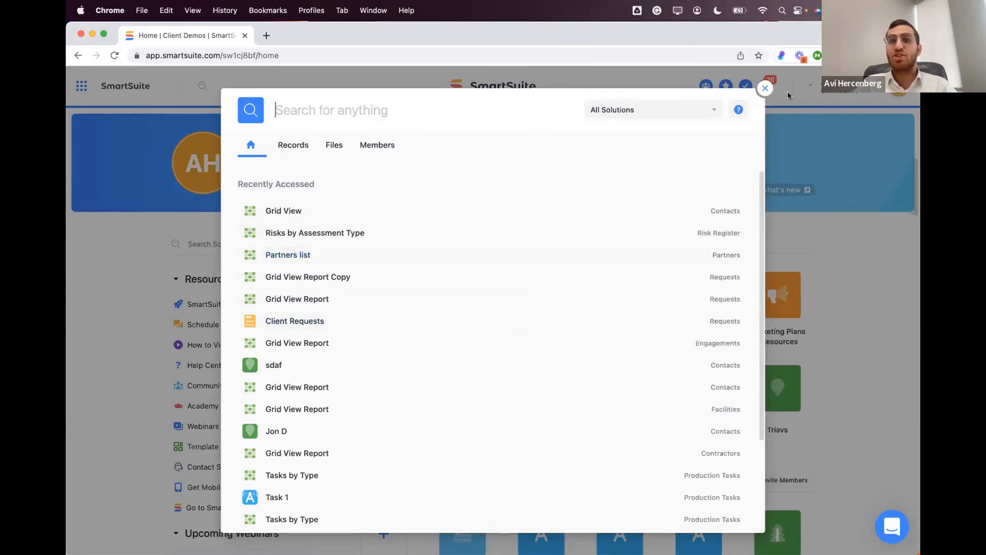
left_click(764, 88)
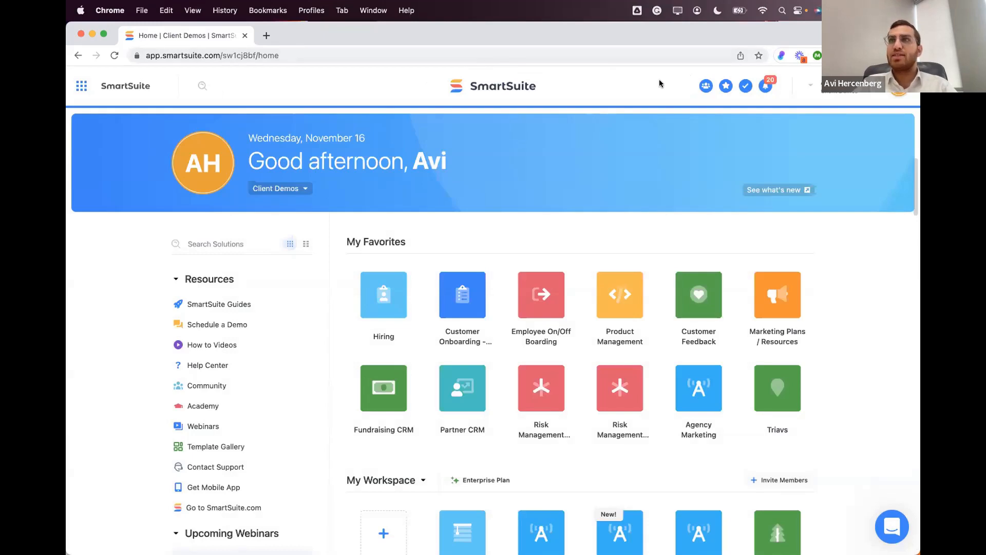
Browse the Member Directory, view an Engineering admin's contact and profile details, and close the directory
left_click(704, 86)
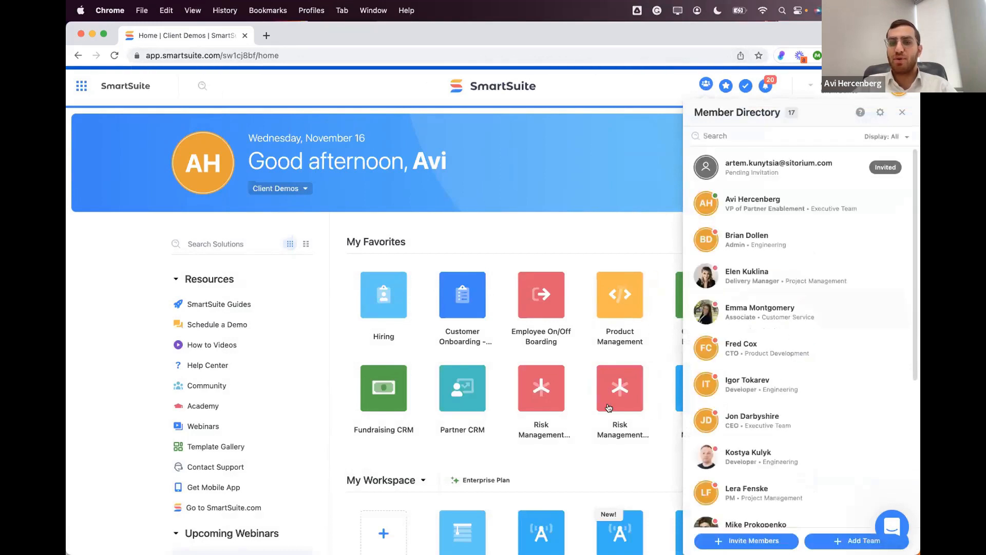
scroll(777, 276, "down", 5)
scroll(777, 276, "up", 5)
left_click(771, 239)
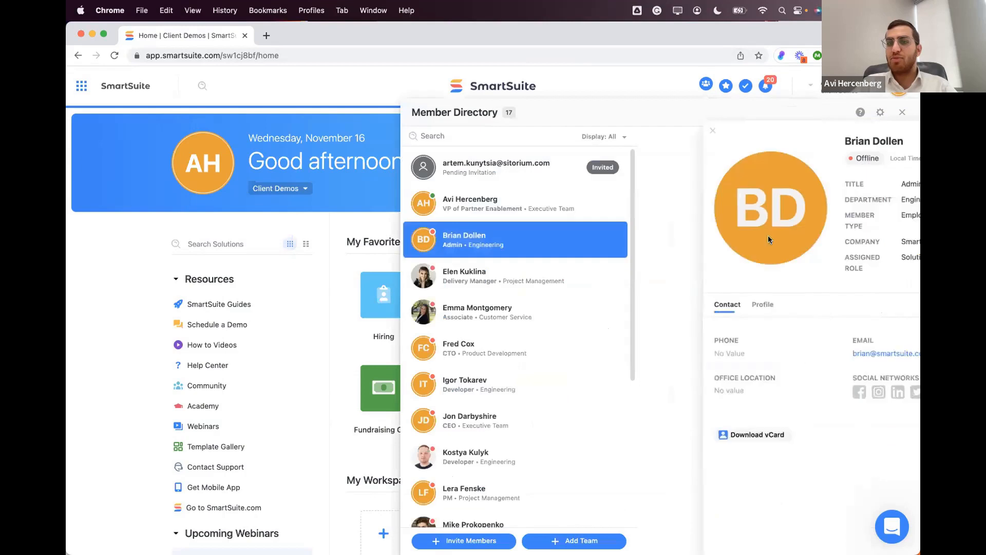
left_click(697, 305)
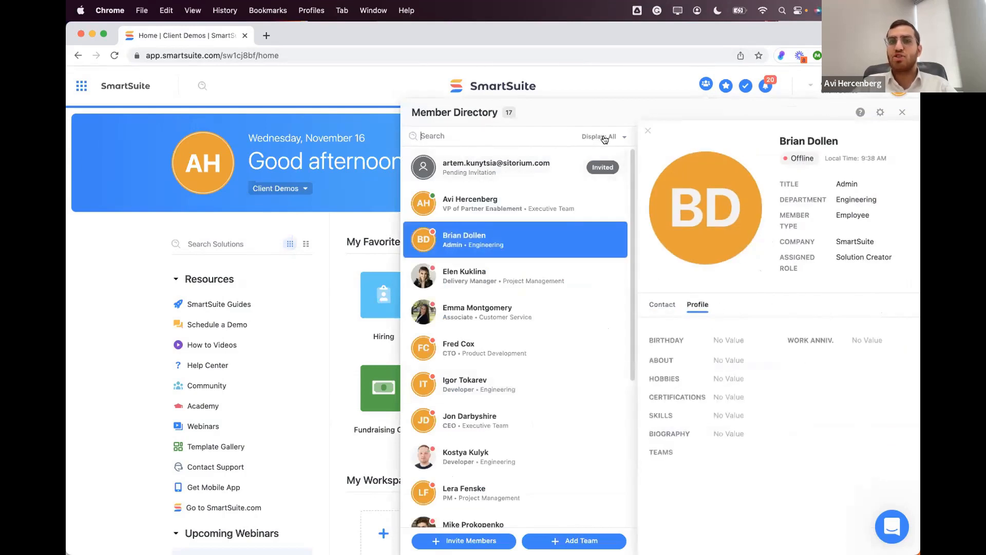
left_click(902, 112)
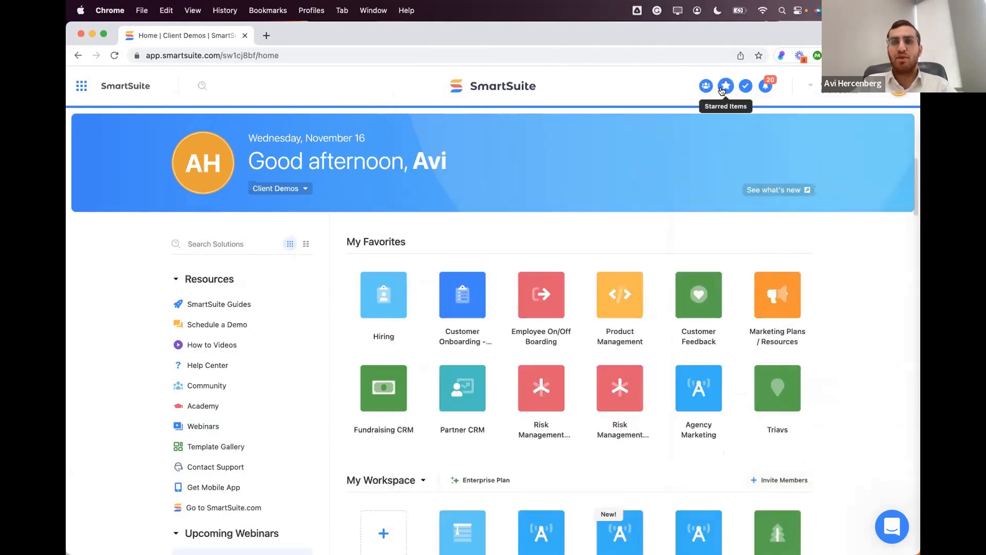
View the Starred Items from the home page and from inside the Employee On/Off Boarding solution, returning home at the end
left_click(722, 91)
left_click(582, 161)
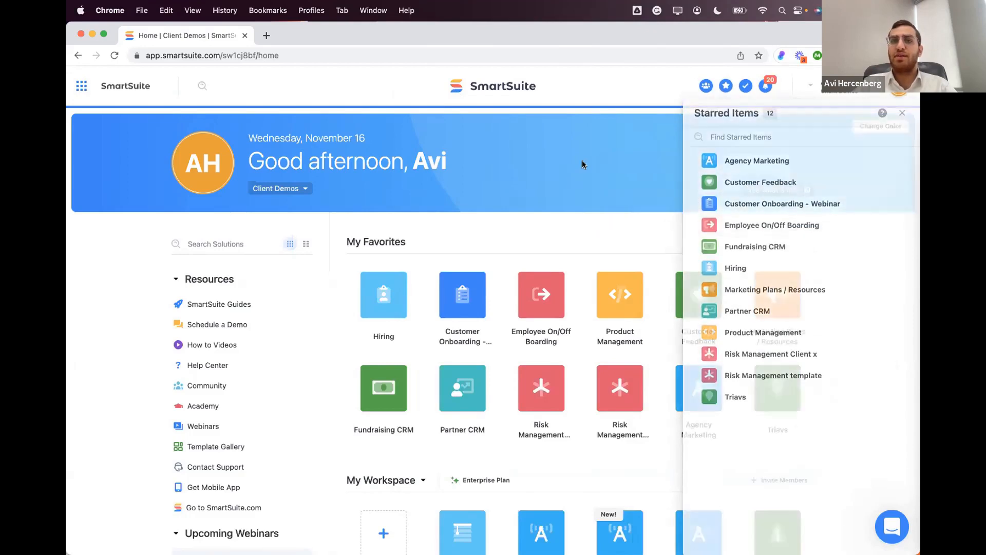
left_click(613, 308)
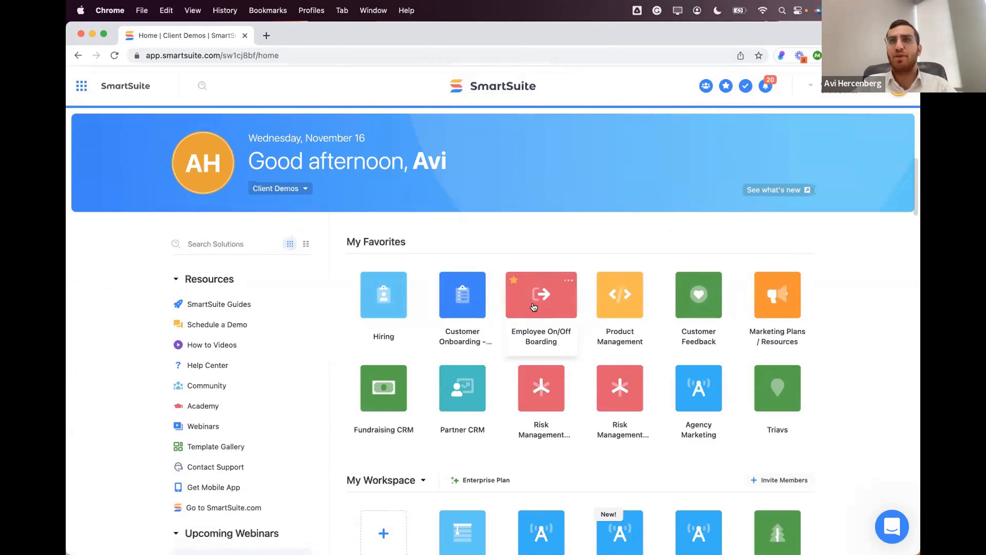
left_click(546, 327)
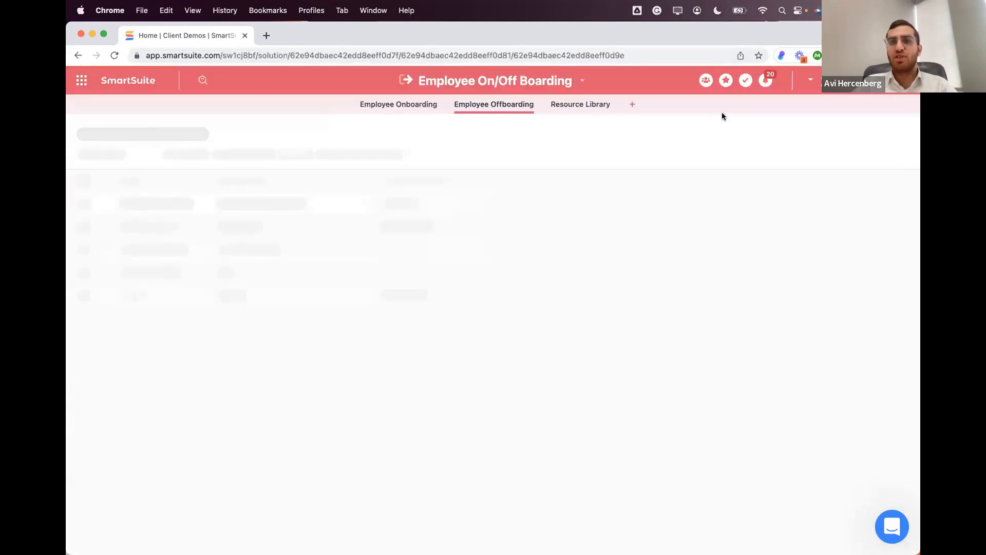
left_click(726, 82)
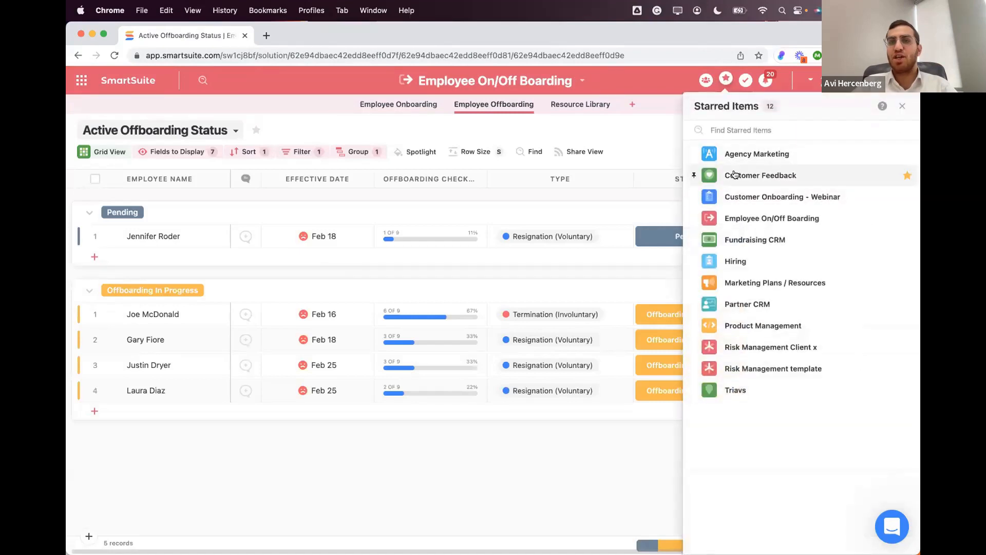
left_click(124, 80)
Review the open assignments in My Work and inspect the record of one overdue production task
left_click(745, 87)
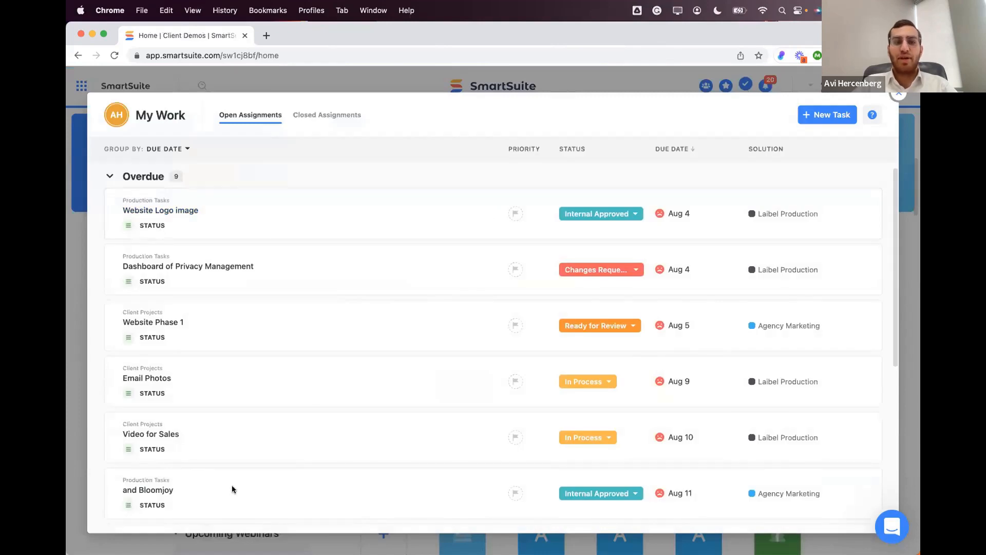
scroll(328, 315, "down", 6)
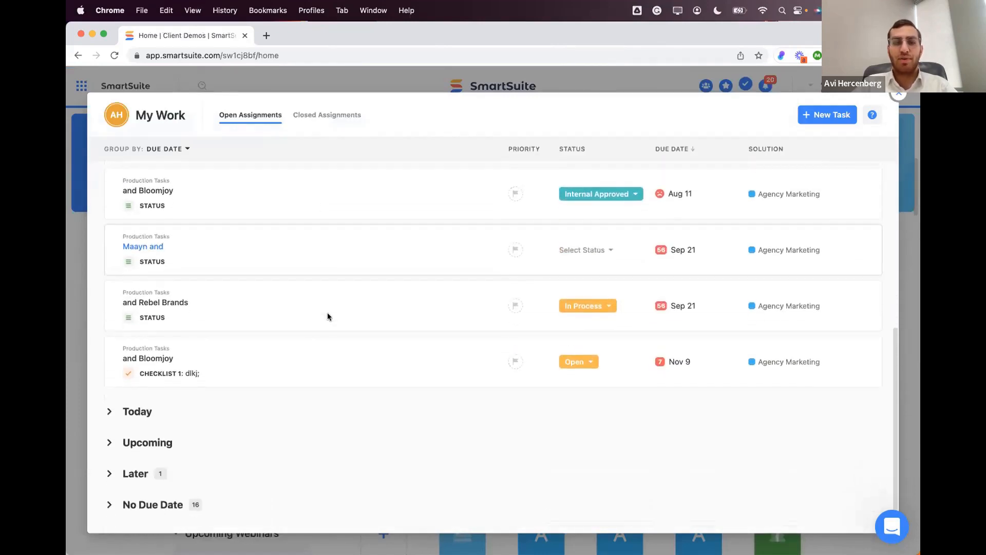
left_click(293, 245)
left_click(776, 79)
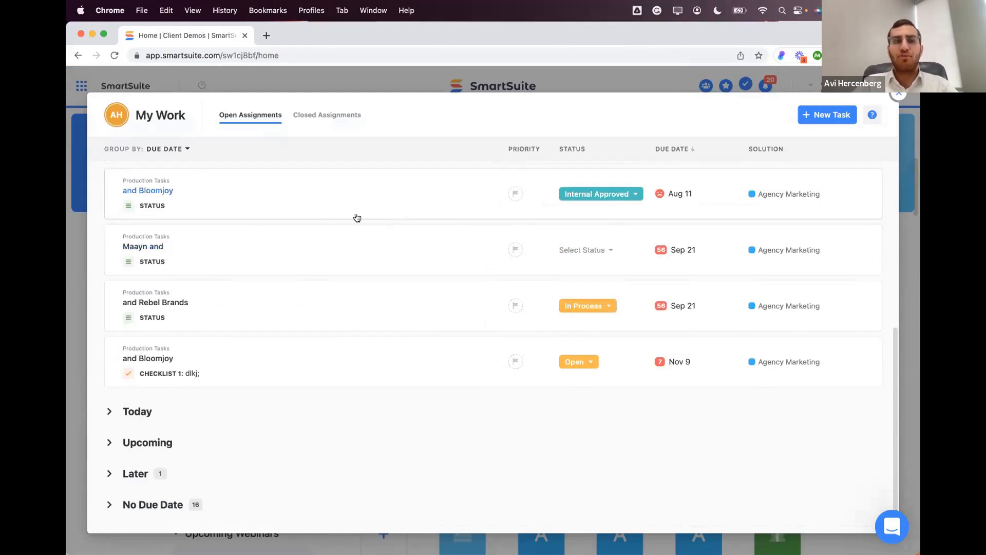
Look at the grouping options for the open assignments and view the "and Bloomjoy" task record due Aug 11
left_click(161, 150)
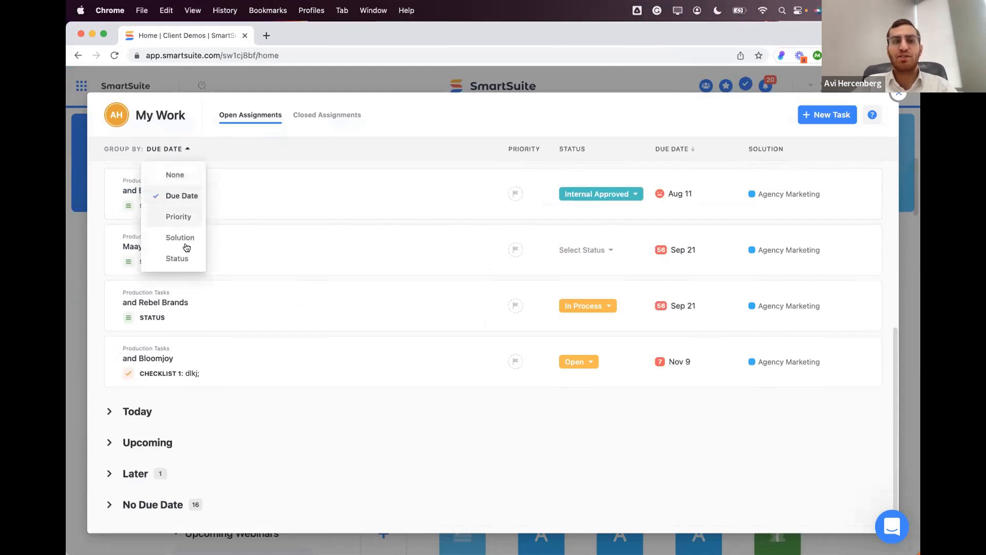
left_click(630, 171)
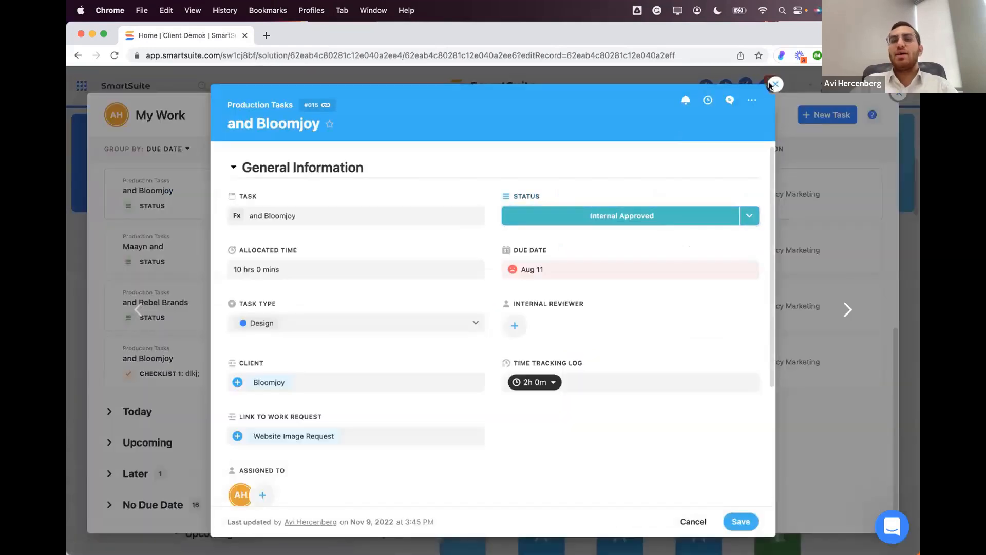
left_click(771, 85)
left_click(452, 347)
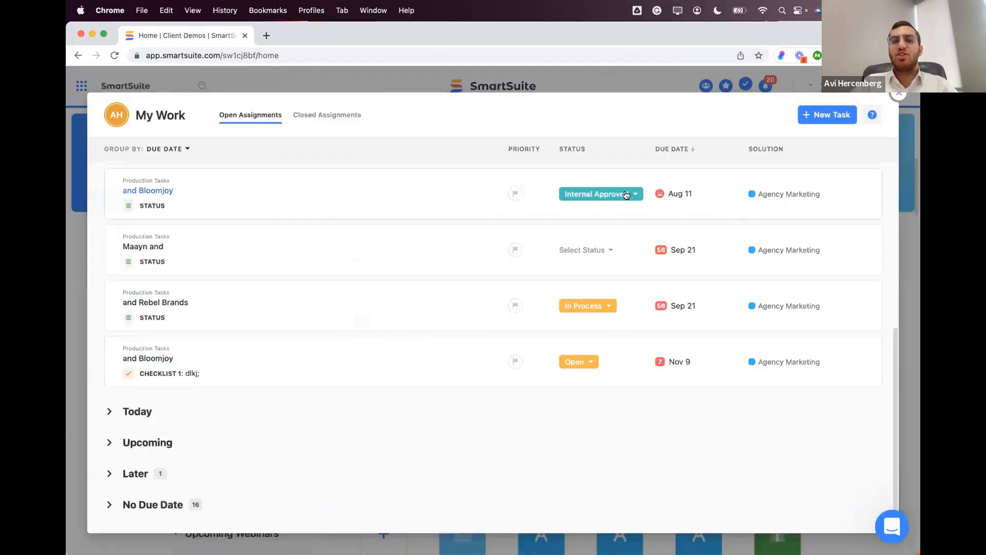
Check the status, due date and priority choices of the "and Bloomjoy" task directly in the assignments list
left_click(626, 194)
left_click(679, 194)
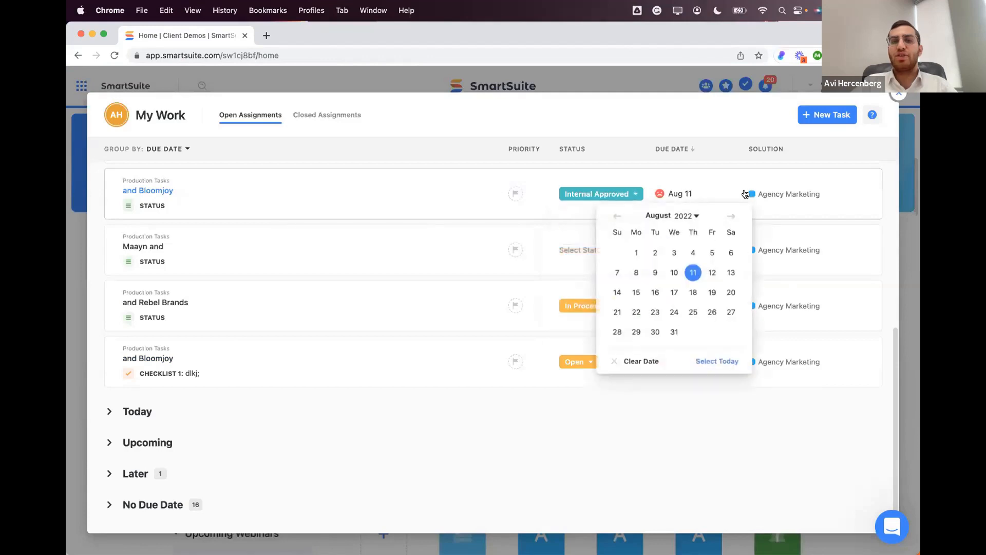
left_click(516, 193)
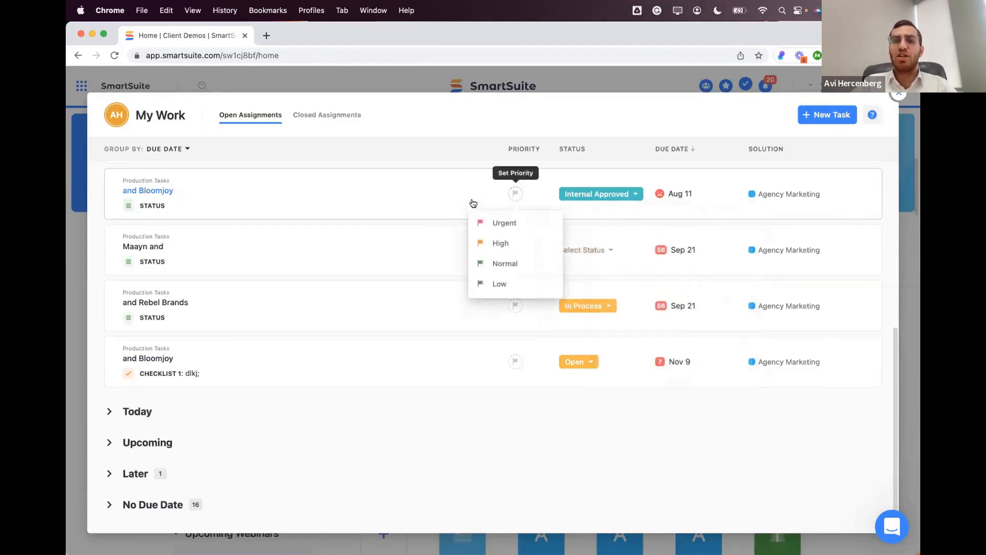
Reopen the "and Bloomjoy" task record, look at its comments and close it
left_click(393, 187)
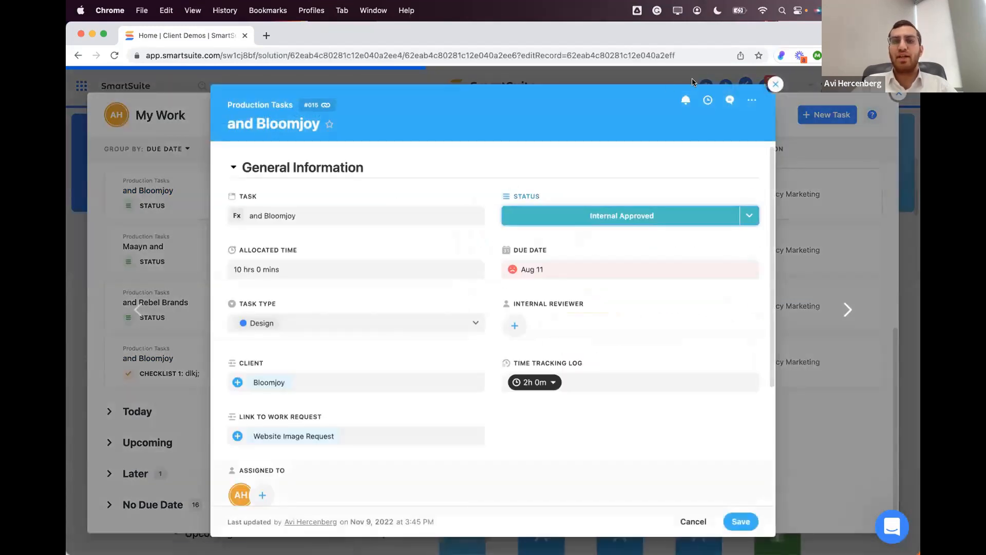
left_click(730, 100)
key("Escape")
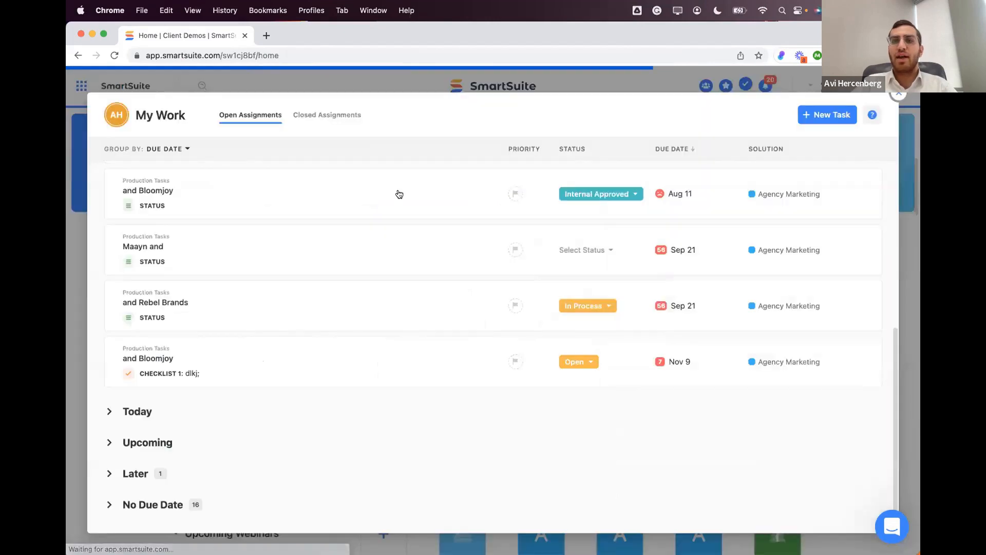
Look at the open assignments due today and switch to the closed assignments
left_click(138, 412)
left_click(315, 118)
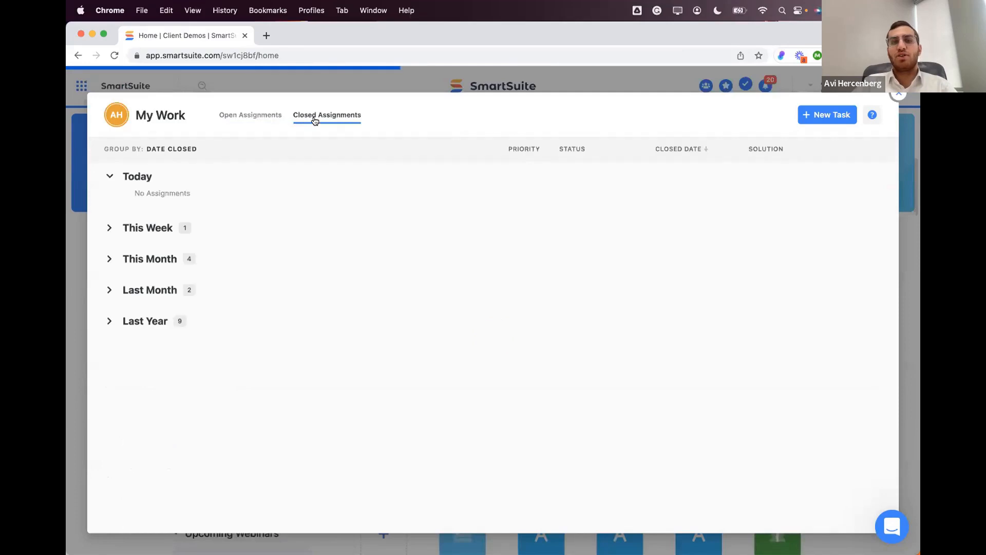
Start a new task, assign it to another member, place the cursor in its description and discard it
left_click(820, 118)
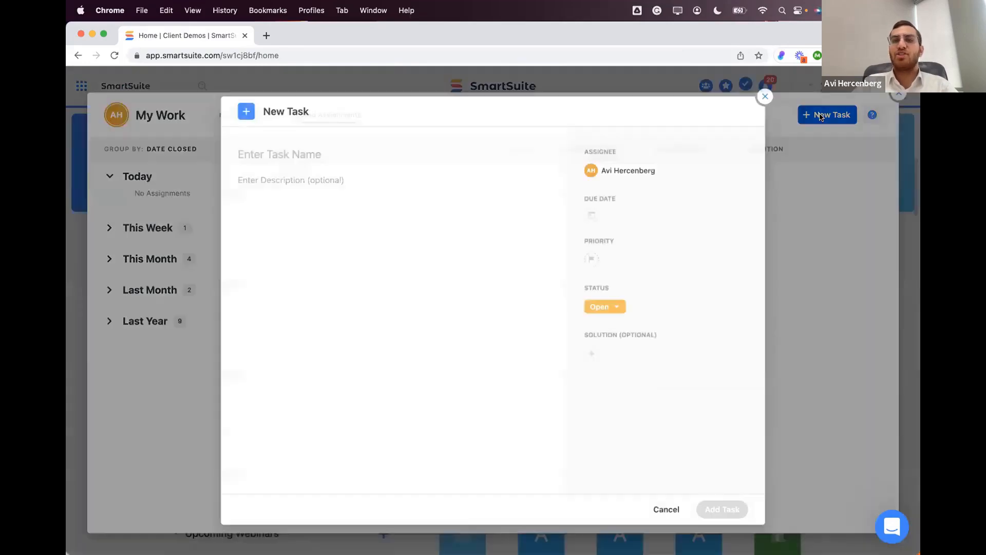
left_click(636, 170)
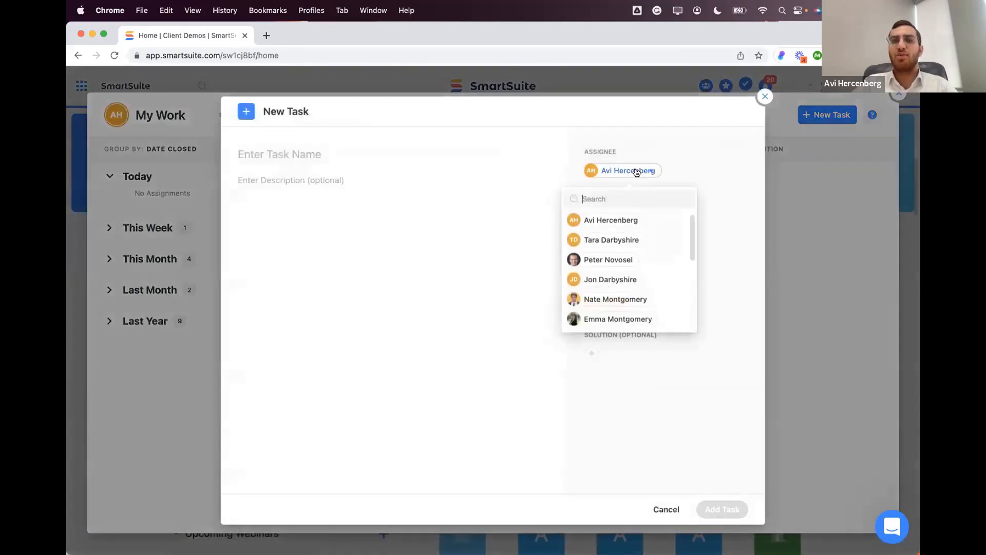
left_click(620, 242)
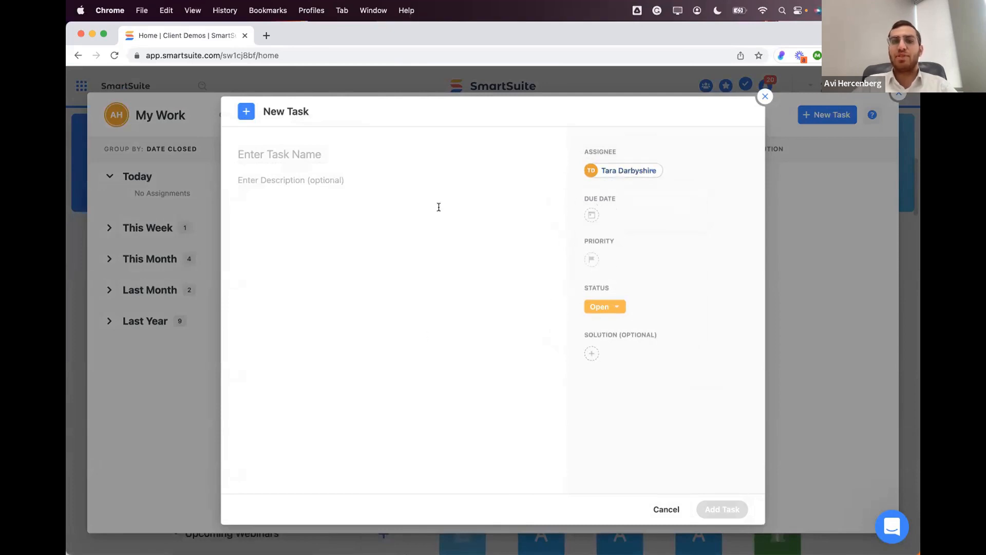
left_click(613, 172)
left_click(587, 183)
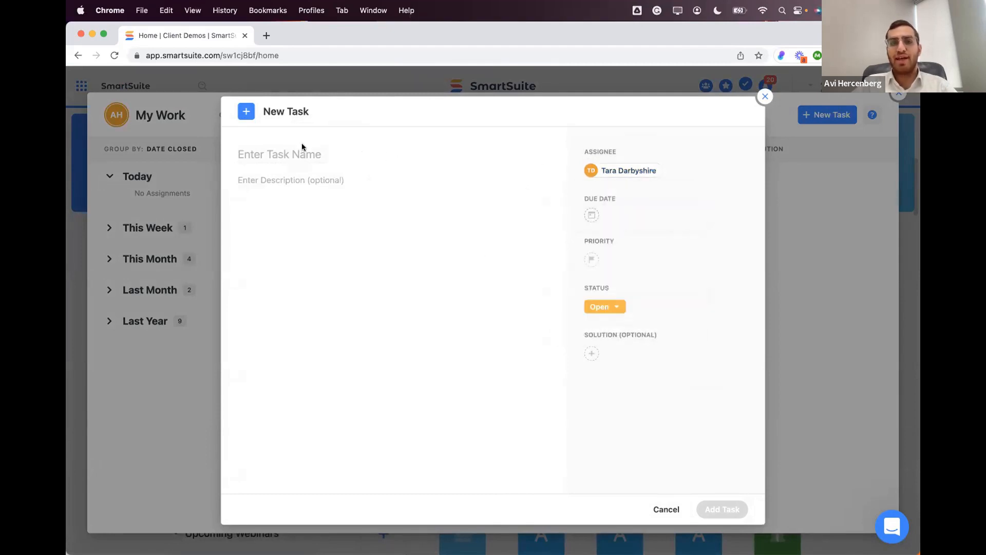
left_click(297, 179)
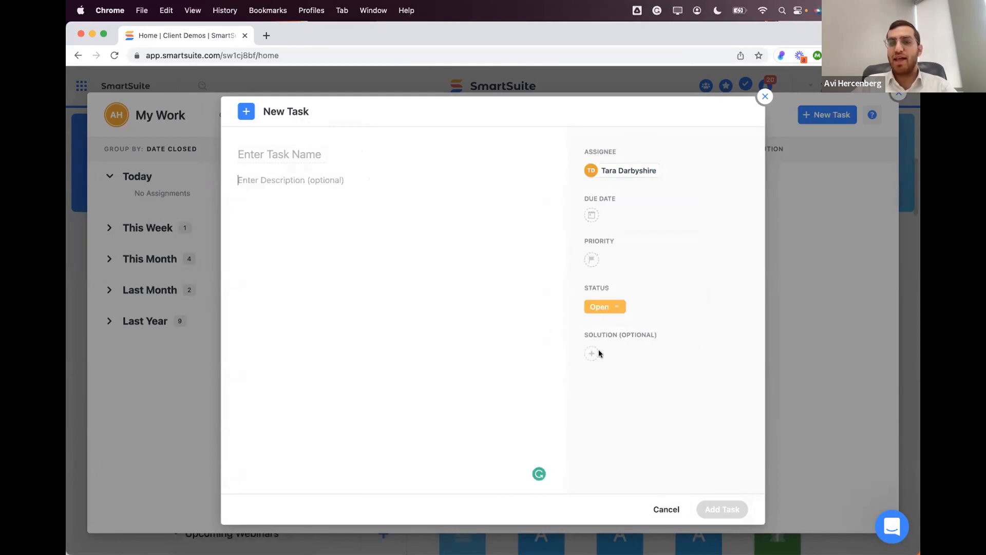
left_click(764, 98)
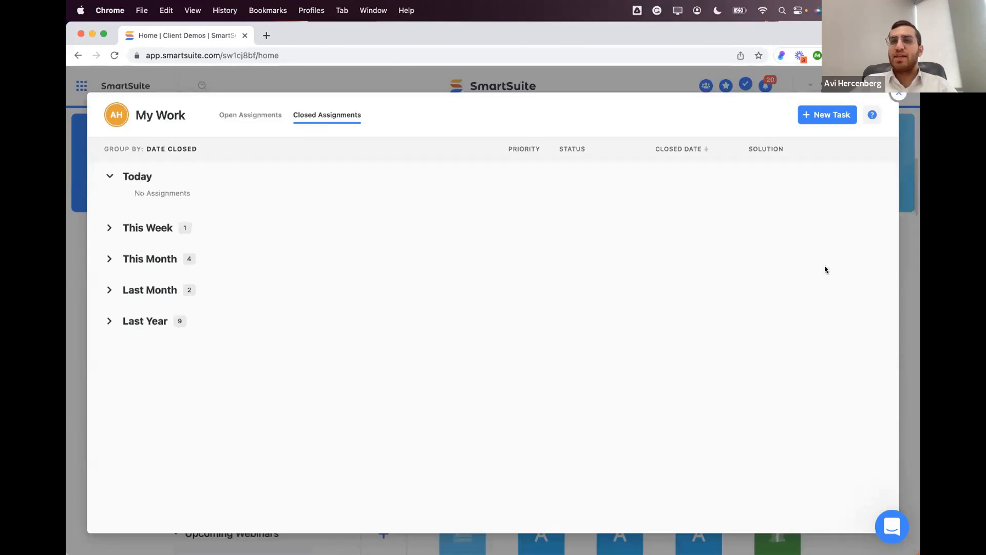
Leave My Work, look through all notifications, and view the AC Installation record from its notification before closing it
left_click(899, 94)
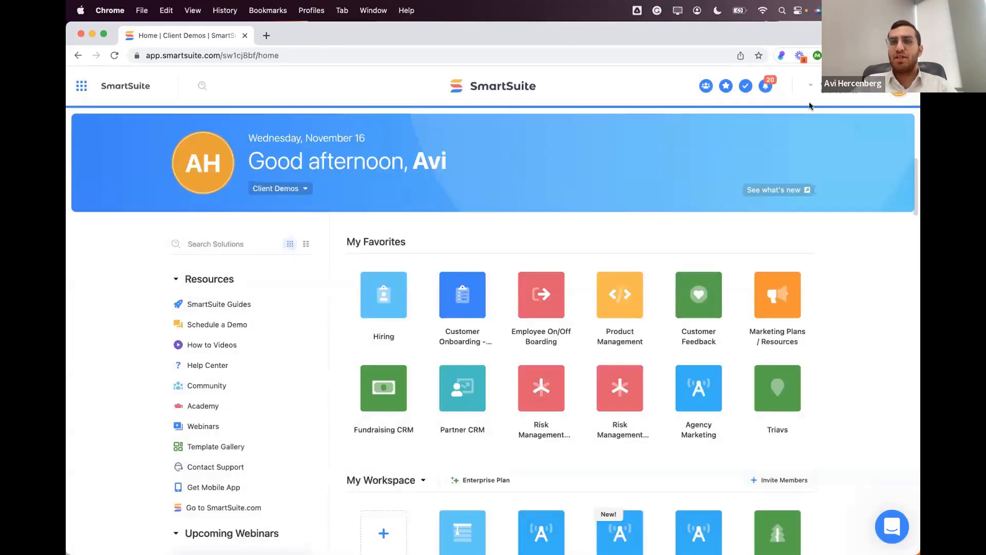
left_click(765, 86)
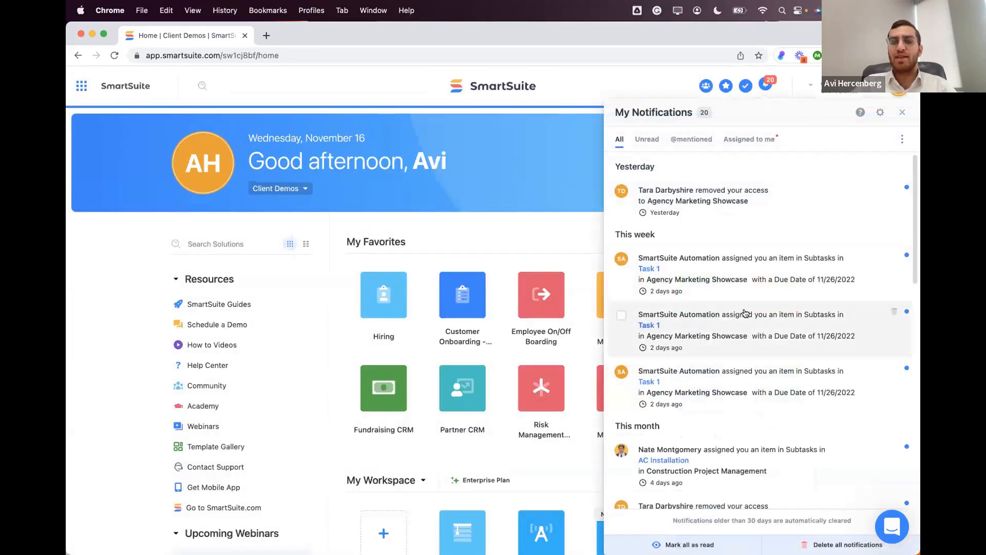
scroll(715, 196, "down", 3)
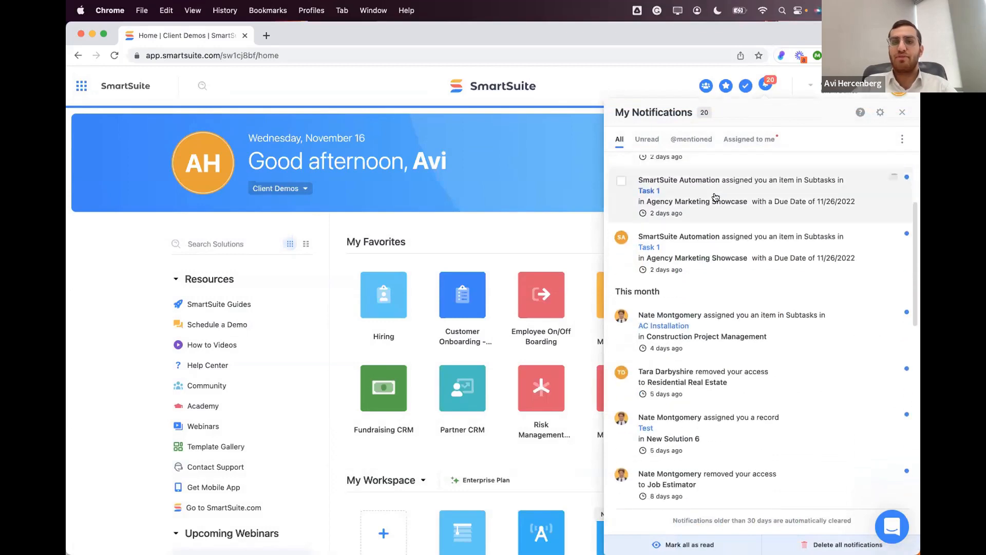
scroll(715, 197, "down", 2)
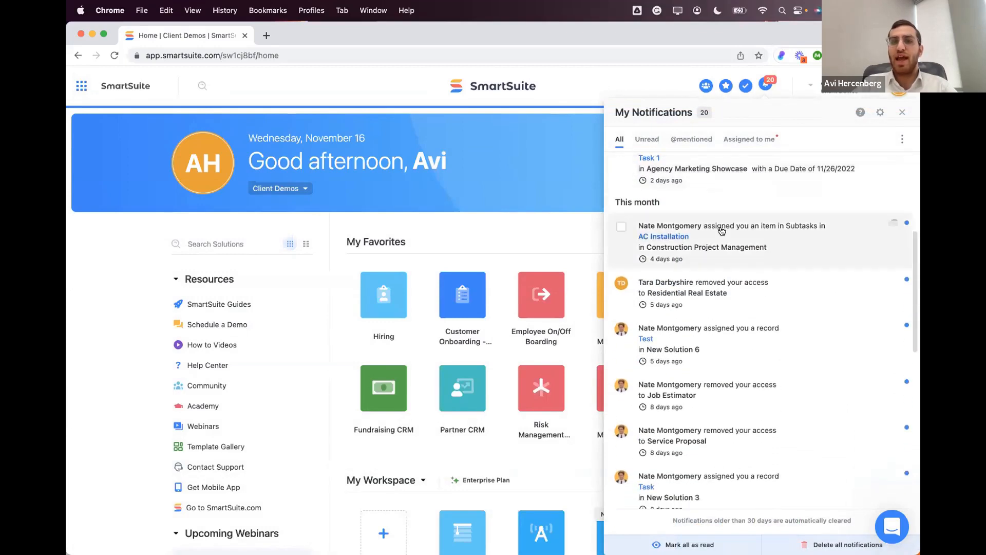
left_click(721, 231)
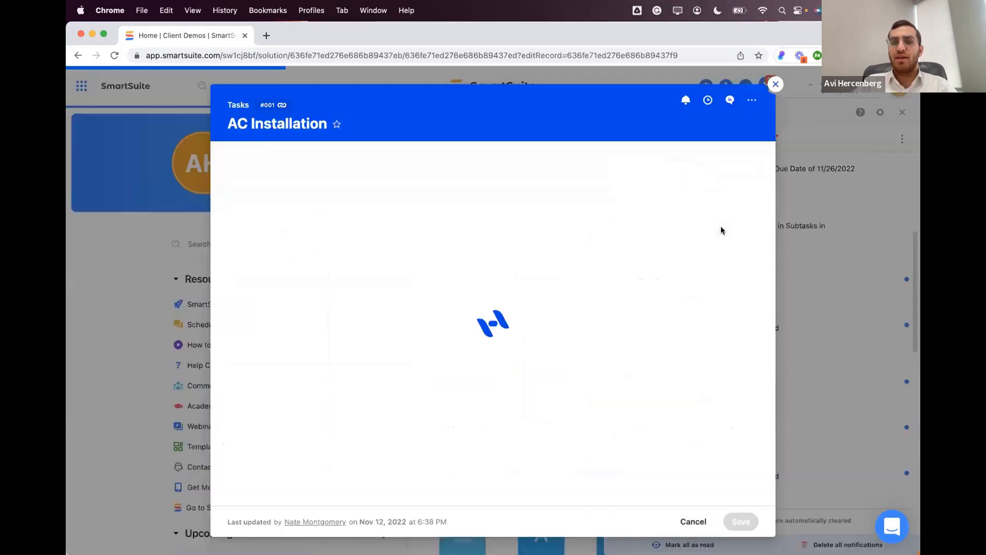
left_click(773, 89)
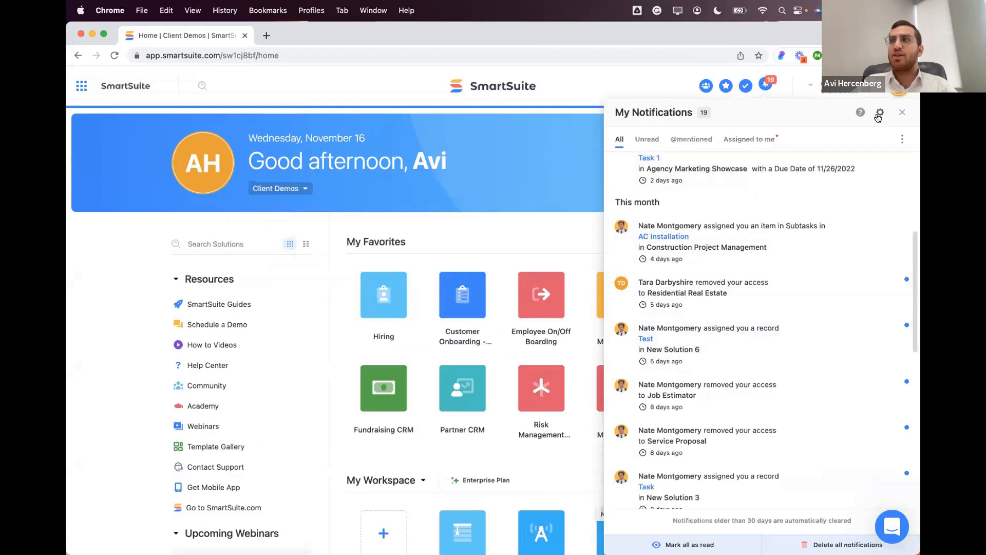
Close the notifications and look over the profile, workspace and Explore SmartSuite options of the account menu
left_click(647, 83)
left_click(835, 95)
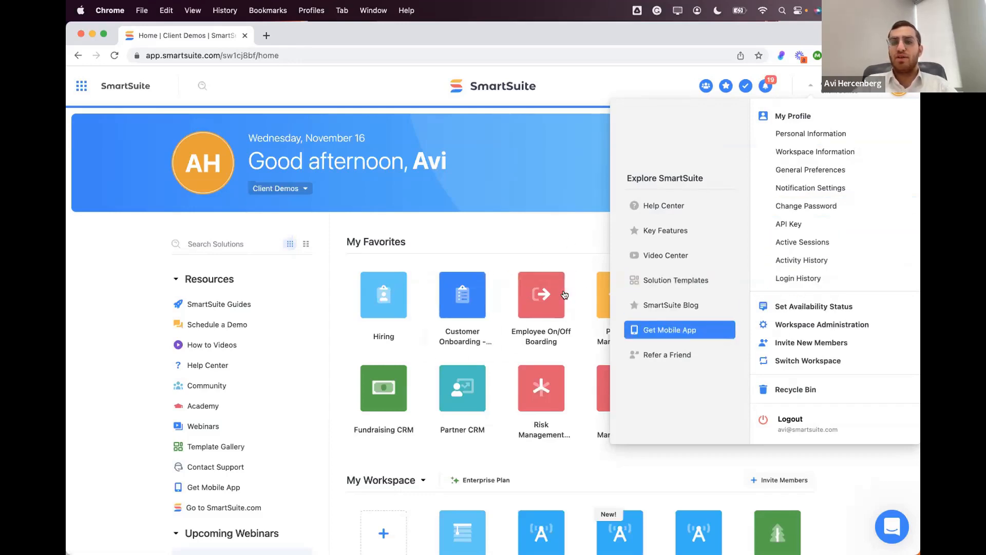
left_click(337, 194)
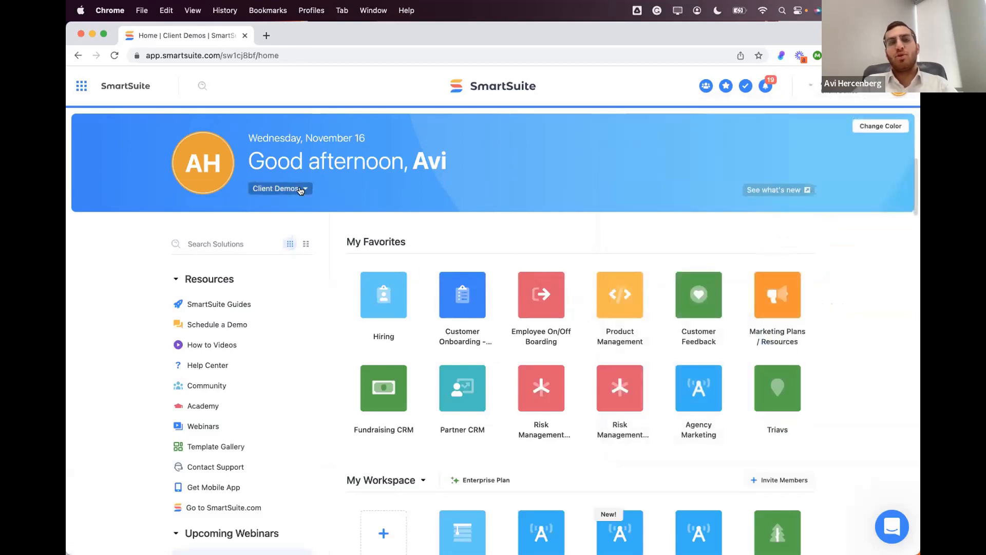
Look at the workspaces available for switching and stay in Client Demos
left_click(297, 189)
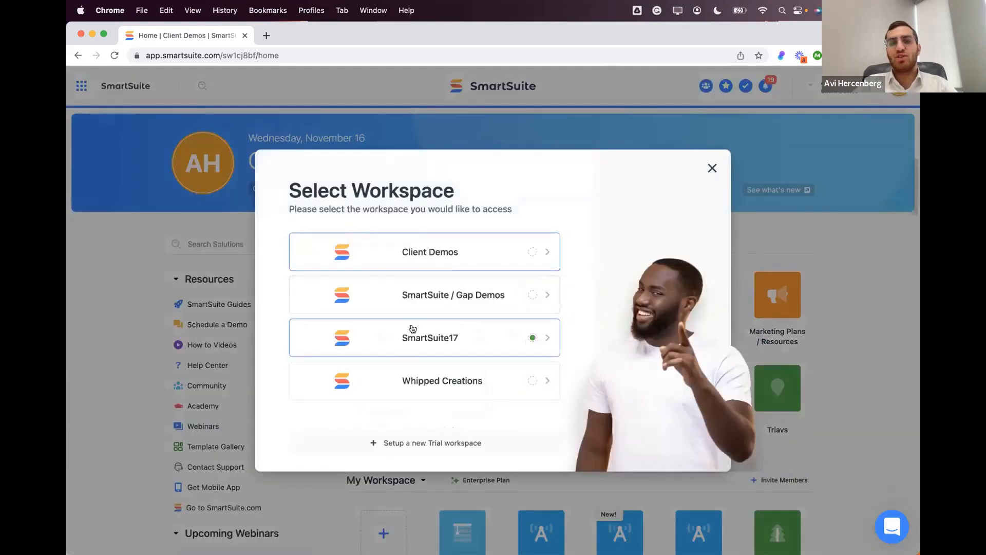
mouse_move(532, 340)
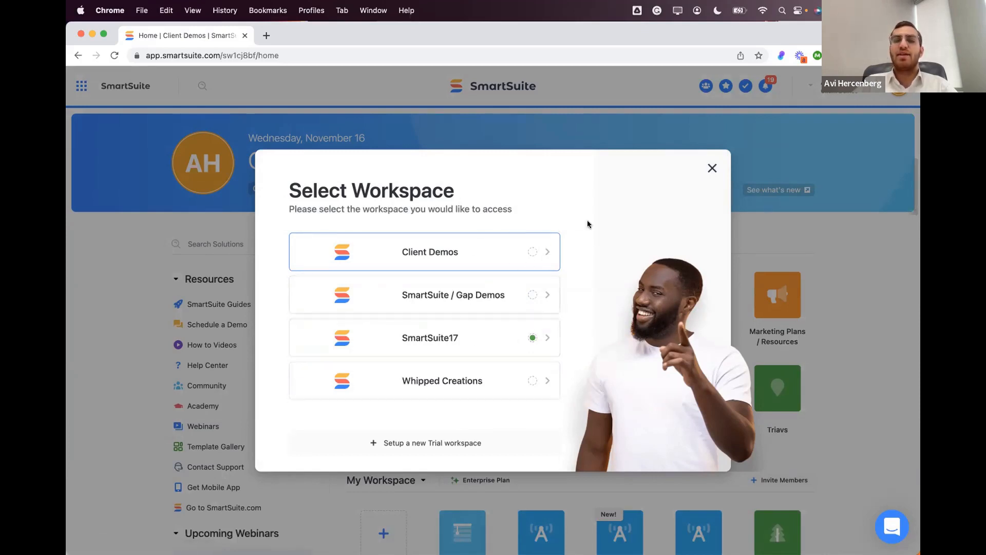
left_click(712, 168)
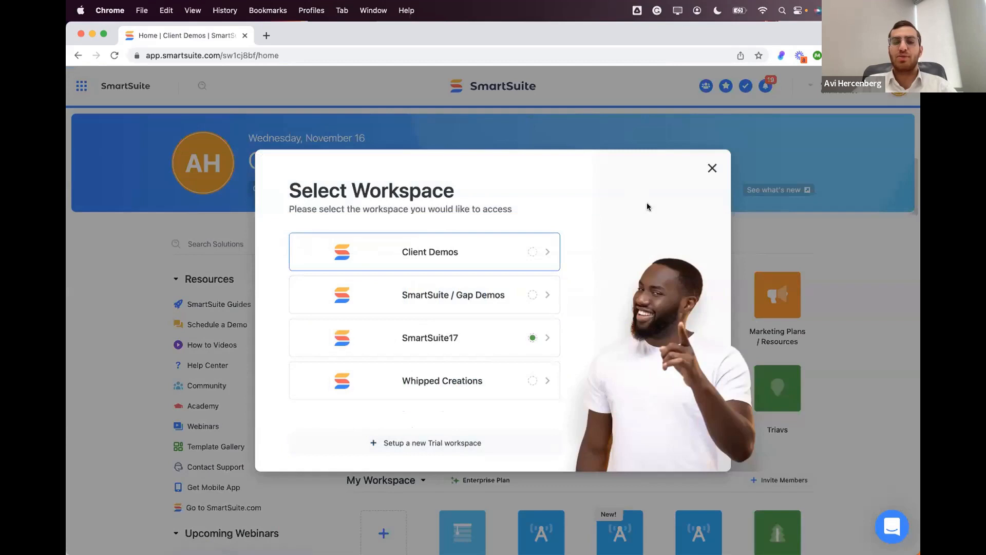
left_click(710, 168)
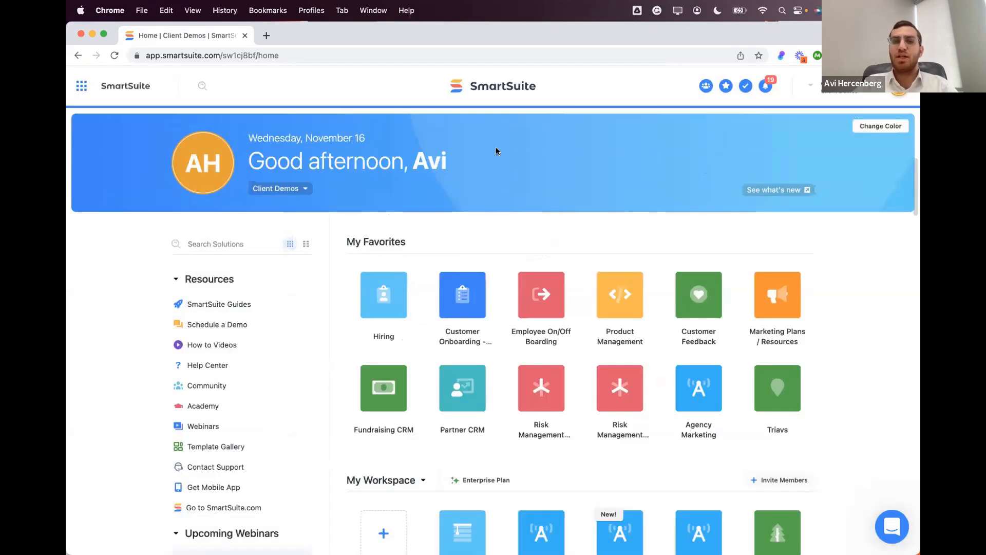
View the solutions in list layout, return to the grid layout, and look at the solution search
scroll(234, 197, "down", 2)
left_click(308, 201)
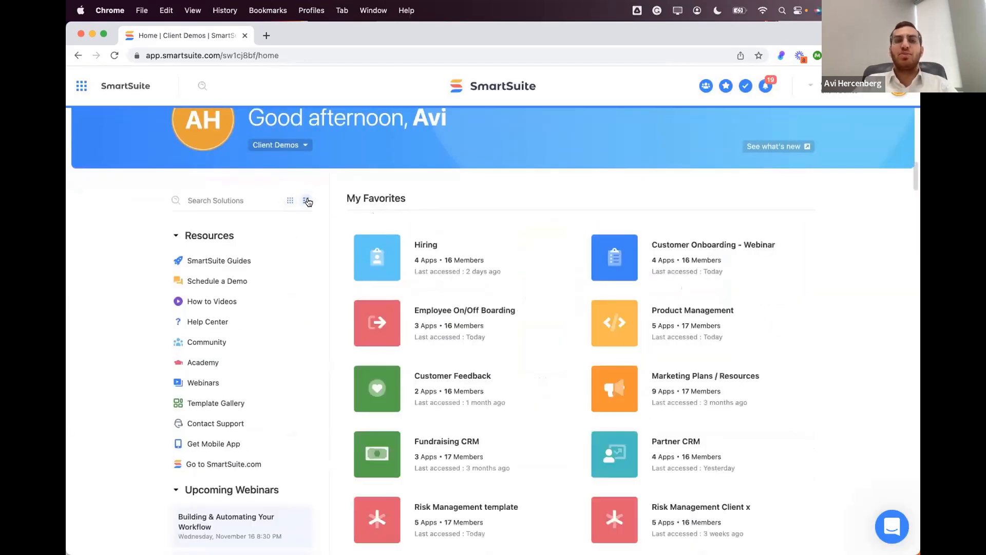
left_click(290, 201)
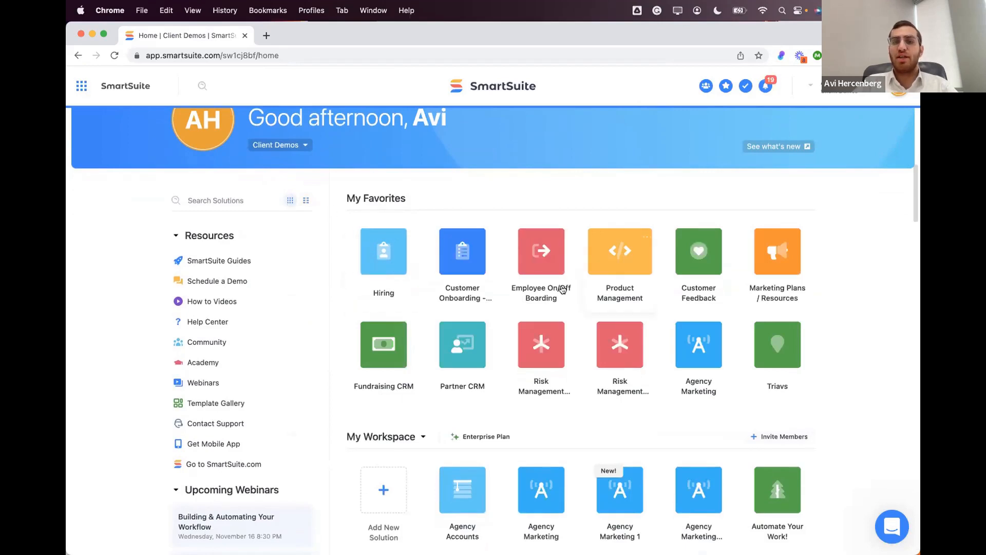
scroll(566, 285, "down", 1)
left_click(248, 174)
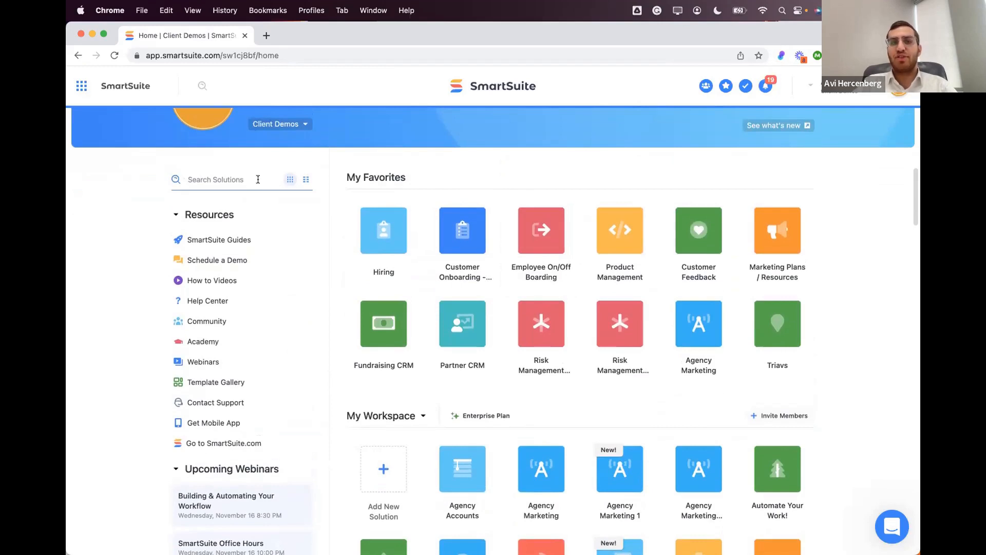
scroll(257, 180, "up", 3)
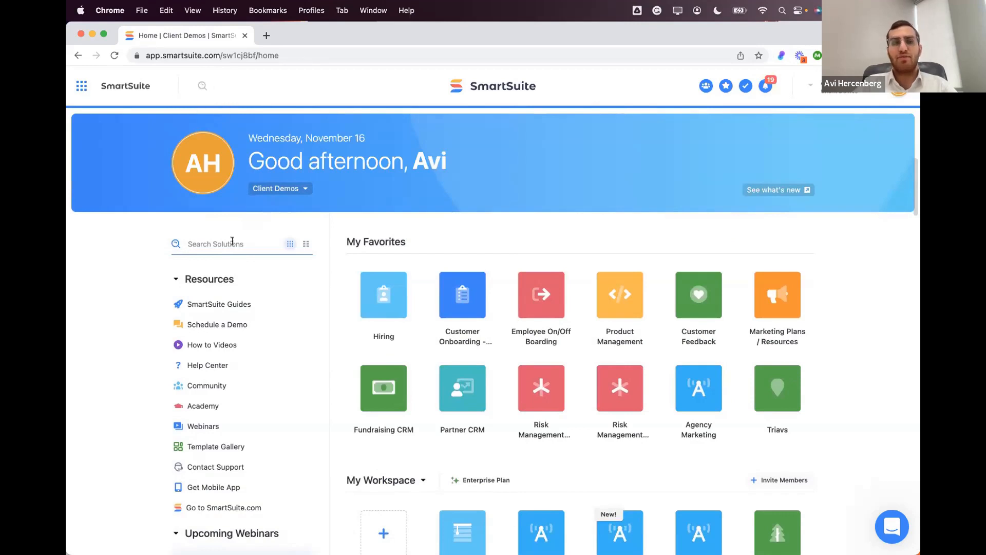
Browse the workspace solutions and add Contract Management to My Favorites
scroll(474, 239, "down", 3)
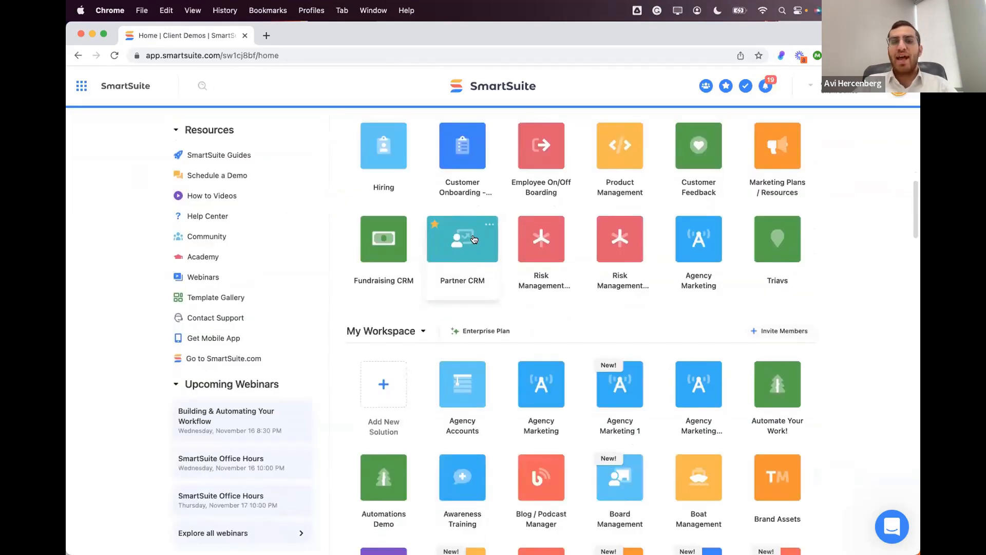
scroll(544, 315, "down", 20)
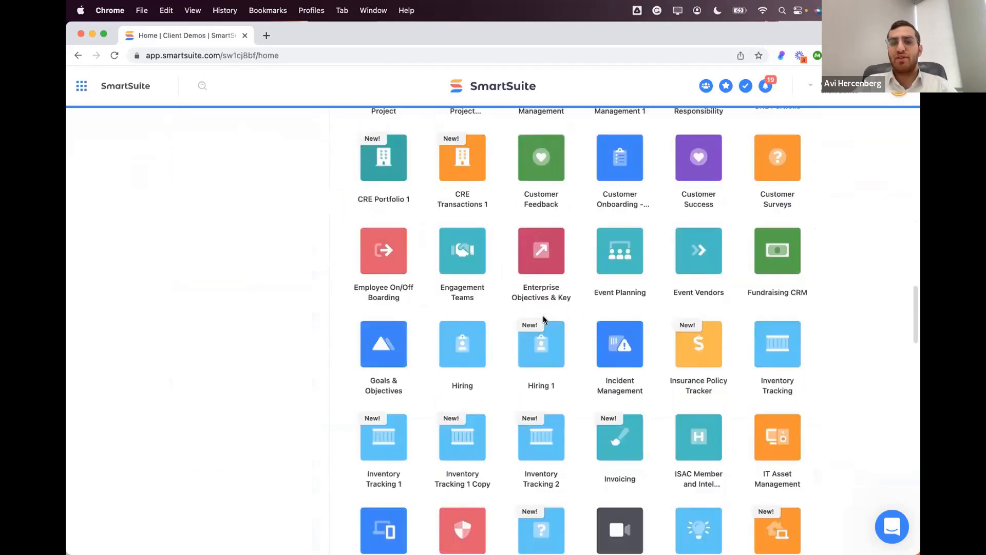
scroll(544, 319, "down", 6)
scroll(543, 319, "up", 15)
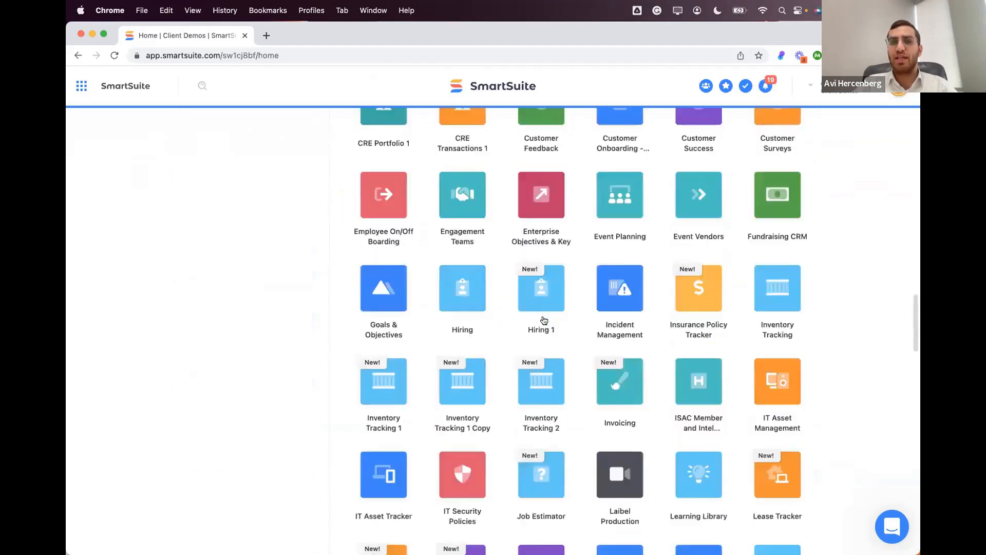
scroll(543, 320, "up", 4)
scroll(578, 267, "down", 12)
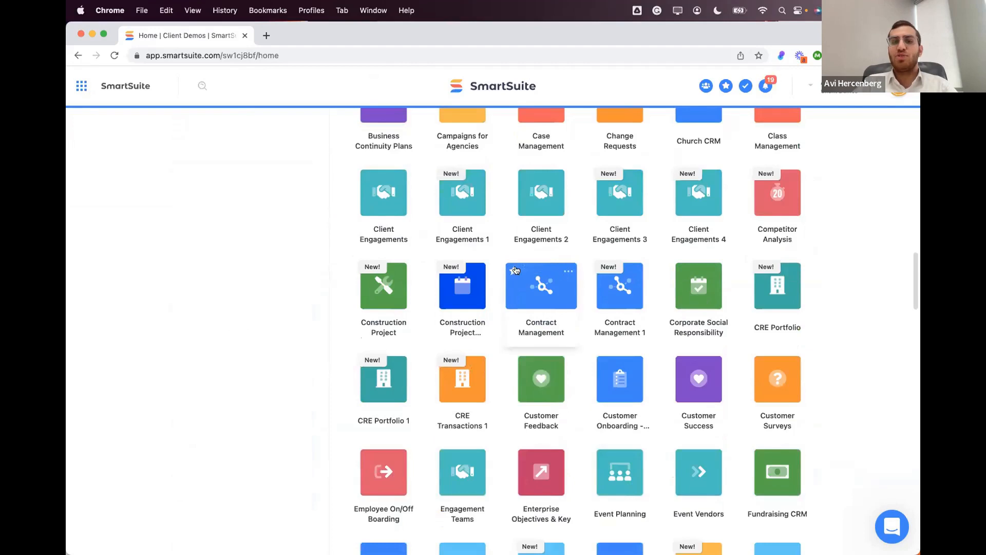
left_click(513, 271)
scroll(513, 271, "up", 12)
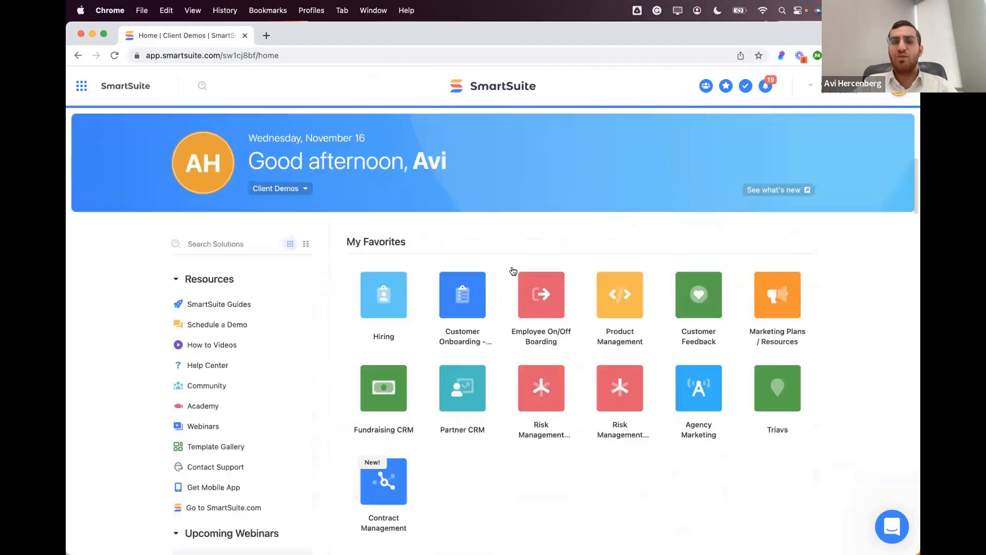
Remove the Contract Management solution from My Favorites
scroll(582, 427, "down", 3)
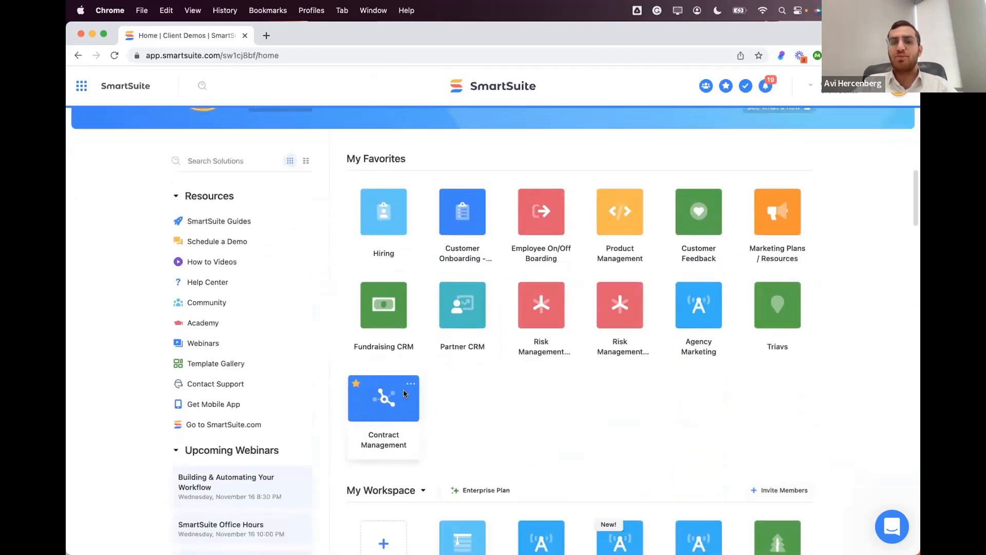
scroll(517, 268, "down", 5)
scroll(518, 267, "up", 7)
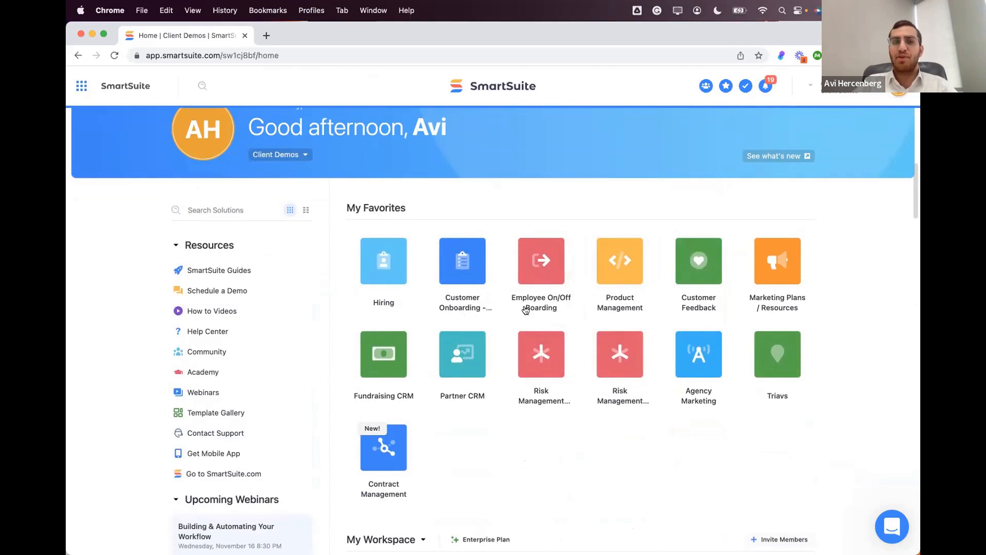
scroll(530, 306, "down", 2)
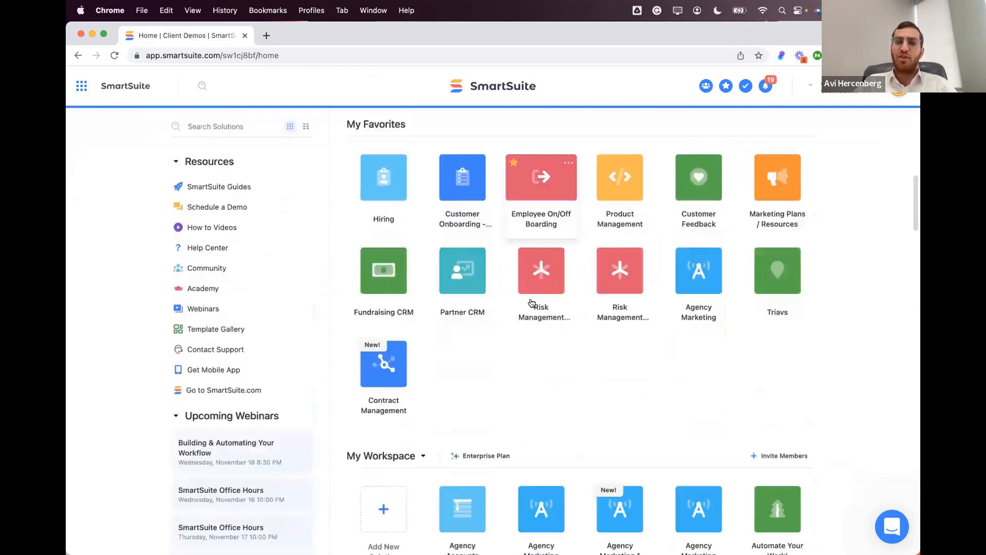
scroll(532, 303, "down", 20)
scroll(532, 303, "up", 20)
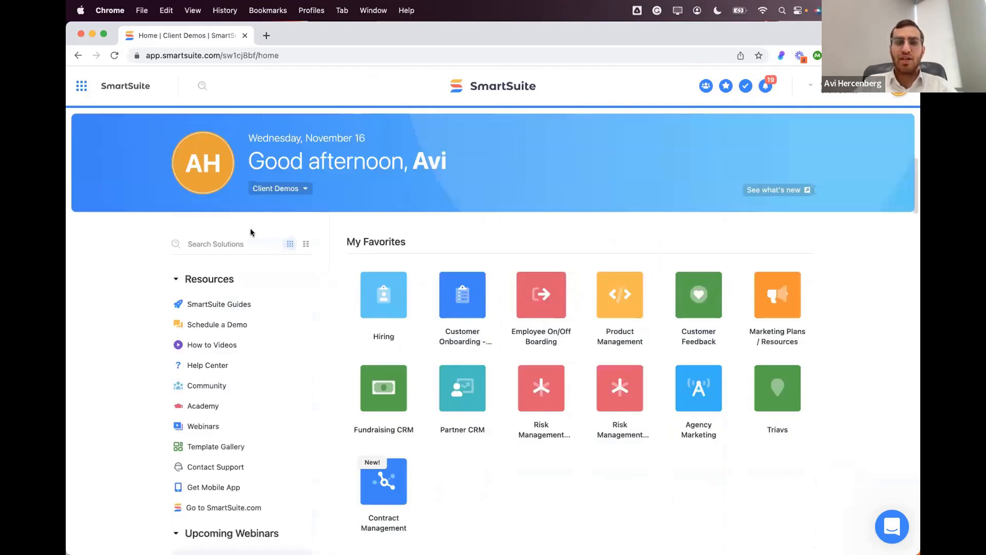
scroll(390, 277, "down", 3)
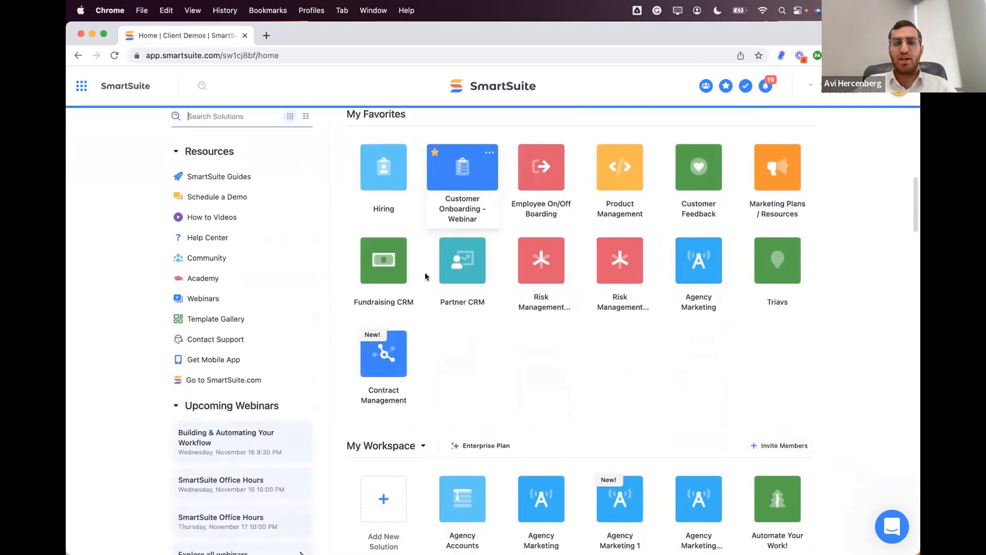
left_click(356, 336)
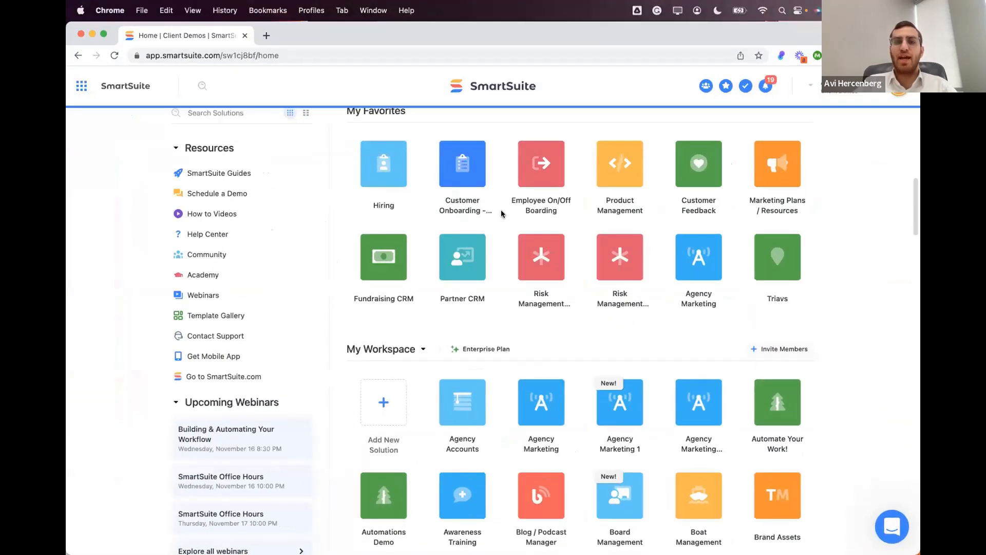
mouse_move(498, 245)
scroll(496, 249, "up", 3)
scroll(491, 255, "down", 1)
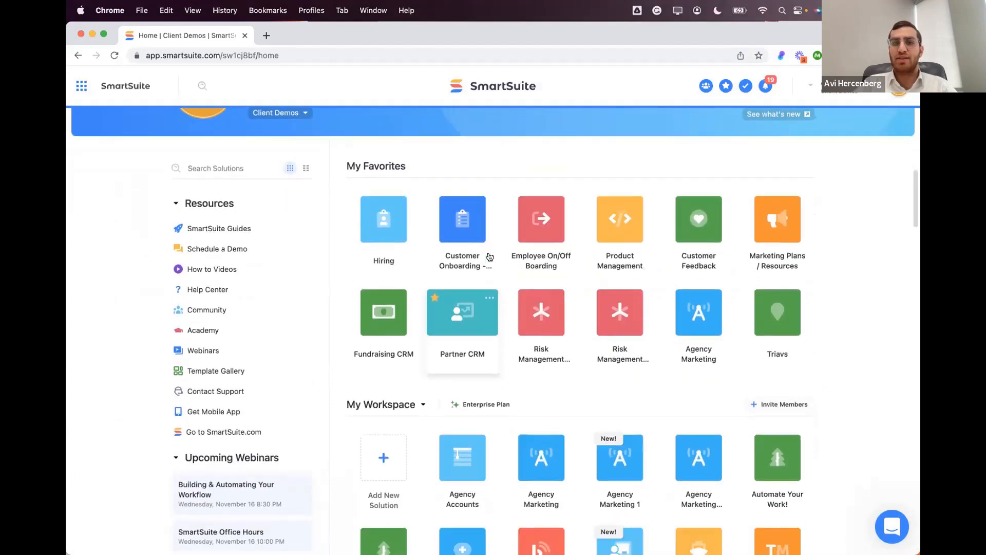
scroll(488, 257, "up", 2)
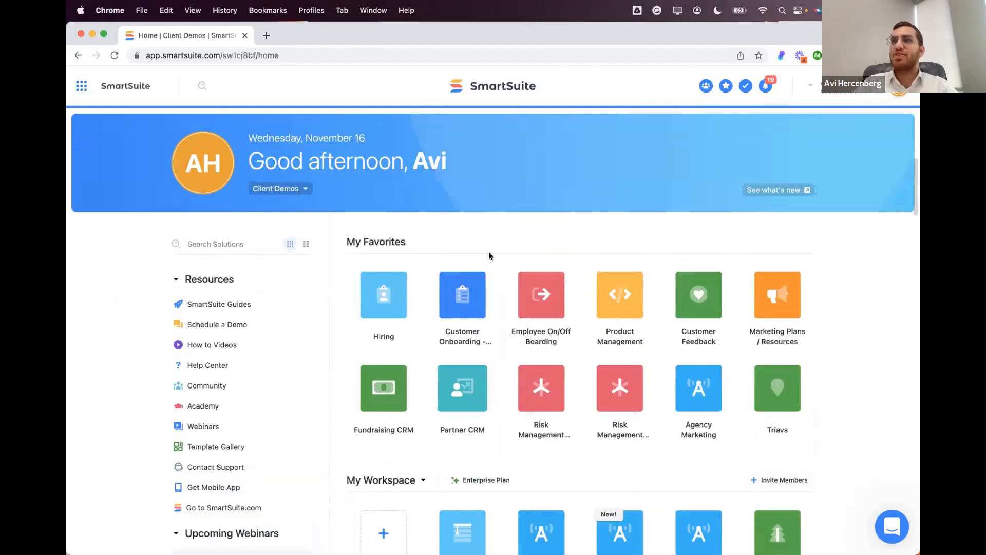
Look over the solutions under My Favorites and My Workspace on the home page
scroll(488, 255, "down", 3)
scroll(490, 262, "up", 3)
scroll(491, 269, "down", 2)
scroll(489, 270, "down", 2)
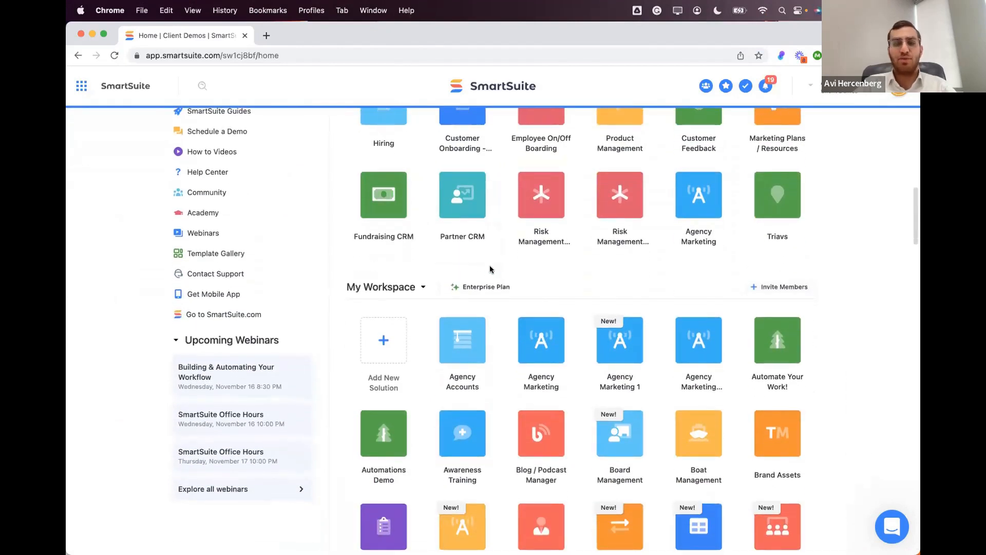
scroll(489, 267, "up", 4)
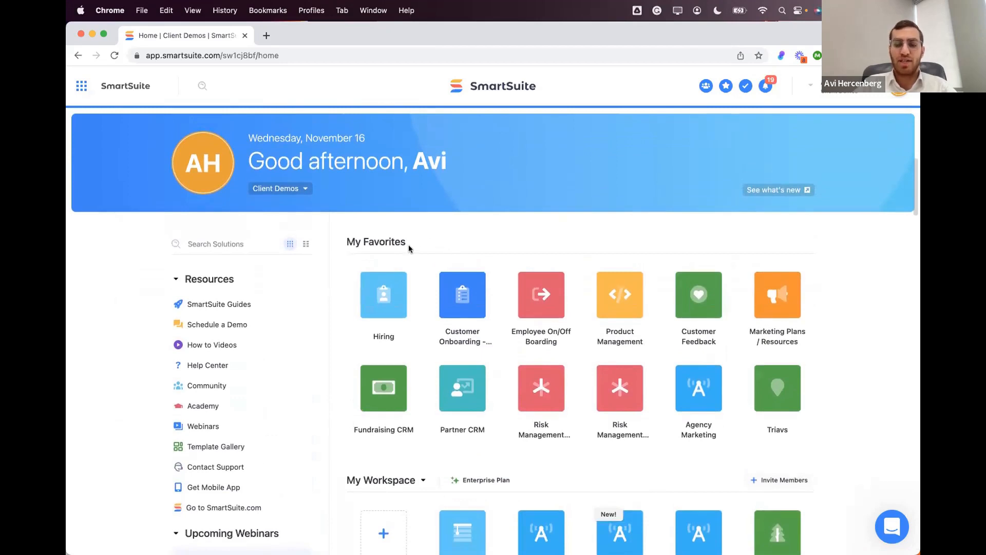
scroll(408, 248, "down", 2)
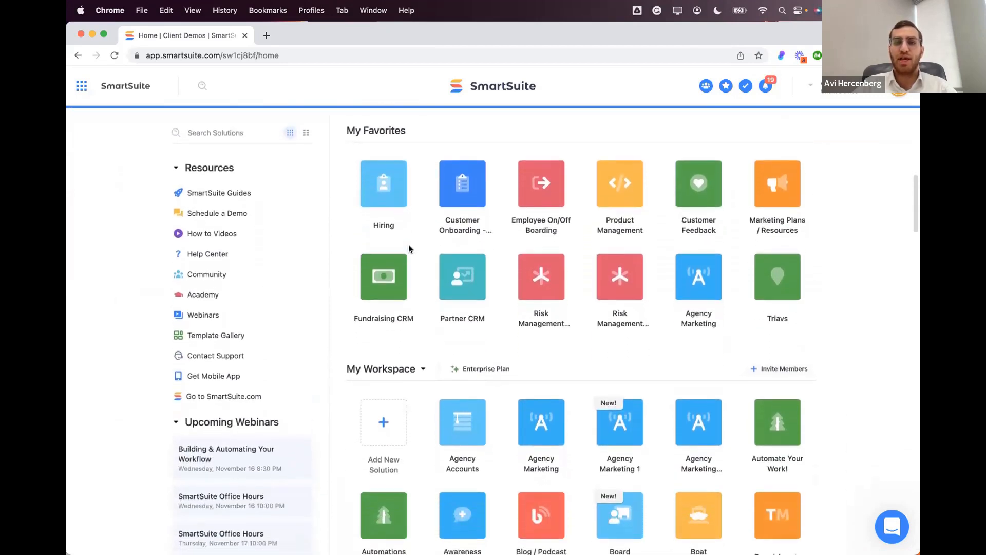
mouse_move(414, 200)
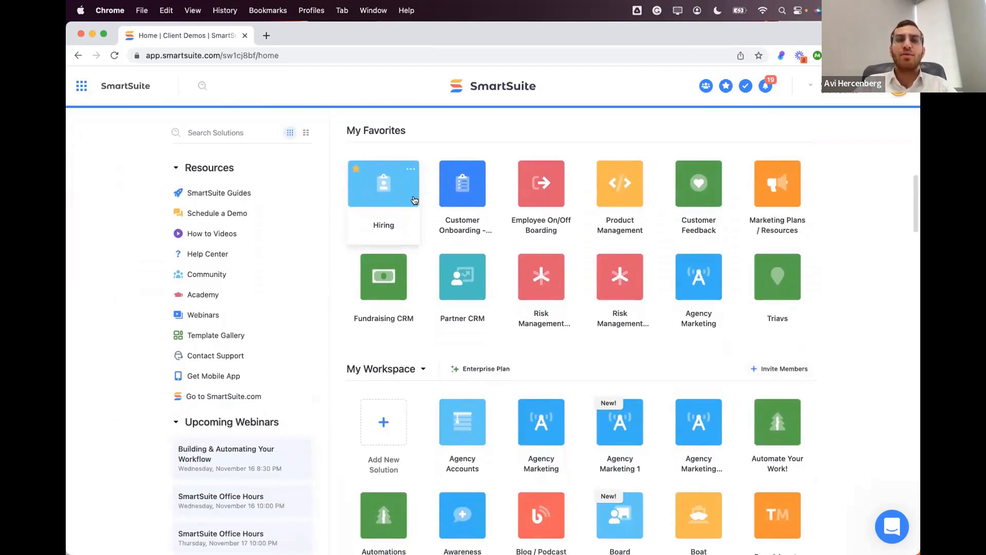
mouse_move(481, 168)
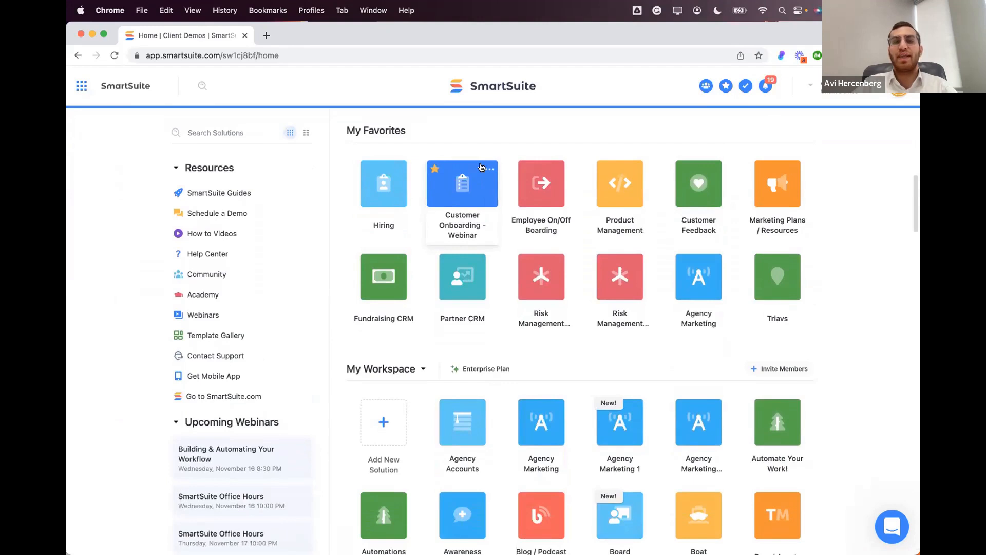
scroll(481, 168, "up", 2)
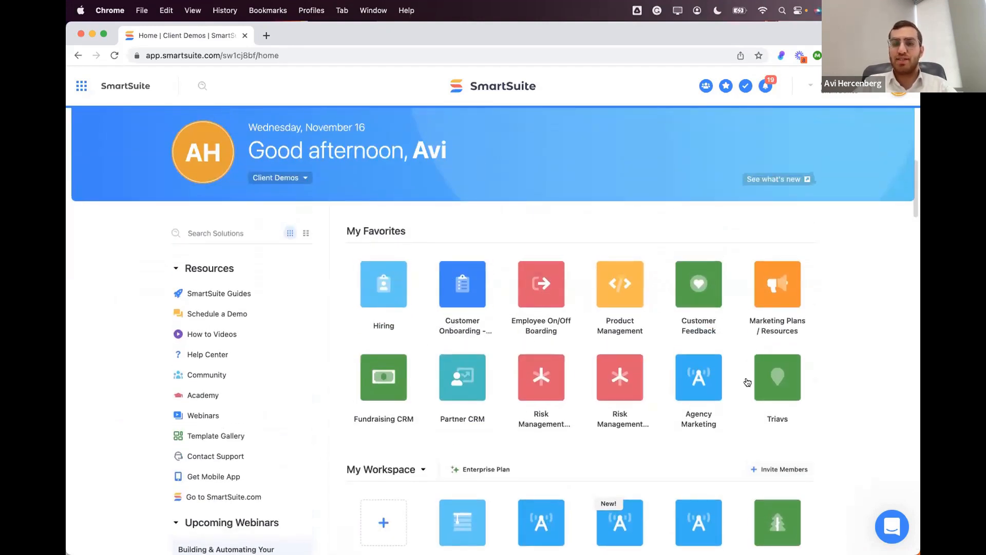
Open the Agency Marketing solution from My Favorites and view its Client Projects, Production Tasks and Work Requests apps
mouse_move(691, 378)
scroll(692, 378, "down", 2)
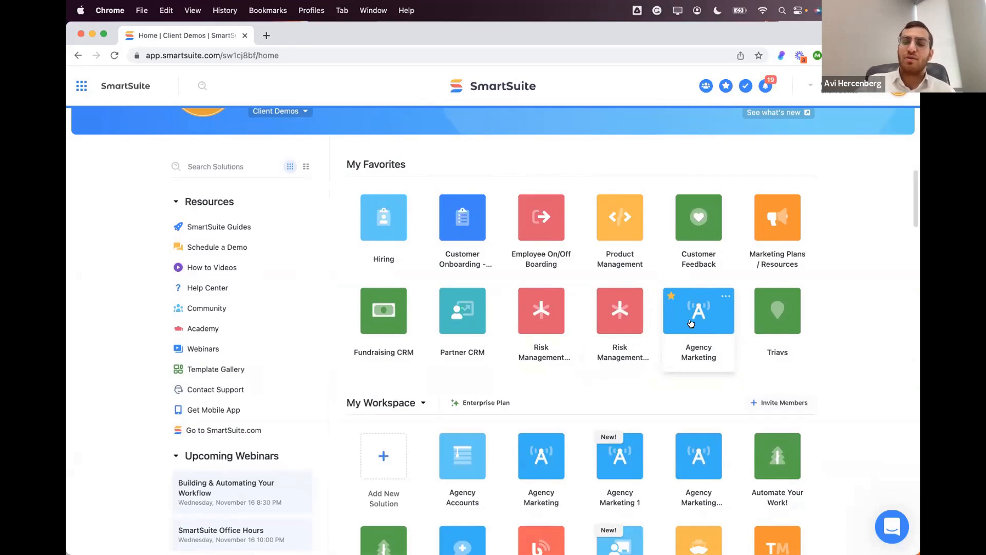
left_click(684, 319)
left_click(464, 101)
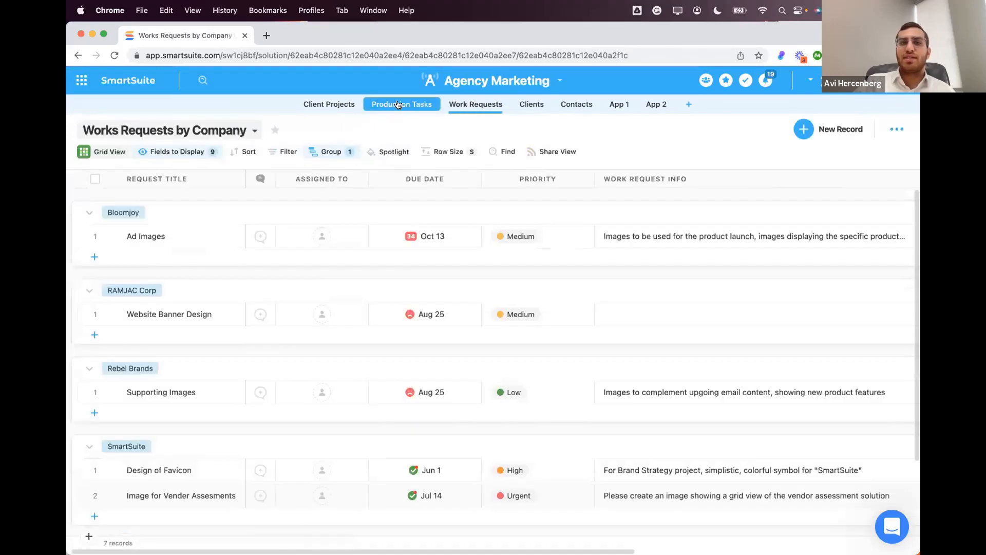
left_click(398, 104)
left_click(340, 104)
left_click(403, 104)
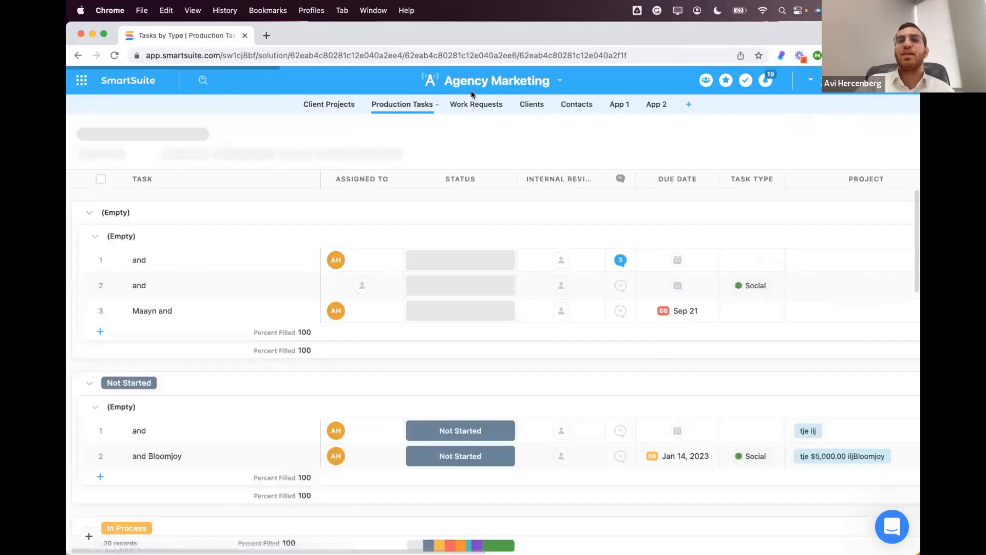
left_click(491, 104)
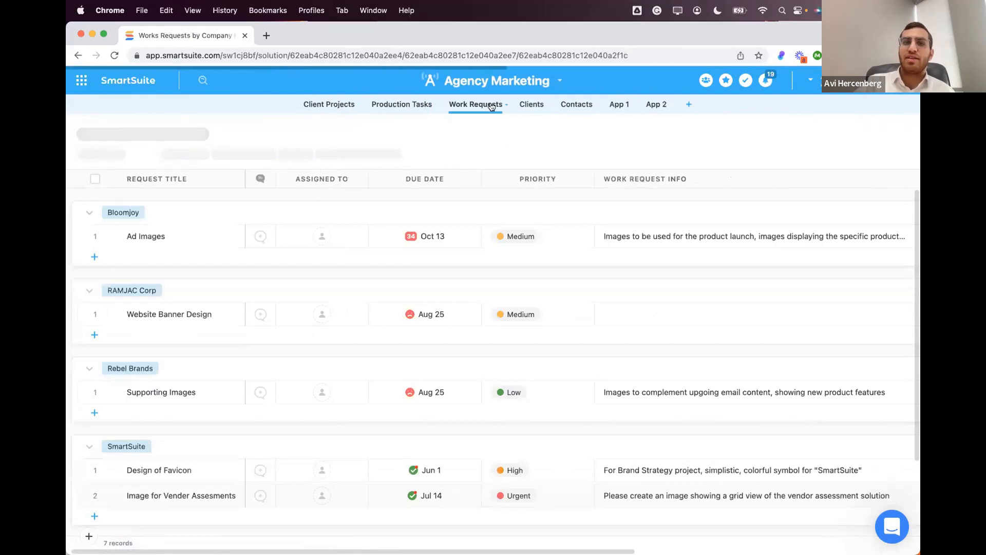
Look at the fields in the Clients and Production Tasks apps, and visit the Contacts app
left_click(544, 106)
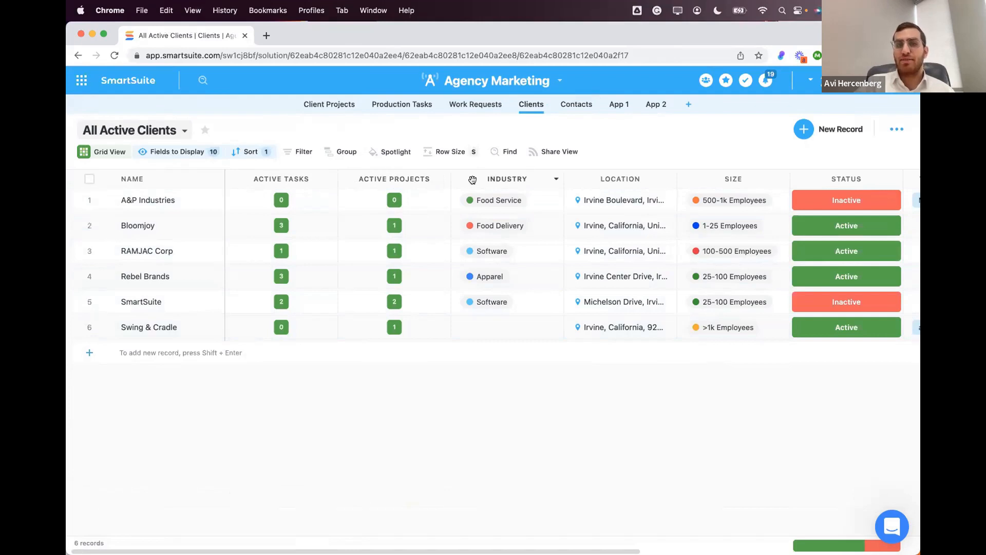
scroll(477, 179, "right", 2)
scroll(477, 180, "right", 10)
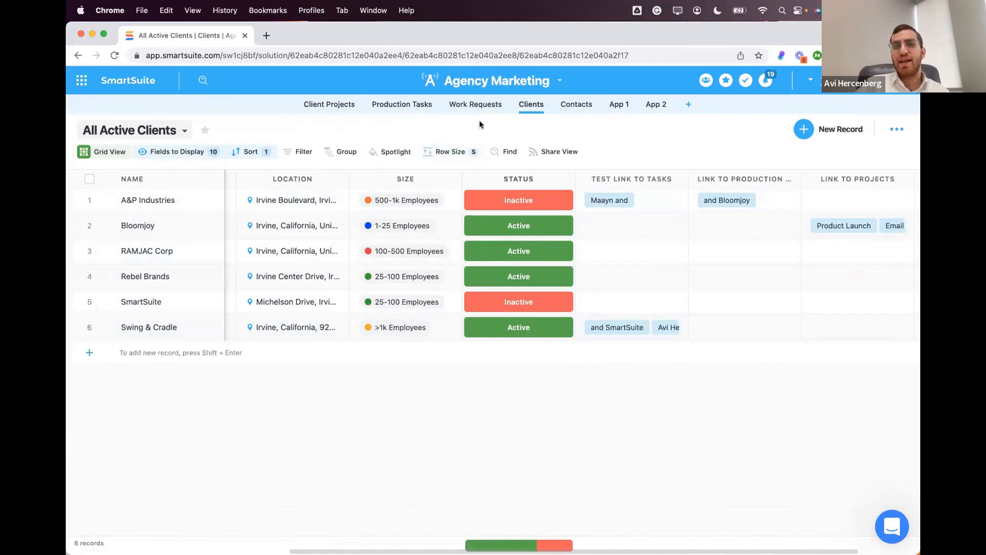
left_click(415, 109)
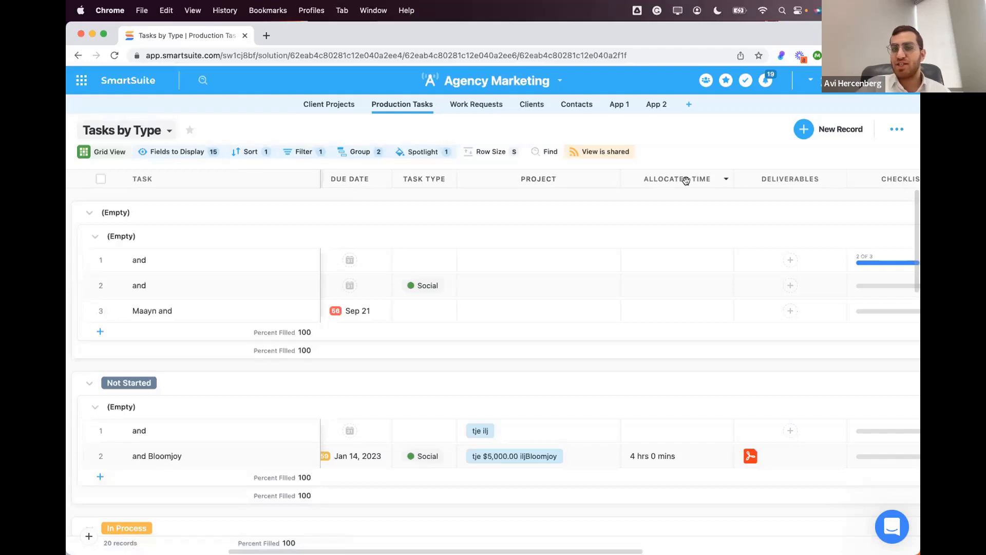
left_click(575, 105)
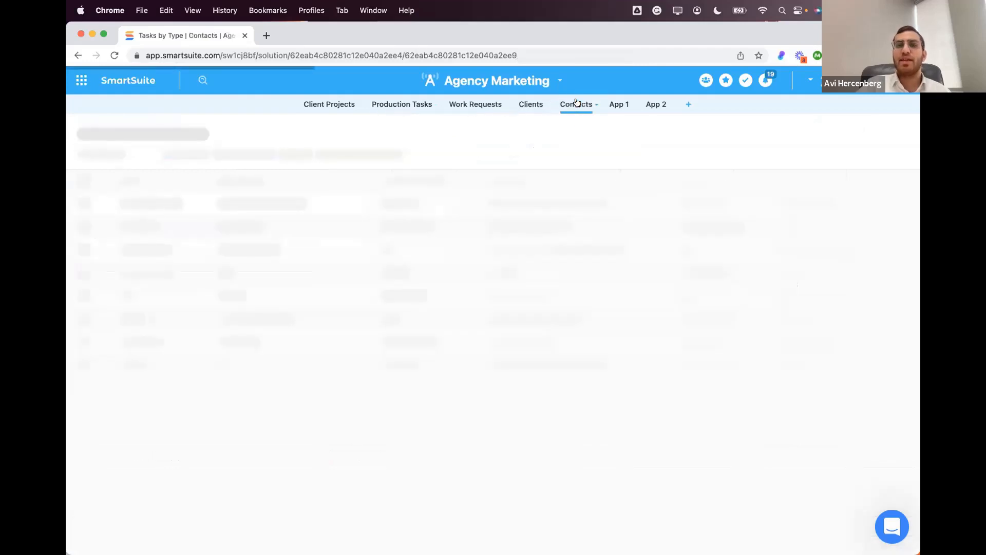
Return to the Clients app, start a new field after Link to Projects, and browse the full catalogue of field types
left_click(531, 105)
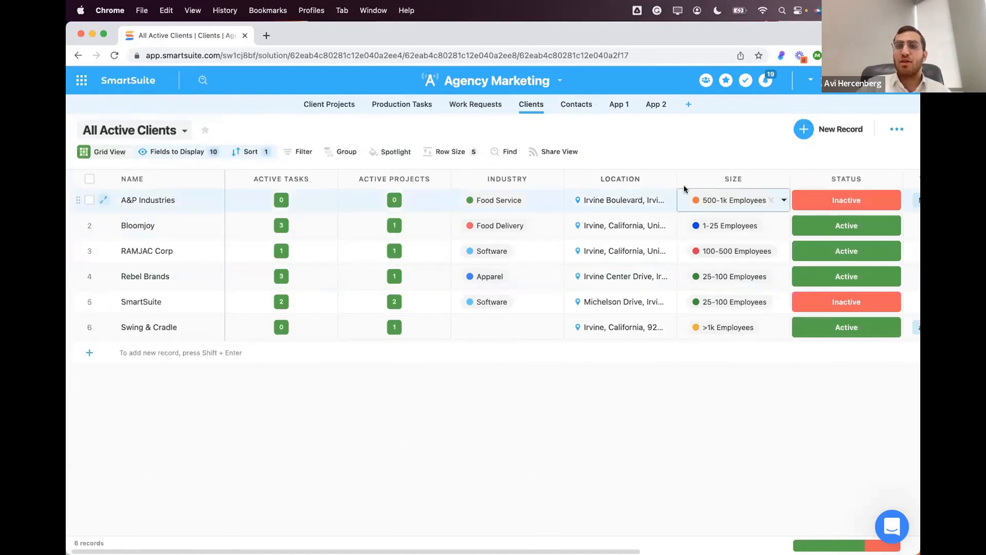
scroll(684, 185, "right", 8)
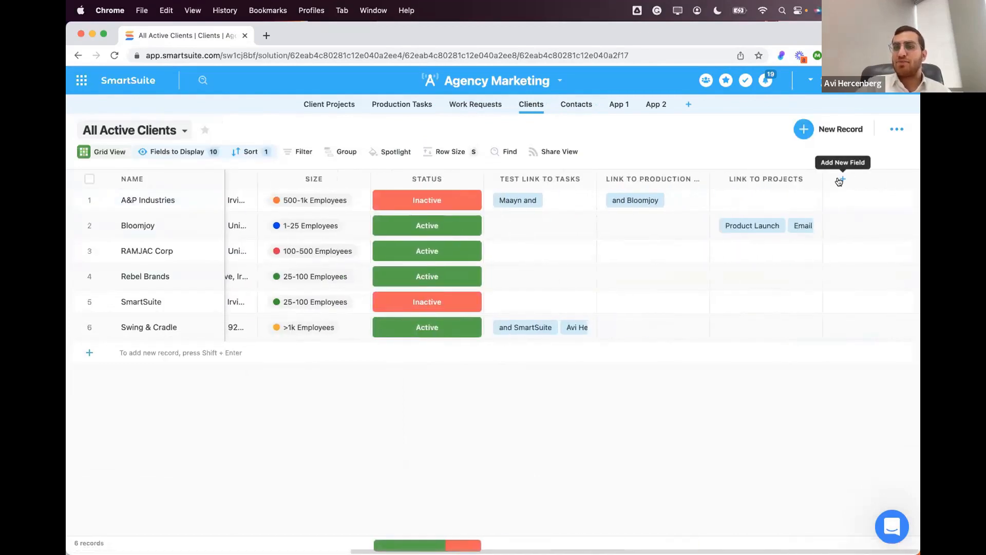
left_click(841, 179)
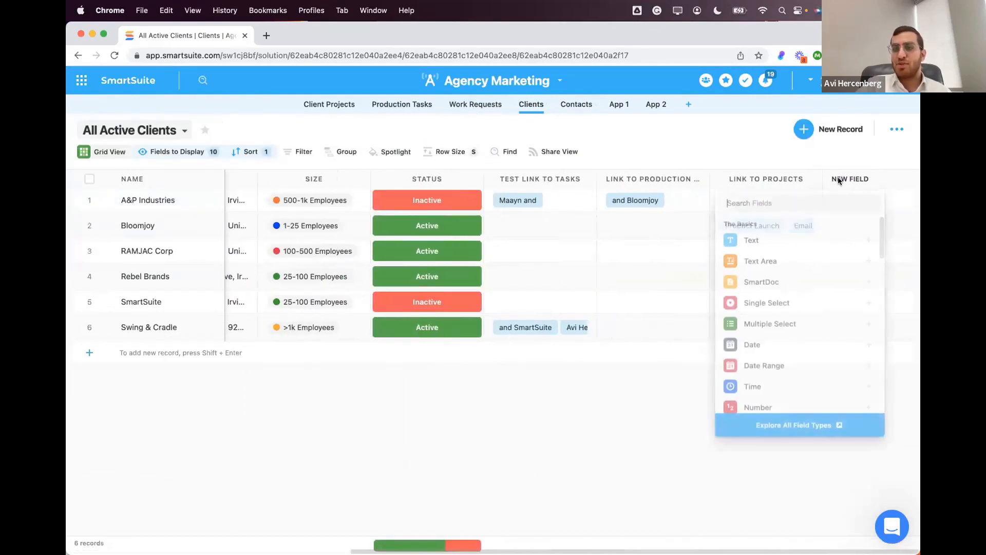
left_click(789, 427)
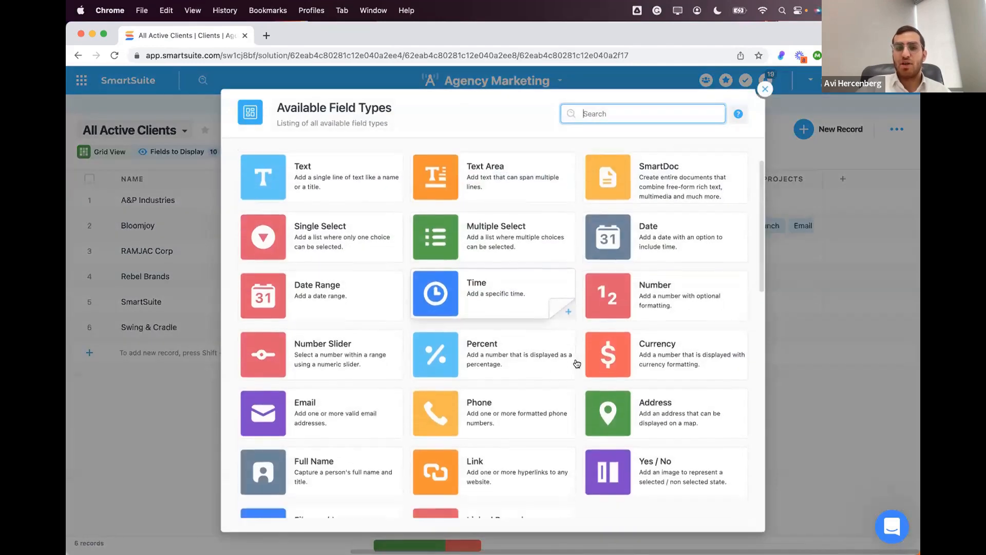
scroll(577, 363, "down", 15)
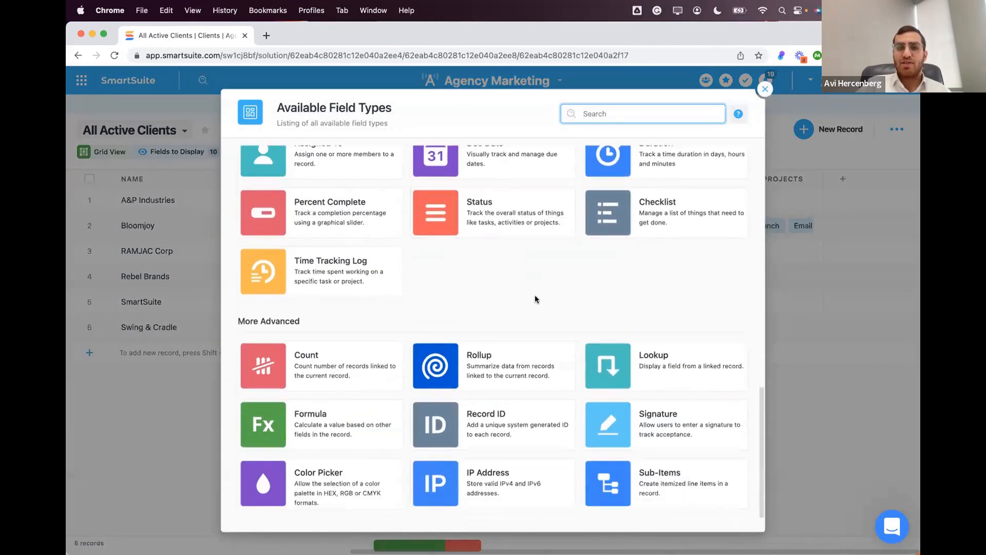
scroll(535, 299, "up", 15)
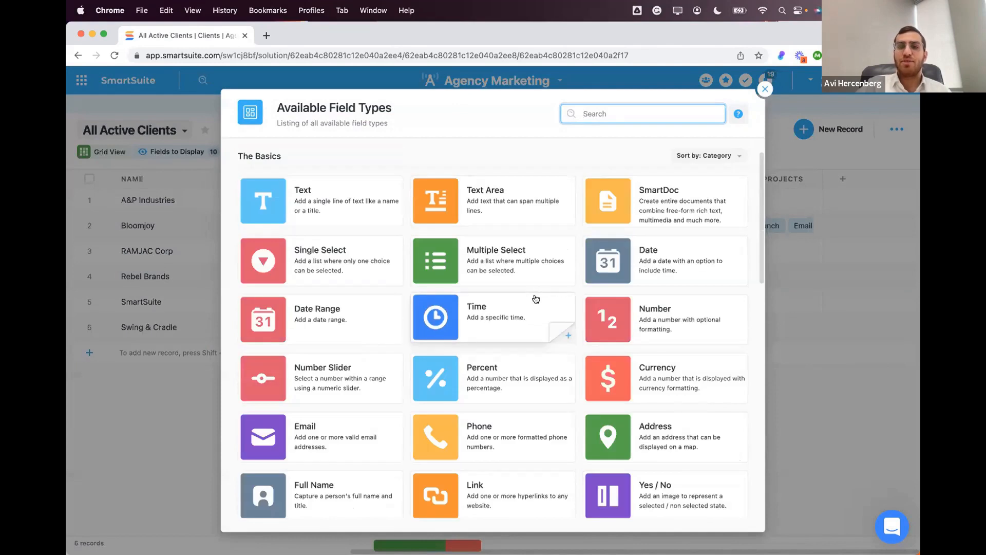
scroll(385, 288, "down", 4)
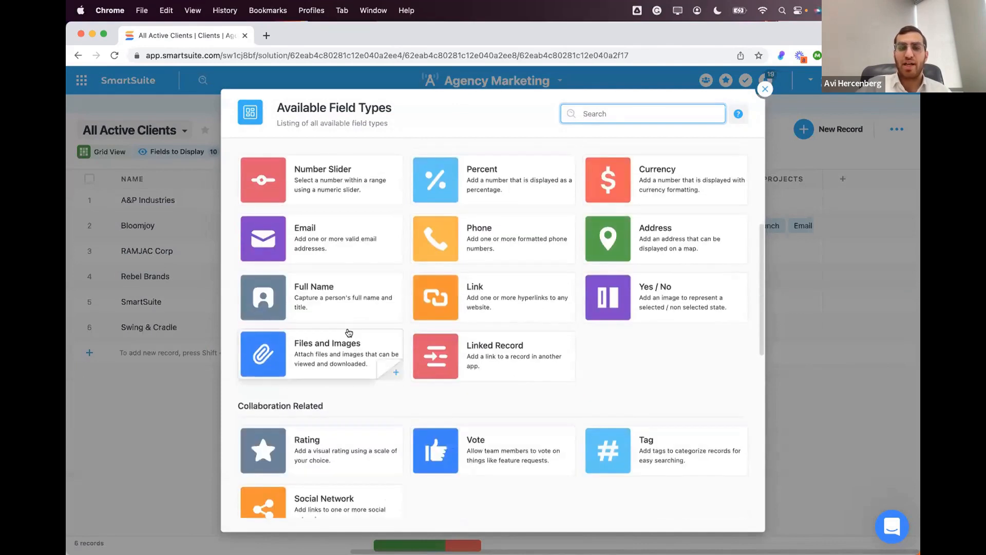
Try a Full Name field in the Clients app, look at its display settings, and discard it
left_click(339, 304)
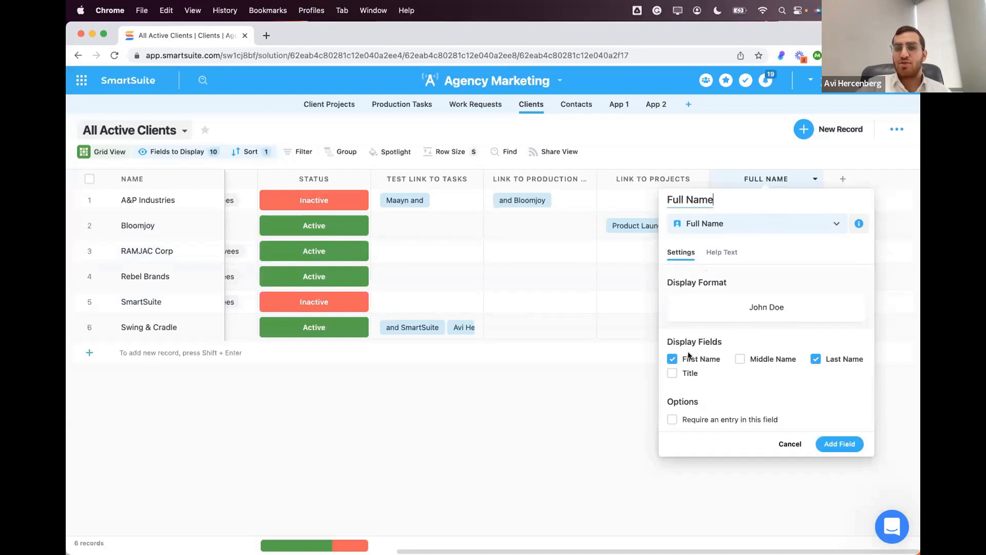
left_click(686, 378)
left_click(686, 379)
left_click(738, 165)
left_click(467, 354)
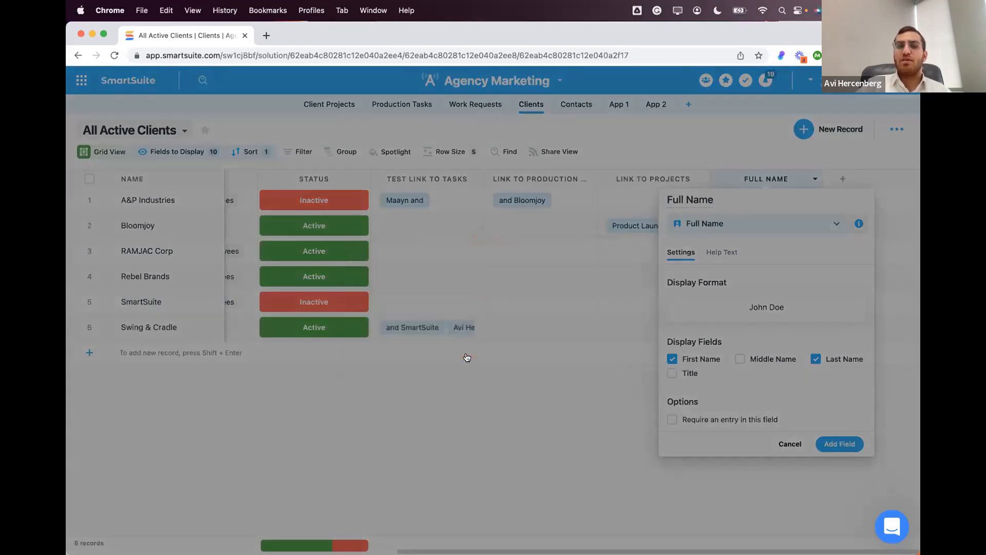
Reopen the available field types, review every category from The Basics to More Advanced, and close the list without adding a field
left_click(839, 177)
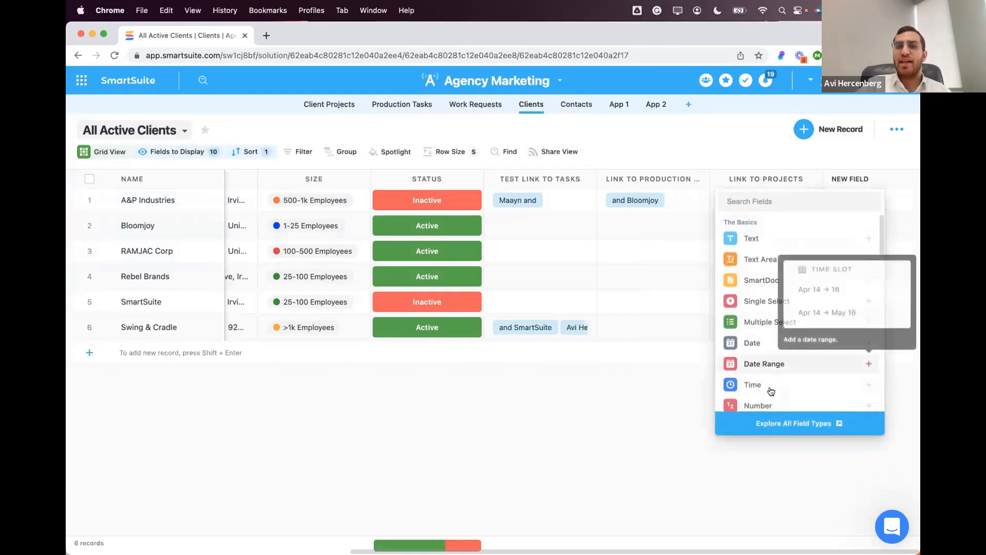
left_click(775, 424)
scroll(534, 320, "down", 4)
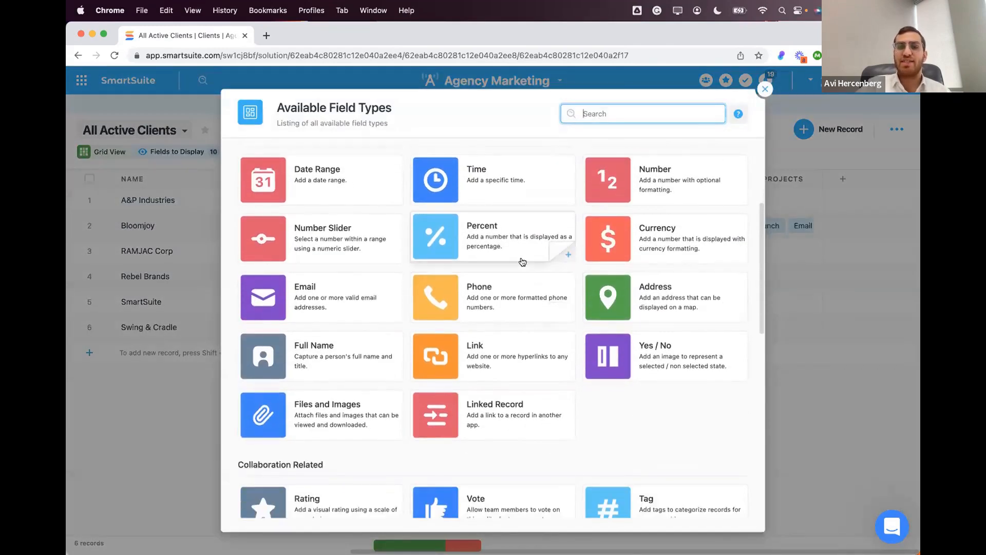
scroll(523, 251, "down", 5)
scroll(522, 262, "down", 5)
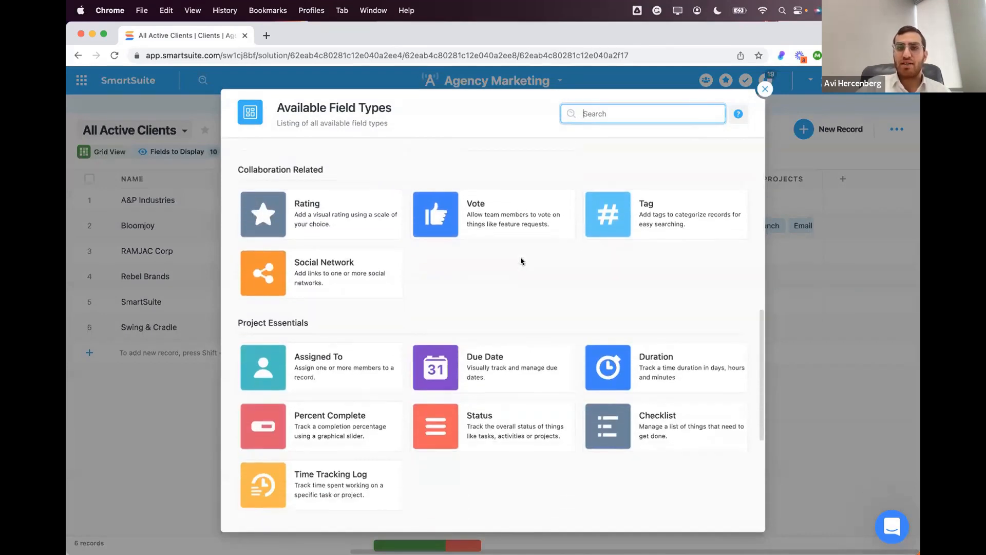
scroll(520, 266, "down", 4)
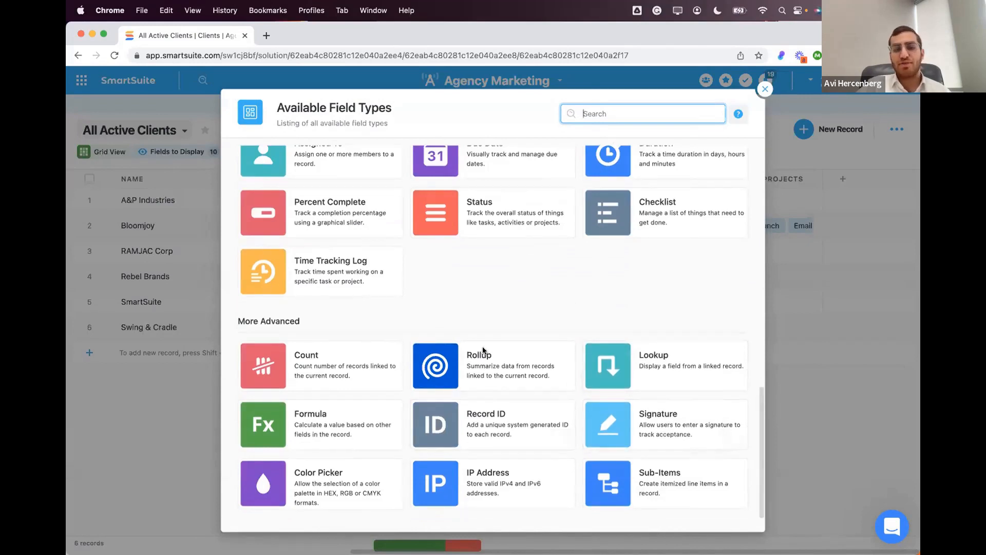
scroll(482, 350, "up", 10)
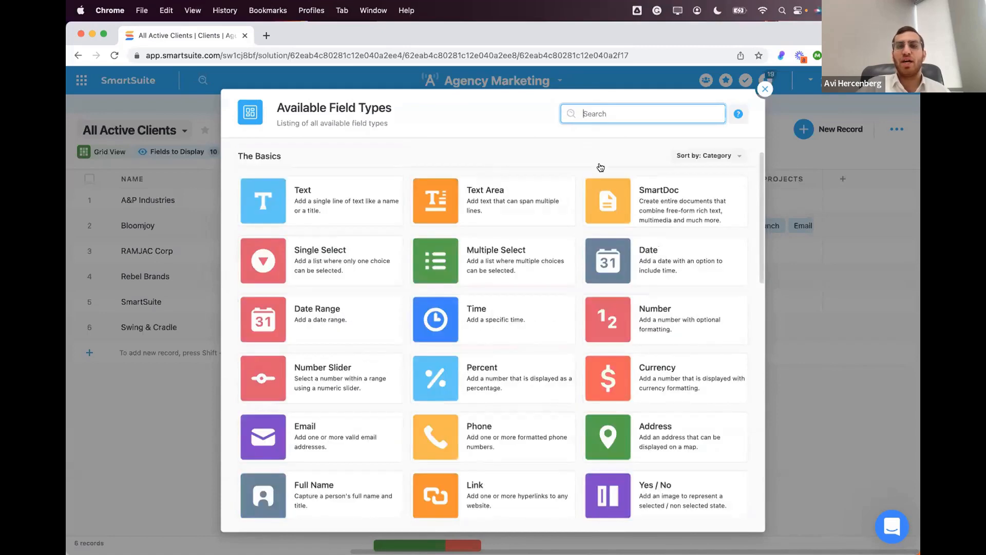
left_click(764, 90)
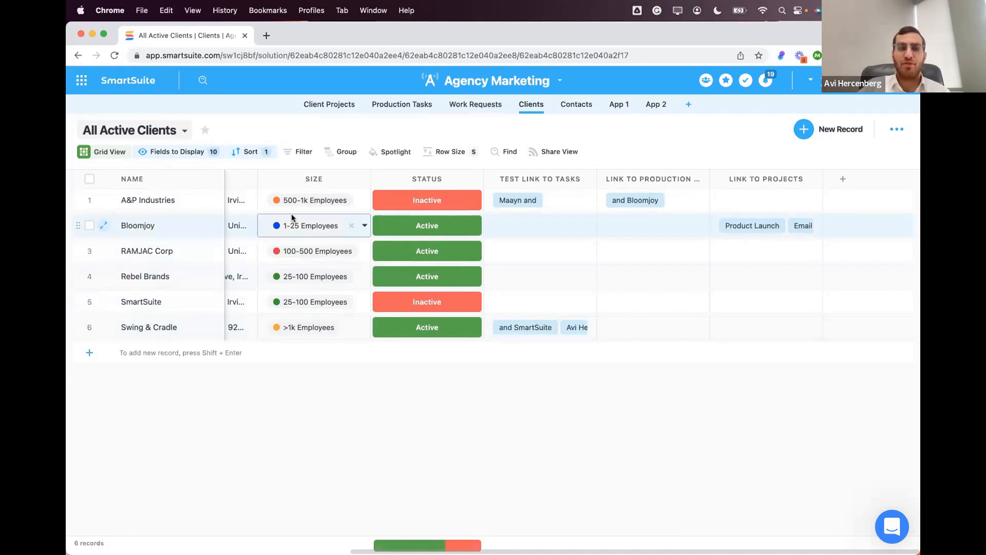
Look at the public and private views of the Clients app, switch to Client by Type, and review its grouped records
scroll(509, 181, "left", 1)
scroll(509, 181, "right", 1)
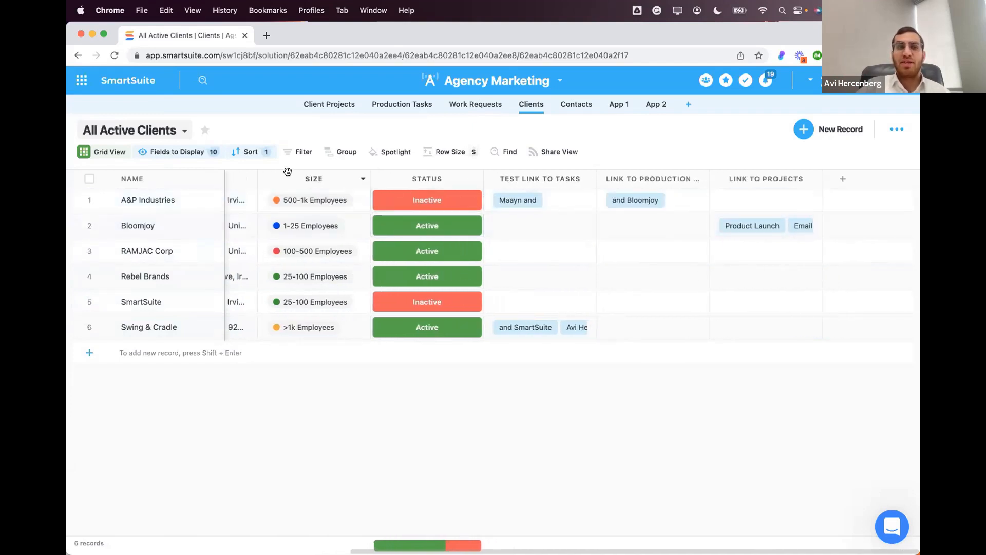
left_click(180, 131)
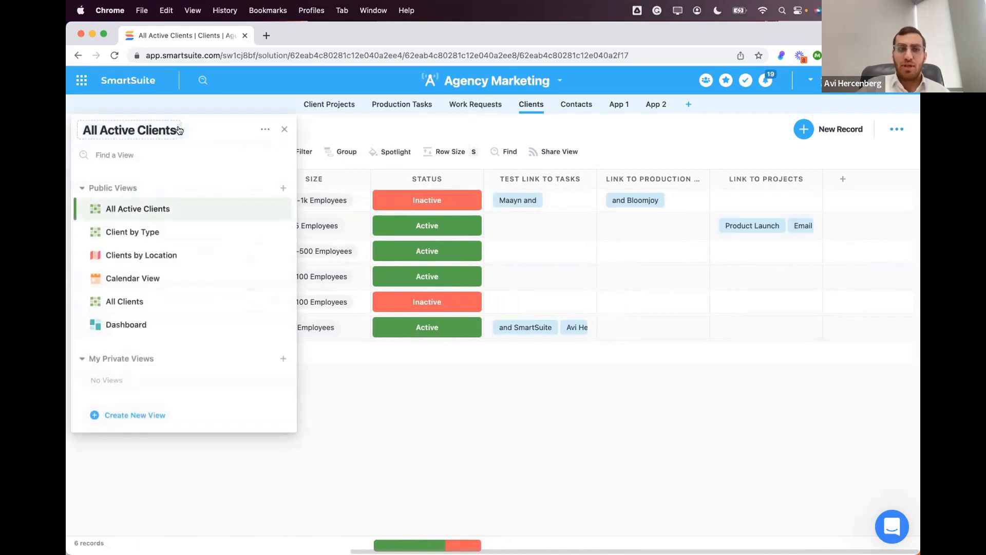
left_click(285, 130)
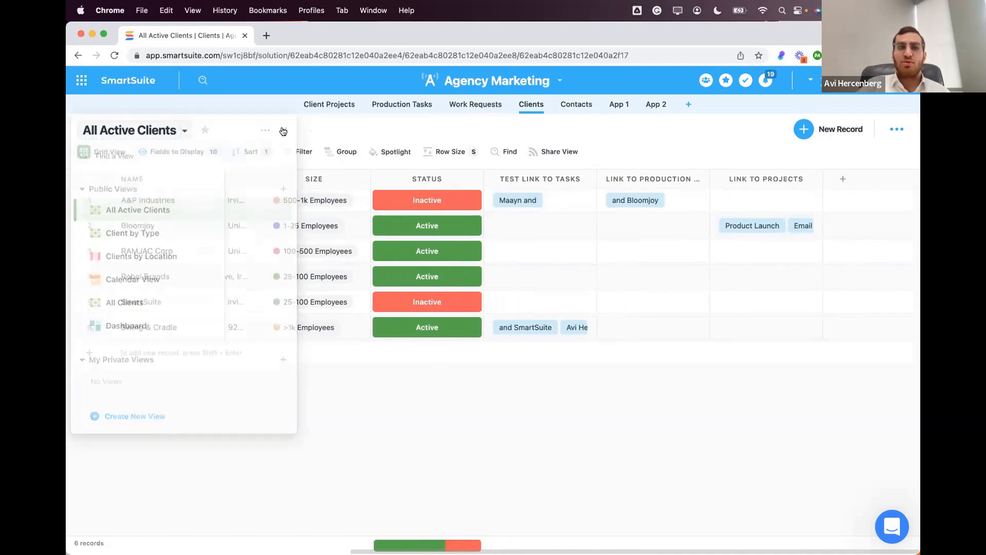
left_click(178, 131)
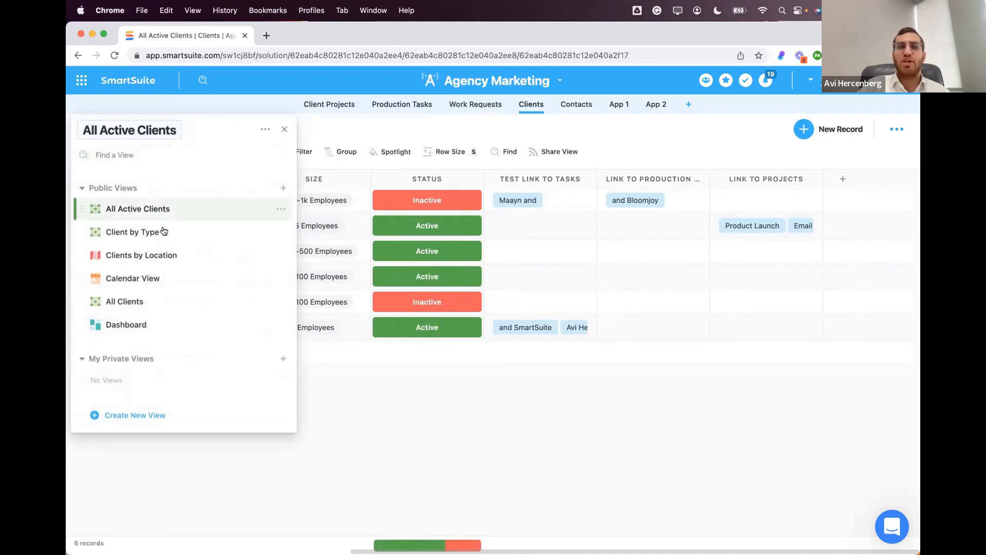
left_click(162, 235)
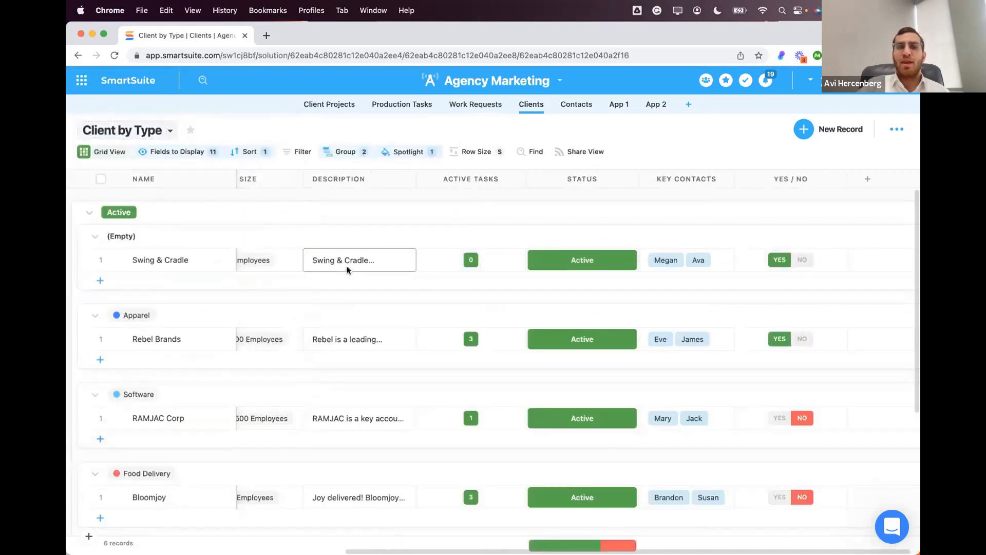
scroll(347, 314, "down", 5)
scroll(347, 313, "up", 5)
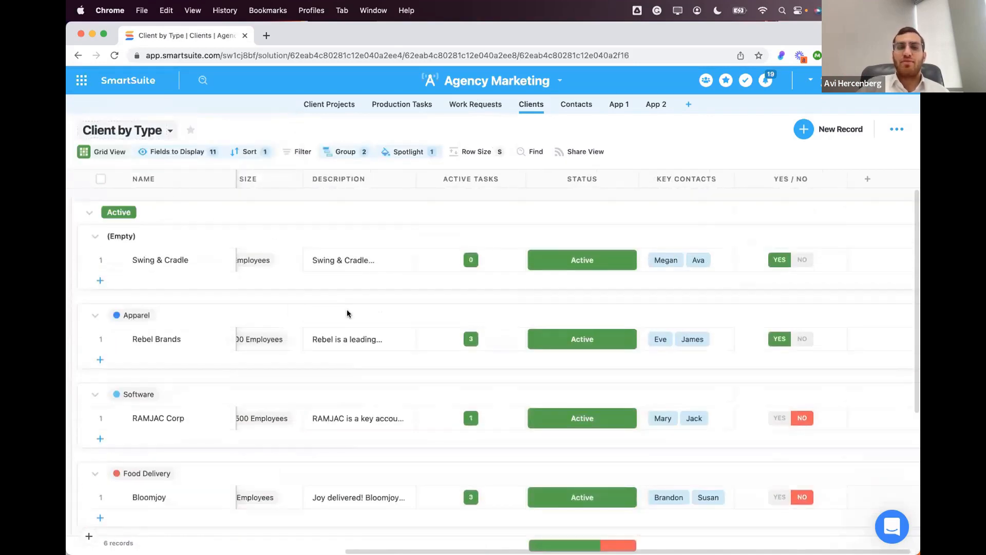
Switch to the All Active Clients view and review the view types available for a new public view
left_click(158, 140)
left_click(168, 206)
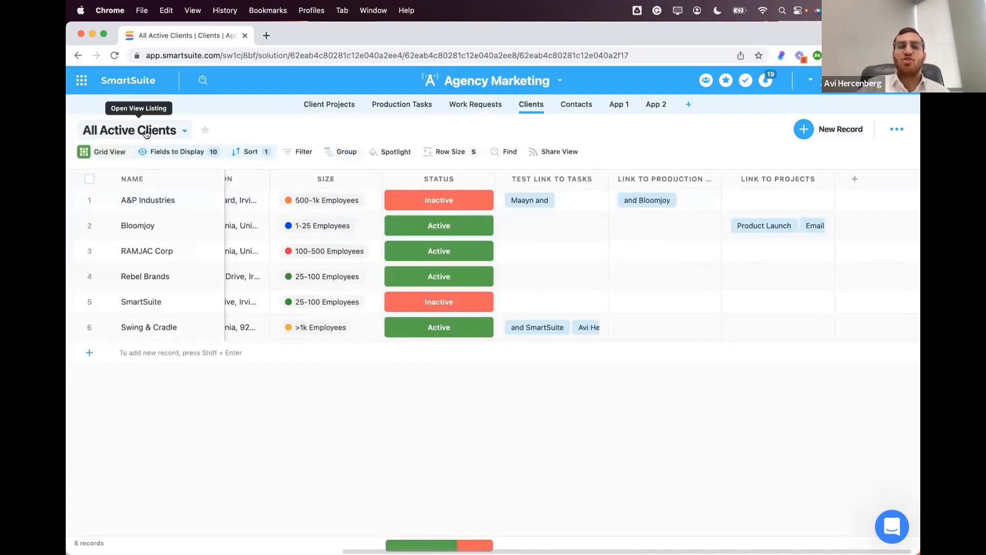
left_click(182, 134)
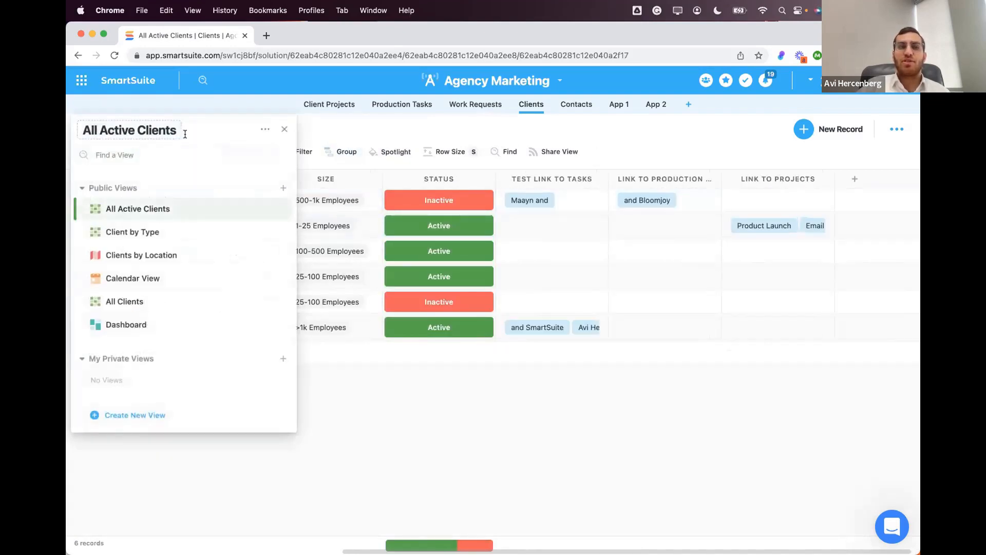
left_click(284, 188)
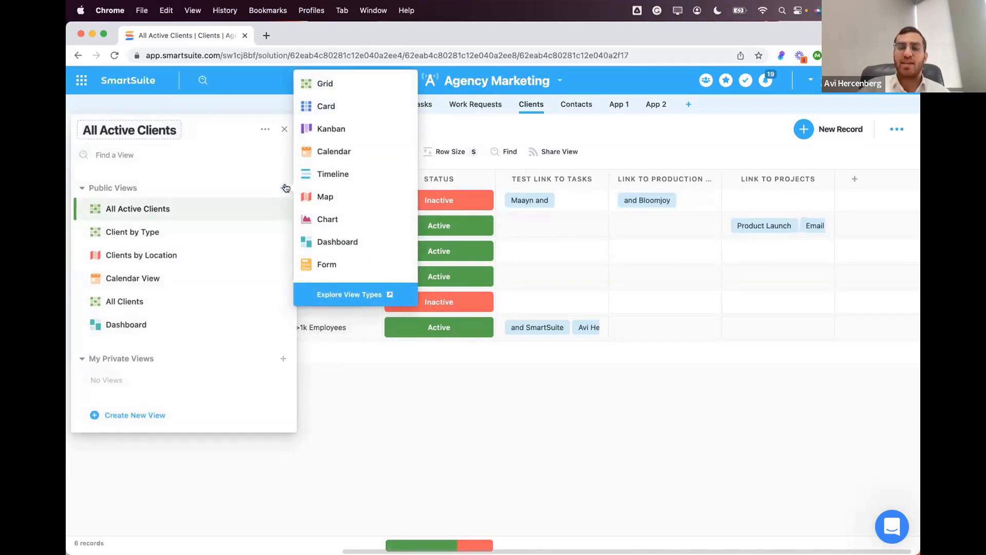
left_click(562, 213)
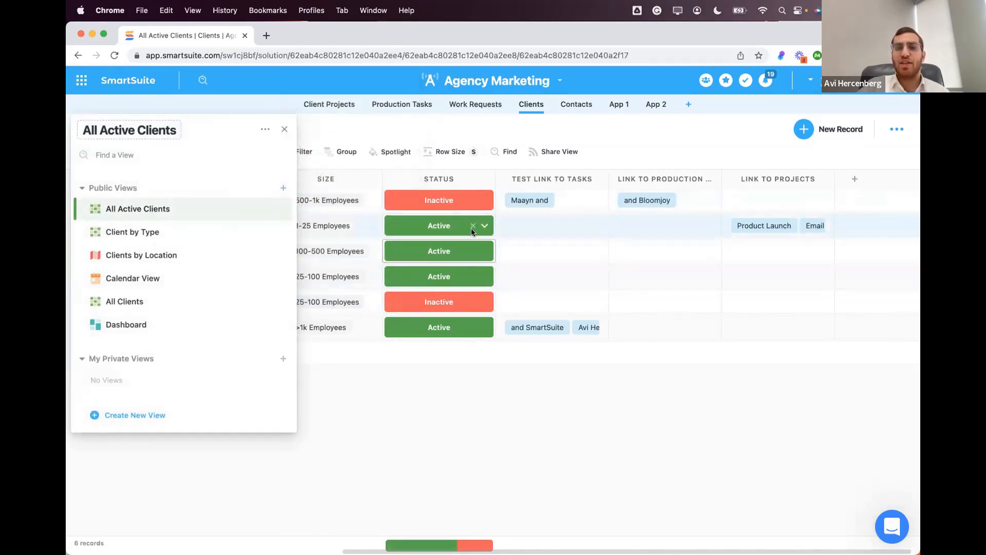
left_click(282, 190)
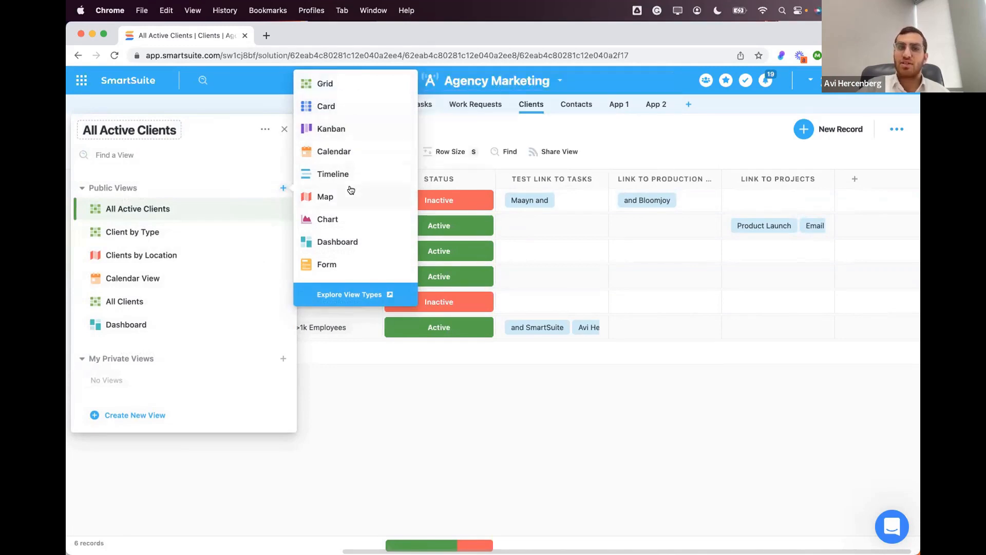
left_click(356, 305)
scroll(429, 273, "up", 3)
left_click(765, 102)
Switch to the Clients by Location map and look at which field positions its records
left_click(182, 130)
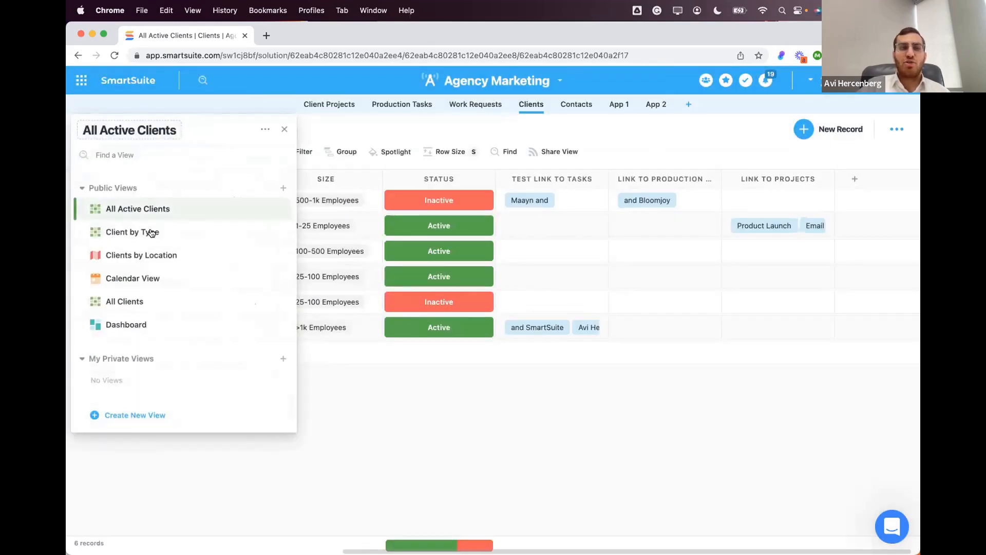
left_click(150, 255)
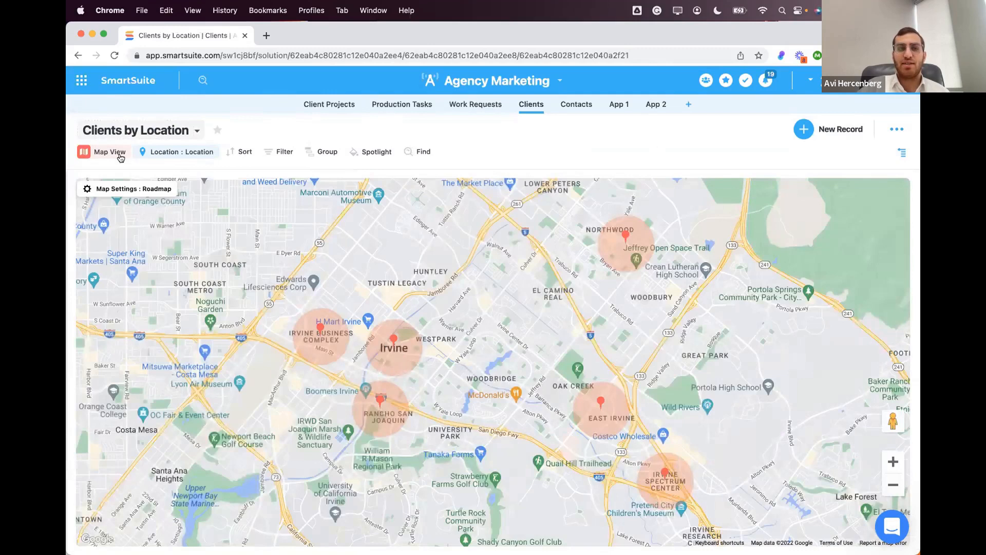
left_click(177, 151)
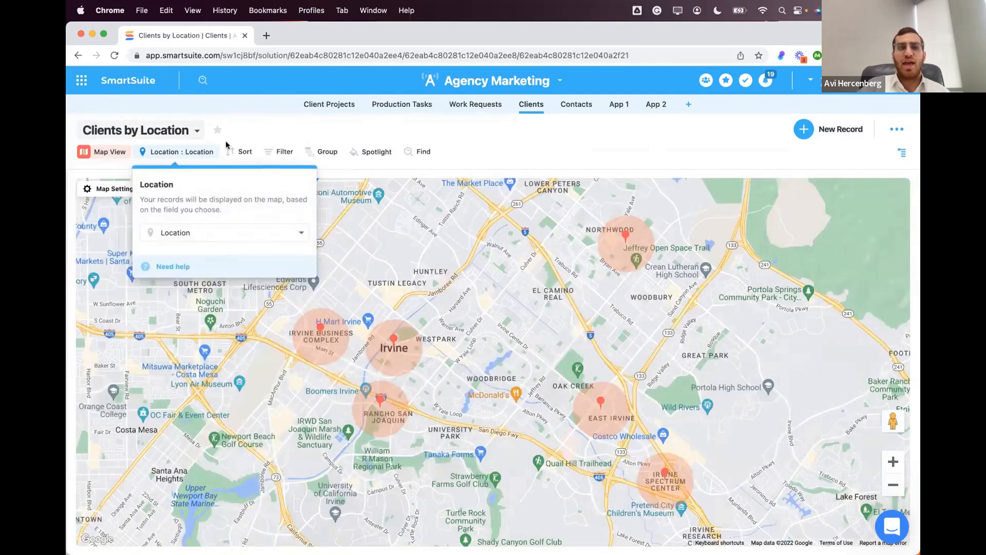
left_click(277, 135)
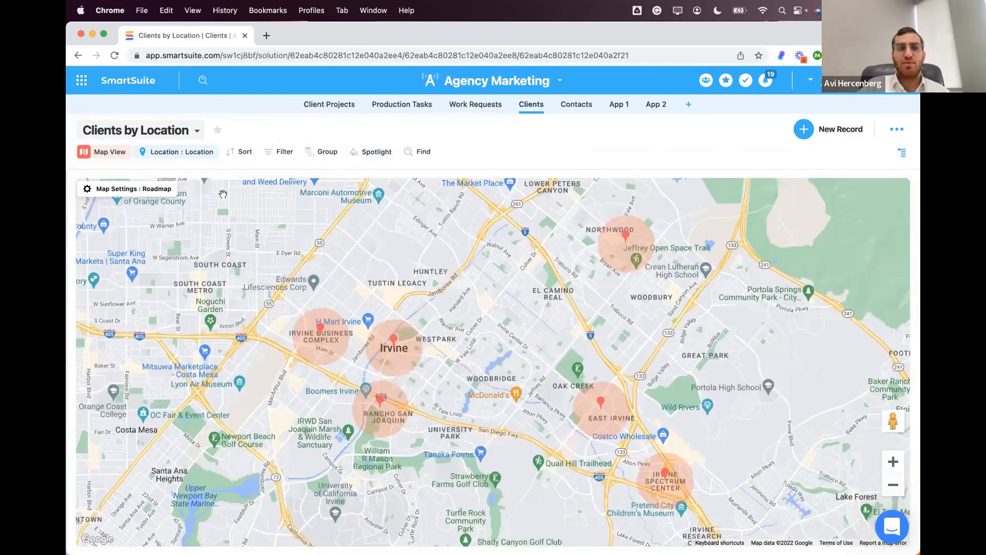
Try the Satellite, Hybrid and Silver map styles, settle on Retro, and review the marker and location radius settings
left_click(156, 190)
left_click(129, 223)
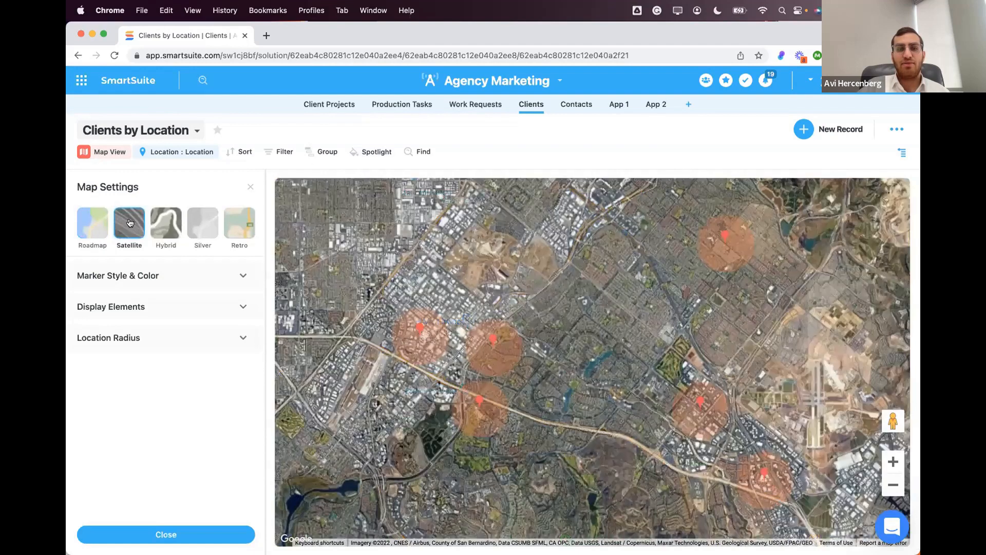
left_click(169, 228)
left_click(203, 223)
left_click(238, 223)
left_click(188, 269)
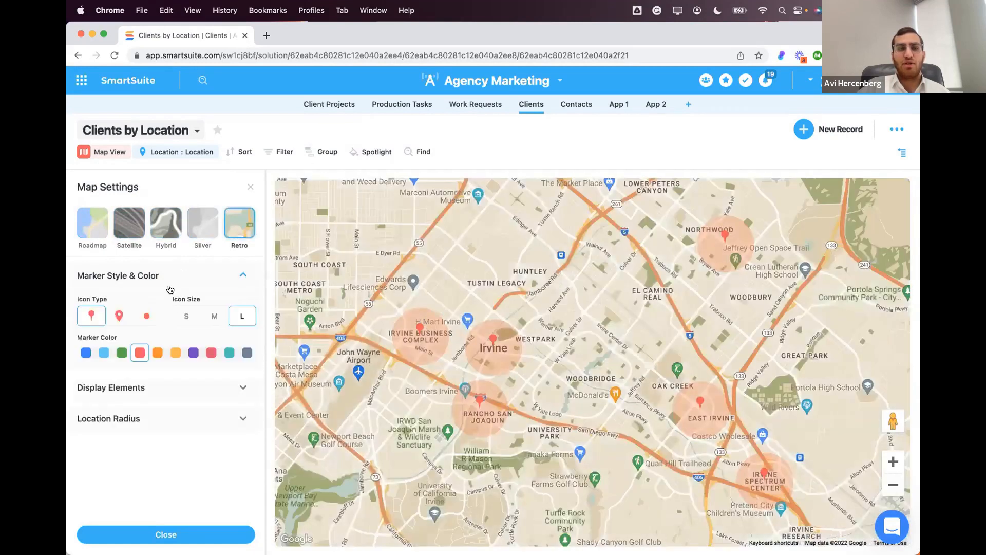
left_click(123, 418)
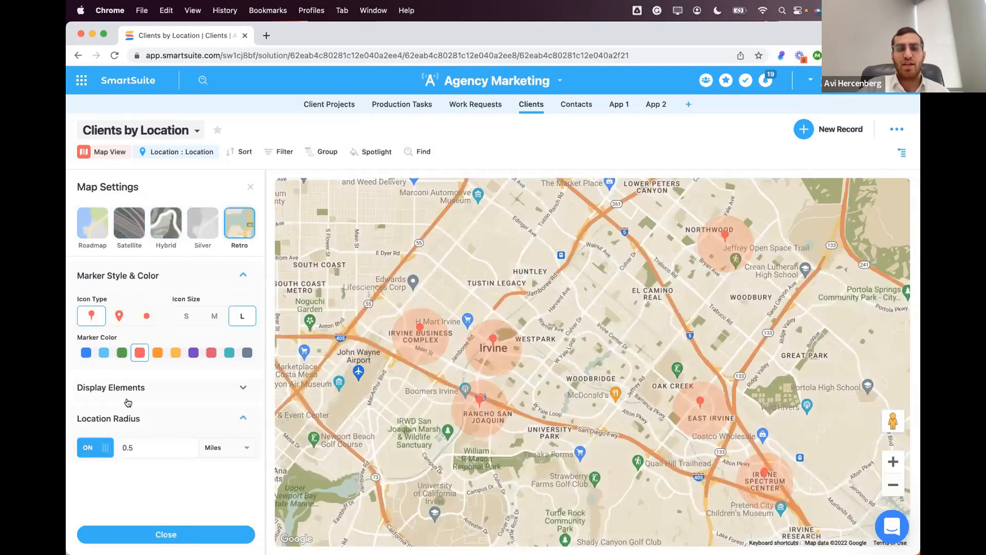
left_click(122, 154)
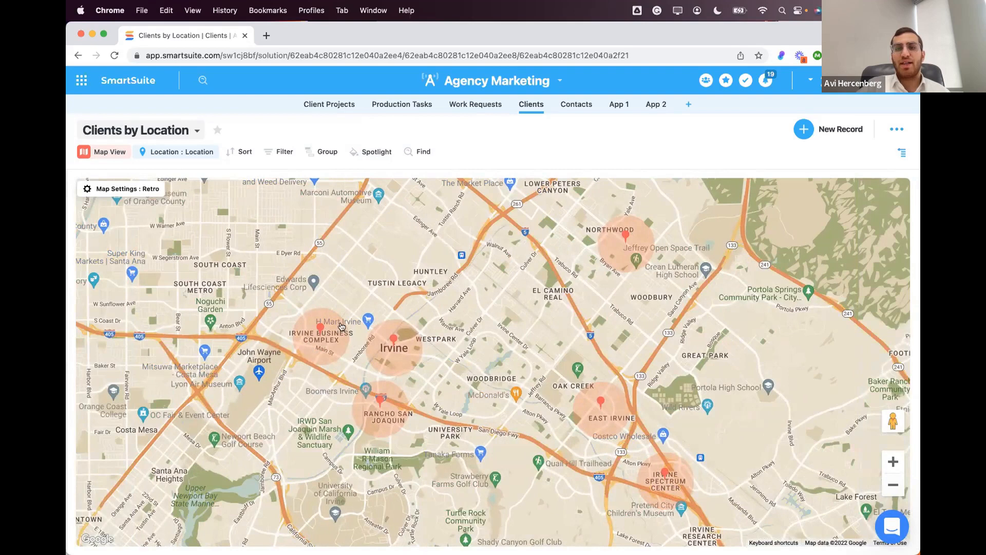
Look through the Calendar View, opening and discarding a new record on November 8 and displaying the whole year
left_click(155, 133)
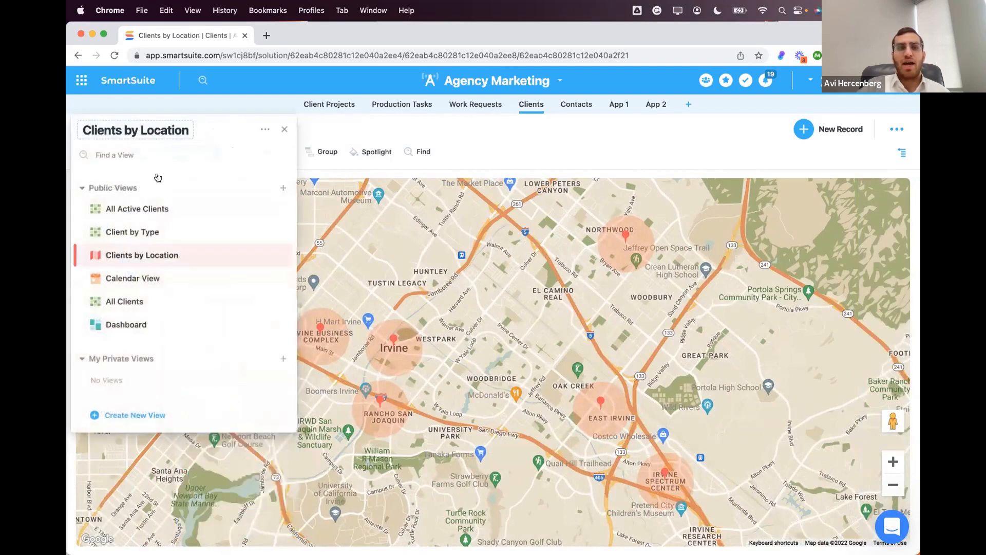
left_click(151, 278)
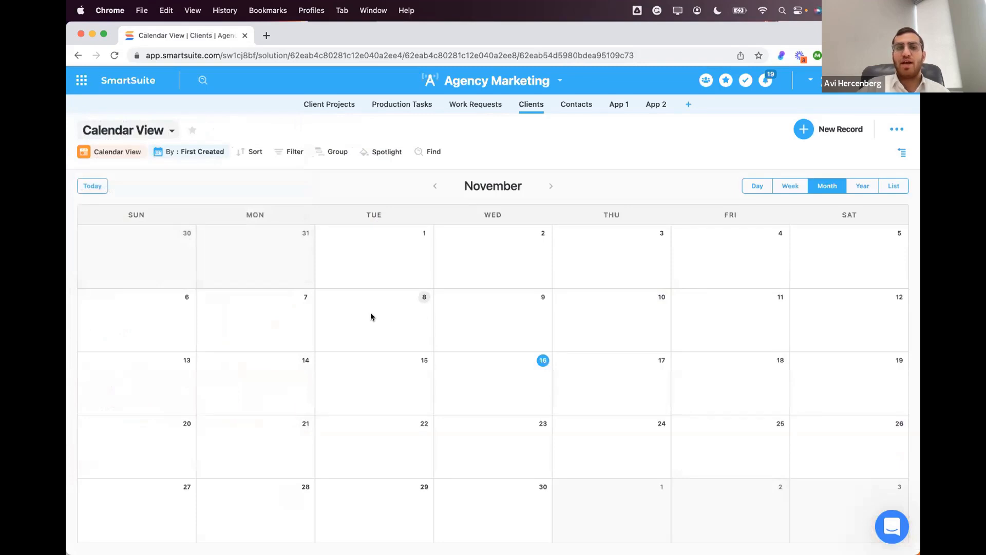
left_click(371, 314)
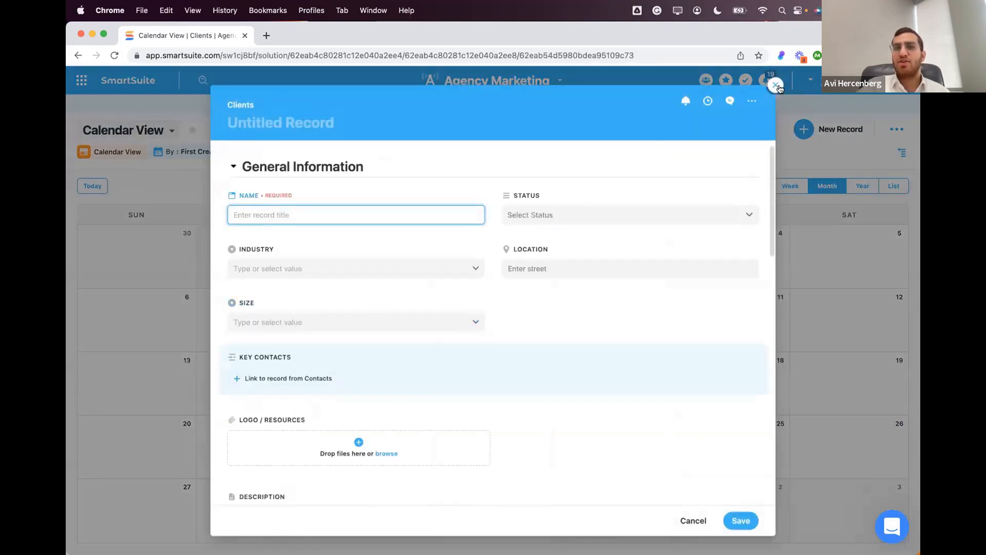
left_click(776, 85)
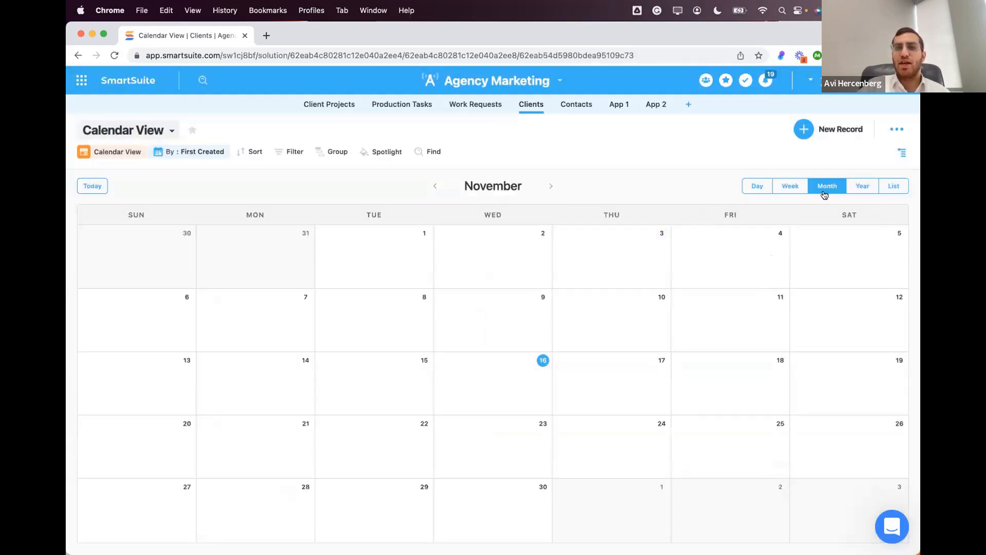
left_click(861, 188)
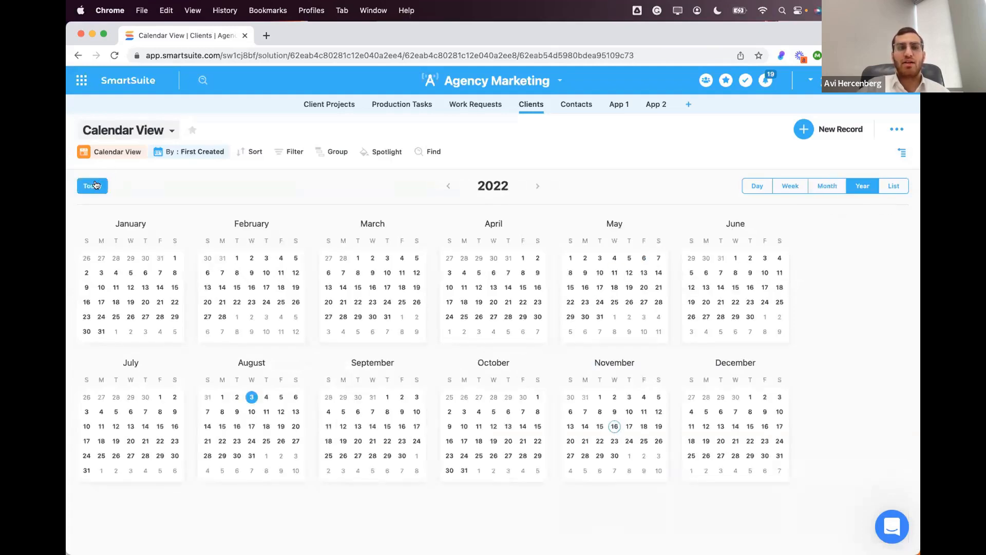
Switch to the Dashboard view and browse the widget library without adding a widget
left_click(140, 129)
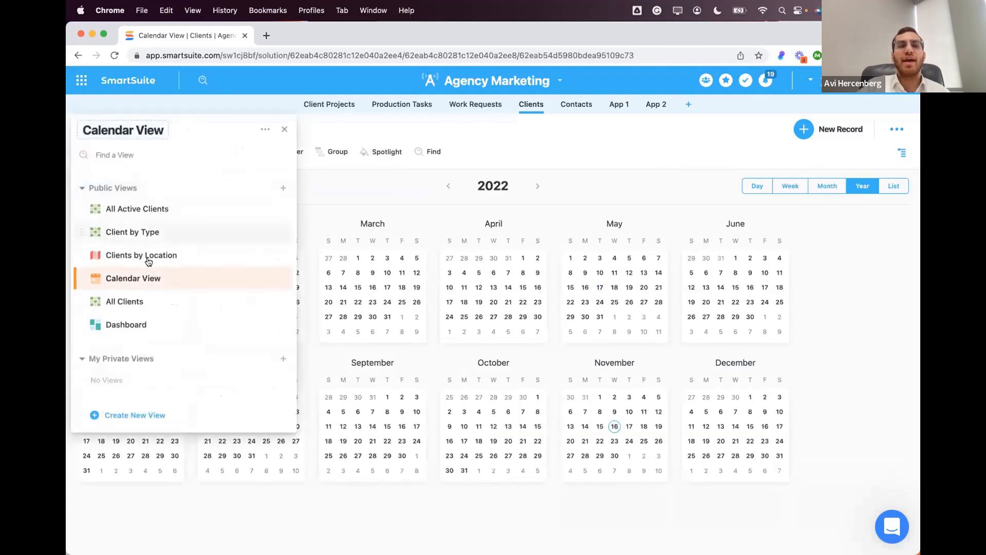
left_click(147, 324)
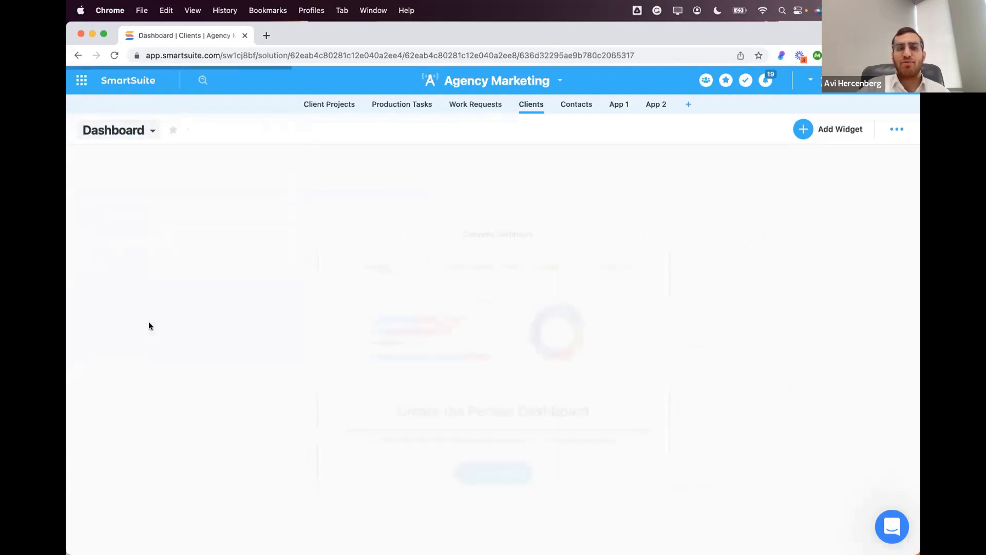
left_click(477, 473)
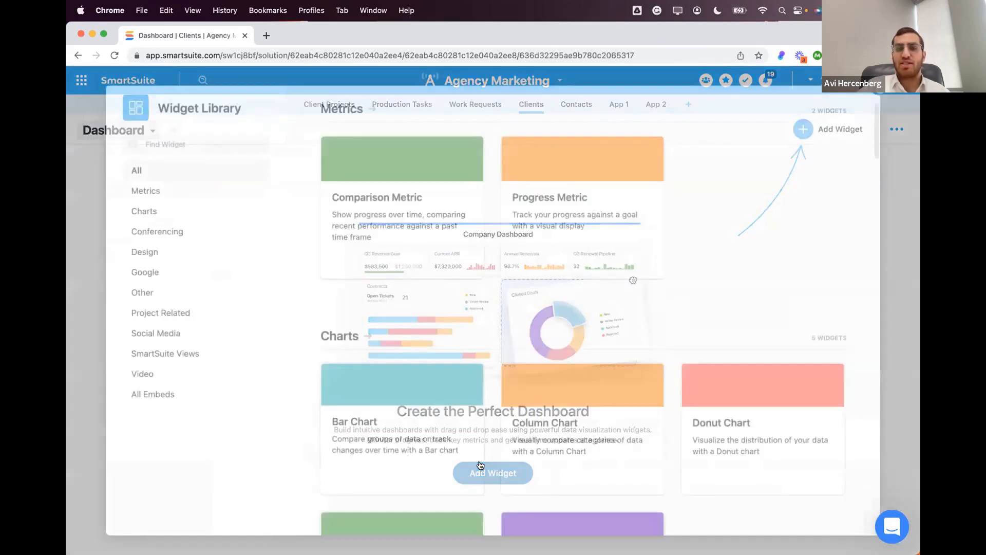
scroll(470, 241, "down", 15)
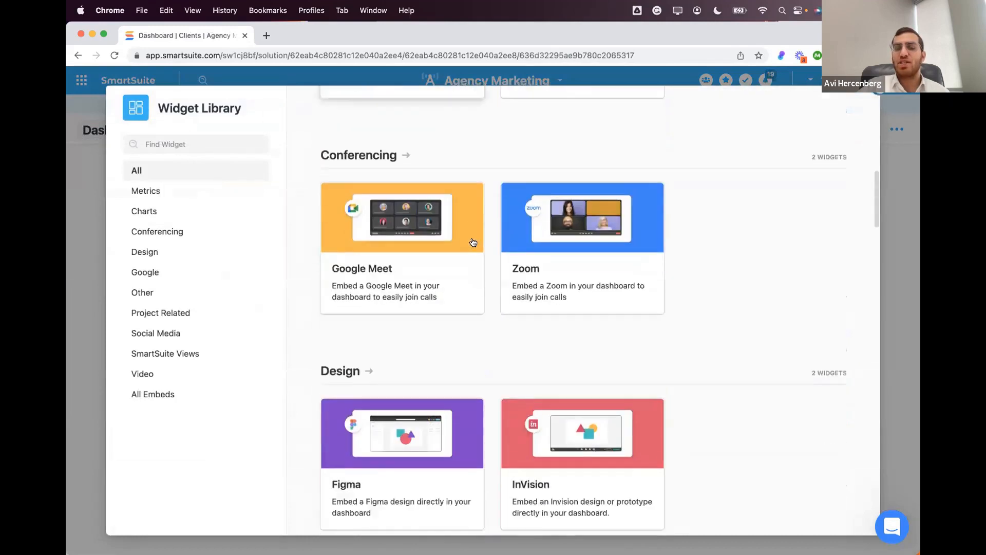
scroll(472, 242, "down", 6)
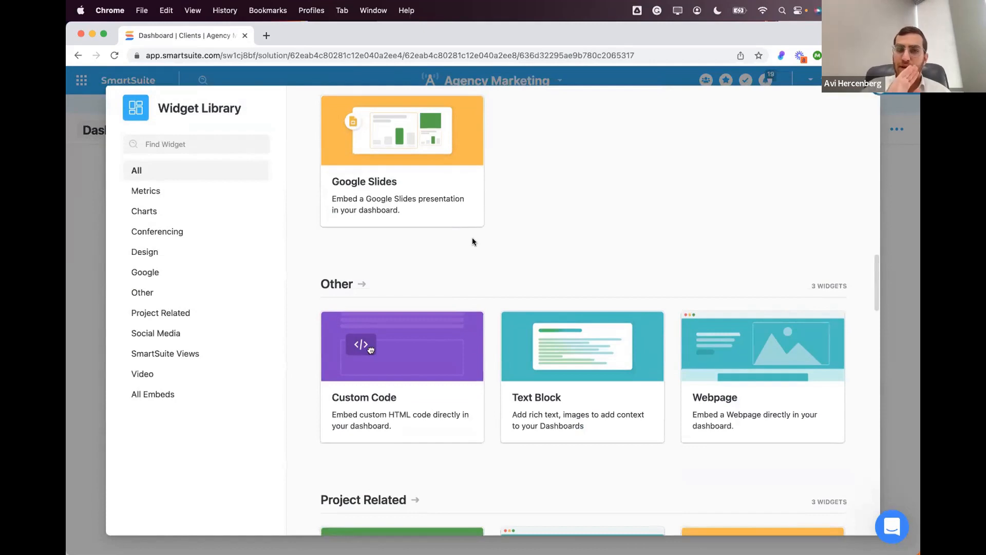
left_click(881, 92)
Return to the All Active Clients view and look at its available and selected display fields
left_click(122, 138)
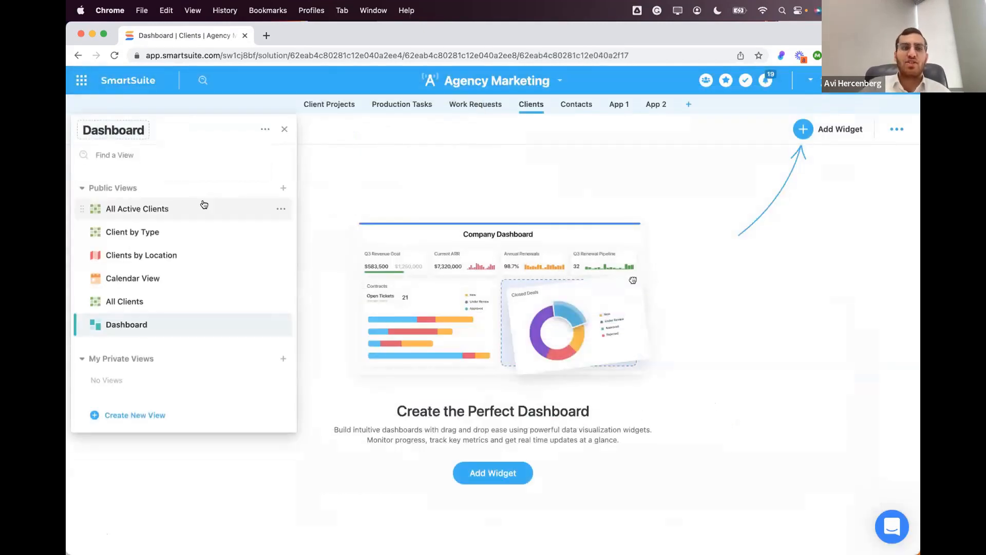
left_click(202, 206)
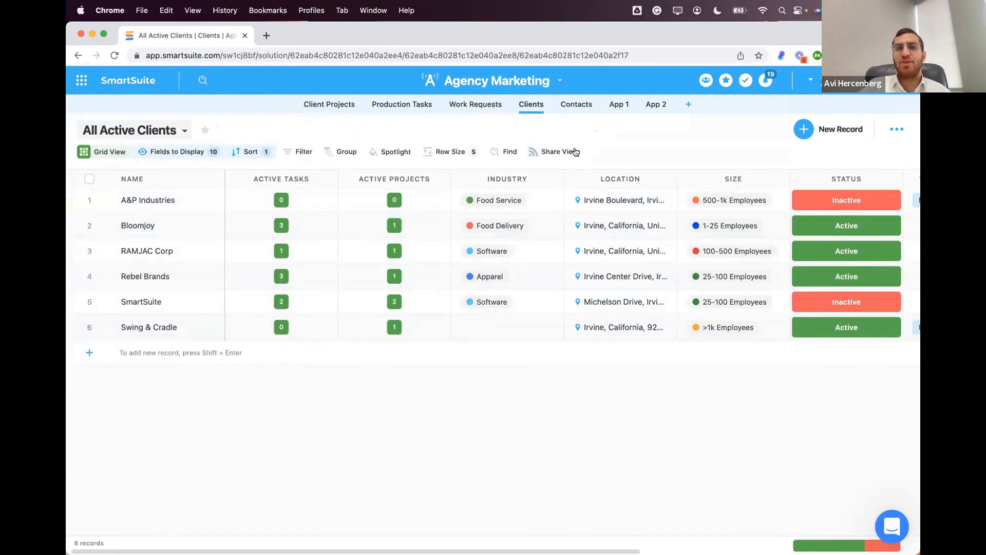
left_click(188, 151)
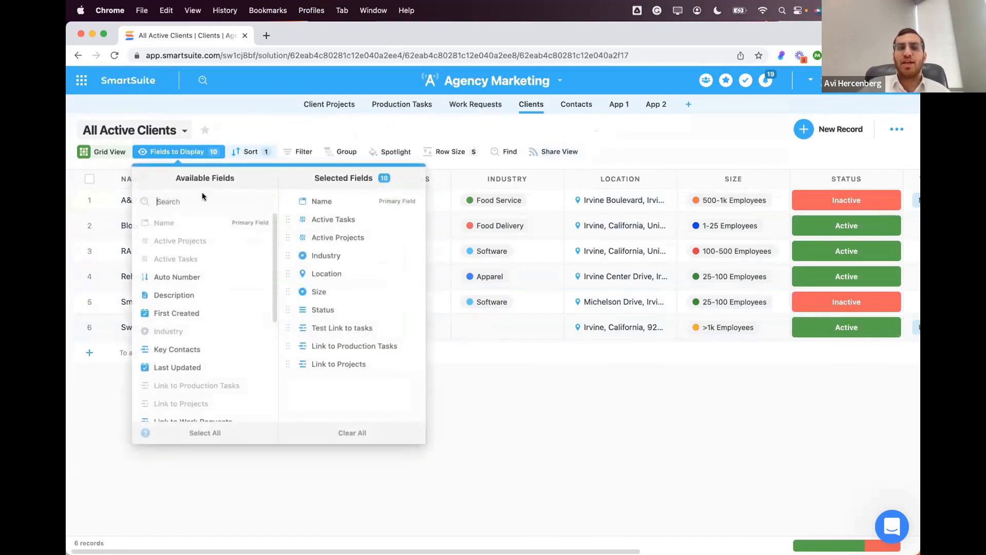
left_click(341, 133)
Examine the full A&P Industries record, close it, and look across the grid's columns
left_click(100, 202)
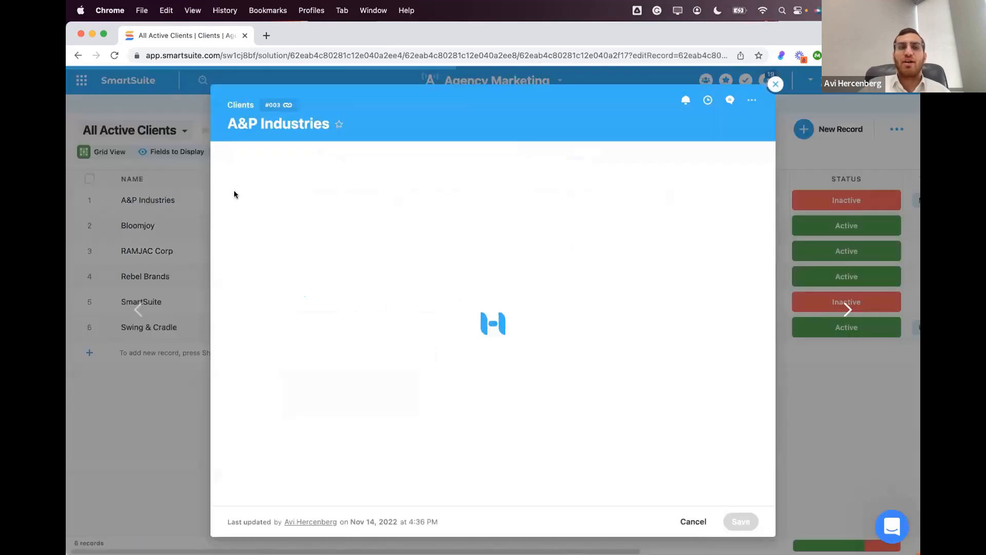
scroll(379, 227, "down", 20)
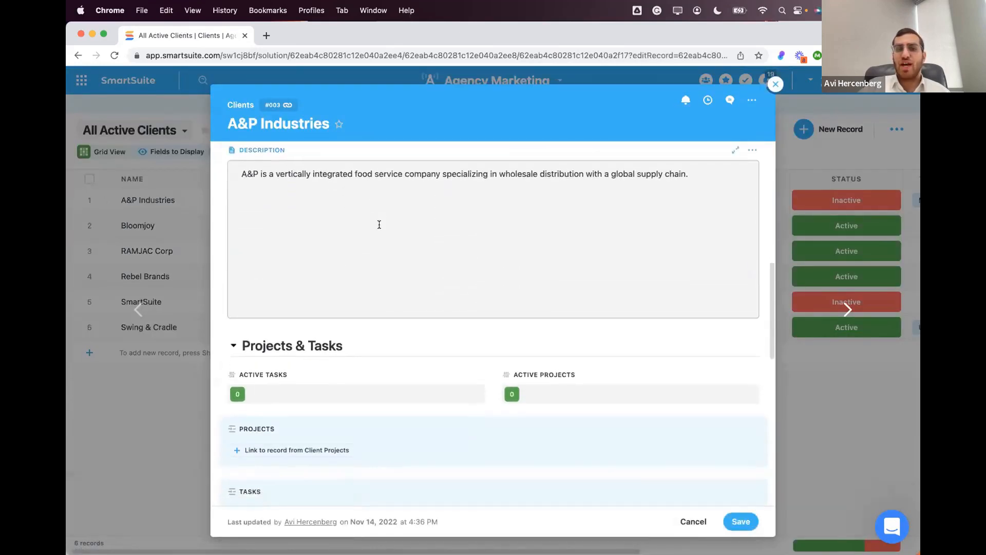
scroll(380, 227, "up", 20)
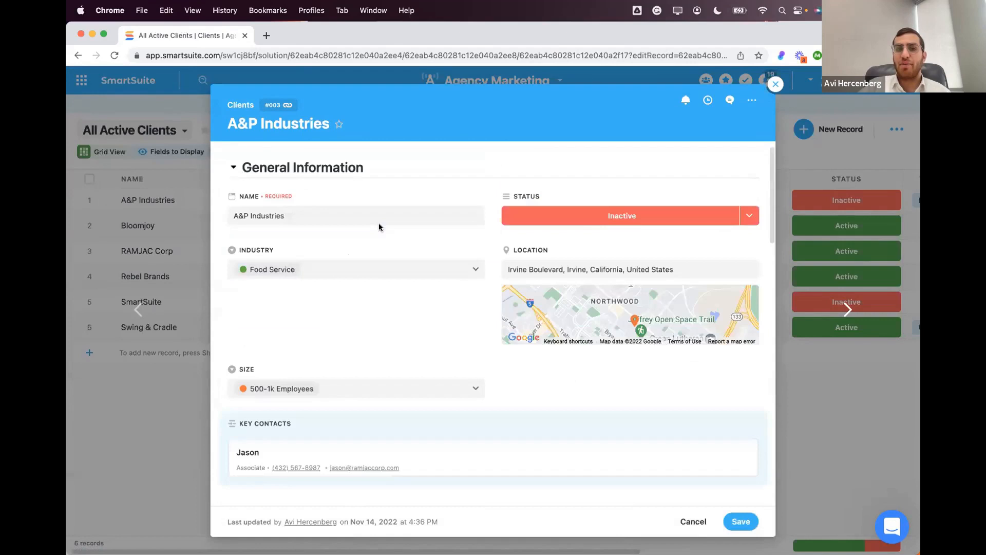
left_click(776, 83)
scroll(396, 270, "right", 10)
scroll(395, 271, "left", 10)
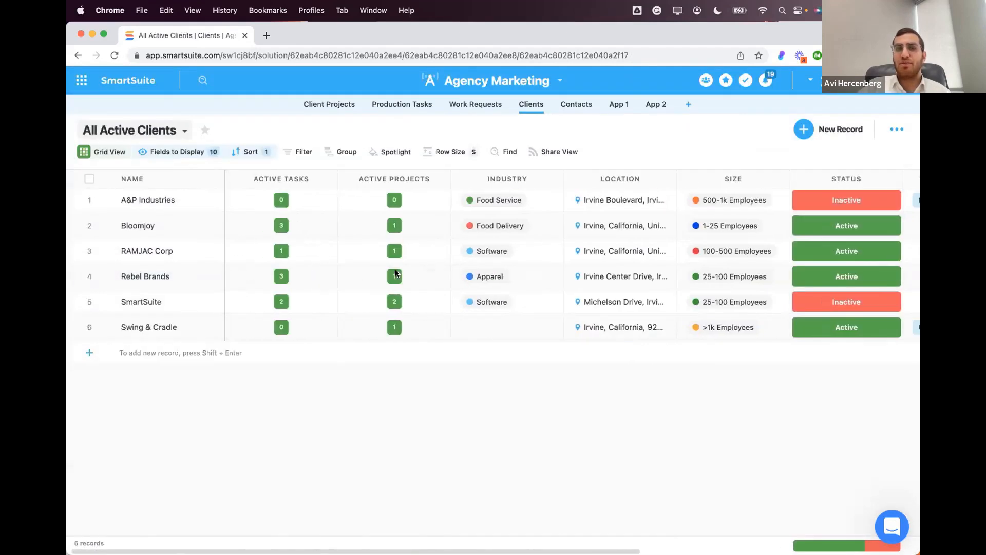
Hide the Location field in the grid and show Auto Number right after Test Link to tasks
left_click(176, 152)
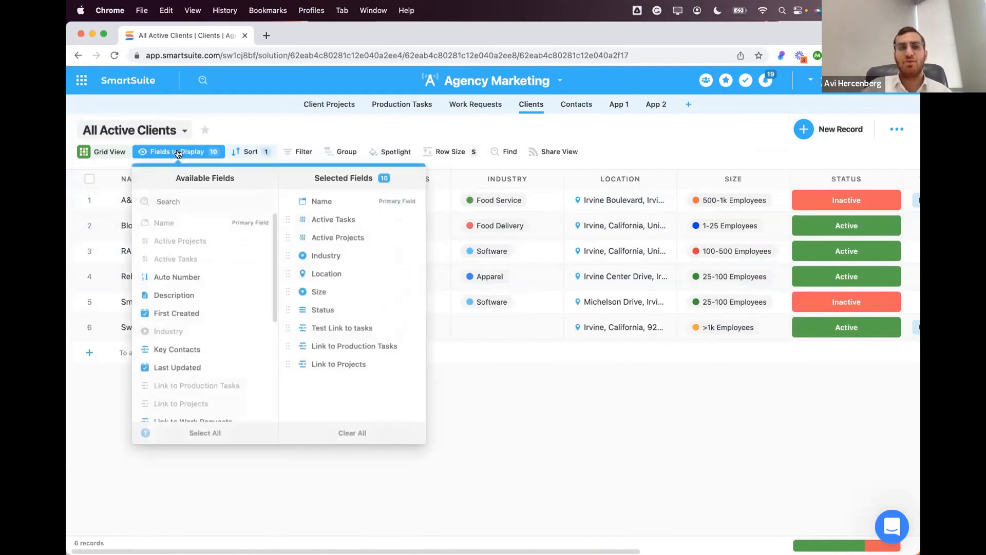
left_click(411, 275)
left_click(221, 281)
left_click_drag(287, 364, 286, 328)
left_click(641, 152)
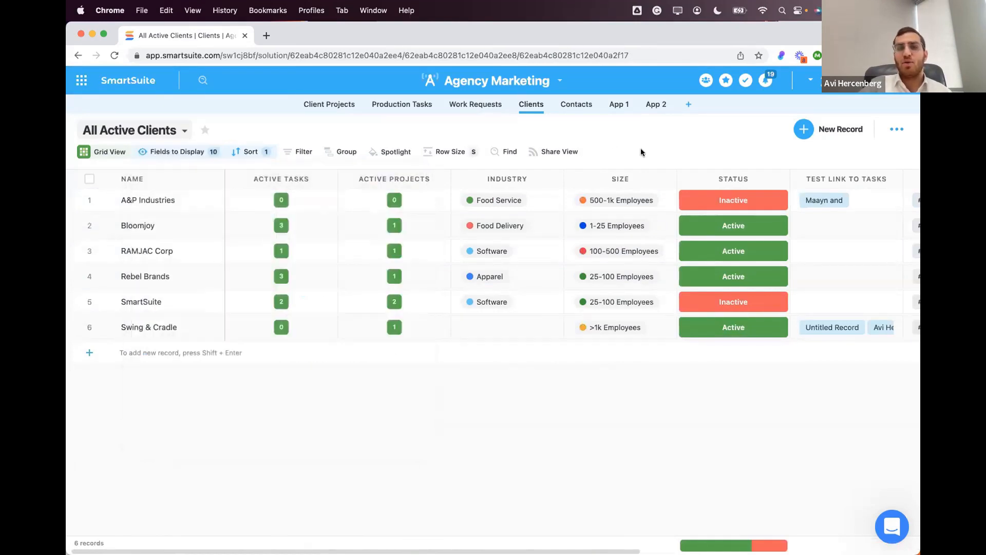
Move the Size column ahead of Industry and make it narrower
left_click_drag(620, 178, 481, 178)
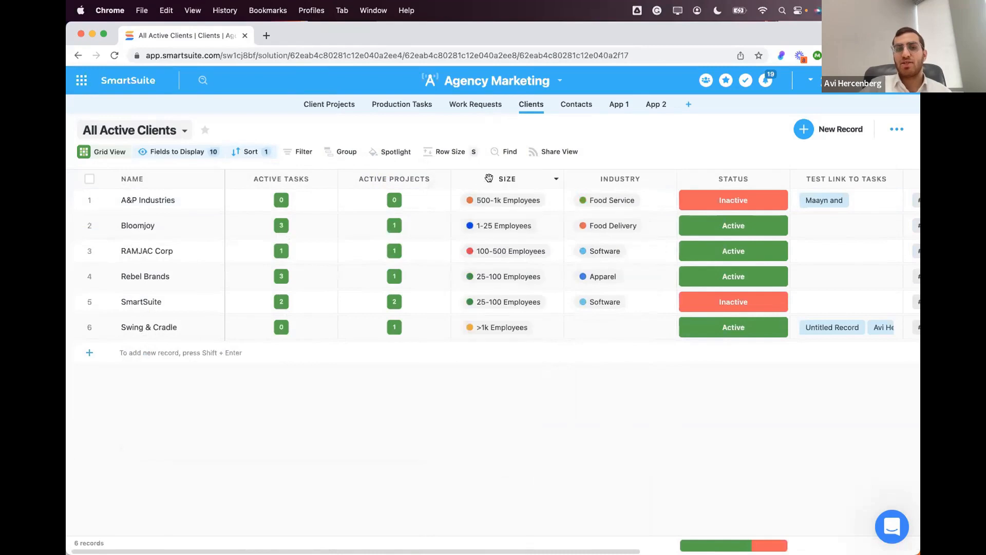
left_click_drag(564, 178, 509, 175)
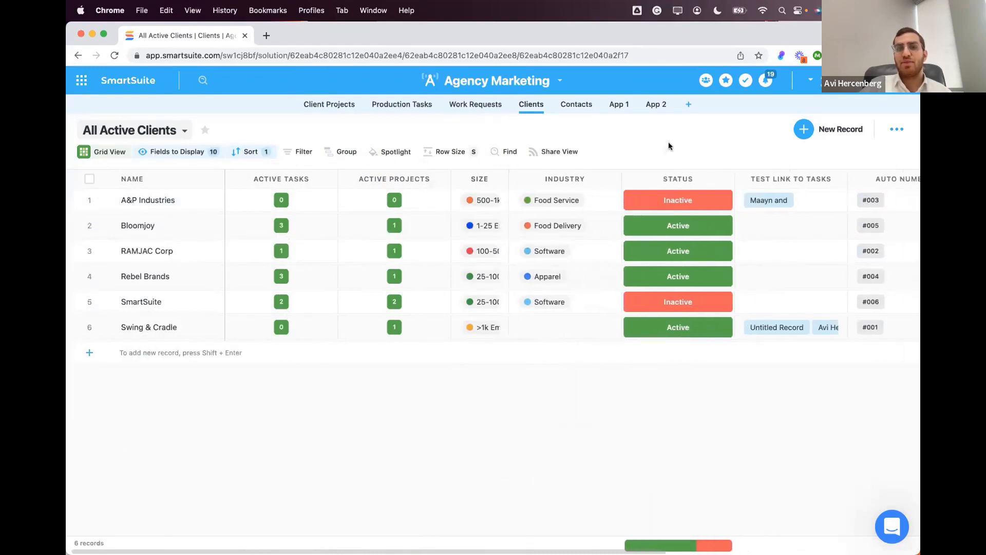
Change the grid's sort to Status in Last → First order, and remove the sort rule
left_click(251, 153)
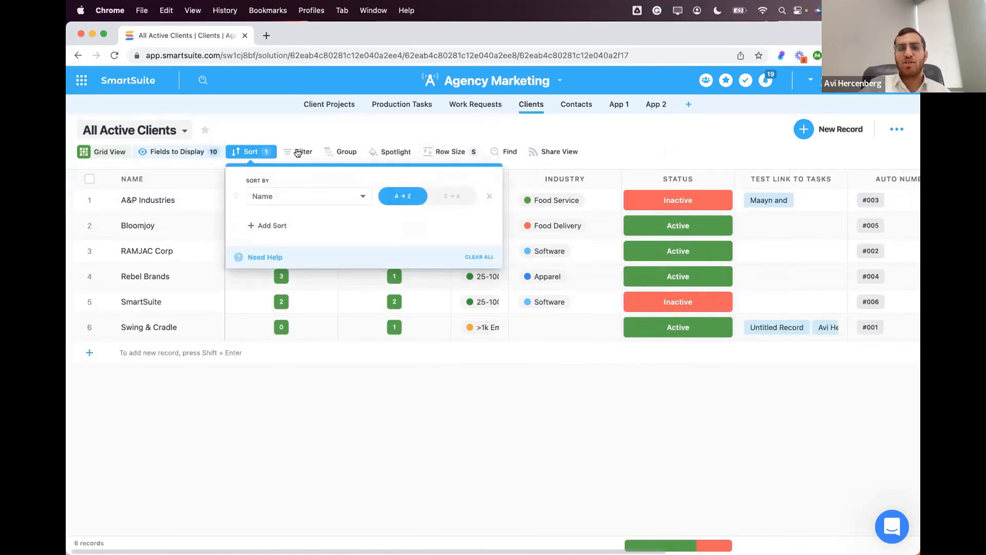
left_click(299, 125)
left_click(251, 153)
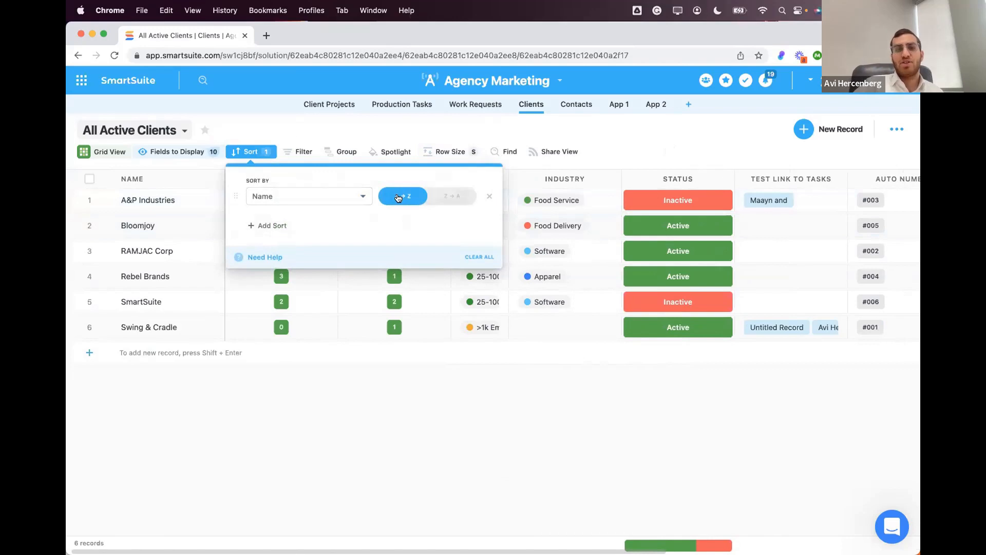
left_click(311, 196)
type("sta")
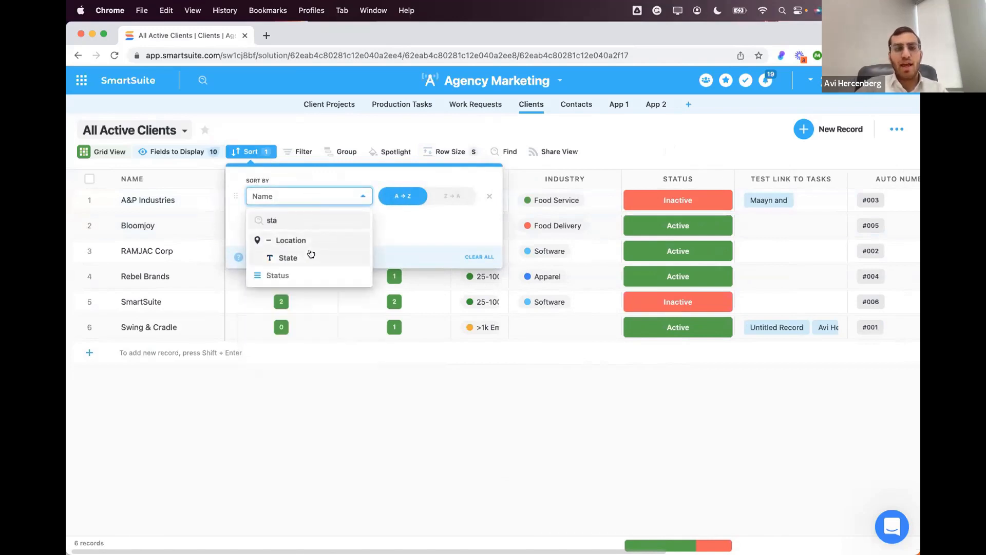
left_click(300, 277)
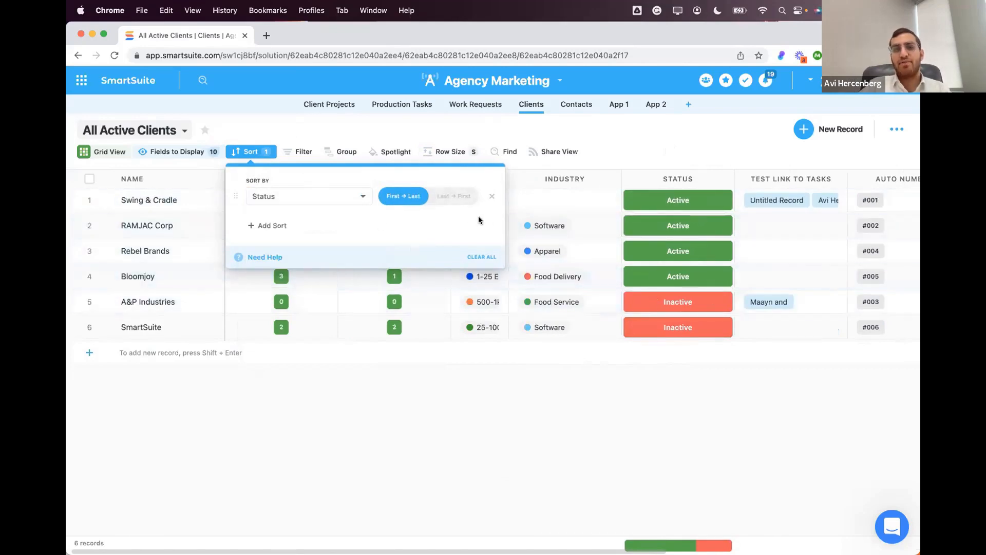
left_click(455, 197)
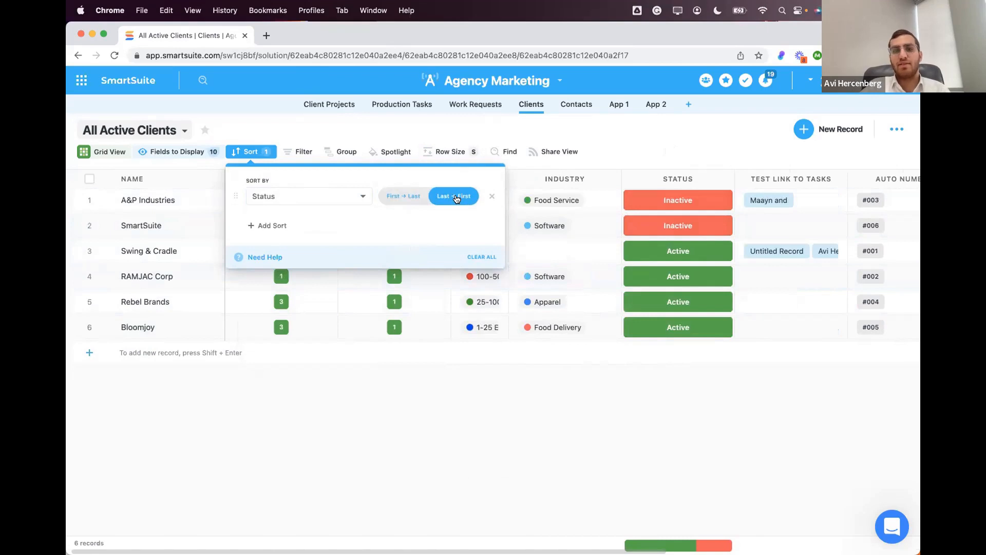
left_click(492, 196)
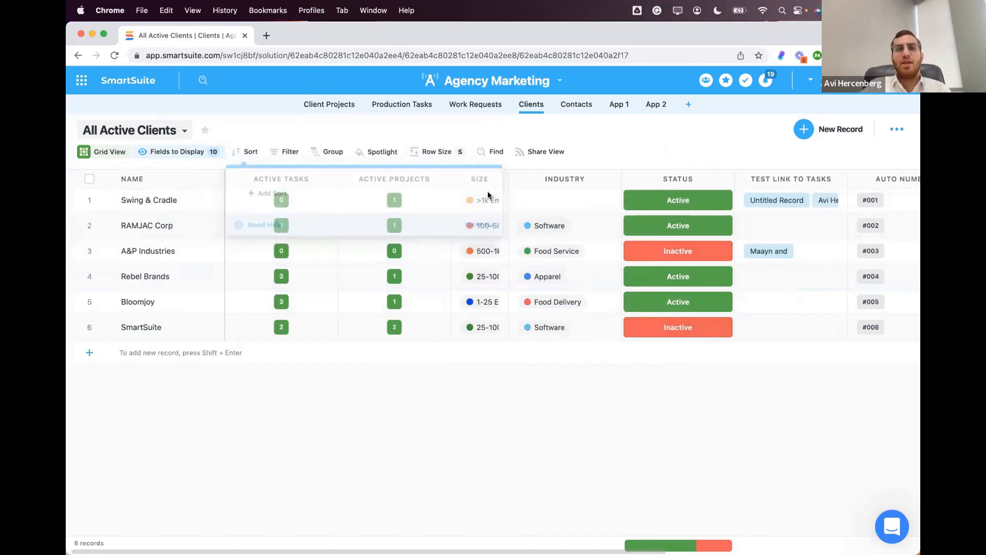
Add a filter on the Status field with the "is any of" operator
left_click(287, 149)
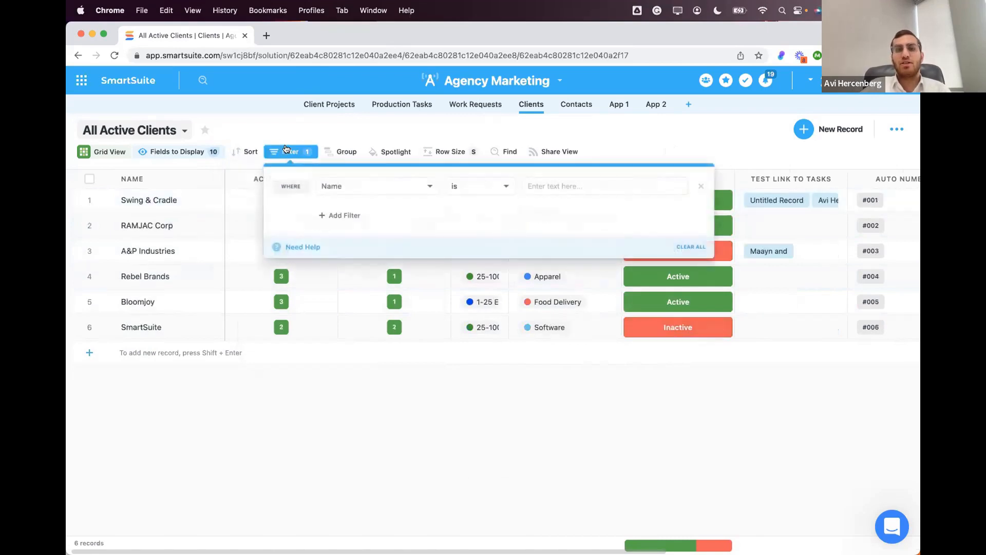
left_click(349, 189)
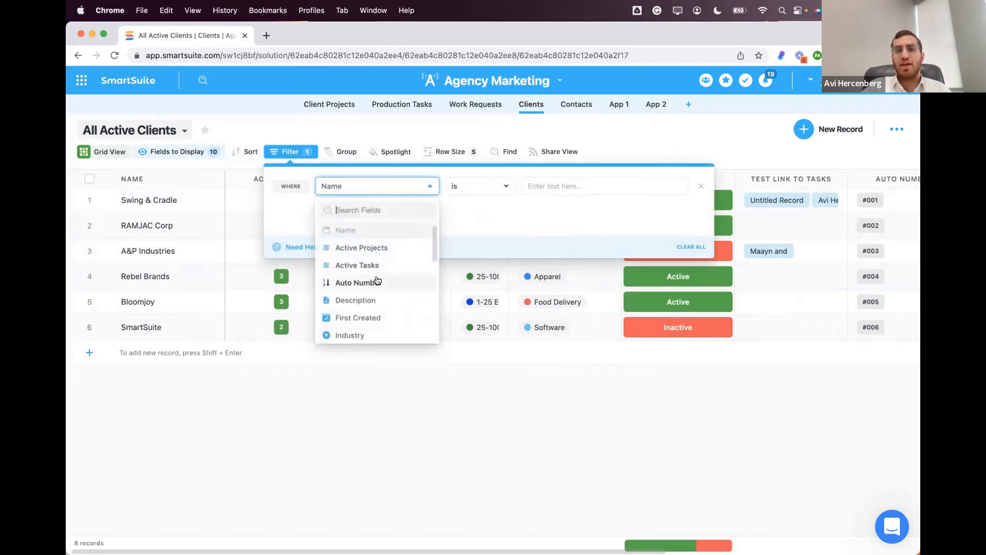
scroll(378, 280, "down", 8)
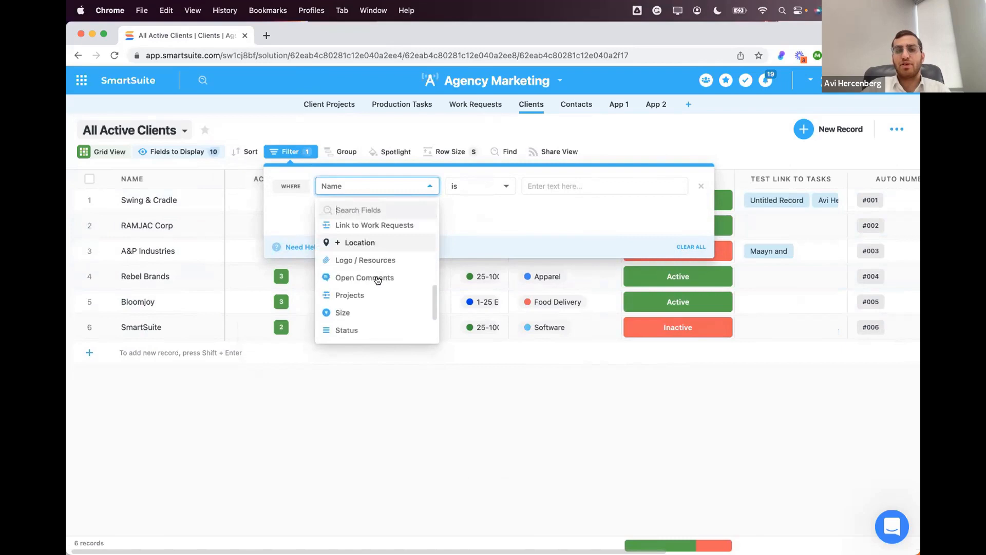
left_click(364, 261)
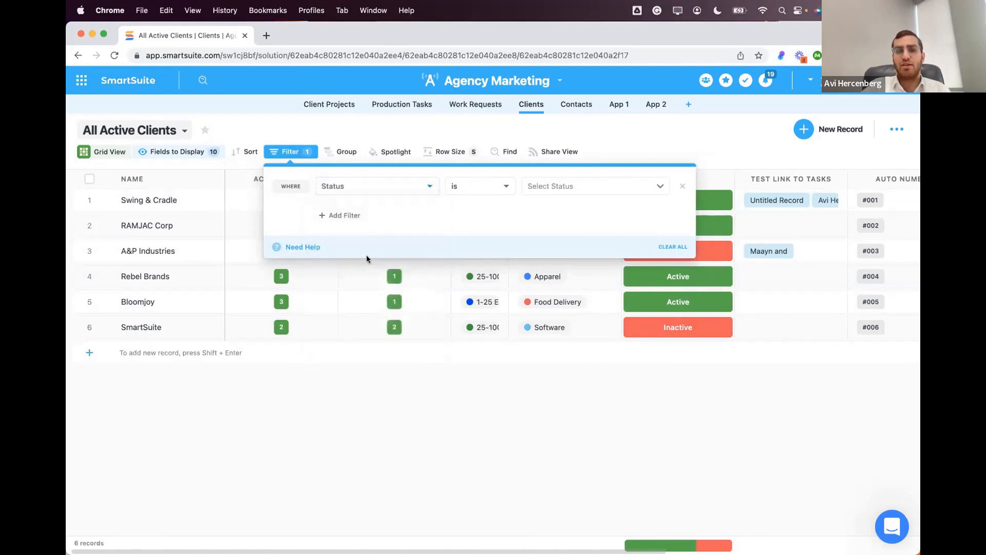
left_click(464, 189)
left_click(468, 247)
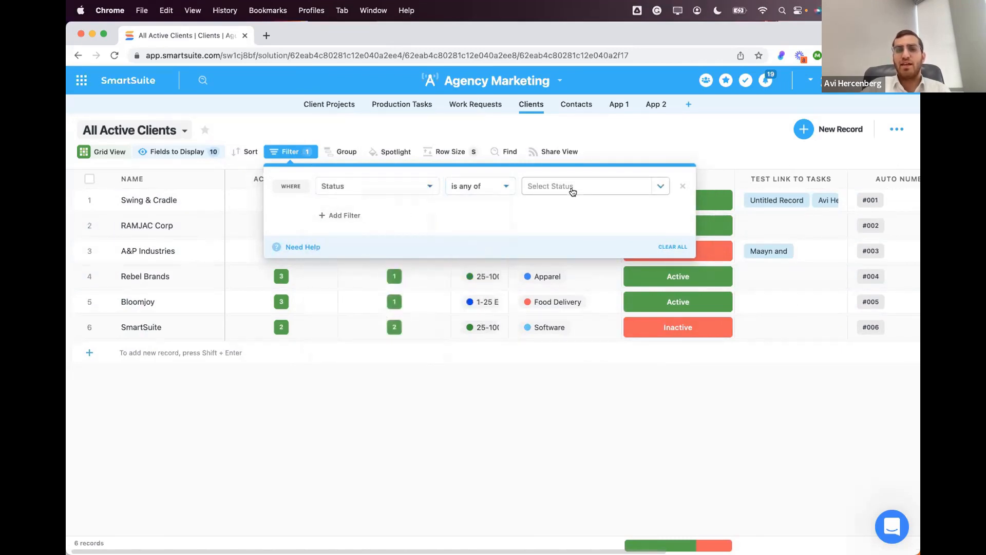
Select Paused, Active and Inactive as the Status filter's values, deselecting and reselecting Paused
left_click(572, 190)
left_click(573, 218)
left_click(575, 234)
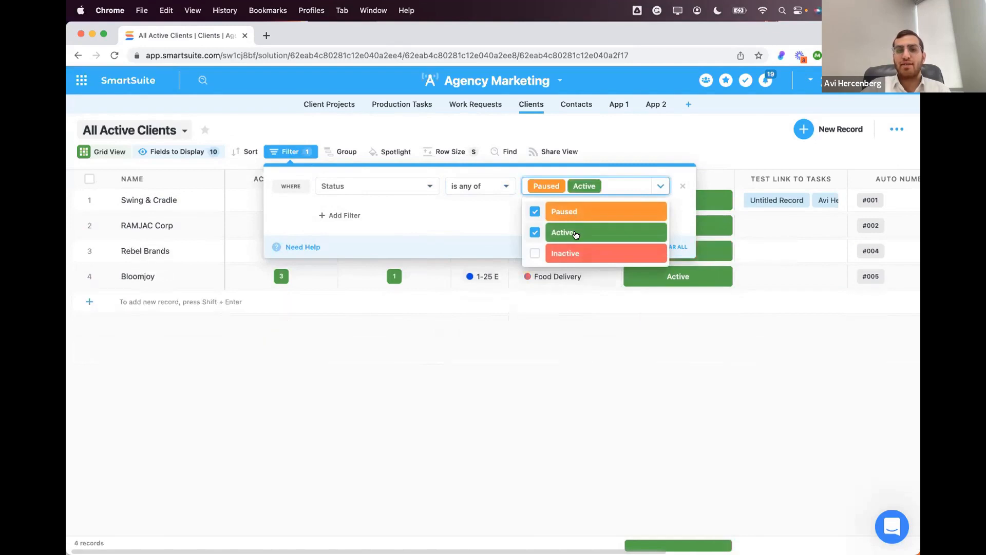
left_click(577, 256)
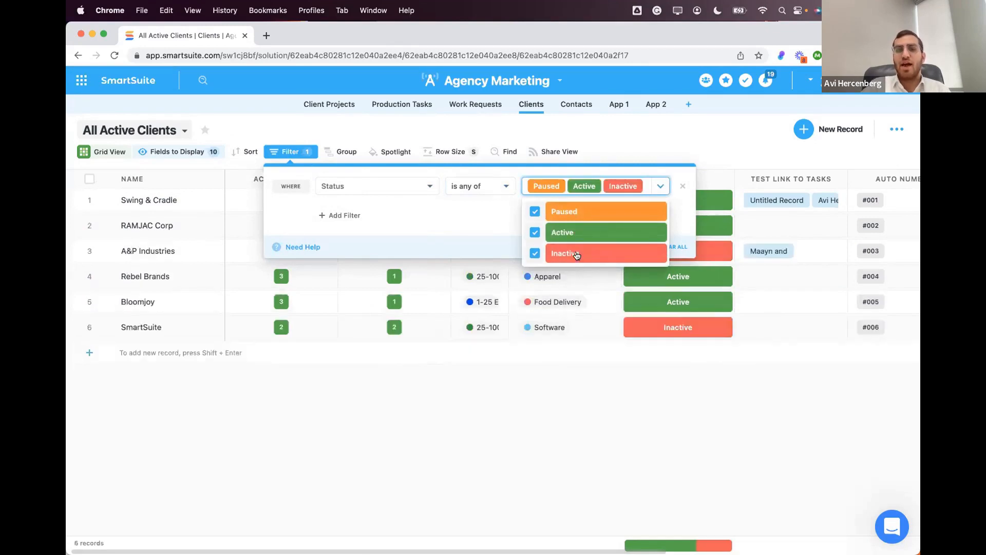
left_click(568, 209)
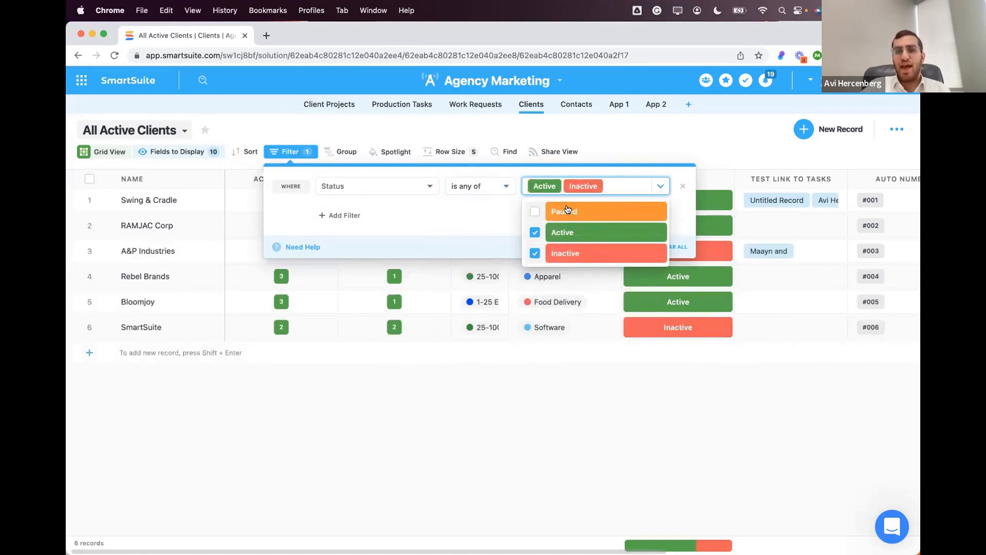
left_click(567, 209)
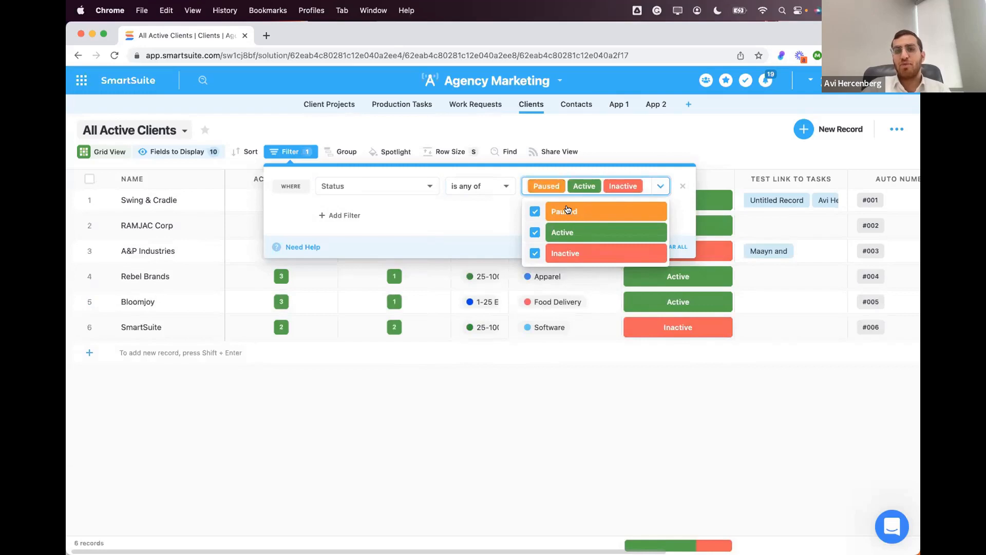
Add a second filter condition, and remove both conditions
left_click(341, 215)
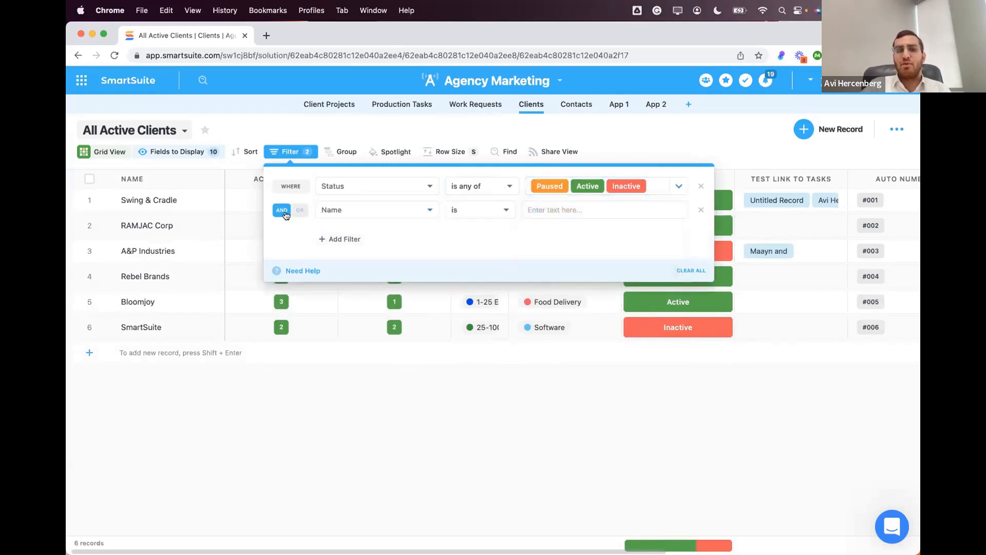
left_click(700, 210)
left_click(701, 186)
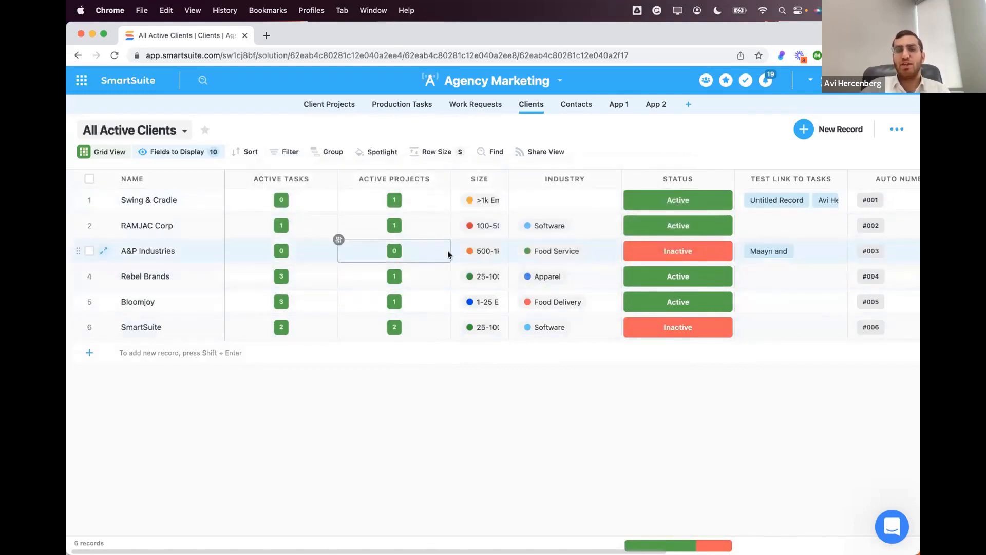
Look at the grouped Client by Type view, and return to All Active Clients to check its displayed fields
left_click(183, 131)
left_click(176, 242)
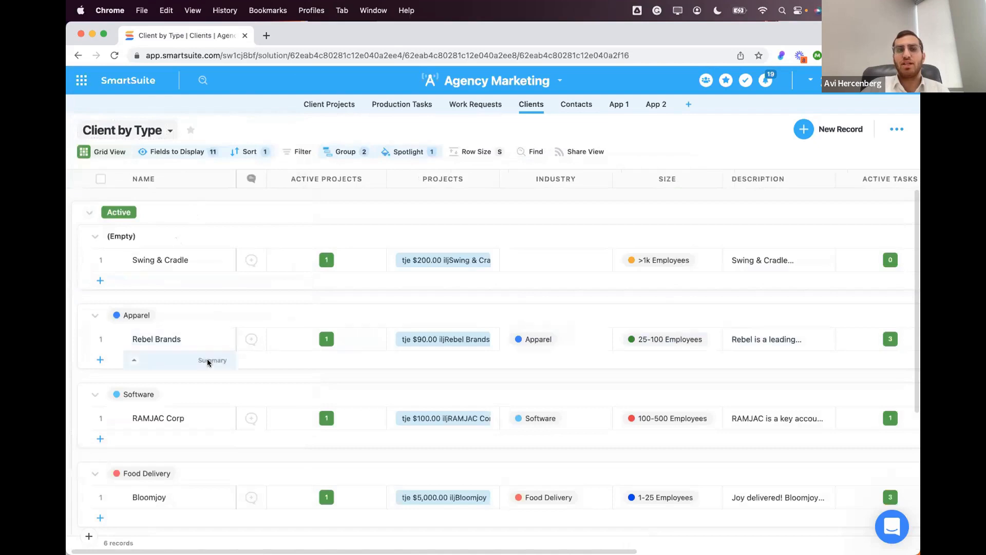
left_click(167, 130)
left_click(167, 209)
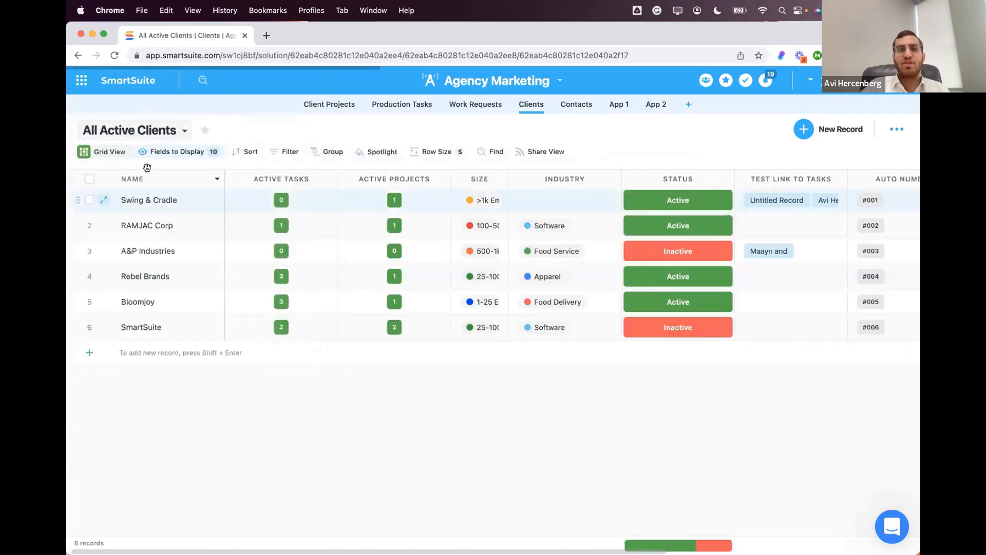
left_click(189, 153)
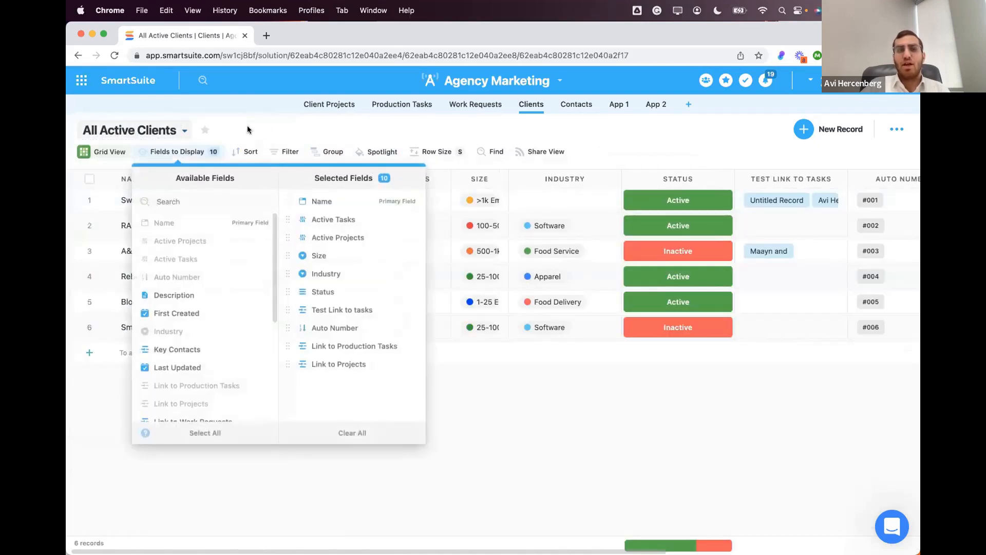
left_click(189, 154)
Group the All Active Clients grid by Industry and, within it, by Status
left_click(324, 153)
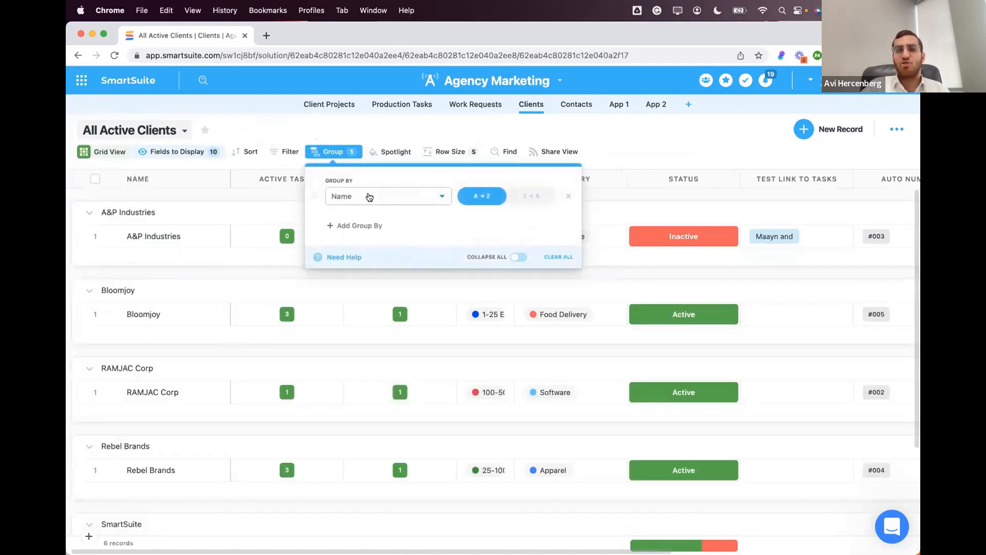
left_click(352, 224)
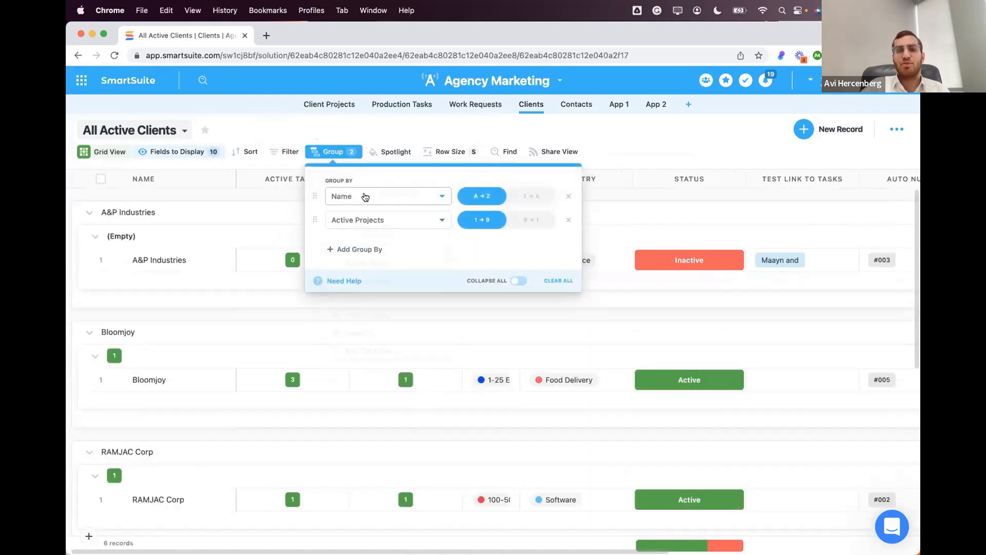
left_click(364, 196)
scroll(375, 248, "down", 3)
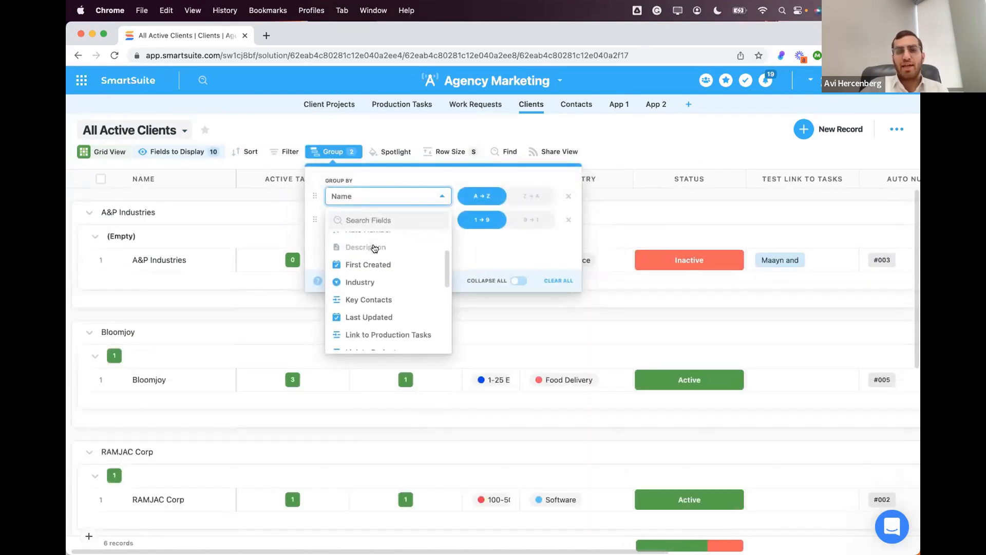
left_click(375, 275)
left_click(381, 226)
type("sta")
left_click(384, 299)
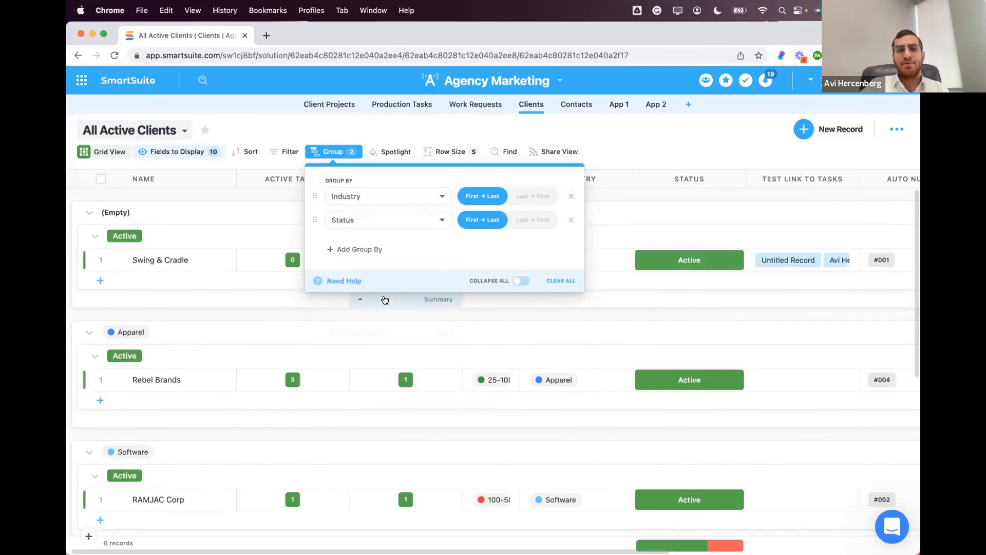
Collapse and re-expand all groups, and move Status above Industry in the grouping order
left_click(520, 280)
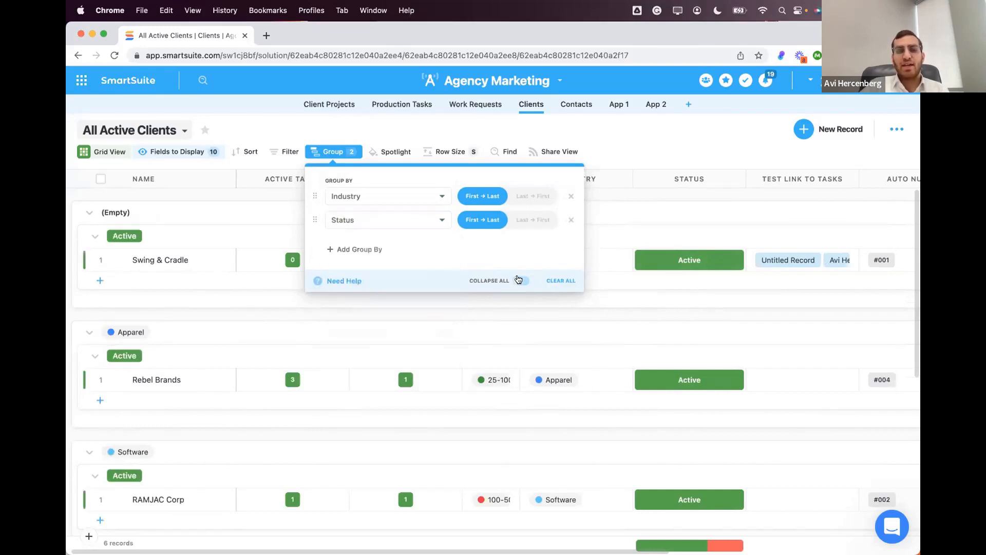
left_click(520, 281)
left_click_drag(312, 220, 311, 196)
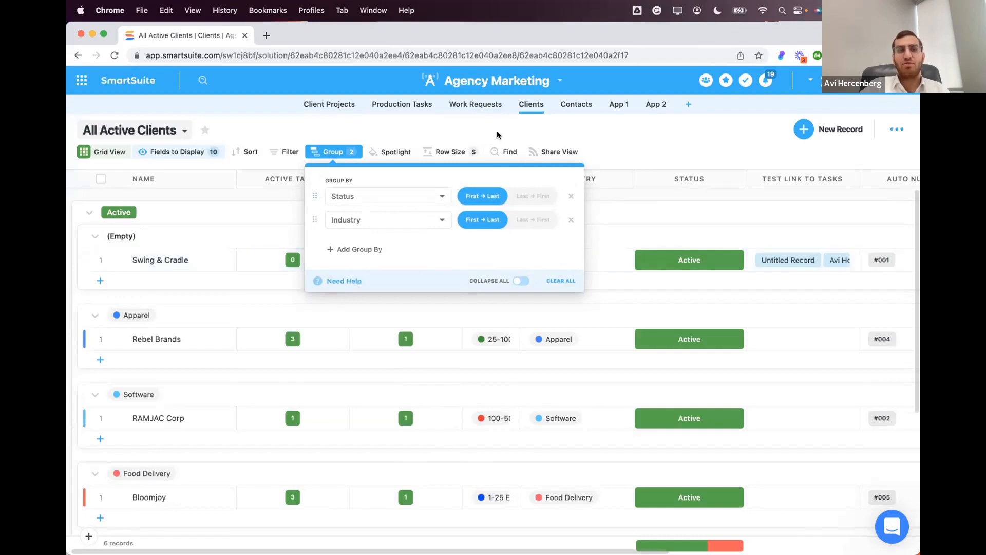
left_click(471, 132)
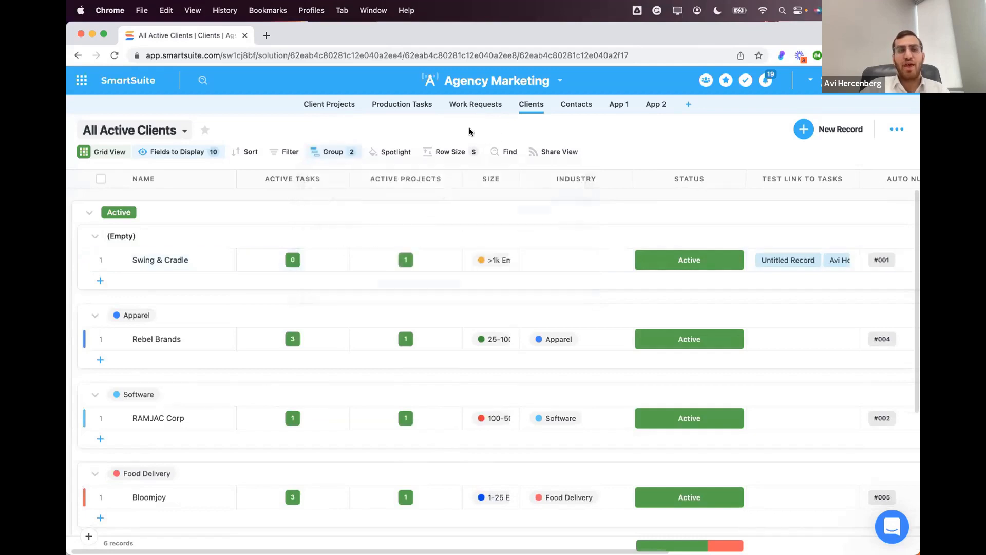
Collapse and re-expand the Active group, and look through the clients grouped by status and industry
left_click(85, 216)
left_click(85, 216)
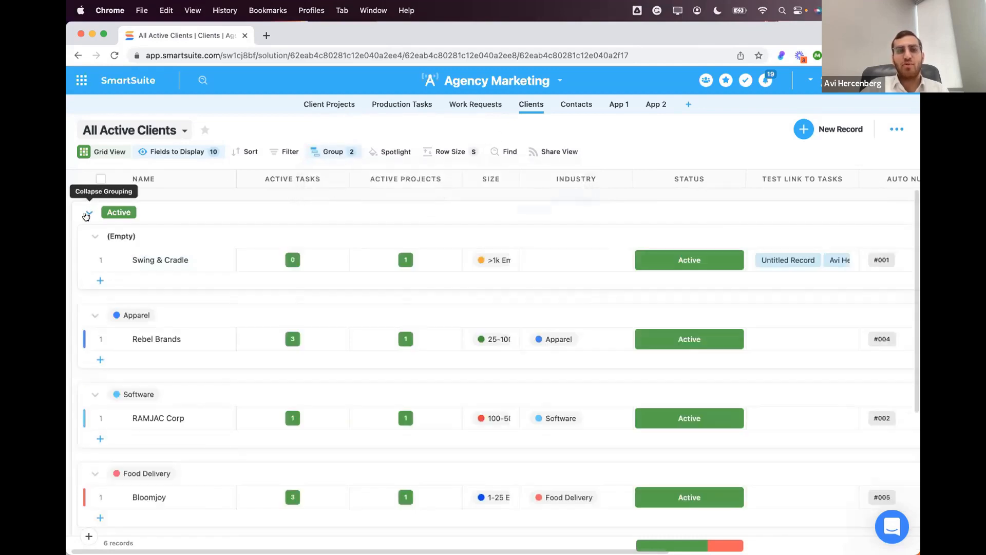
scroll(131, 316, "down", 3)
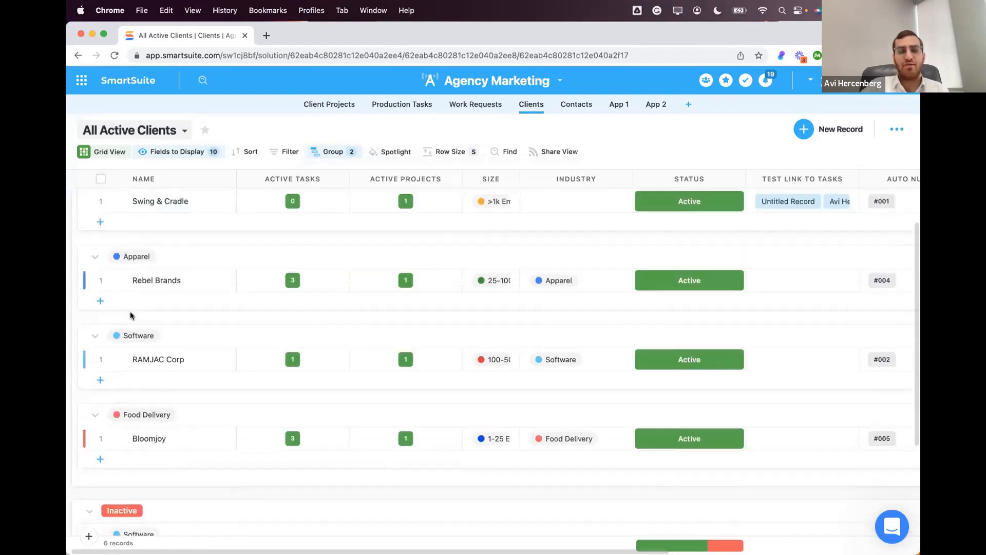
scroll(140, 315, "down", 2)
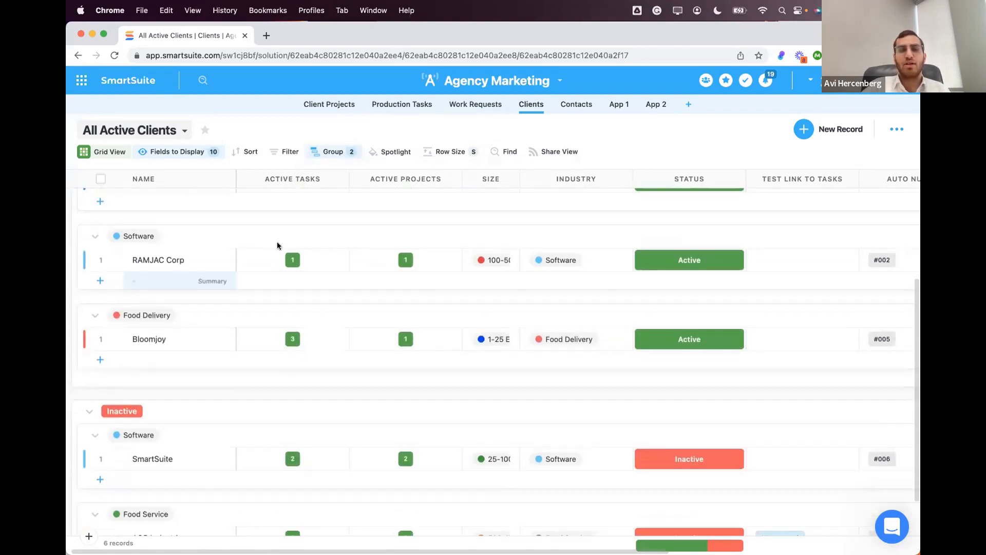
Remove both the Industry and Status groupings from the grid
left_click(332, 151)
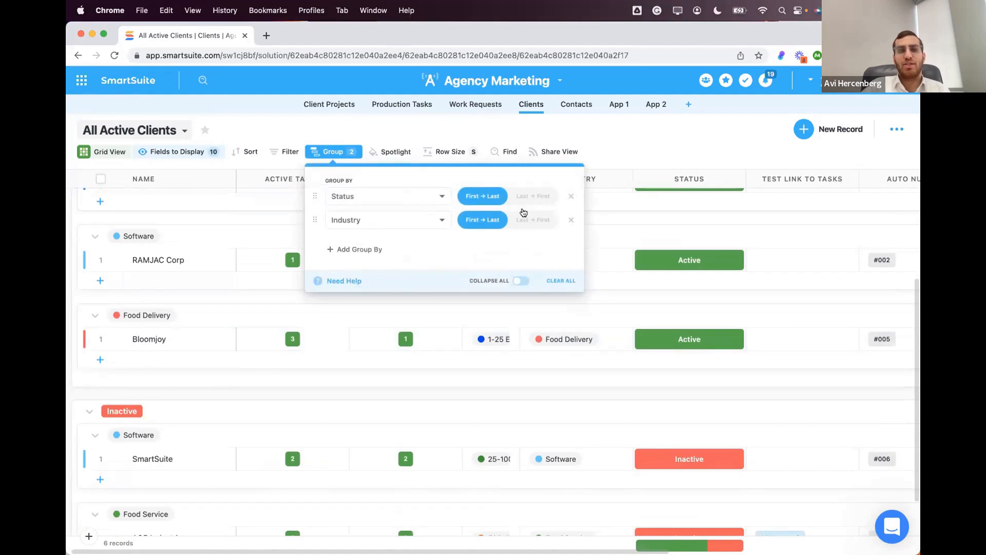
left_click(570, 219)
left_click(570, 199)
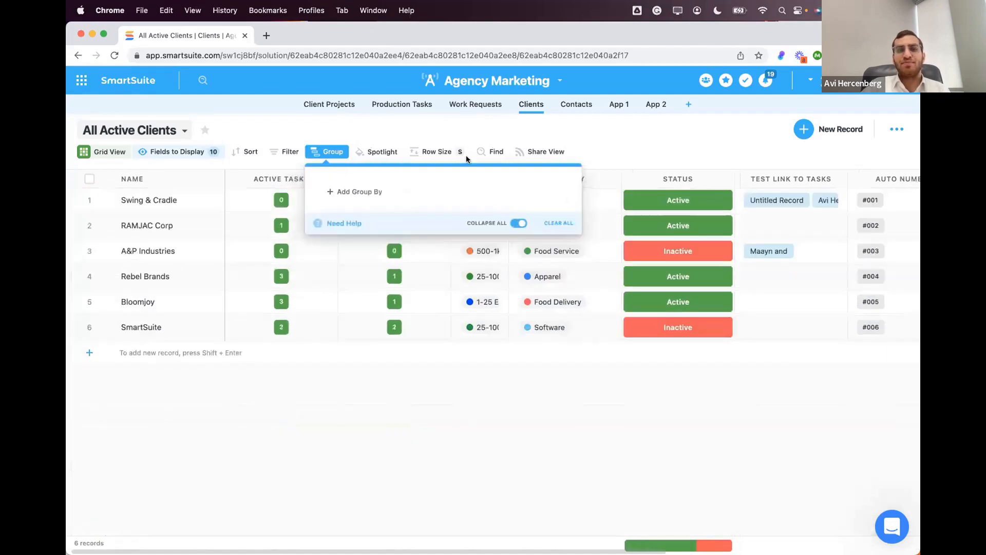
left_click(426, 129)
Add a spotlight to the All Active Clients grid that highlights records where Status is Active in dark green
left_click(386, 152)
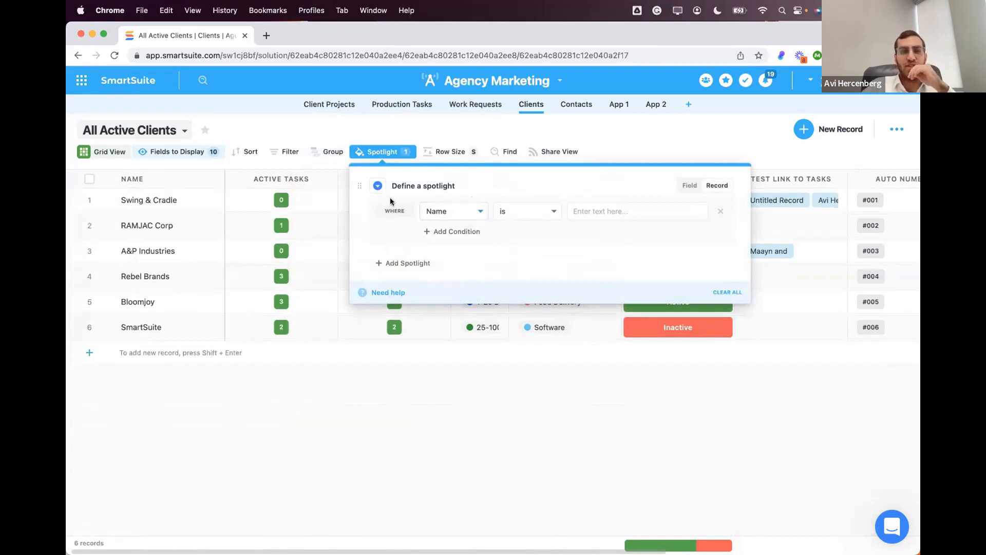
left_click(437, 212)
type("sta")
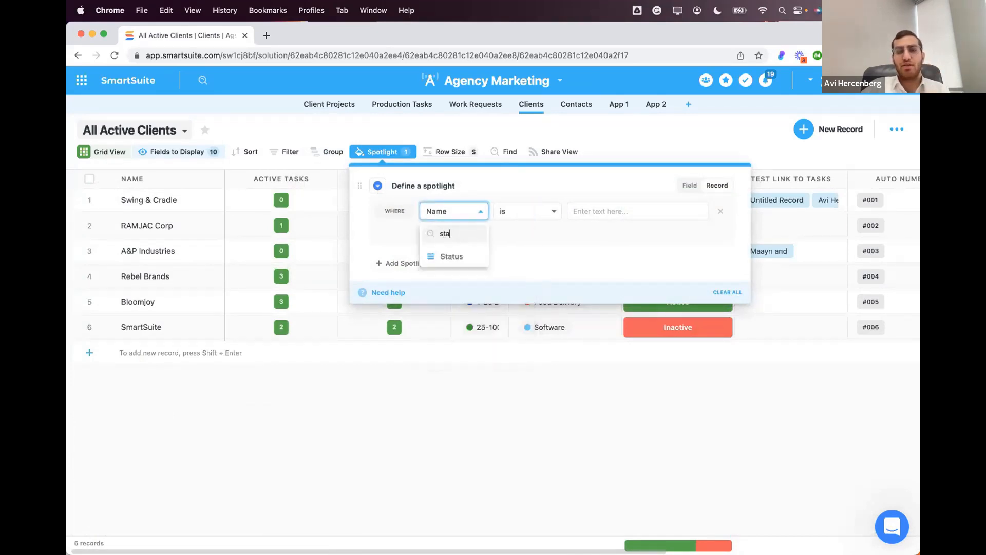
left_click(451, 257)
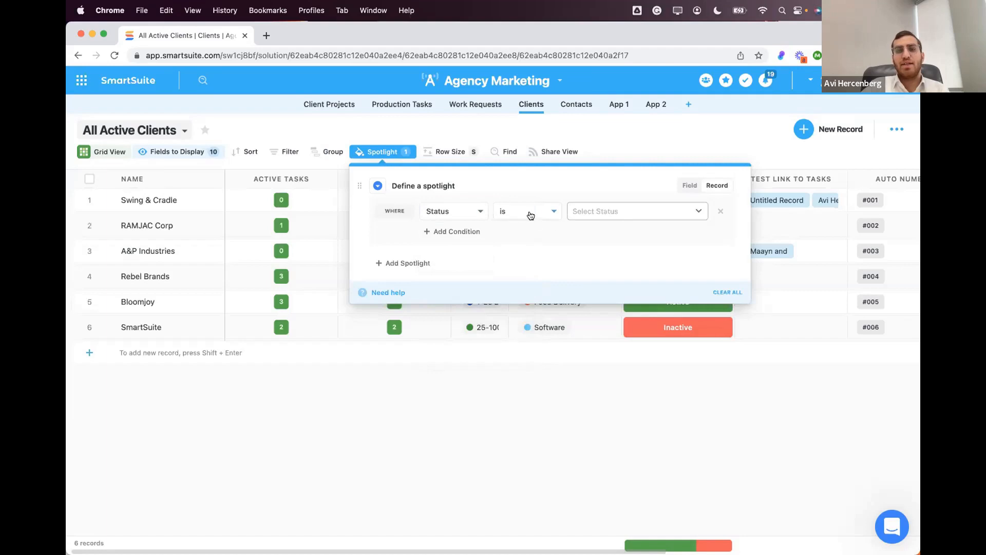
left_click(530, 215)
left_click(610, 220)
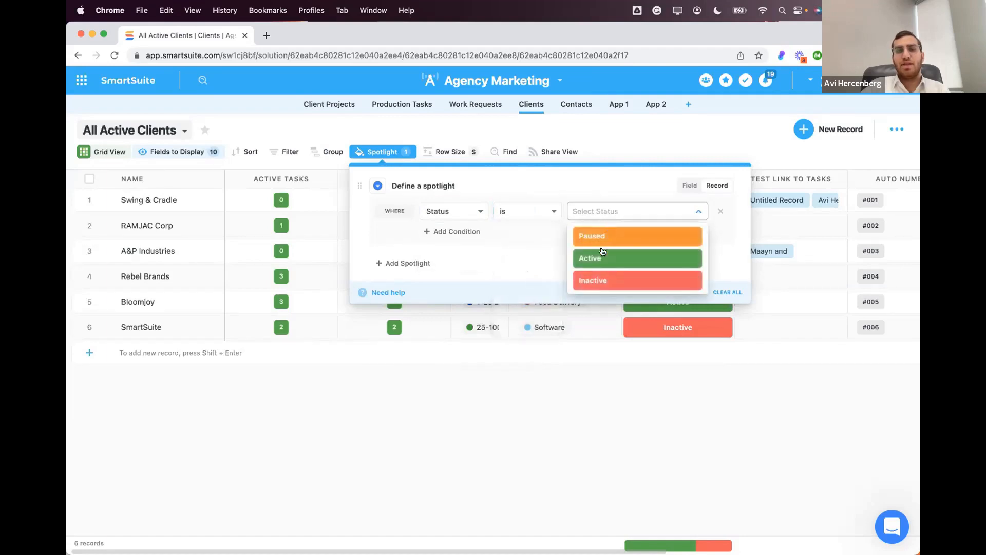
left_click(602, 253)
left_click(376, 190)
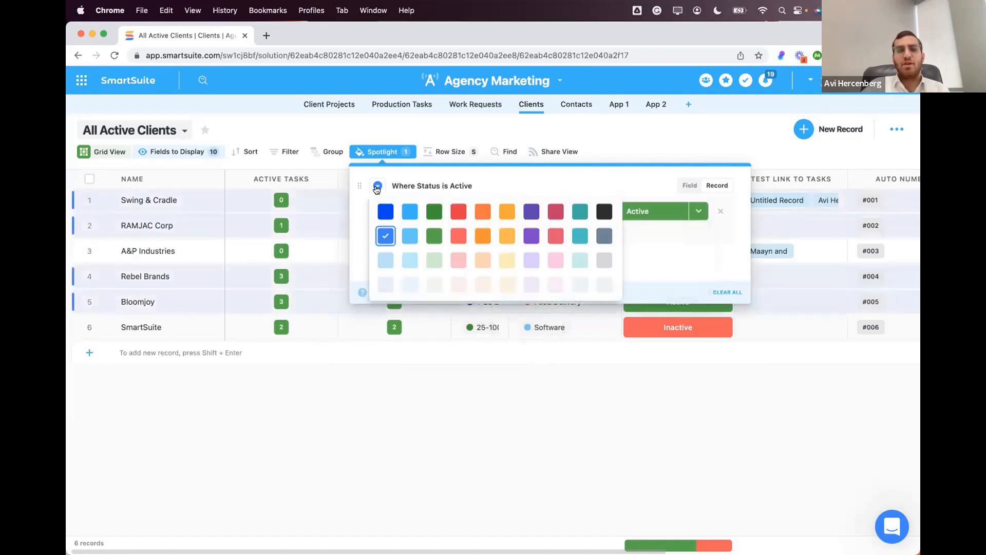
left_click(435, 217)
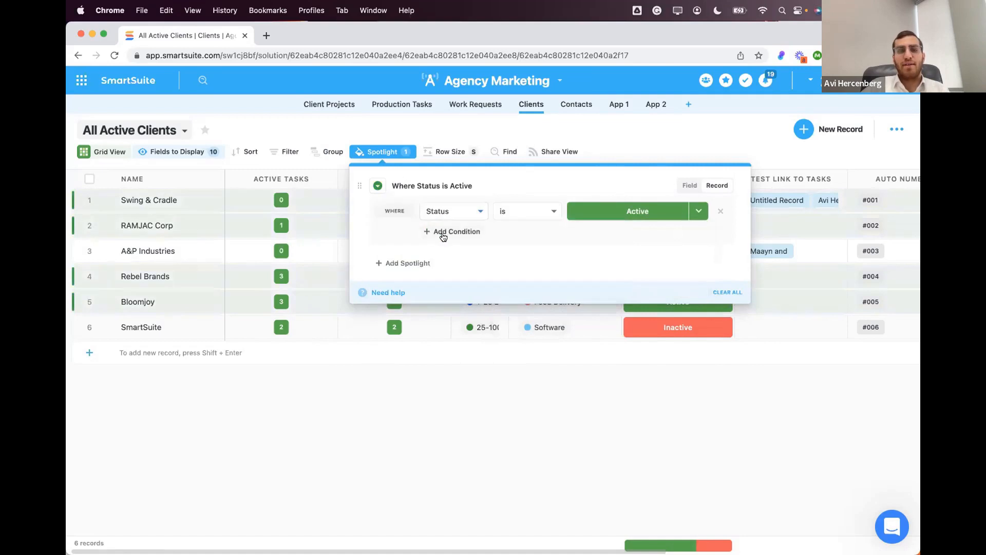
Add a second spotlight that highlights records where Status is Inactive in red
left_click(417, 264)
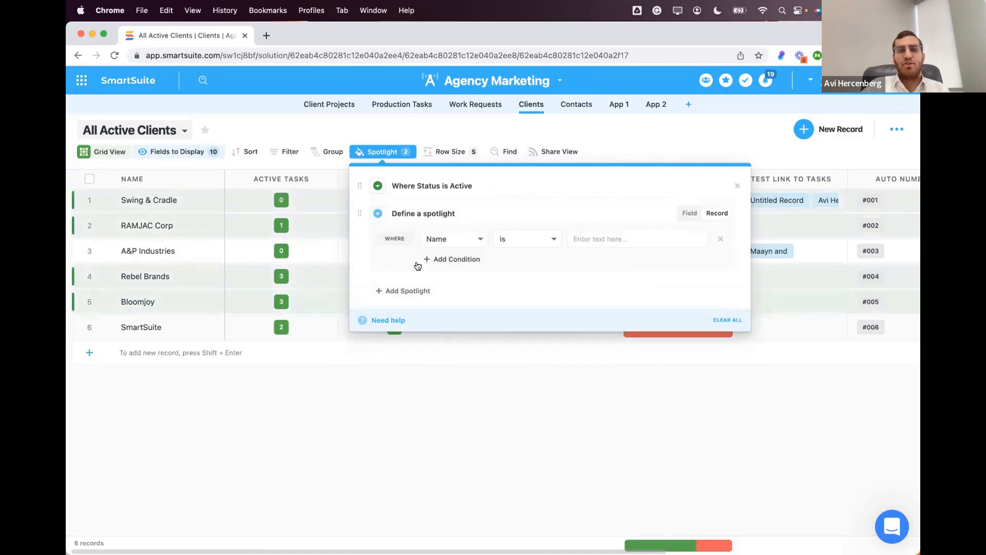
left_click(440, 239)
type("sta")
left_click(452, 284)
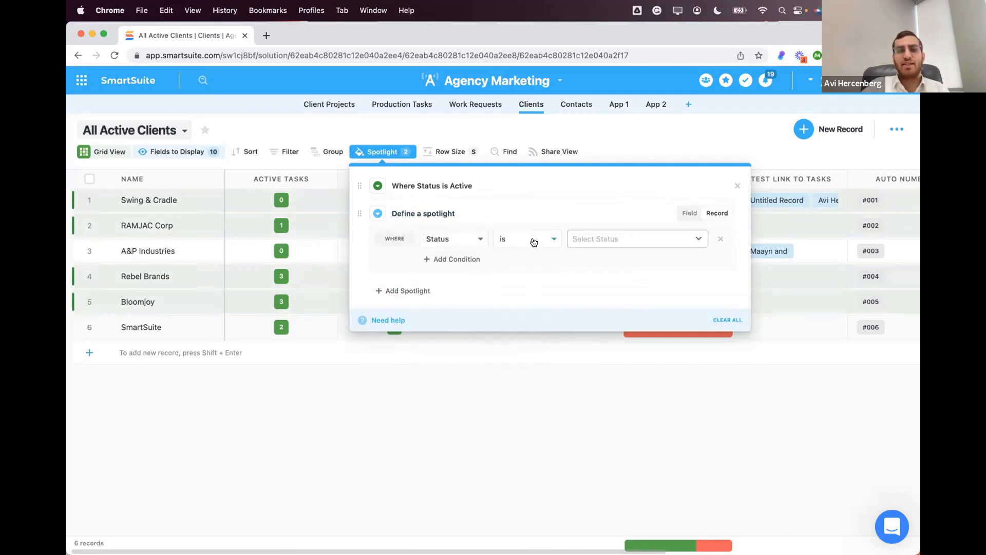
left_click(604, 243)
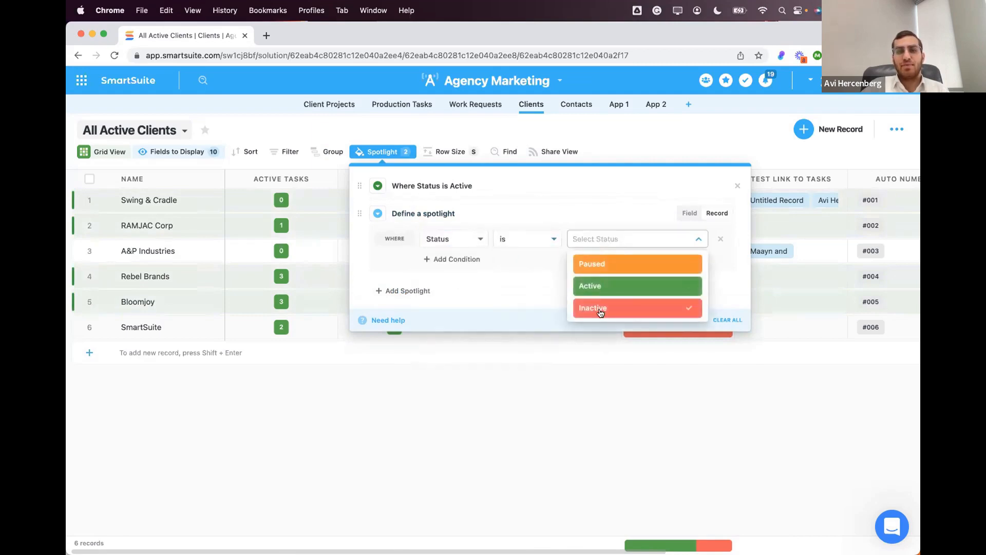
left_click(600, 310)
left_click(380, 220)
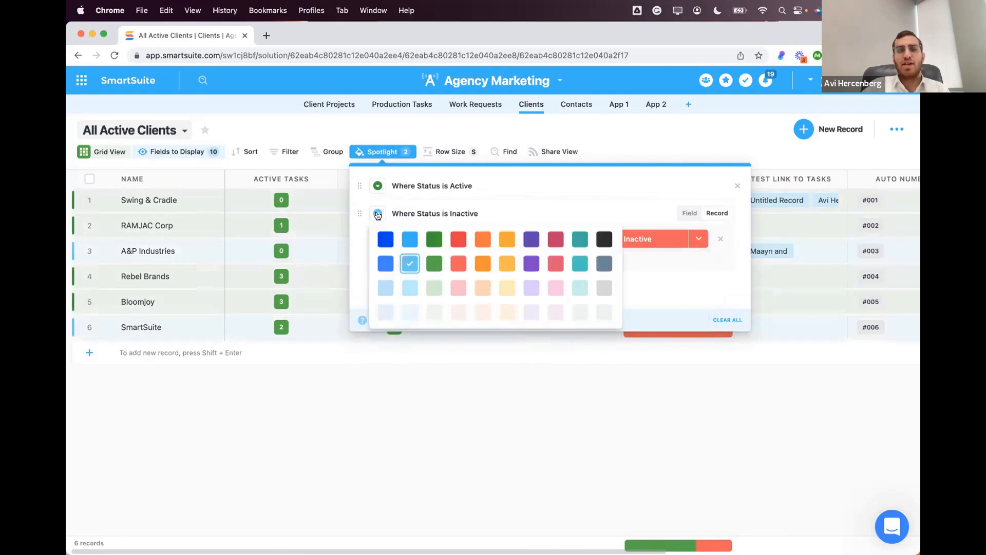
left_click(458, 240)
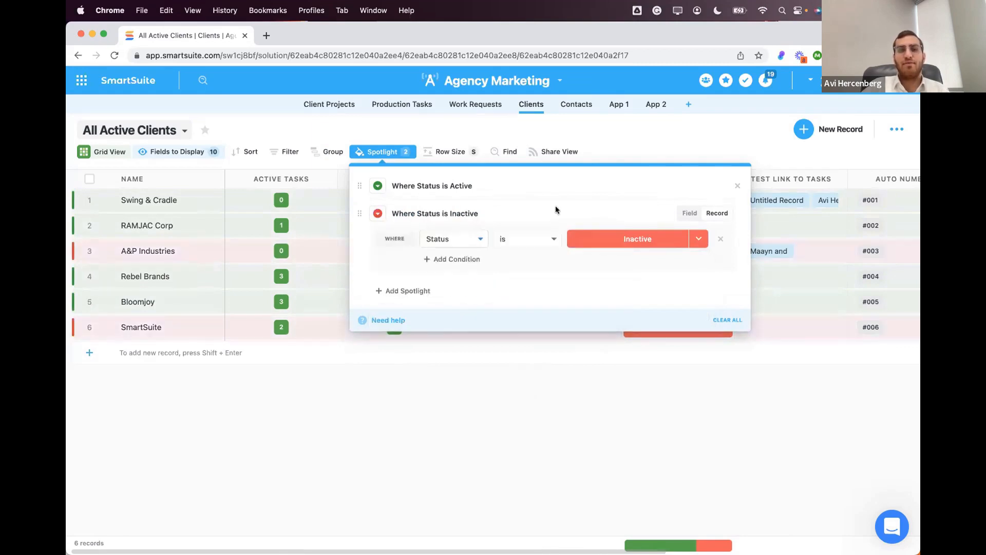
Switch the Inactive spotlight to highlight only the field, check the grid, and switch it back to highlighting the whole record
left_click(690, 213)
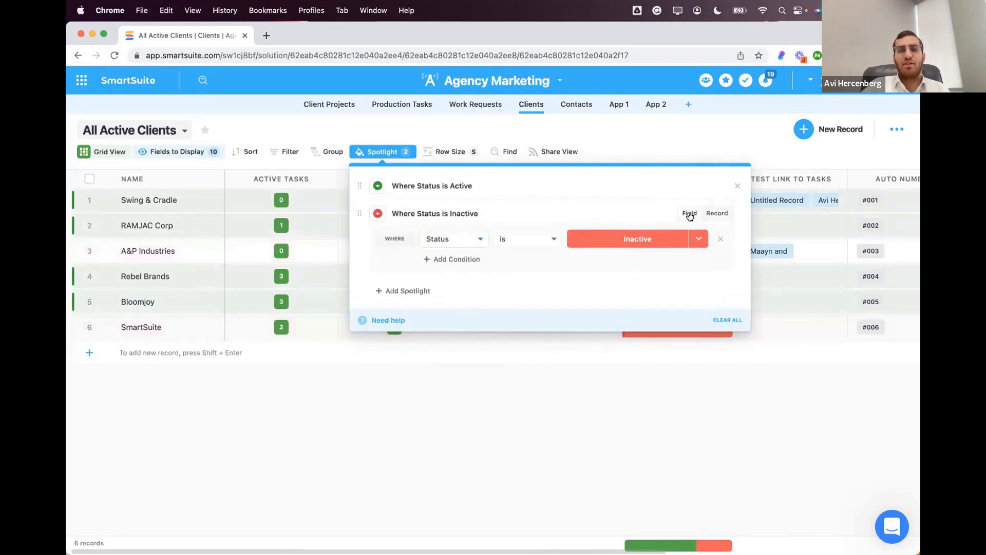
left_click(683, 143)
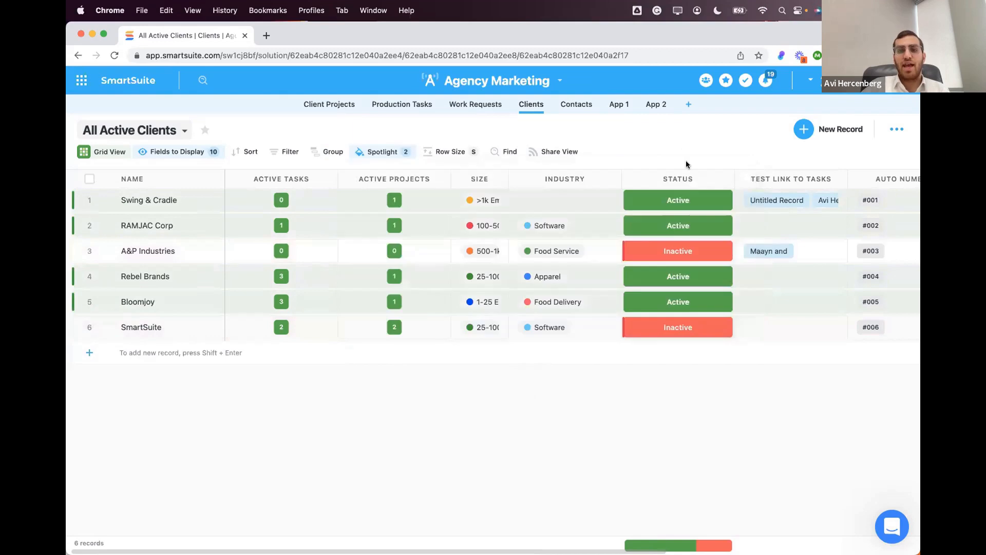
left_click(410, 151)
left_click(711, 213)
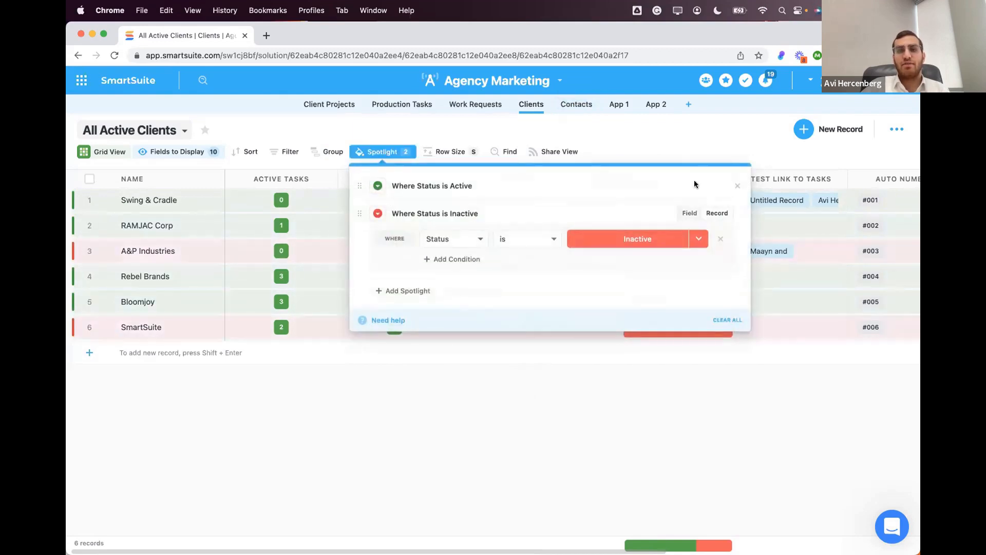
left_click(683, 143)
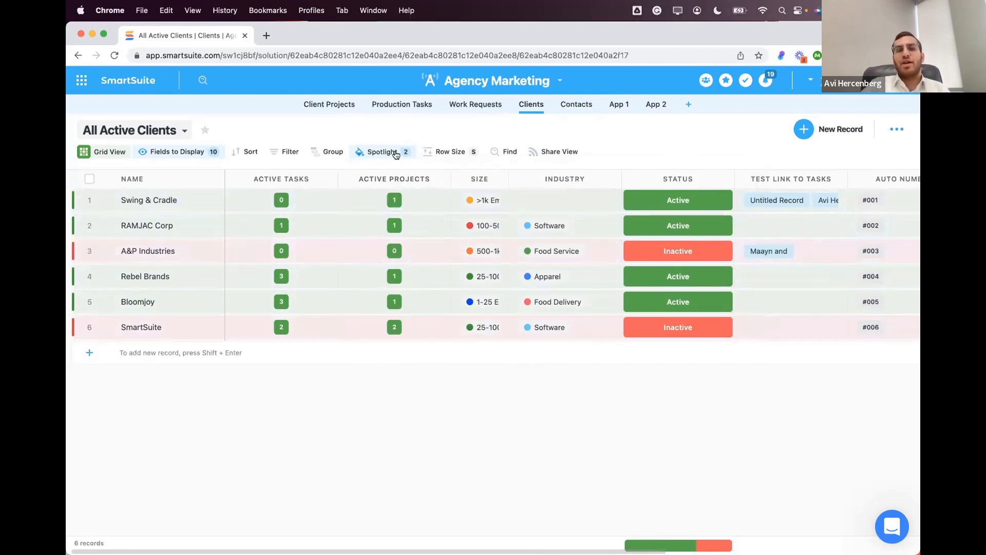
Try the M and S row sizes on the clients grid and settle on Auto Size
left_click(447, 152)
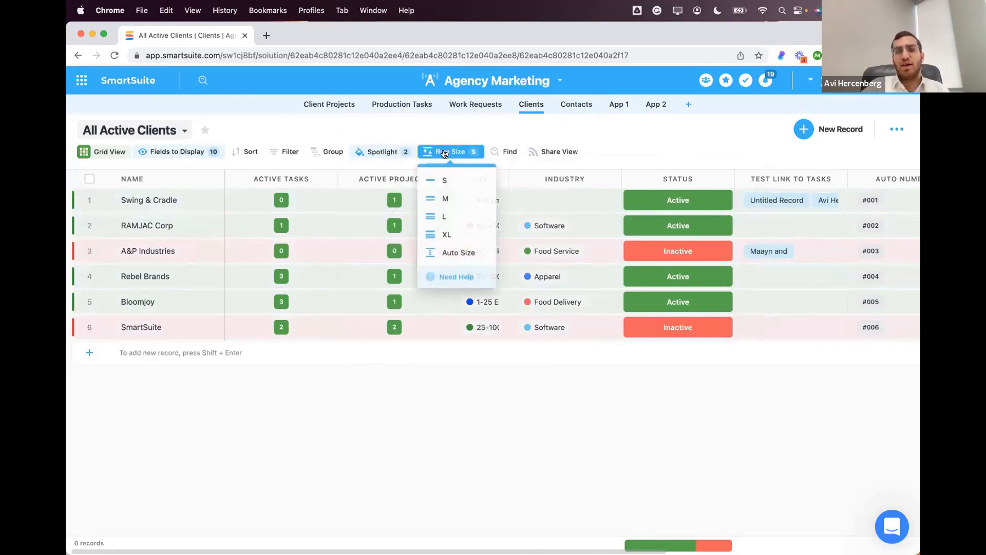
left_click(446, 199)
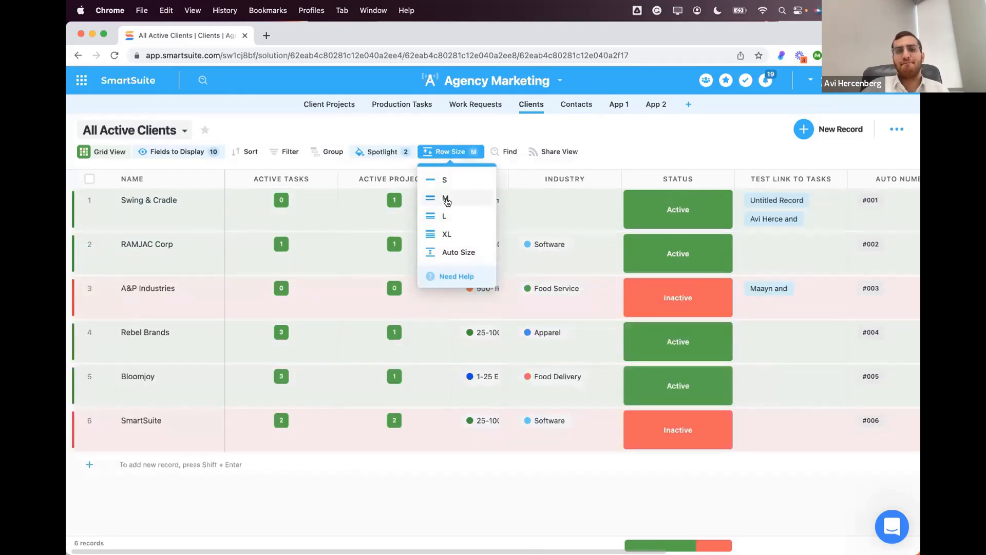
left_click(444, 179)
left_click(456, 252)
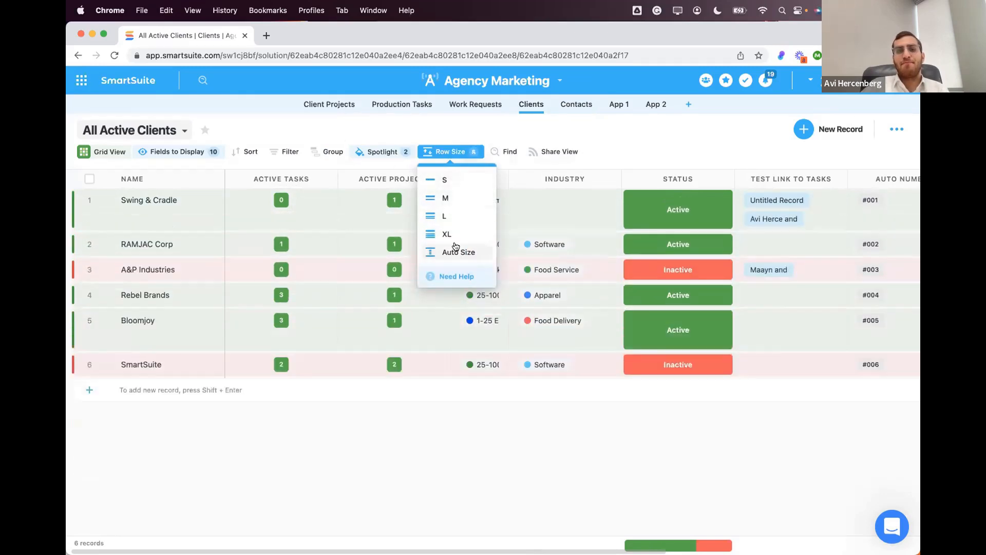
Bring up the grid's Find search and dismiss it without searching
left_click(507, 153)
left_click(507, 153)
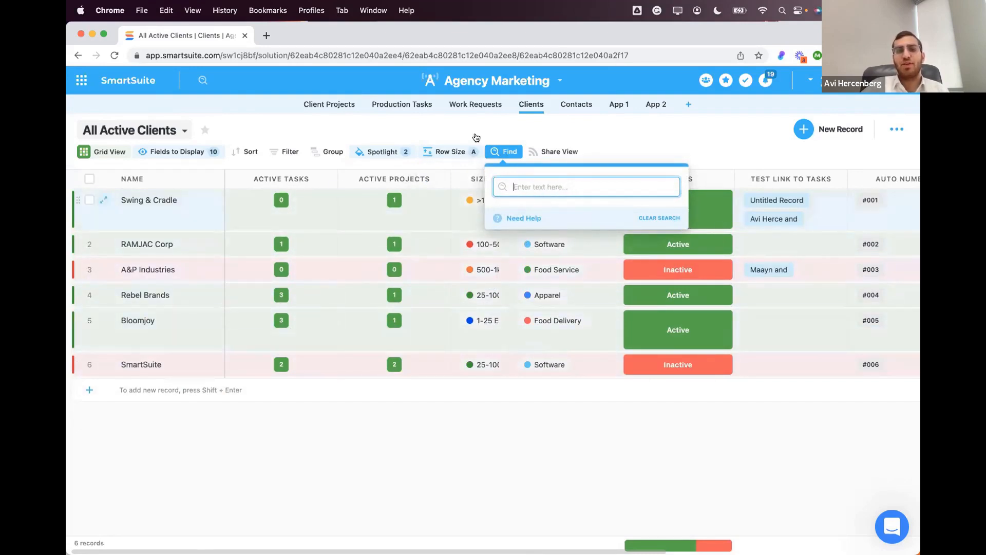
left_click(658, 115)
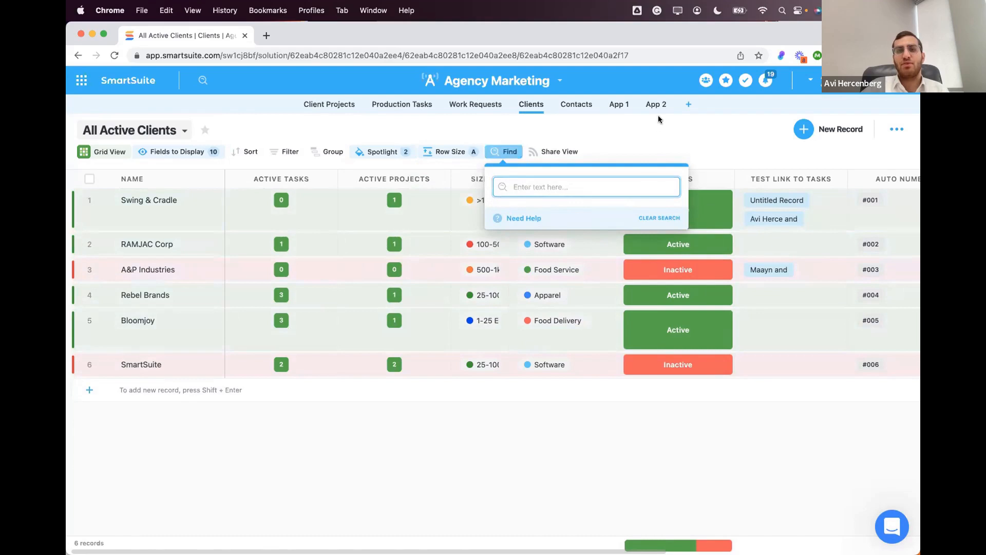
Create a shared view link for All Active Clients and preview the shared view in a separate browser tab
left_click(575, 150)
left_click(657, 215)
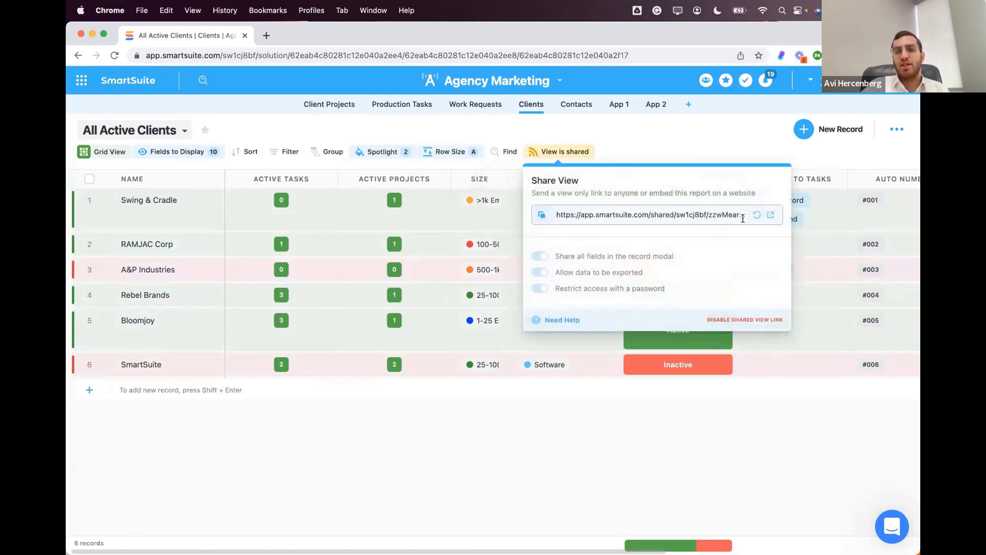
left_click(771, 215)
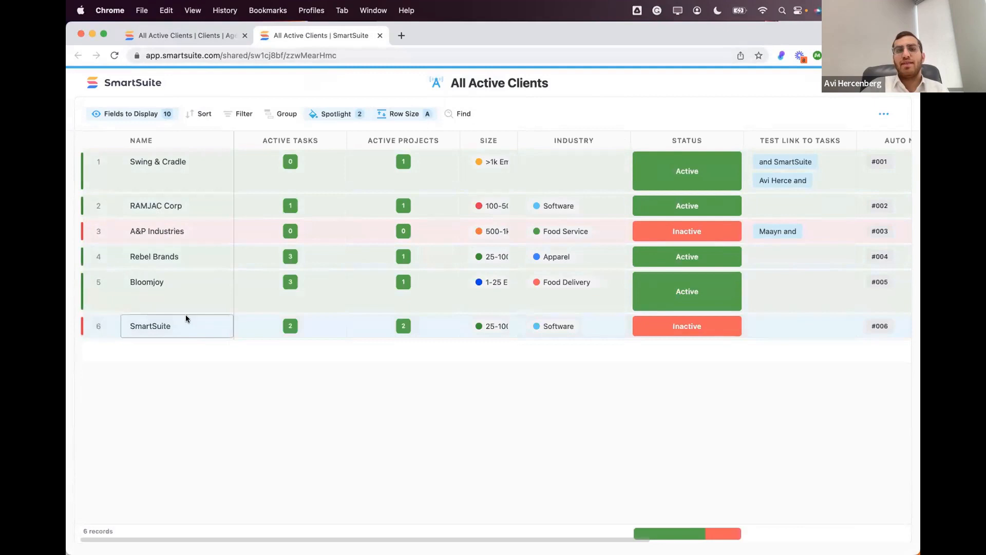
Return to the original clients grid and remove both the Active and Inactive status spotlights
left_click(194, 35)
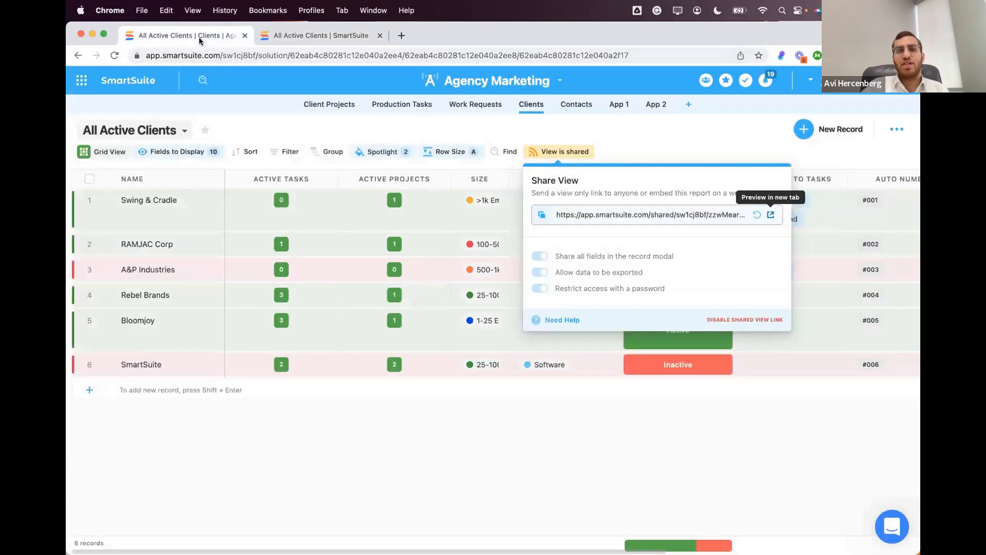
left_click(399, 153)
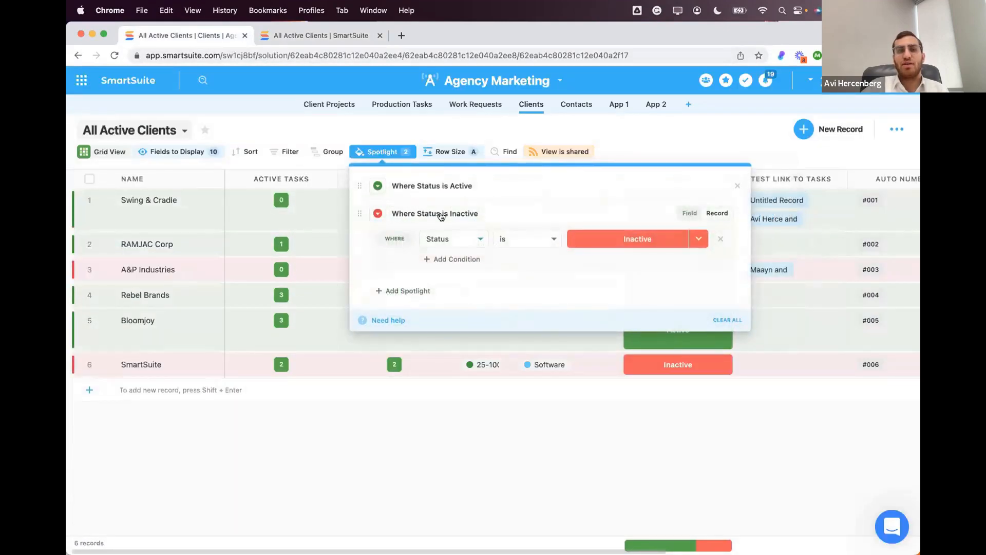
left_click(736, 186)
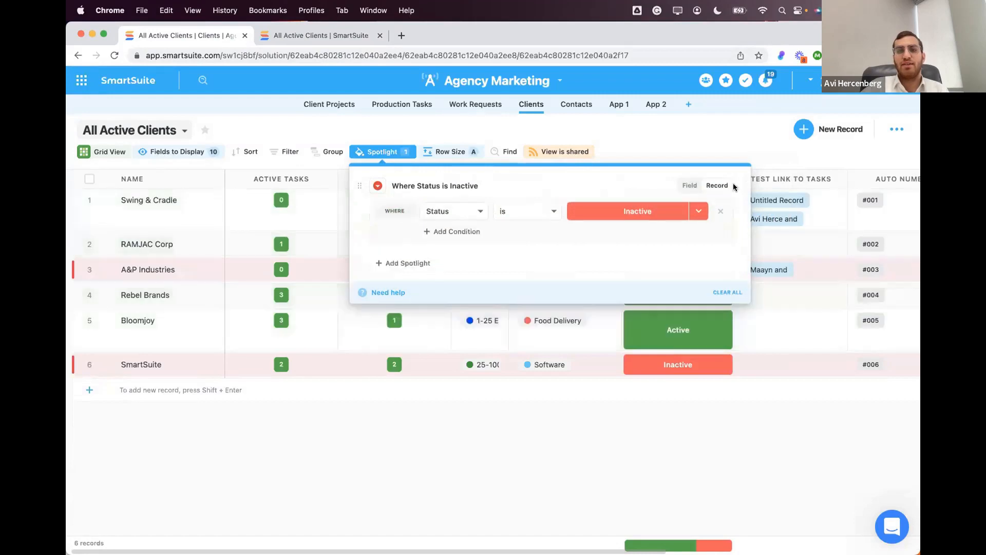
left_click(724, 210)
Reload the shared All Active Clients view and compare it with the original grid
left_click(305, 40)
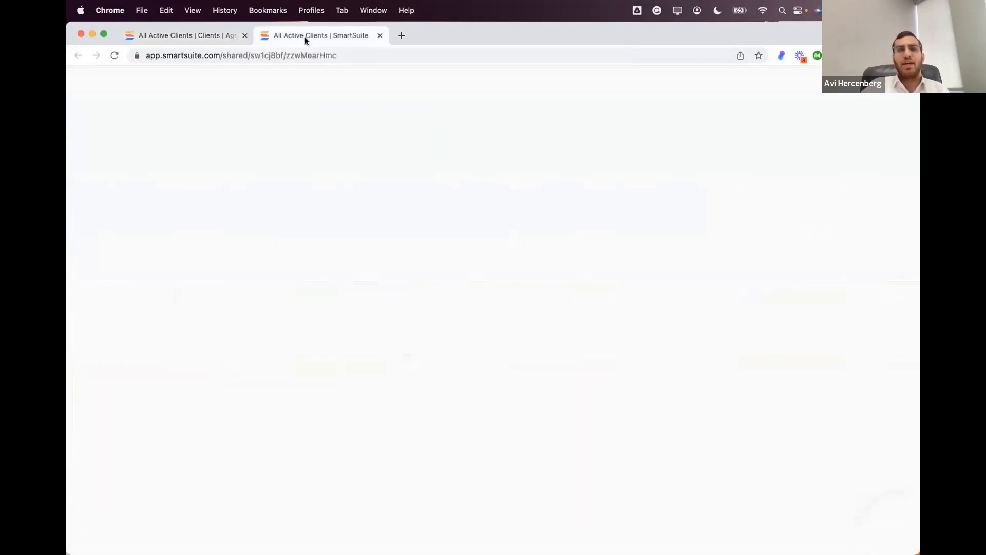
left_click(113, 55)
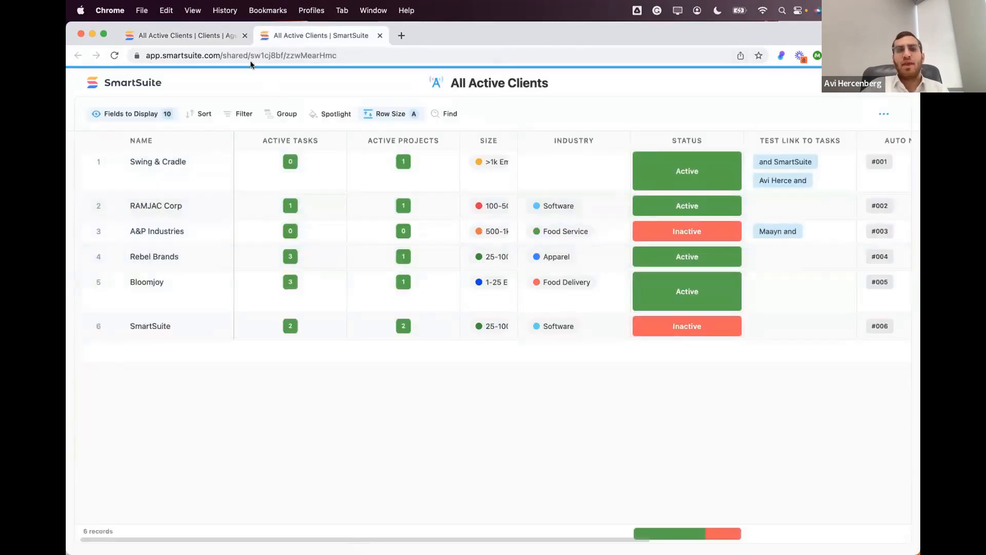
left_click(232, 37)
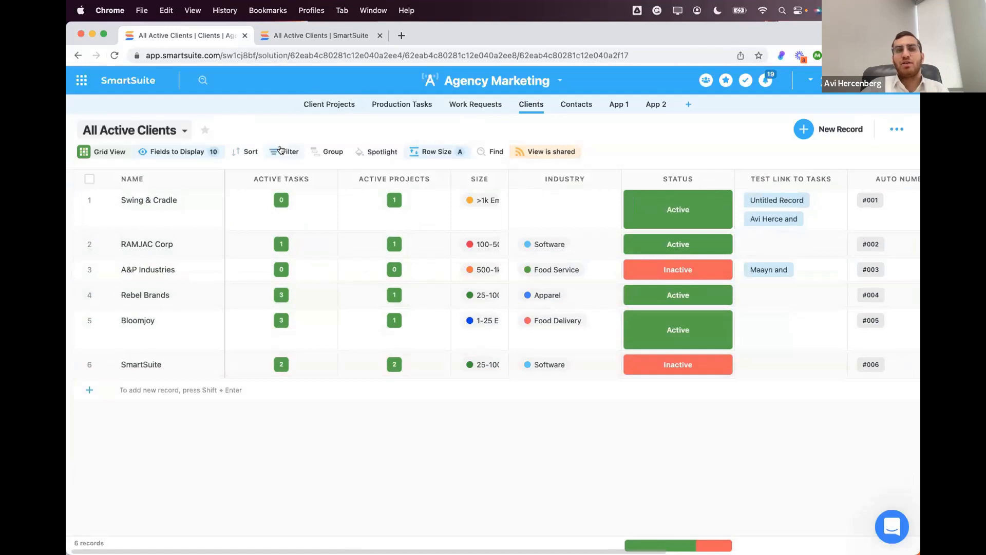
left_click(321, 36)
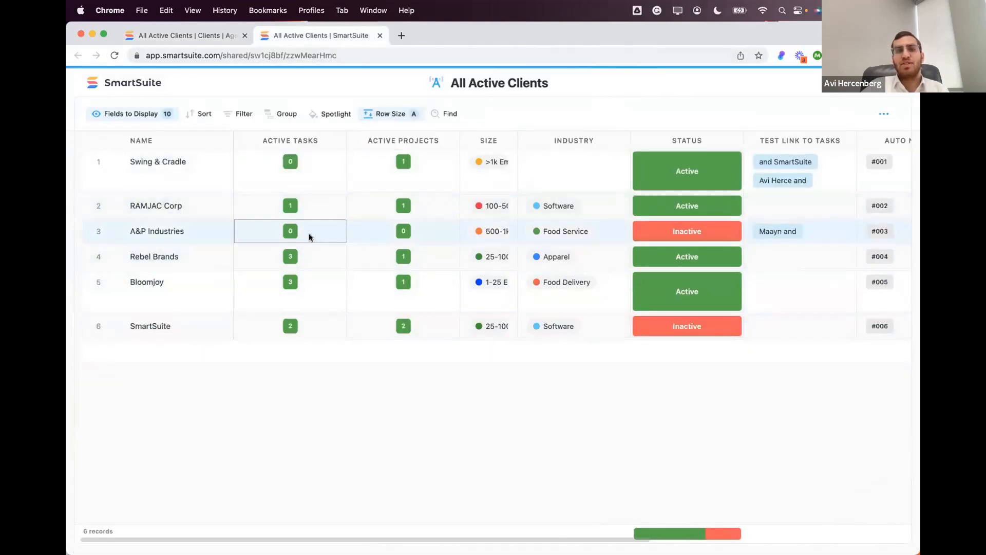
Add a blank record at the end of the original clients grid and compare the grid with the shared view
left_click(198, 35)
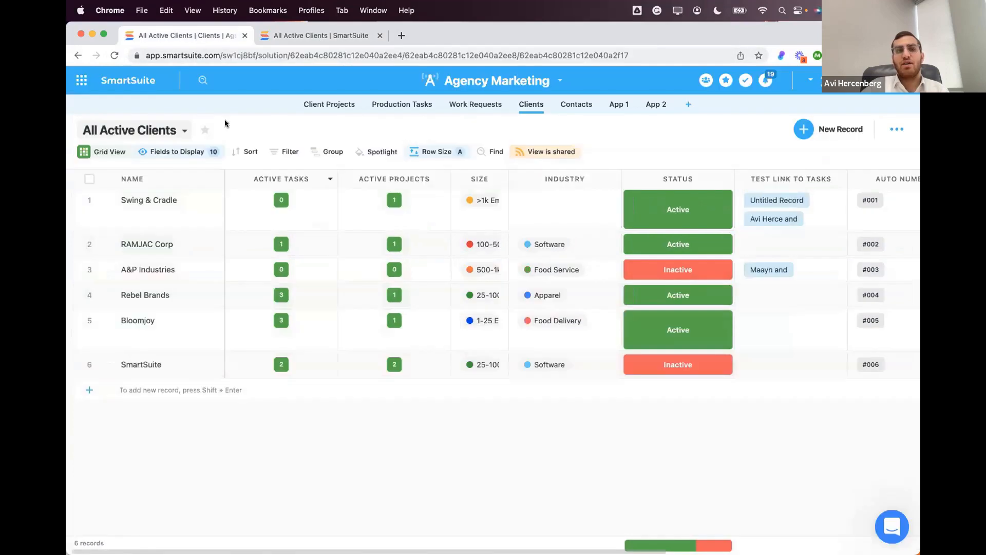
left_click(82, 389)
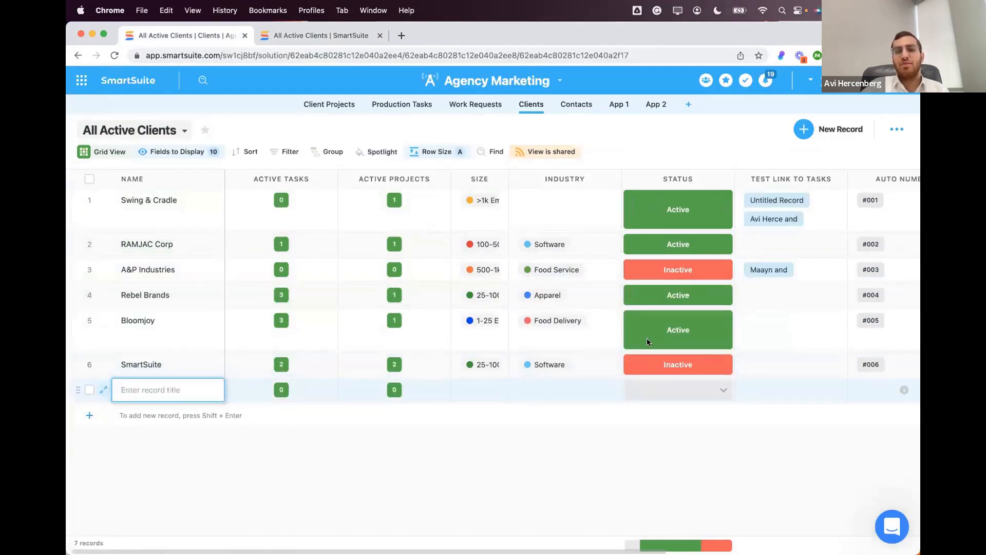
left_click(339, 41)
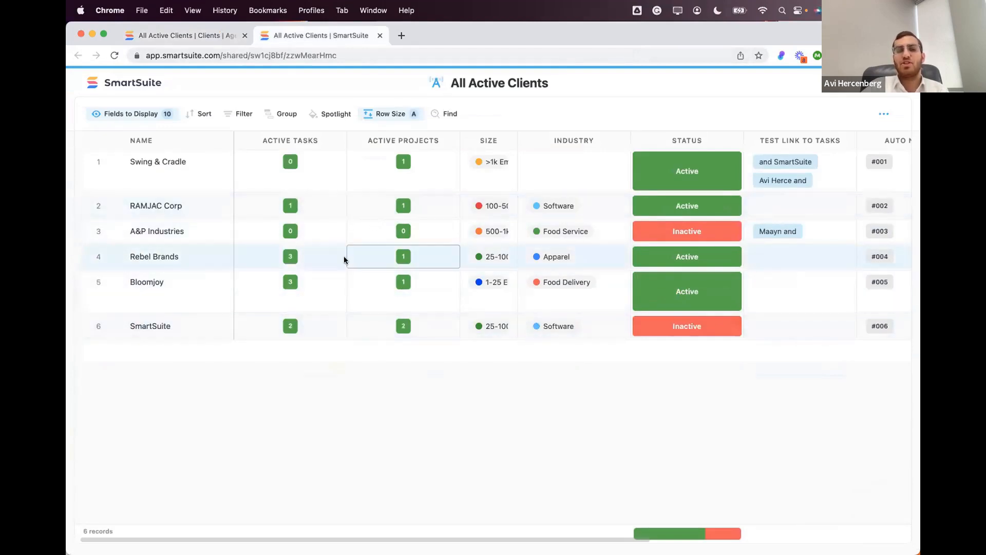
left_click(197, 36)
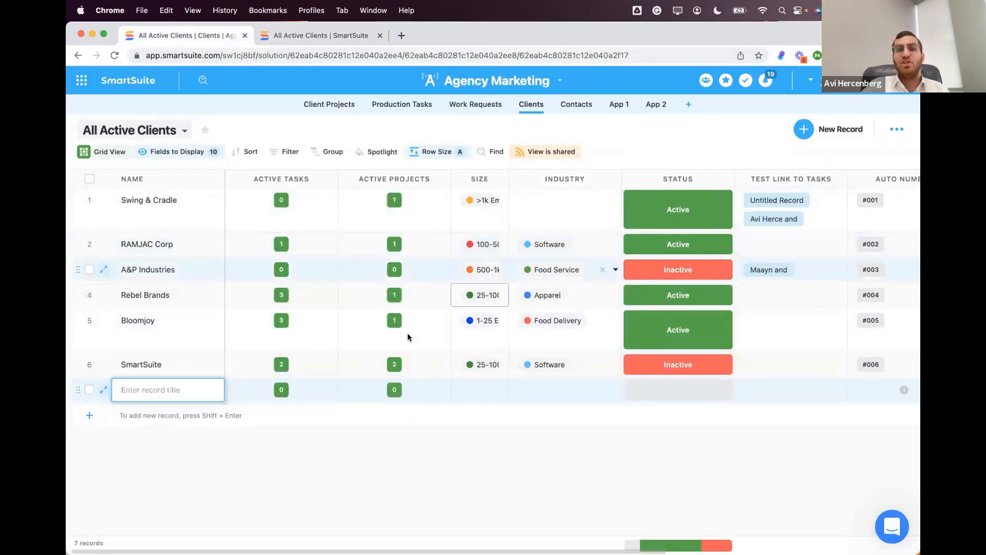
Rename the public view All Active Clients to All Active Clients 1
left_click(185, 133)
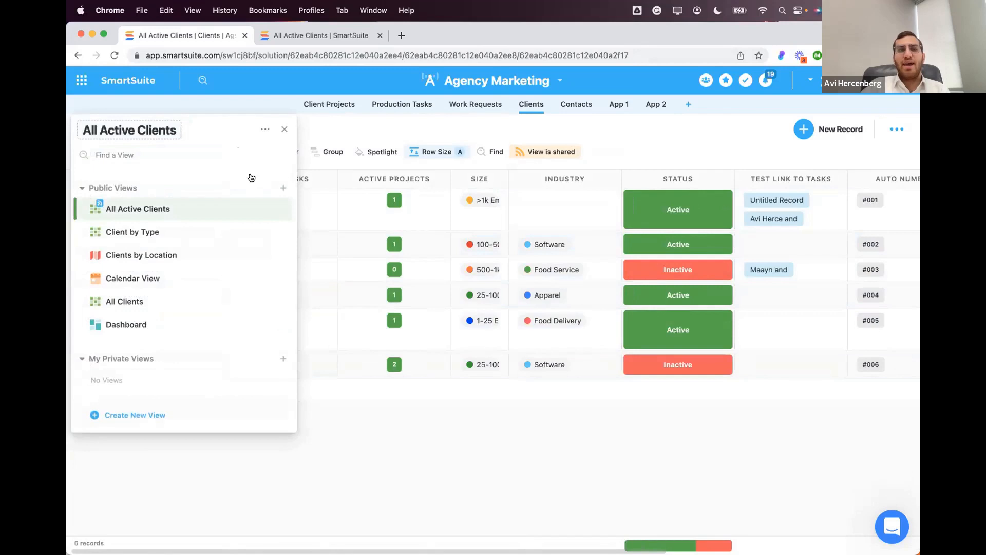
left_click(279, 209)
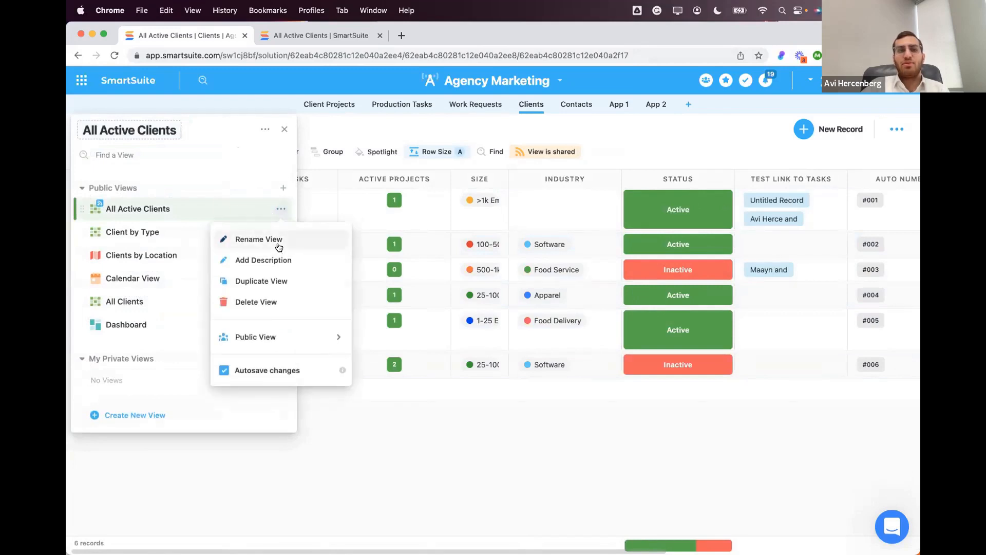
left_click(286, 238)
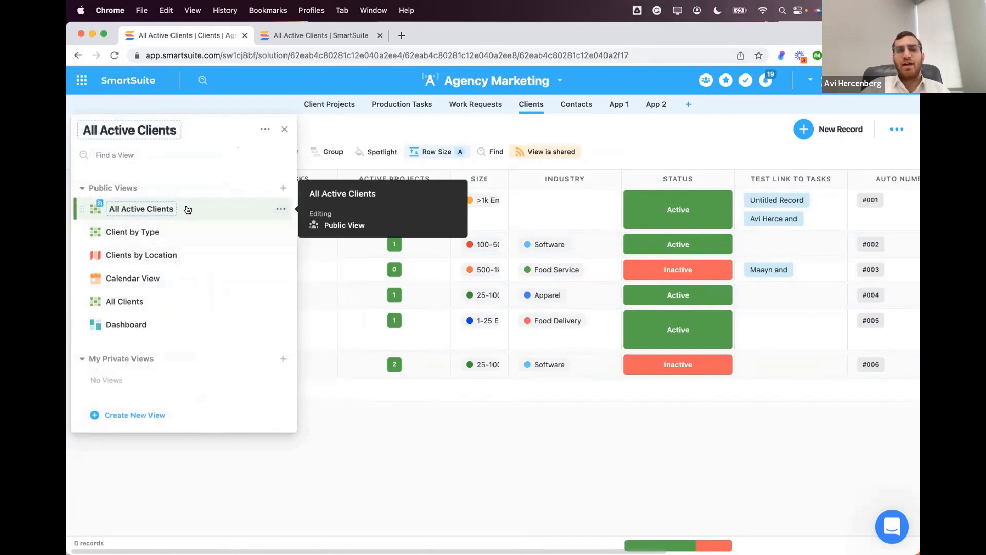
type("1")
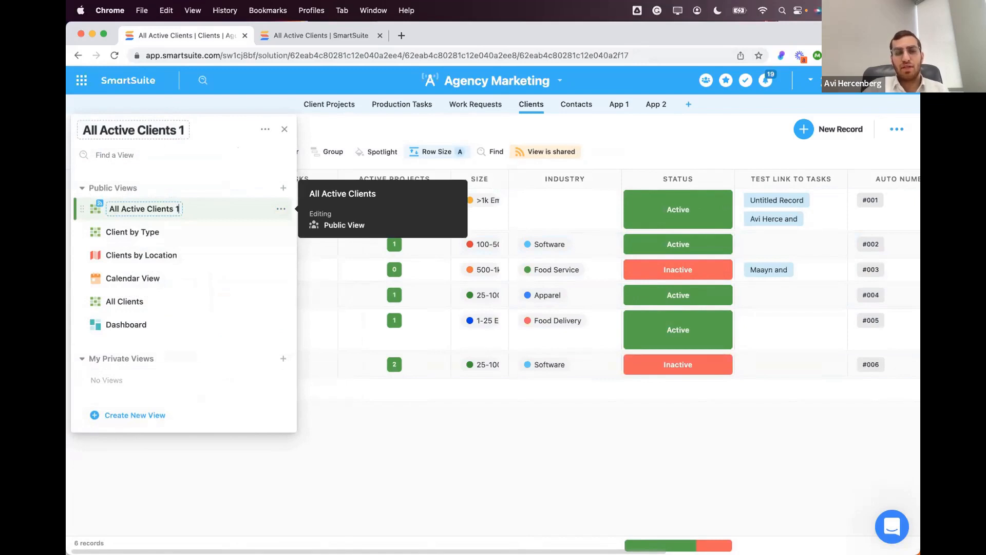
left_click(278, 207)
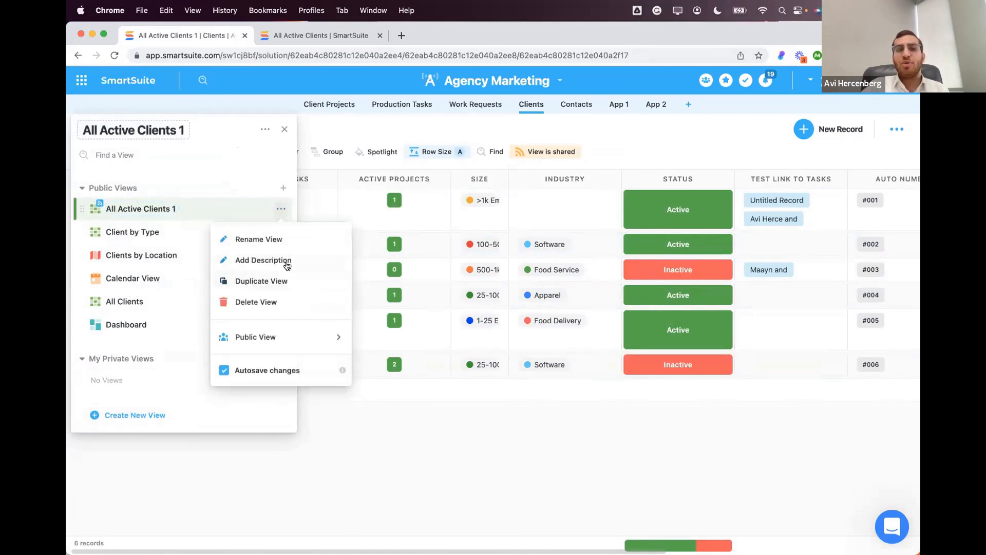
left_click(288, 264)
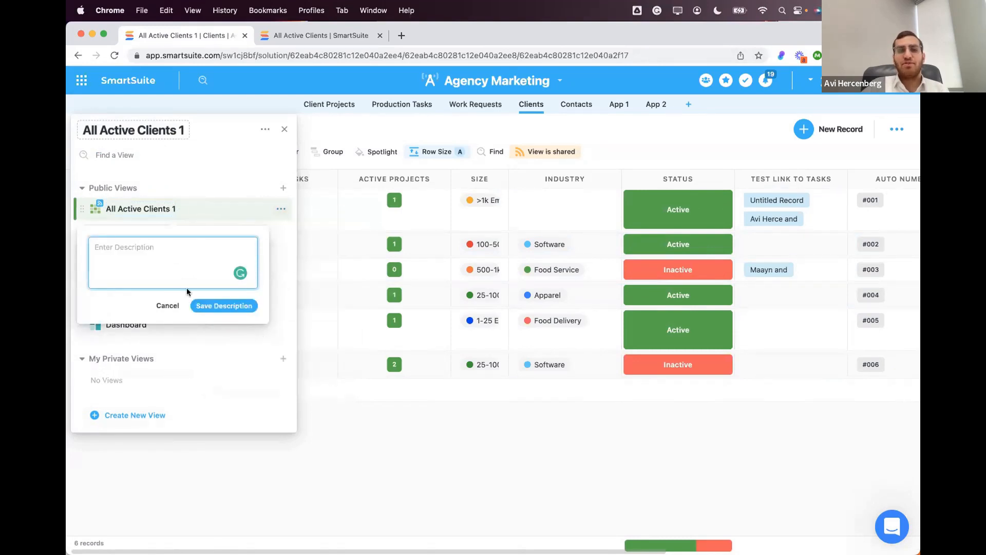
left_click(164, 306)
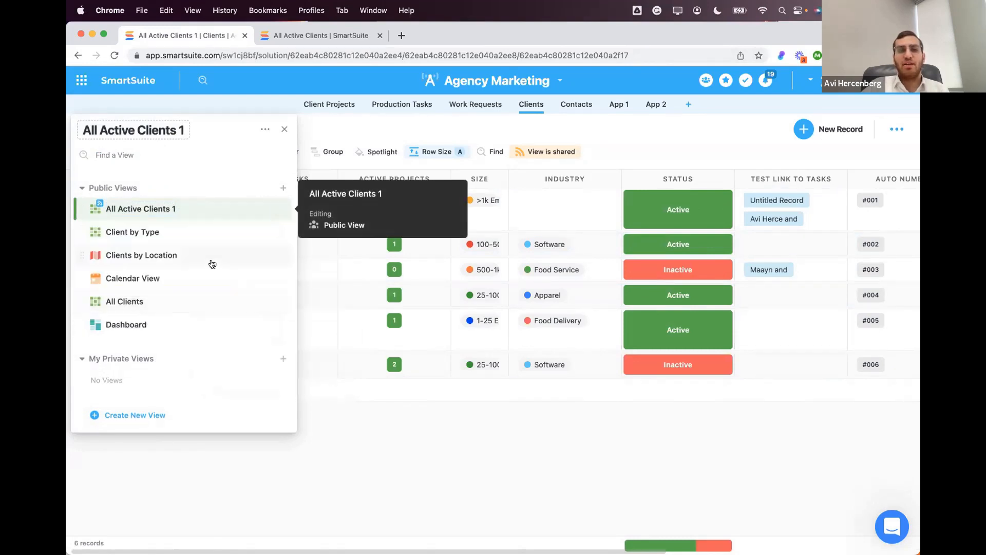
Lock the All Active Clients 1 public view and unlock it again
left_click(282, 207)
mouse_move(282, 343)
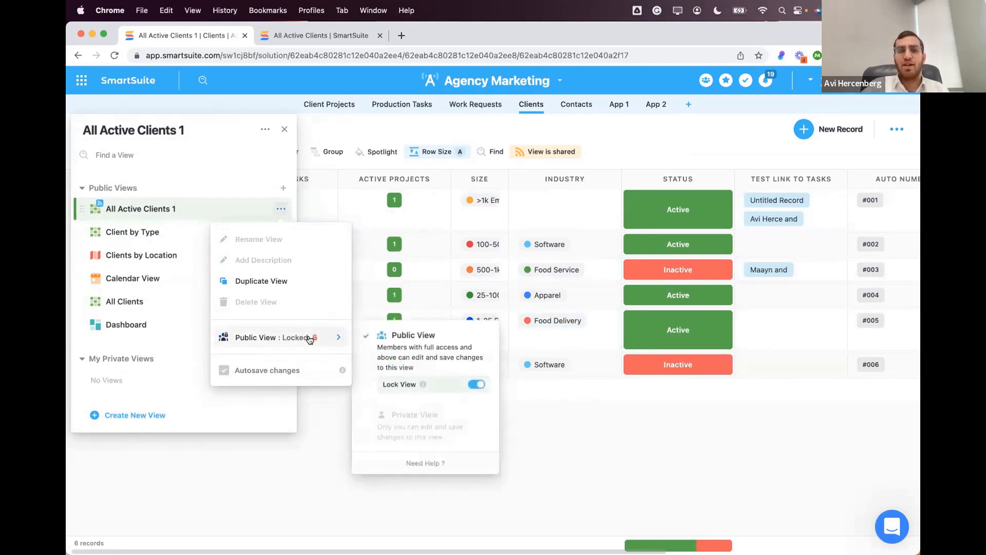
left_click(473, 384)
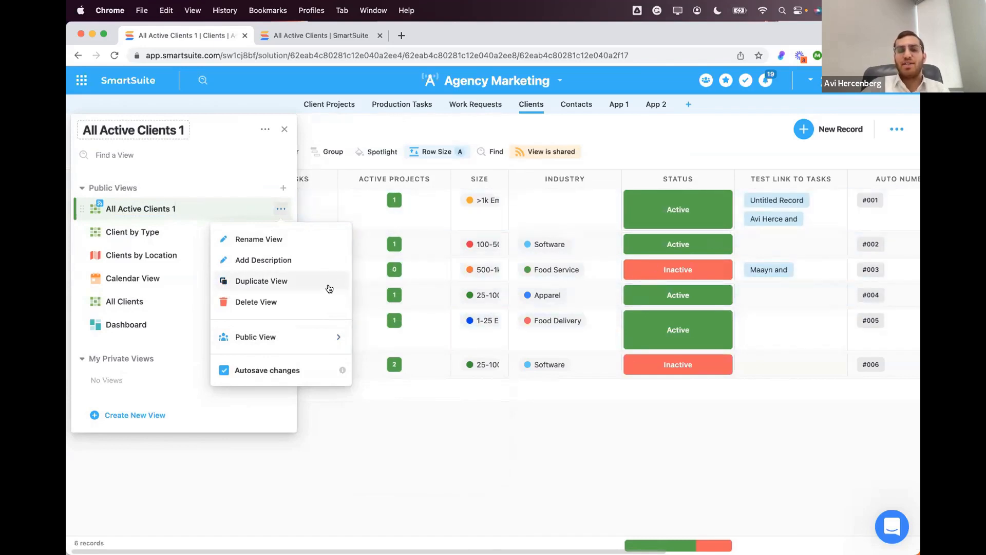
Duplicate the All Active Clients 1 view under the name All Active Clients
left_click(288, 281)
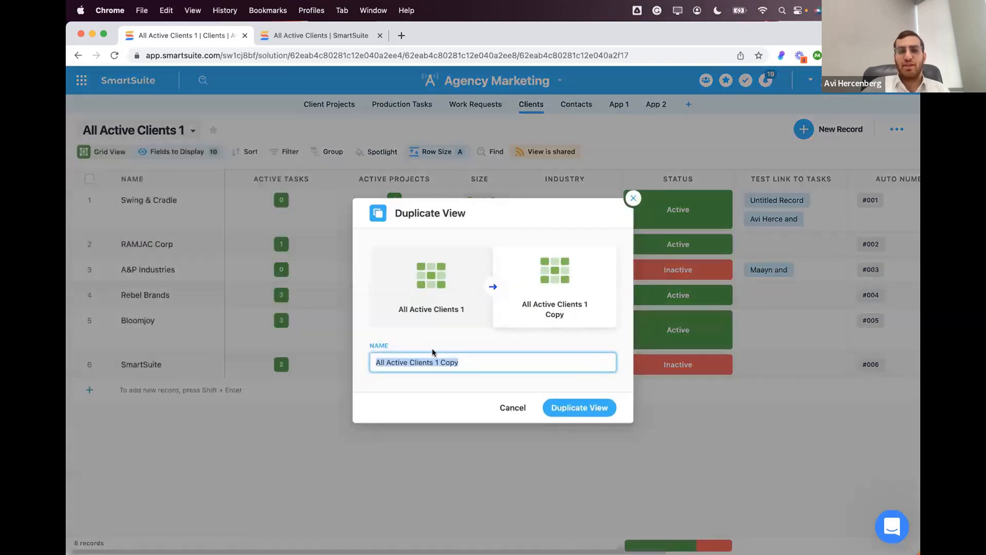
left_click(433, 356)
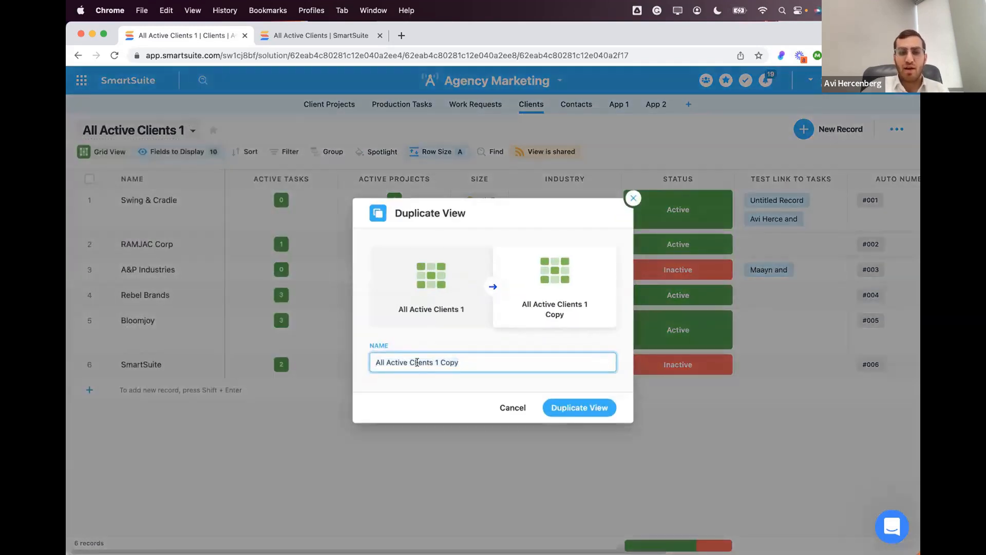
left_click_drag(434, 361, 570, 359)
key("BackSpace")
left_click(579, 407)
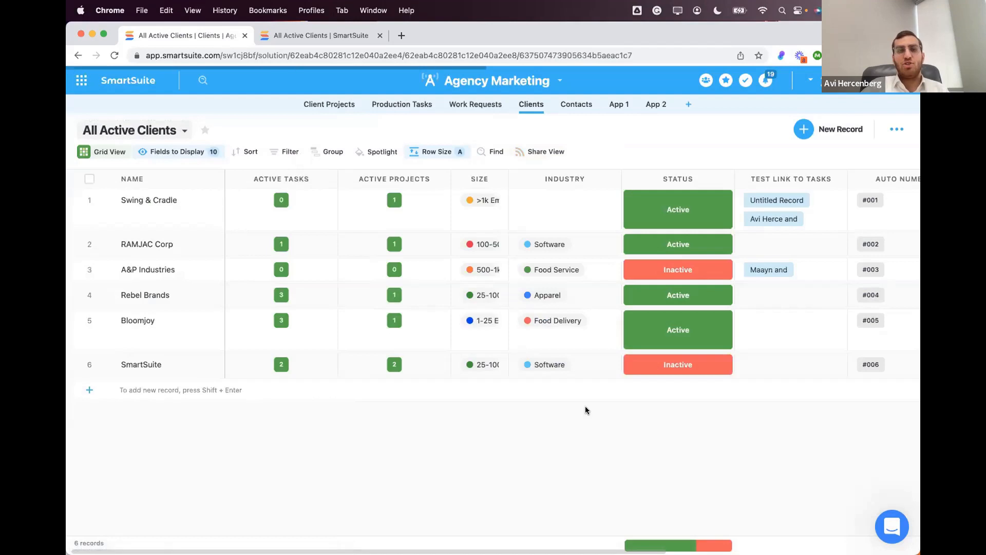
Filter the duplicated All Active Clients view to records where Status is Active
left_click(287, 152)
left_click(358, 185)
scroll(360, 267, "down", 5)
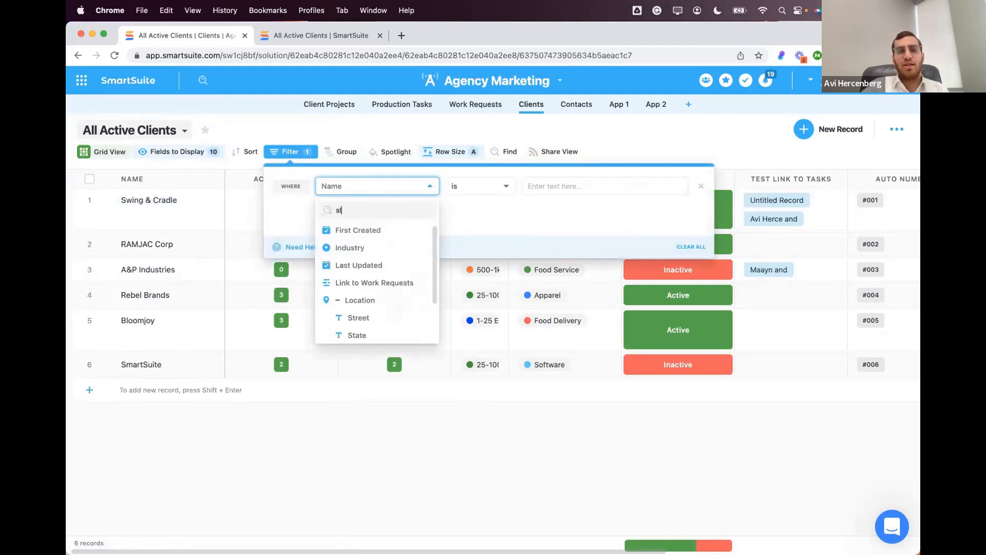
left_click(329, 262)
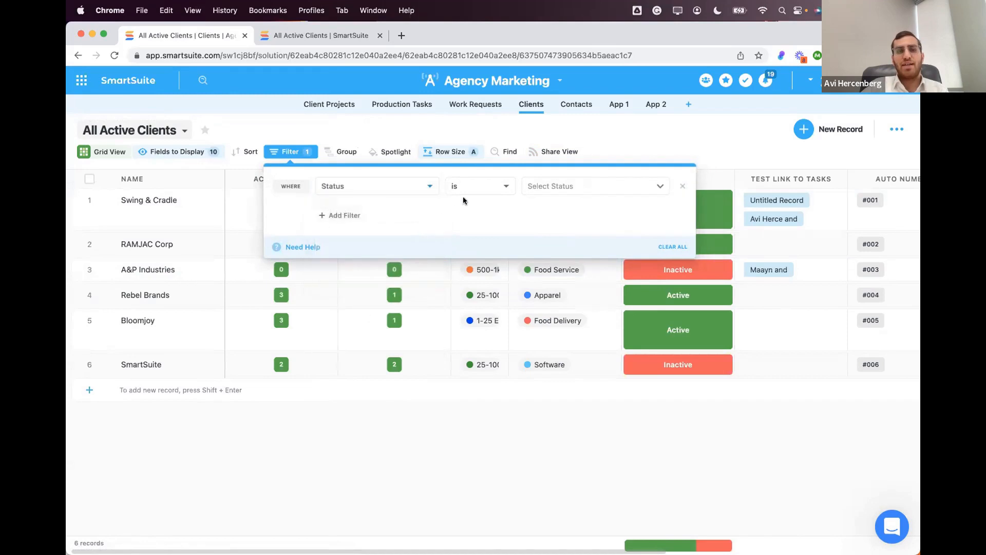
left_click(534, 187)
left_click(546, 230)
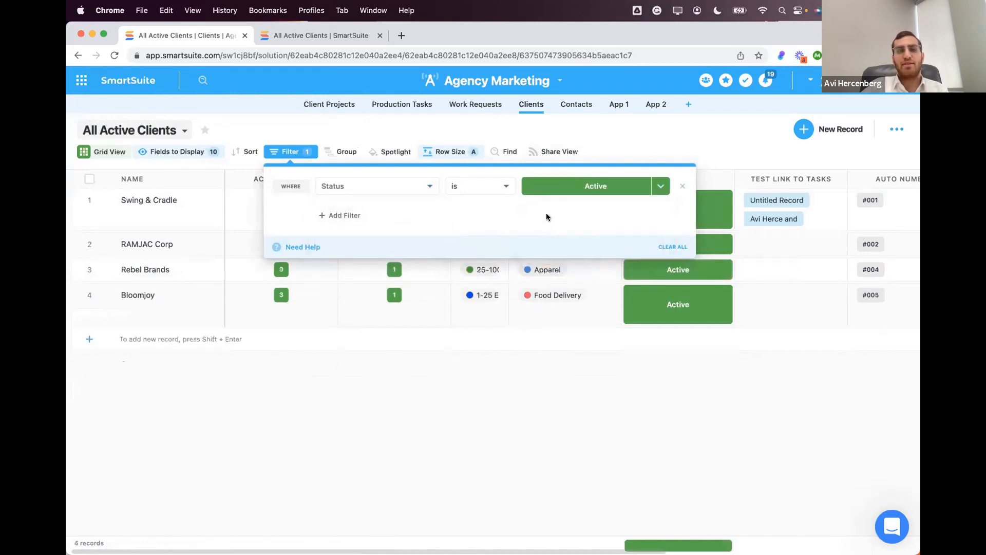
left_click(638, 130)
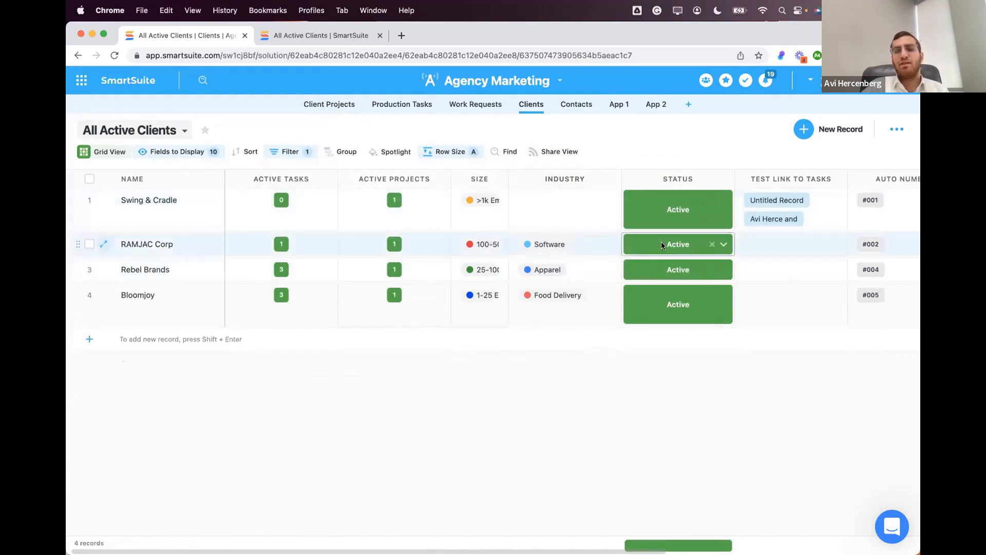
Remove the Active Tasks, Active Projects, Status and Test Link to tasks fields from the duplicated grid
scroll(683, 241, "right", 7)
left_click(180, 154)
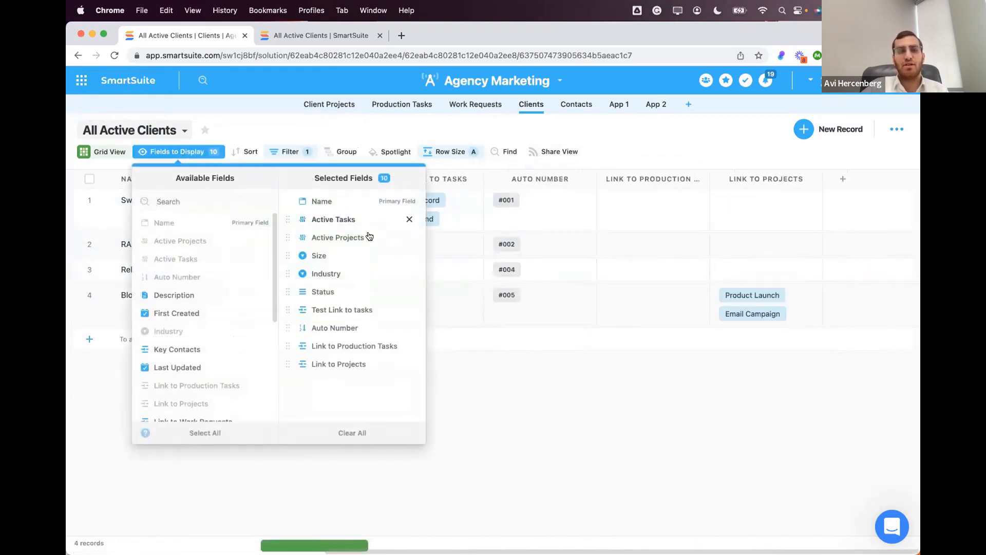
left_click(409, 220)
left_click(409, 220)
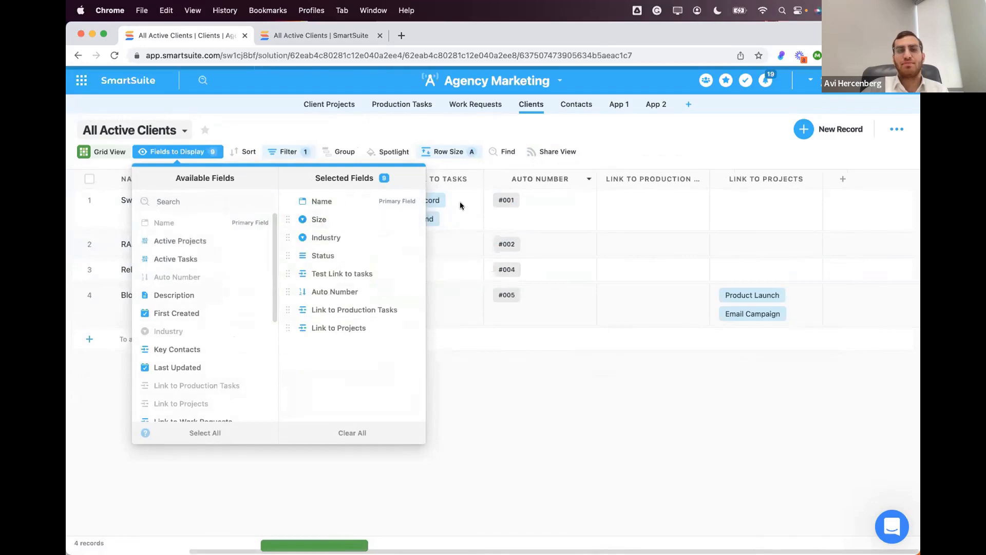
left_click(409, 255)
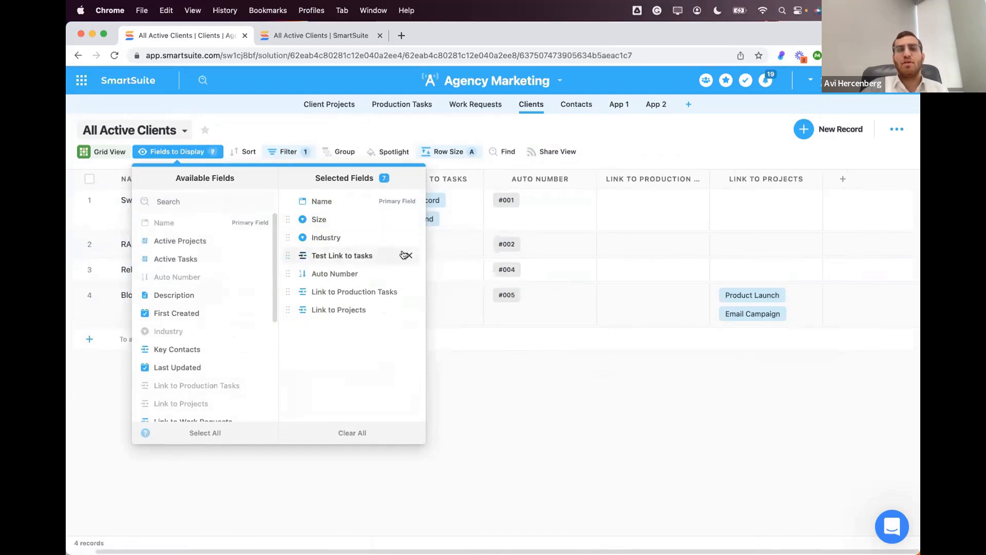
left_click(552, 125)
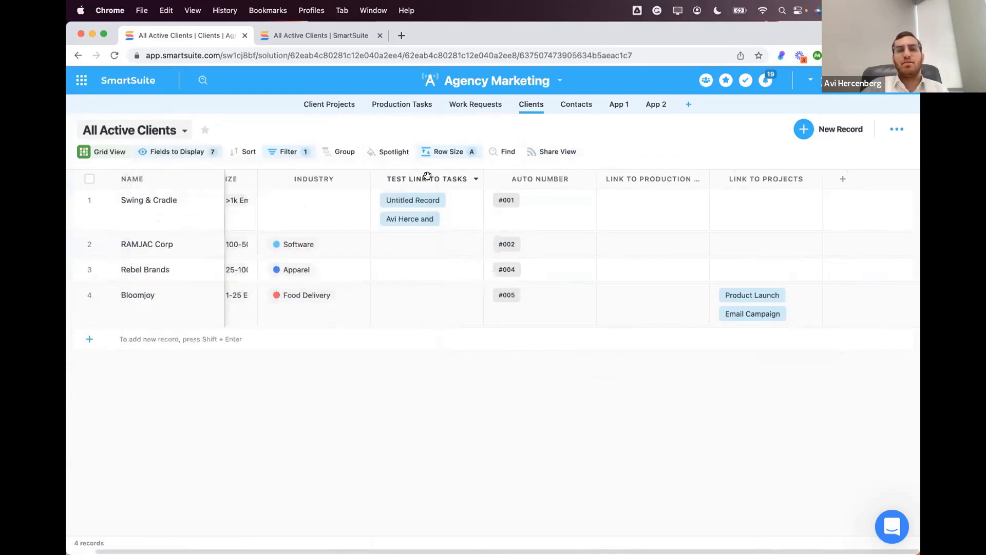
left_click(476, 179)
left_click(440, 311)
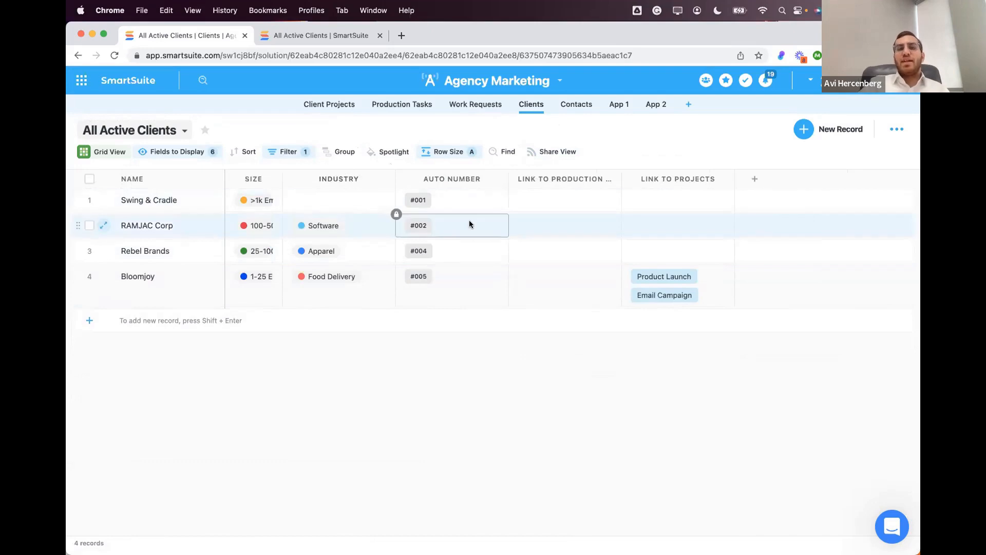
Examine the Industry field's settings, its full choices list and its entry options, and leave them without saving
left_click(345, 177)
scroll(341, 292, "down", 3)
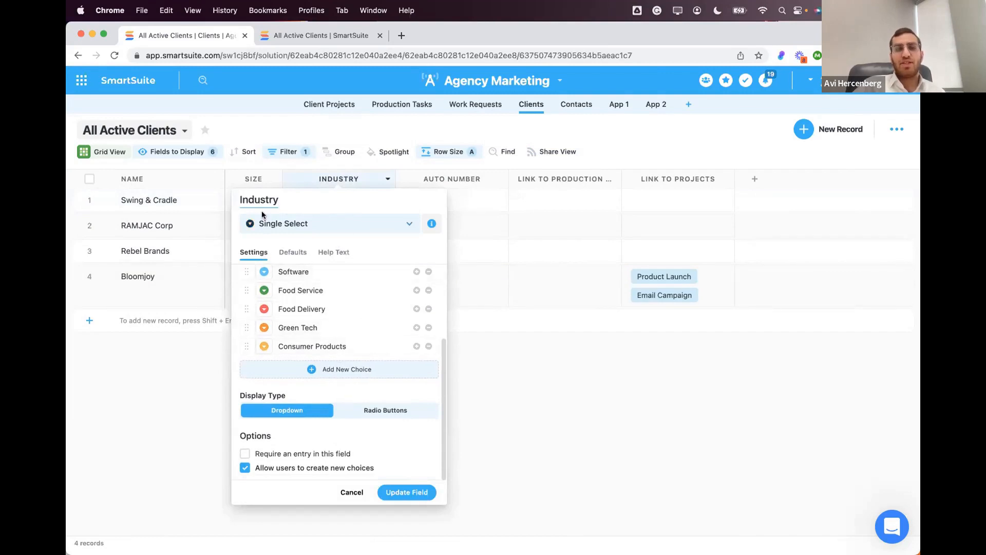
scroll(394, 301, "up", 3)
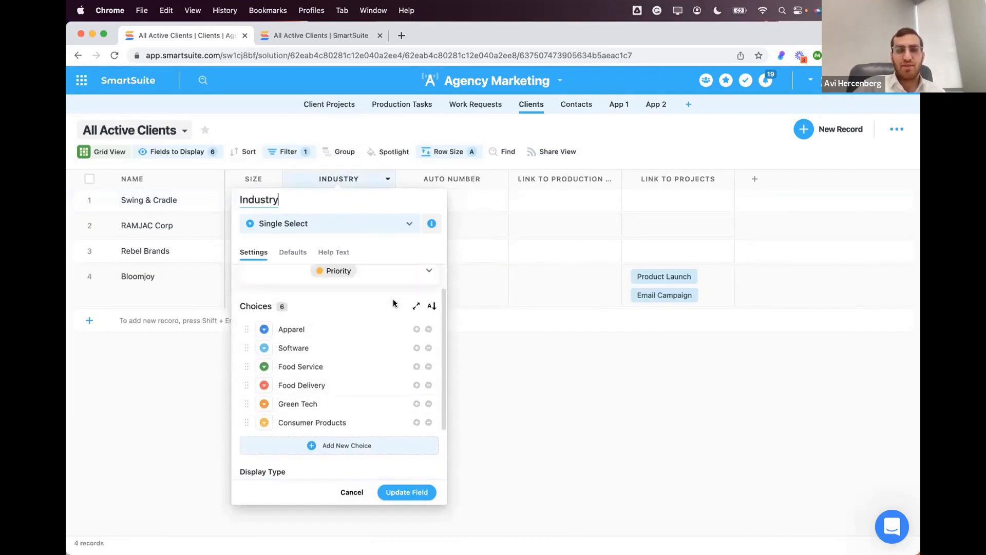
left_click(417, 306)
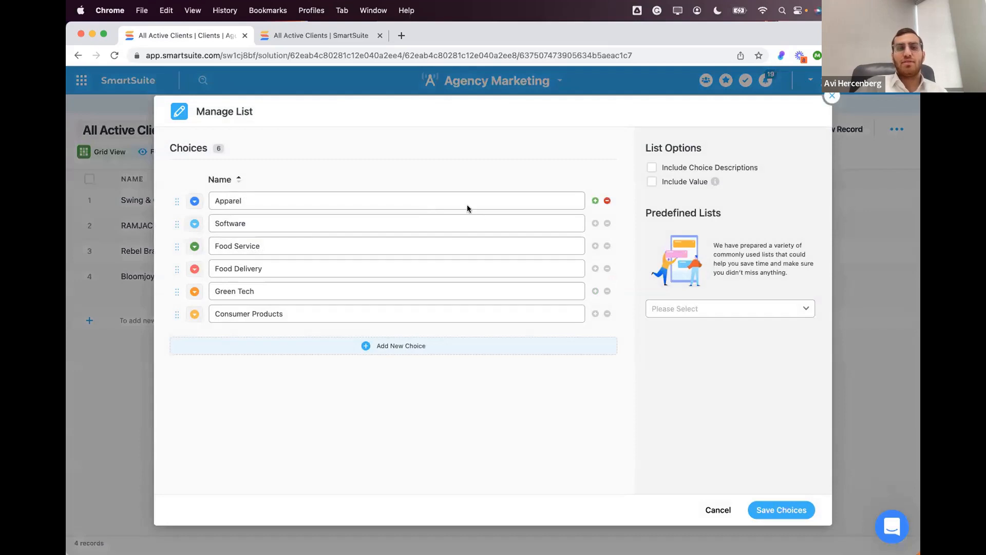
left_click(833, 96)
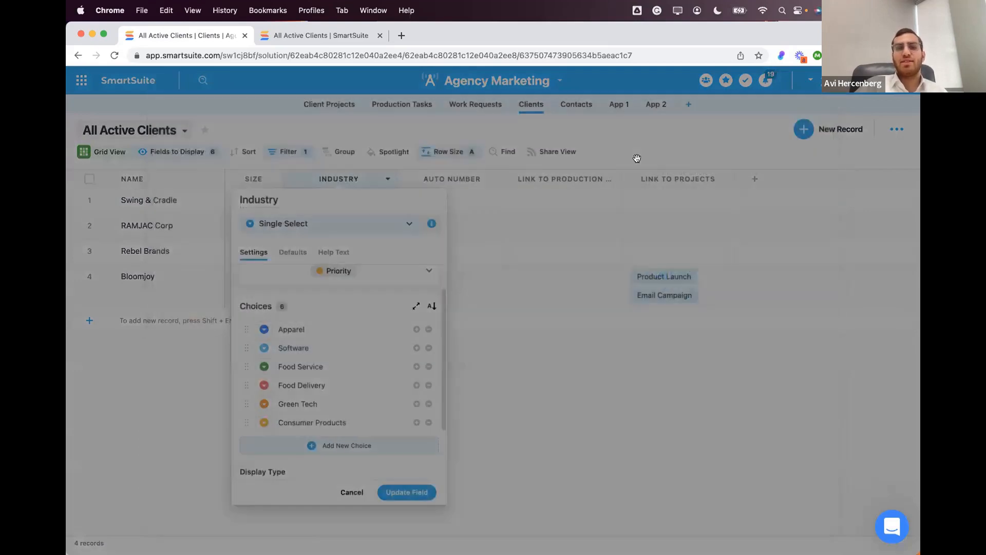
scroll(335, 401, "down", 1)
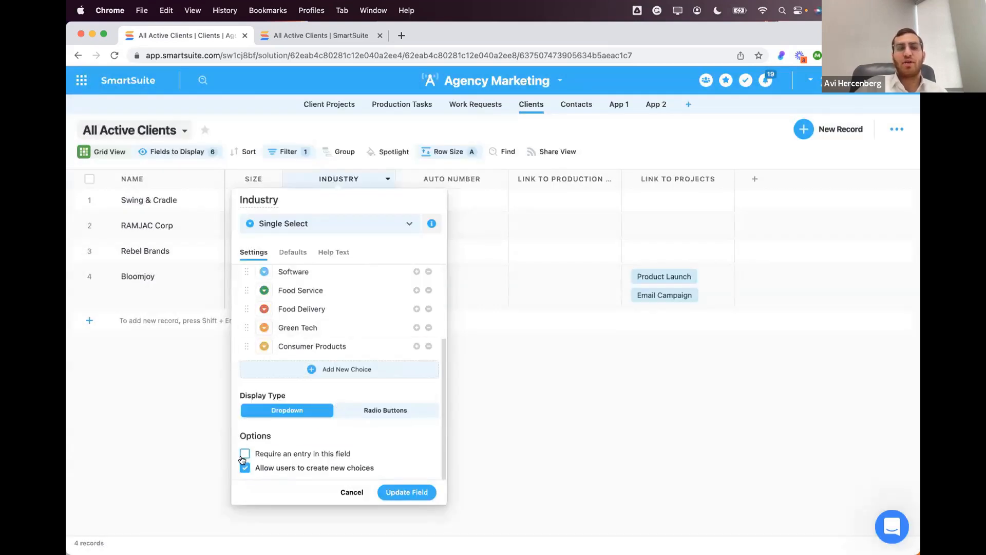
left_click(154, 420)
scroll(427, 241, "left", 3)
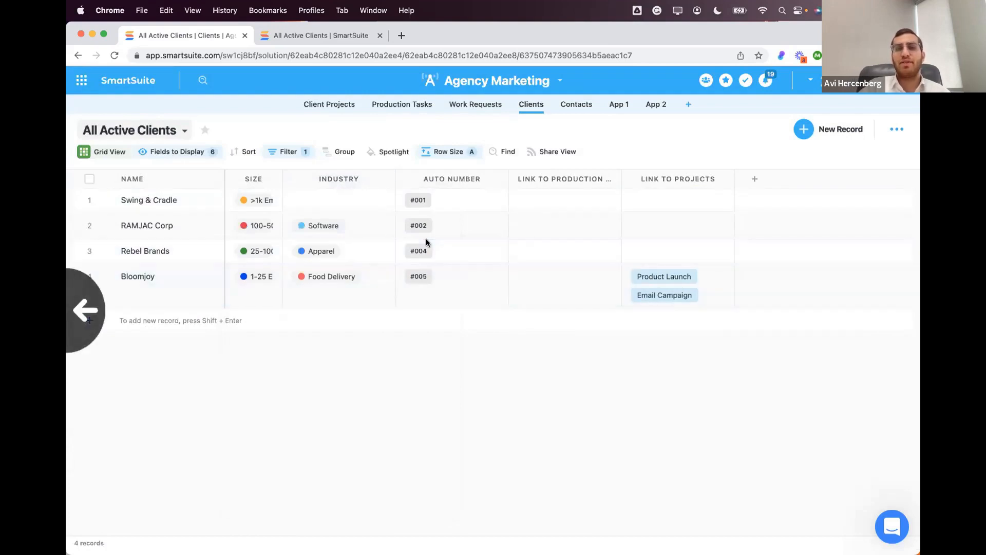
left_click(426, 240)
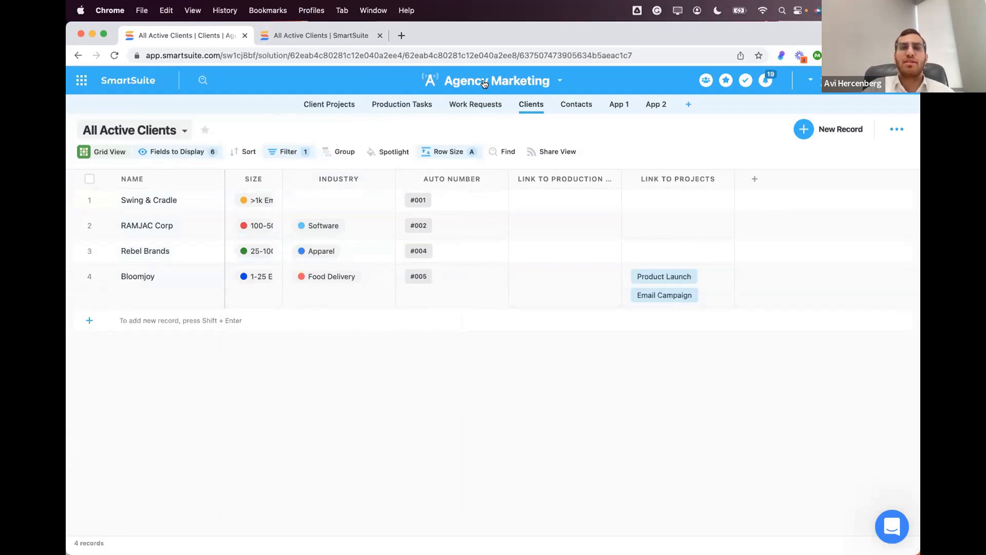
Review the management options of the Agency Marketing solution and of the Clients app
left_click(557, 81)
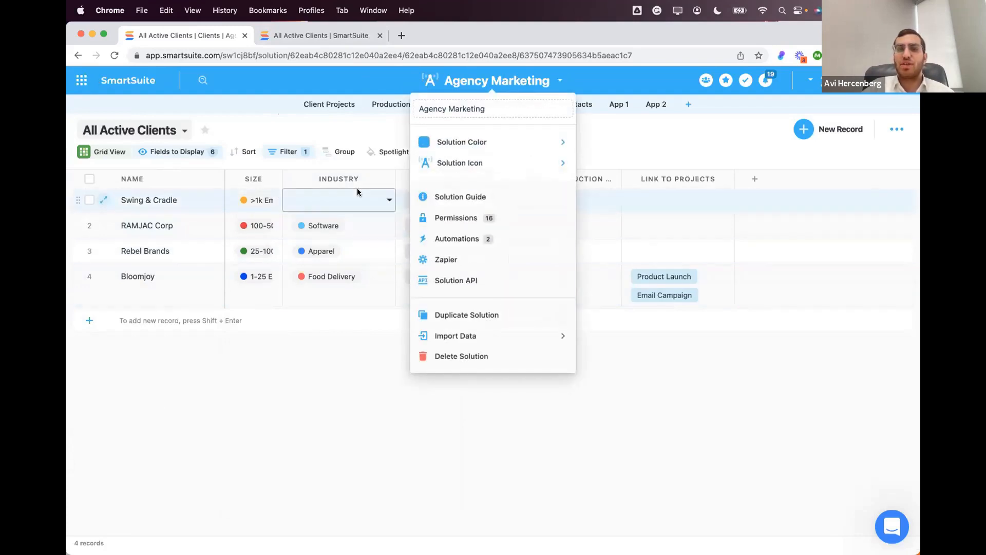
left_click(342, 108)
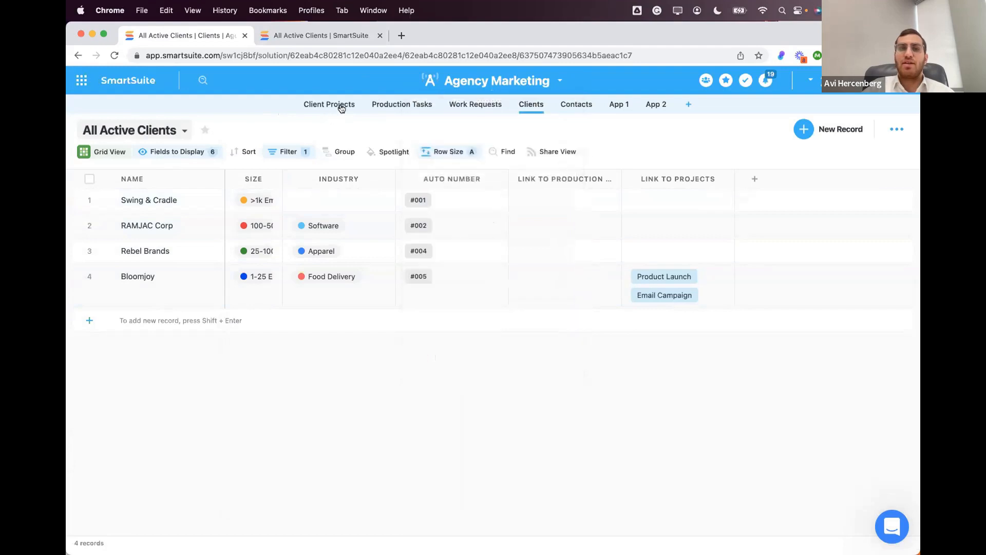
left_click(546, 106)
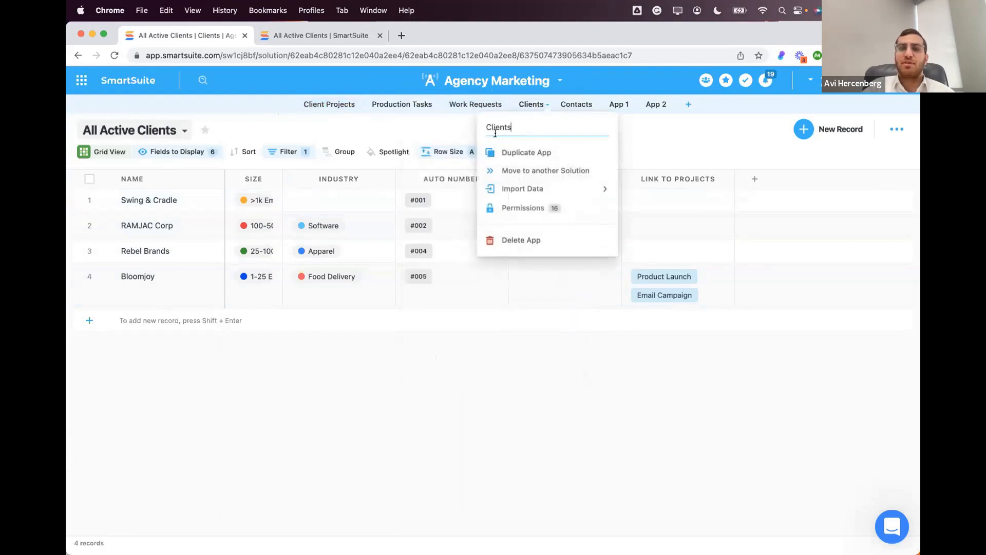
left_click(432, 129)
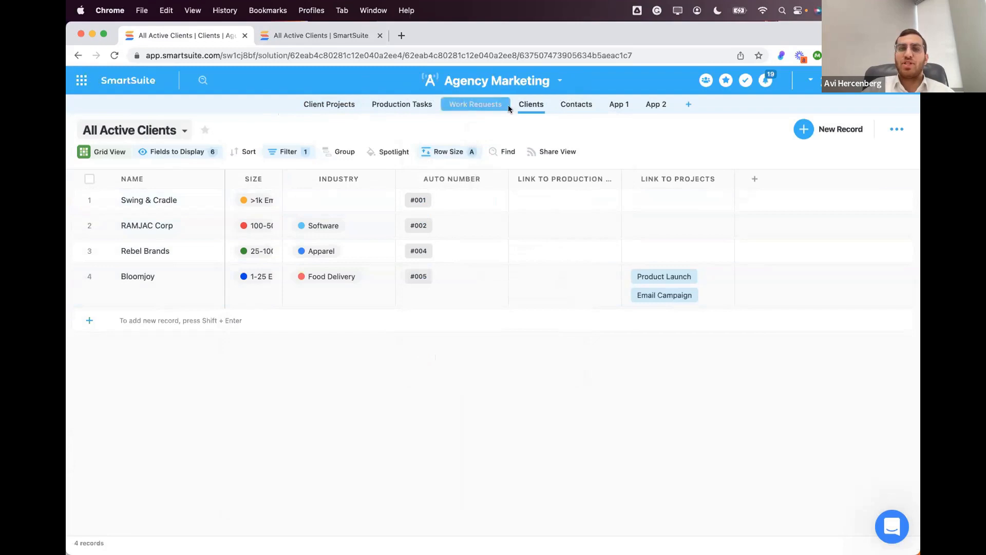
left_click(482, 105)
left_click(532, 105)
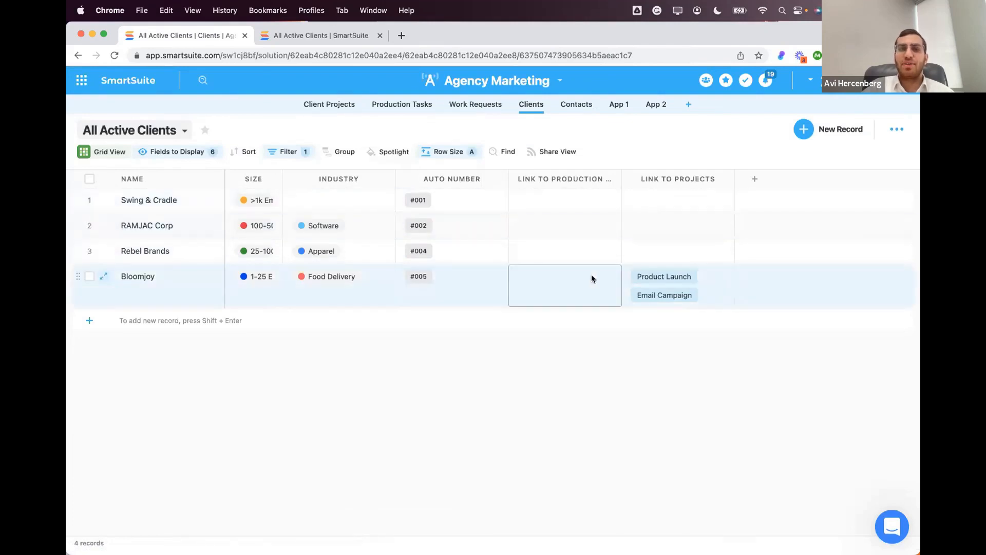
Review the public and private views of the Clients app and the options for adding a public view
left_click(183, 129)
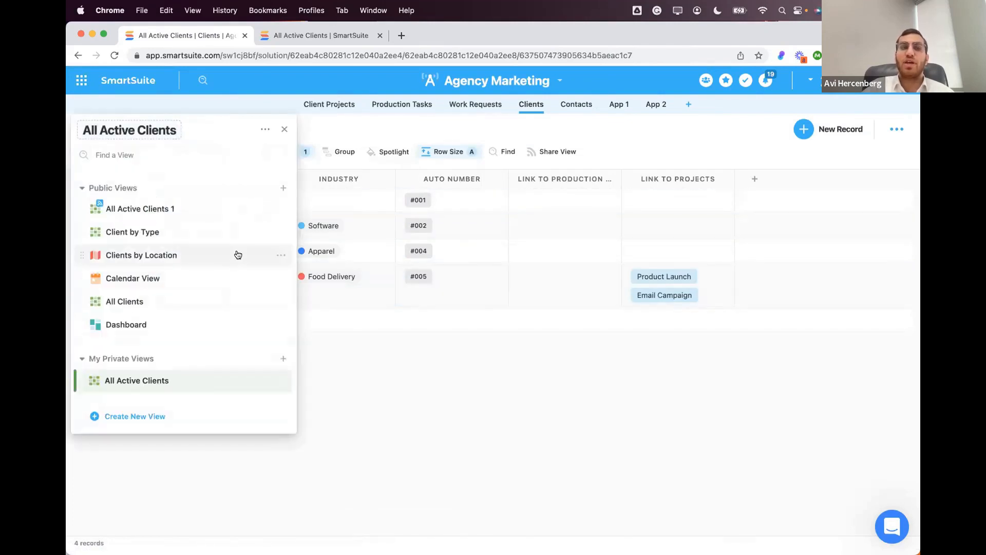
left_click(283, 188)
left_click(449, 131)
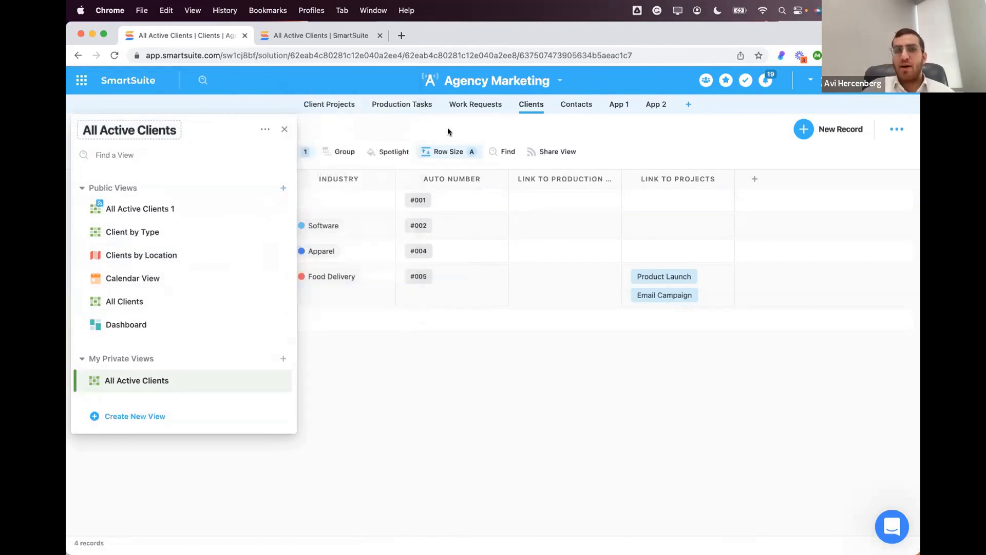
Review the Agency Marketing solution's options and its Solution Guide, including the guide's editing mode, and leave the guide without saving
left_click(448, 132)
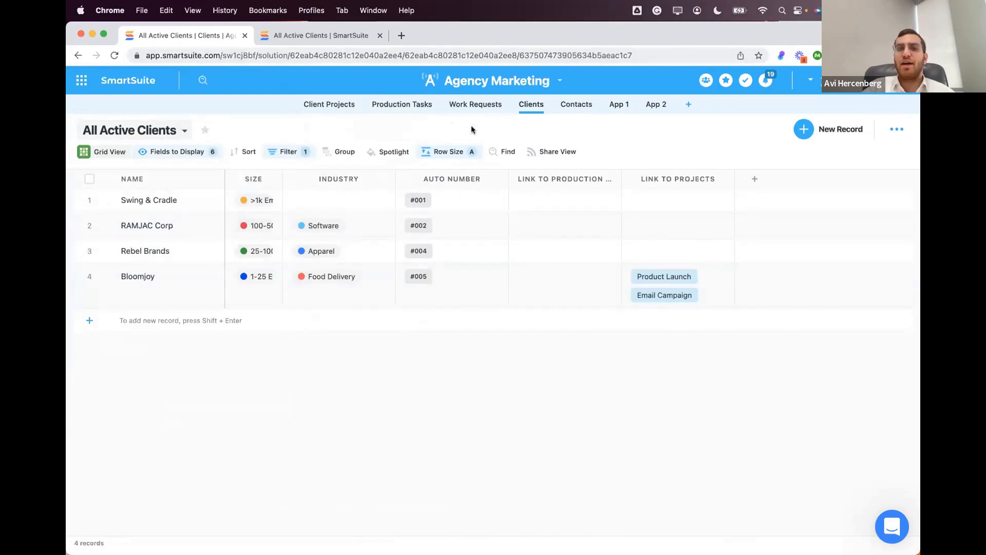
left_click(476, 77)
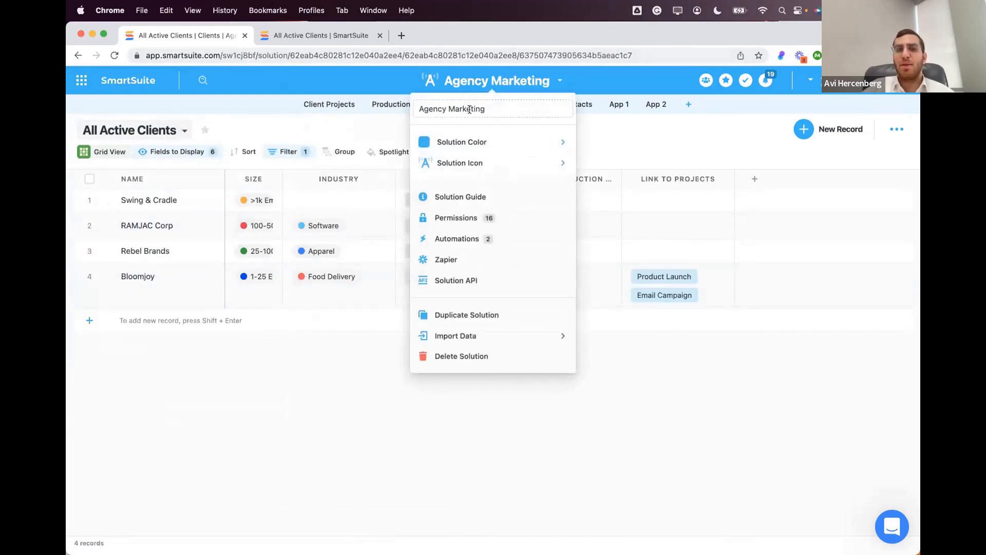
mouse_move(480, 164)
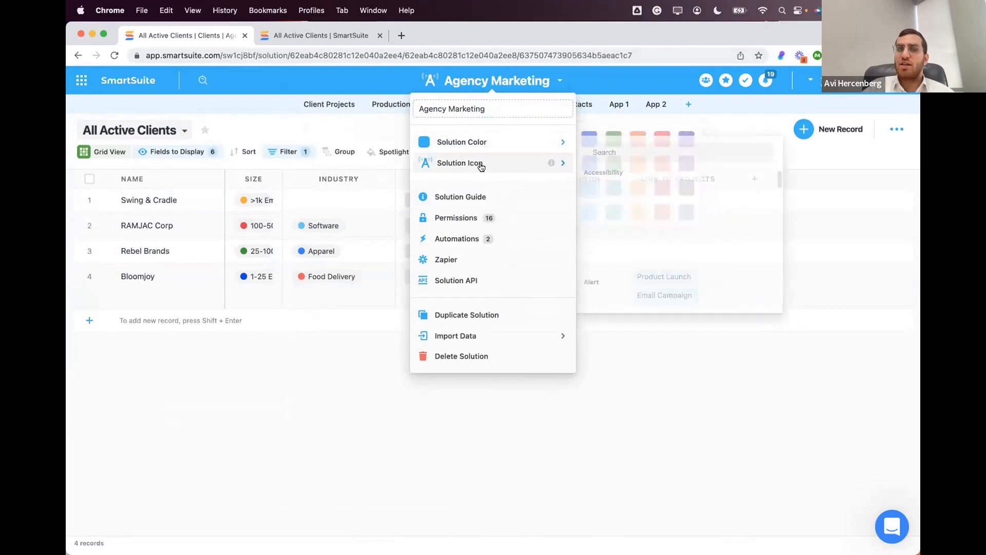
left_click(480, 196)
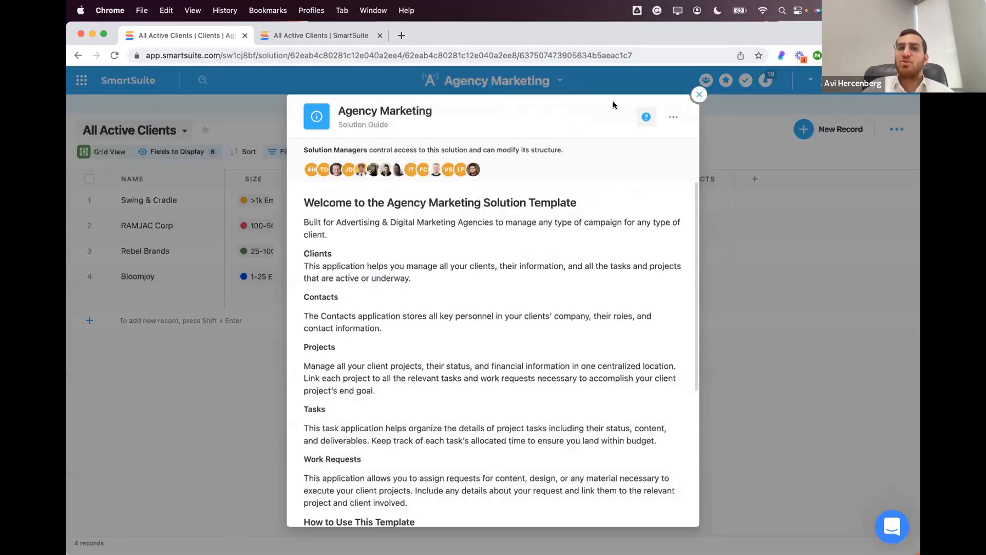
left_click(674, 117)
left_click(652, 150)
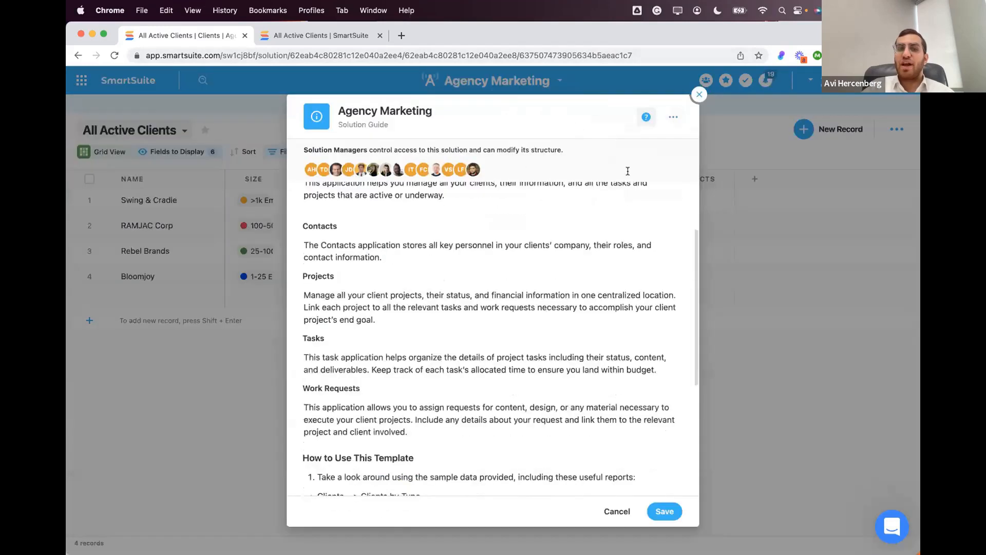
scroll(628, 171, "up", 6)
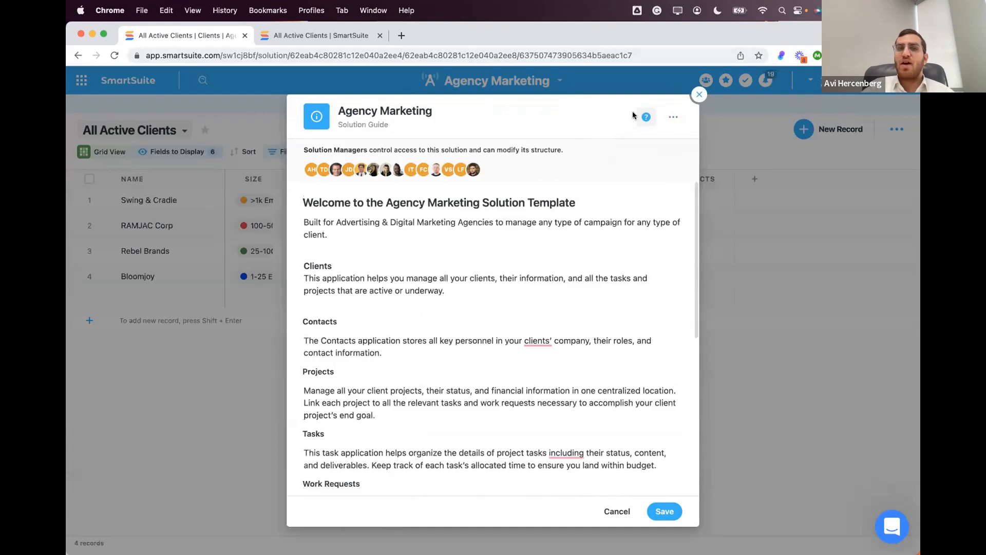
left_click(700, 94)
Restrict the solution permissions to specific teams with full access and review the available teams without adding any
left_click(483, 218)
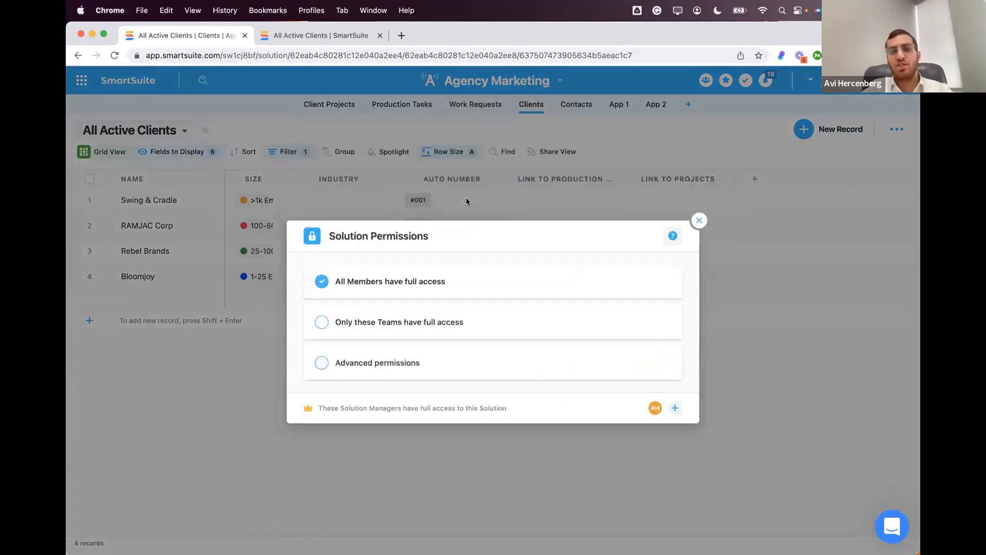
left_click(430, 317)
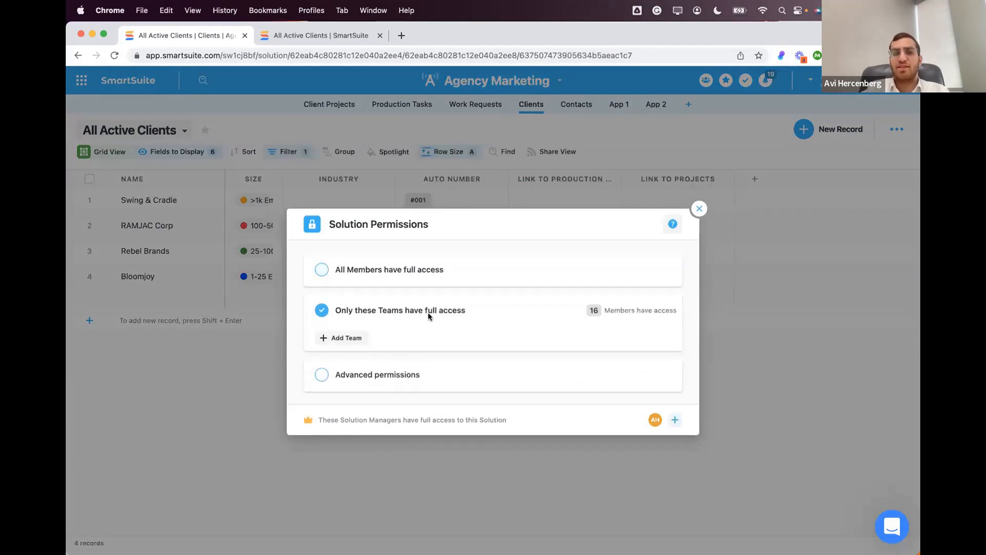
left_click(352, 337)
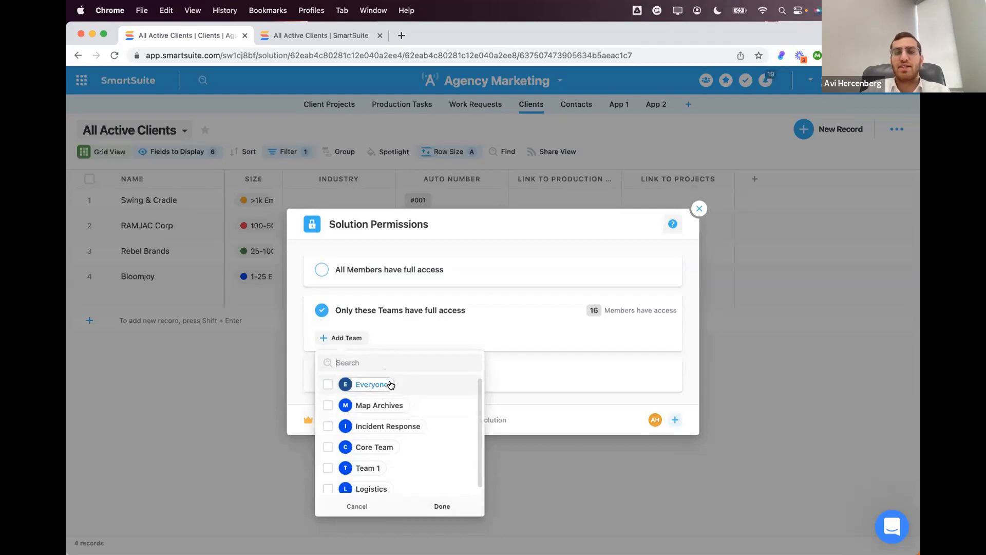
left_click(415, 319)
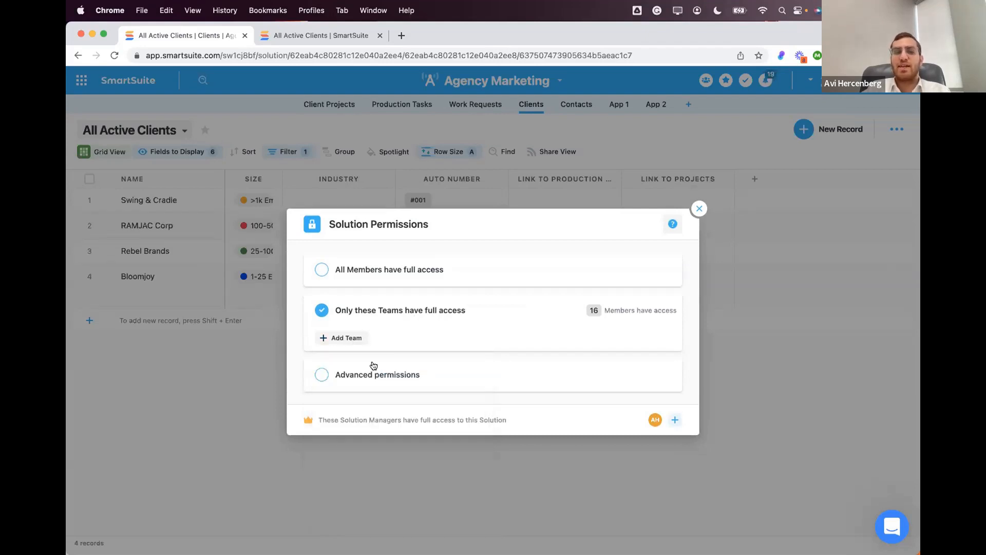
Switch the solution permissions to Advanced permissions and pick a member to receive access
left_click(320, 375)
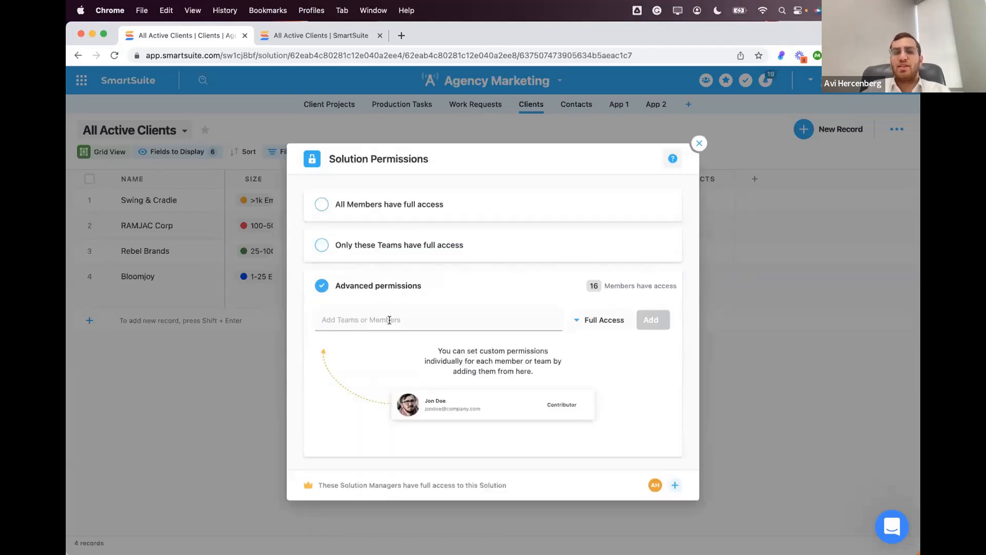
left_click(389, 320)
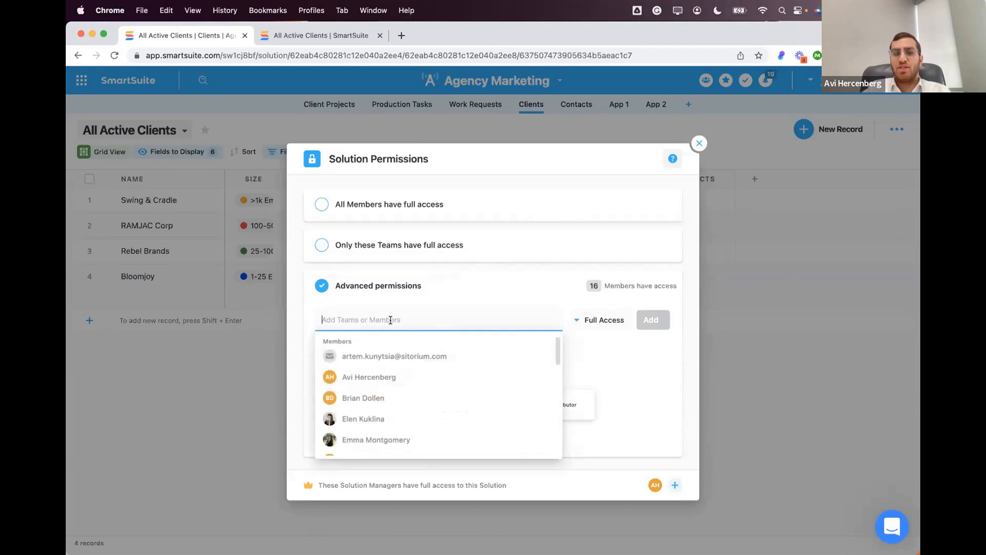
left_click(392, 378)
Review the access levels from Full Access to Viewer and leave the solution permissions without adding the chosen member
left_click(622, 319)
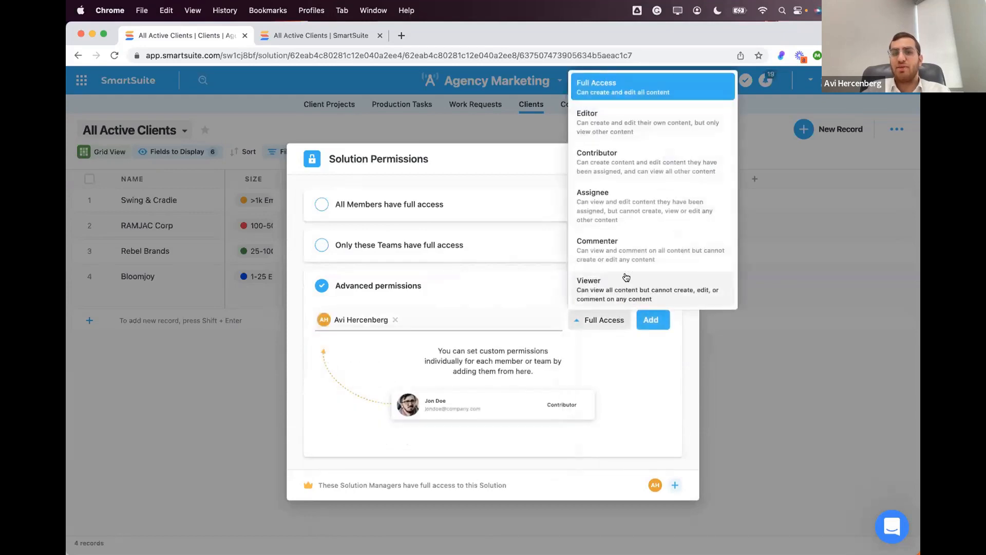
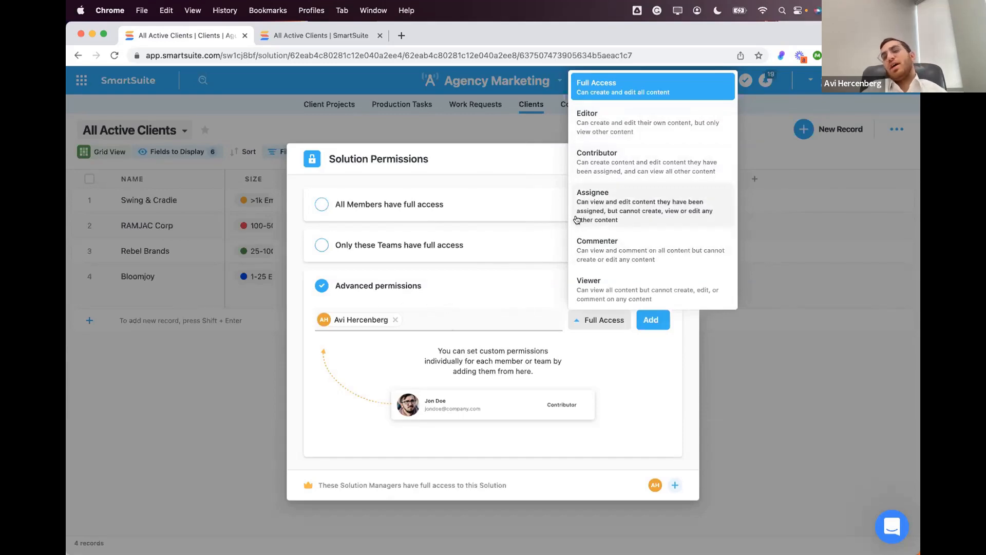
left_click(445, 291)
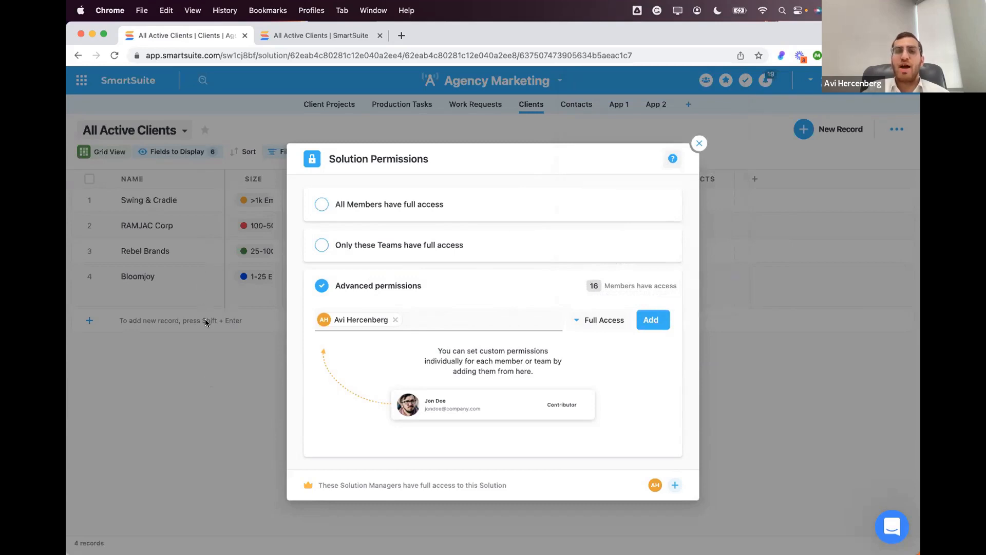
left_click(591, 319)
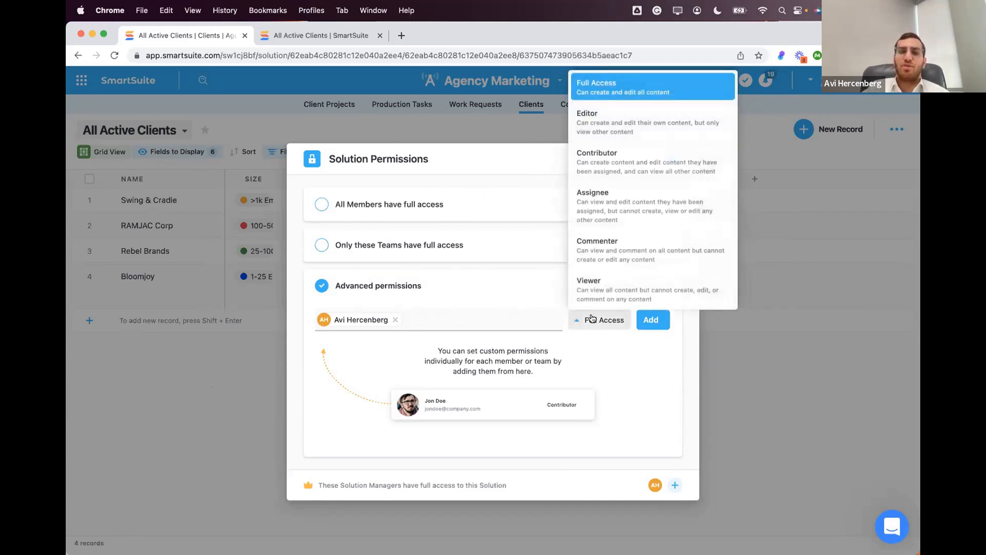
left_click(476, 301)
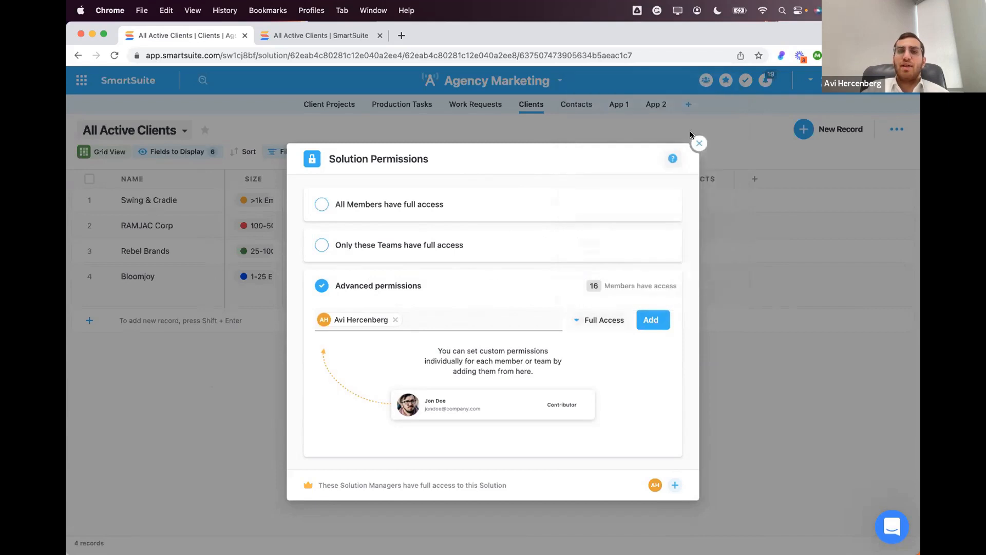
left_click(698, 145)
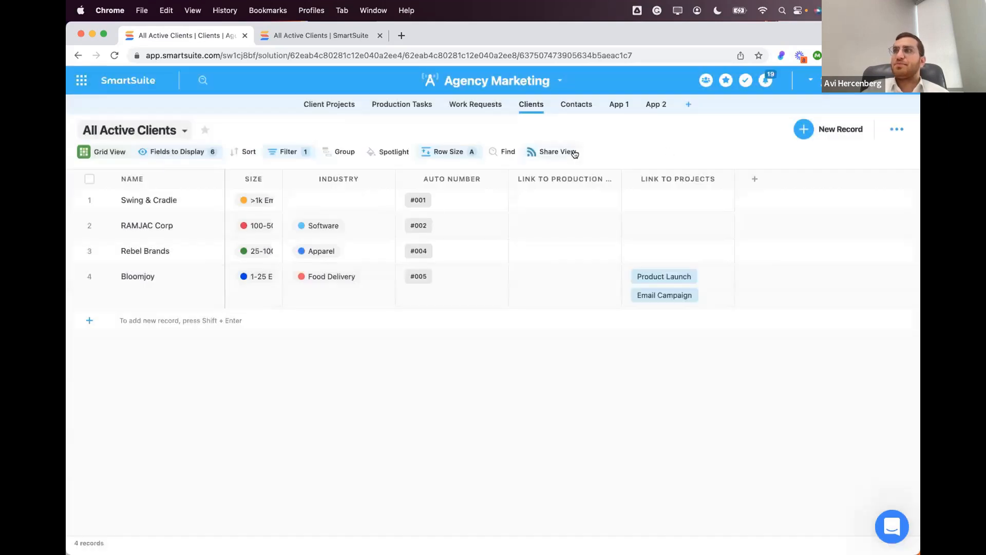
Examine the Clients app's Override Solution Permissions option and its access levels, and exit the app permissions without saving
left_click(547, 106)
left_click(537, 205)
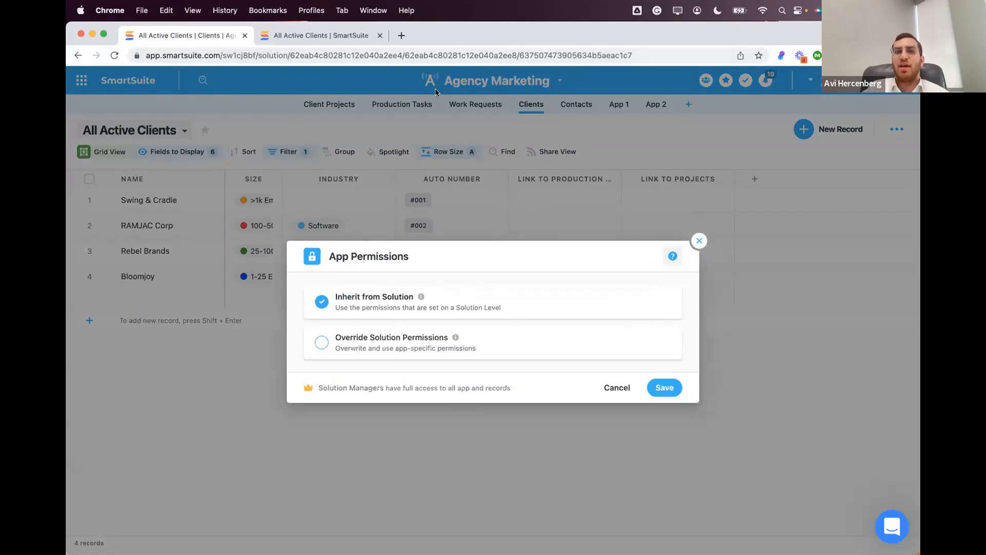
left_click(322, 343)
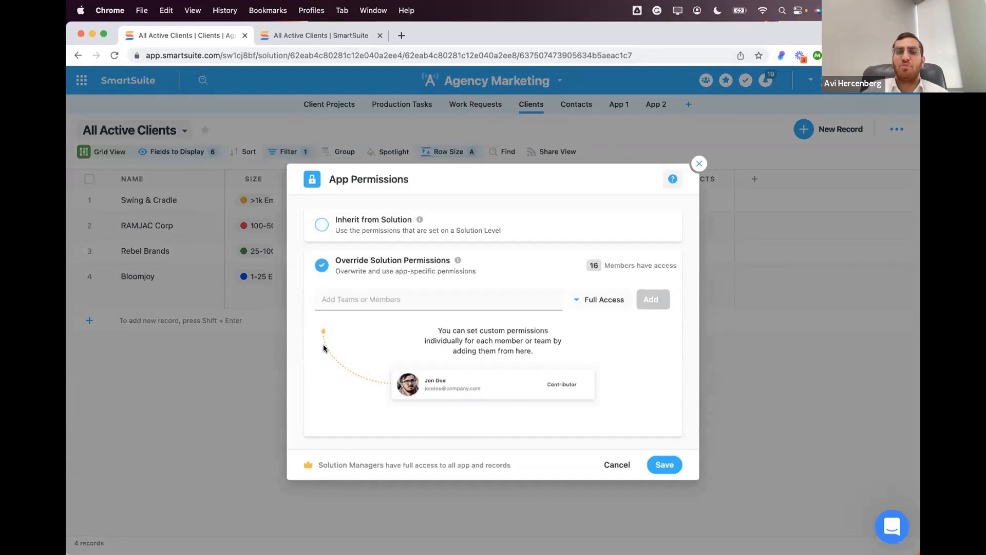
left_click(461, 298)
left_click(623, 298)
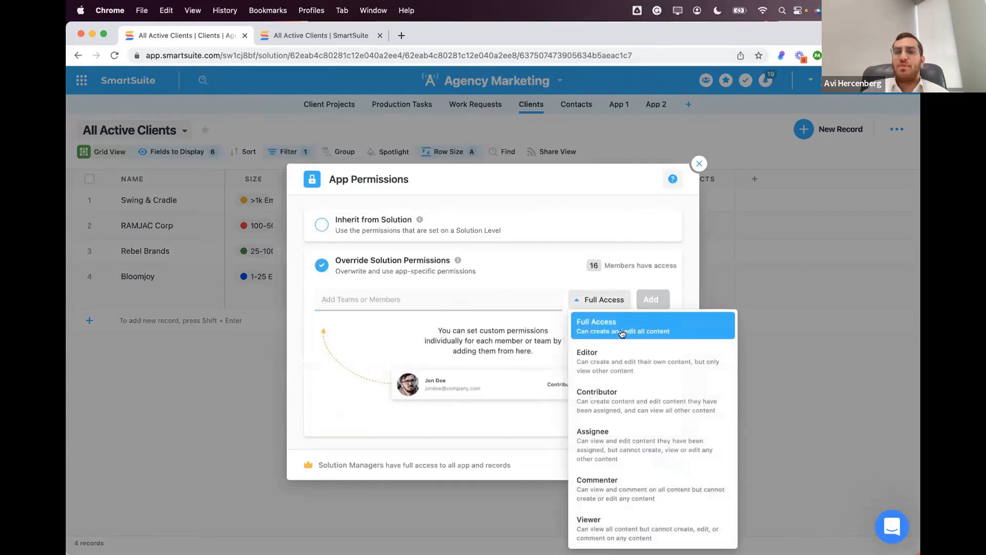
left_click(595, 300)
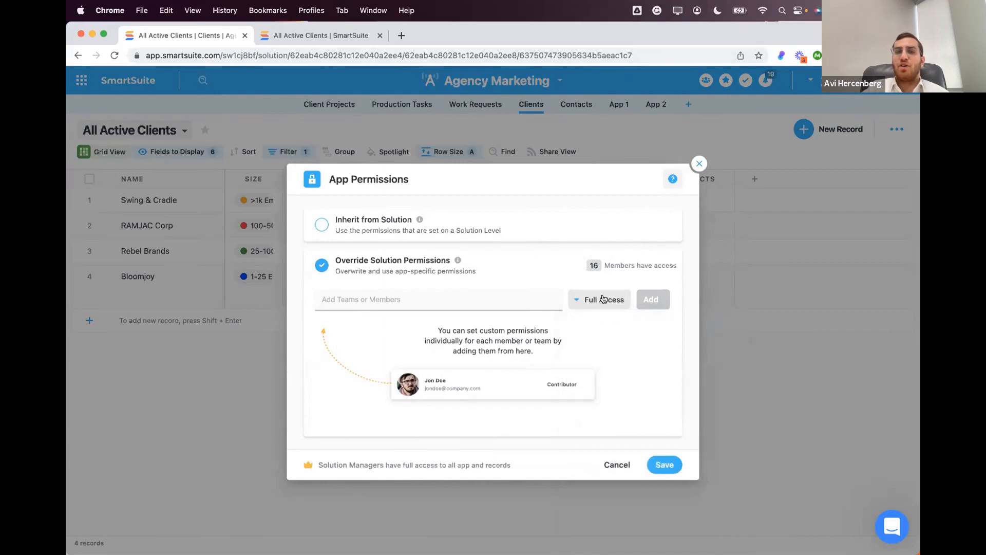
left_click(604, 299)
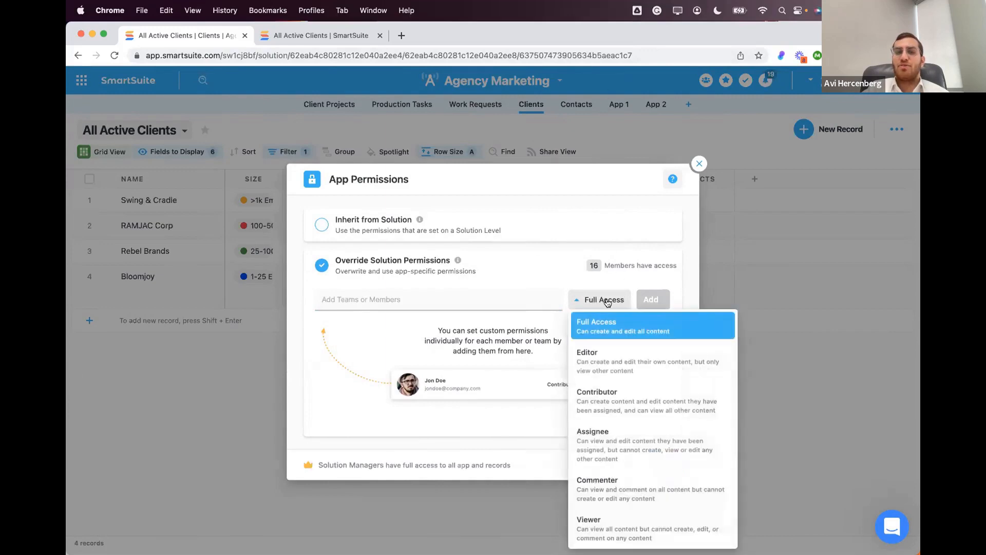
left_click(449, 297)
left_click(699, 164)
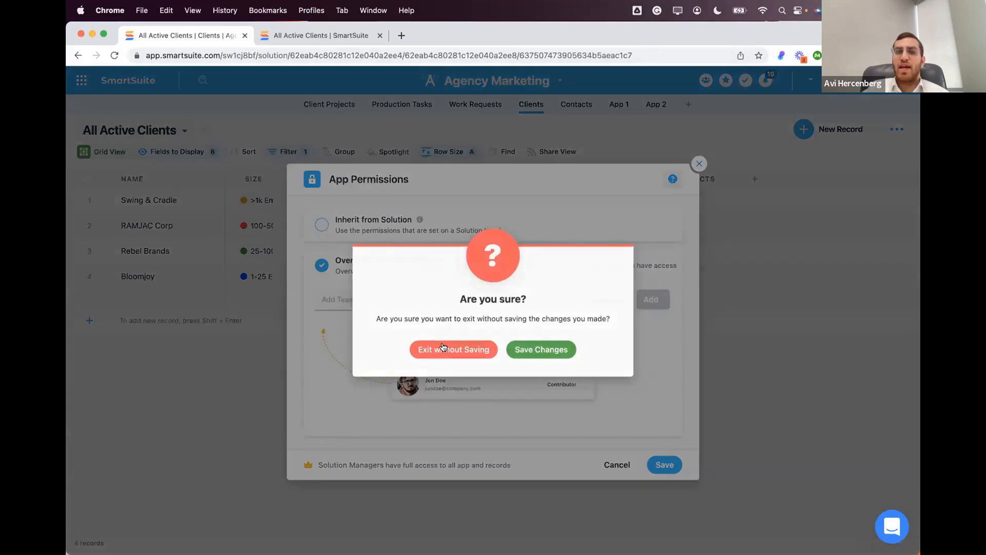
left_click(444, 348)
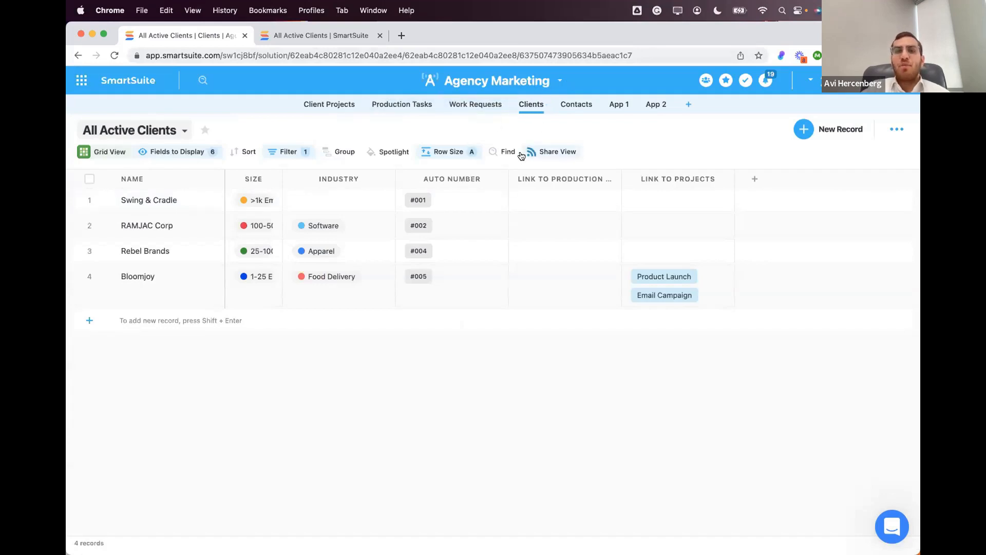
Review the Agency Marketing solution's automations for Production Tasks and Work Requests
left_click(524, 81)
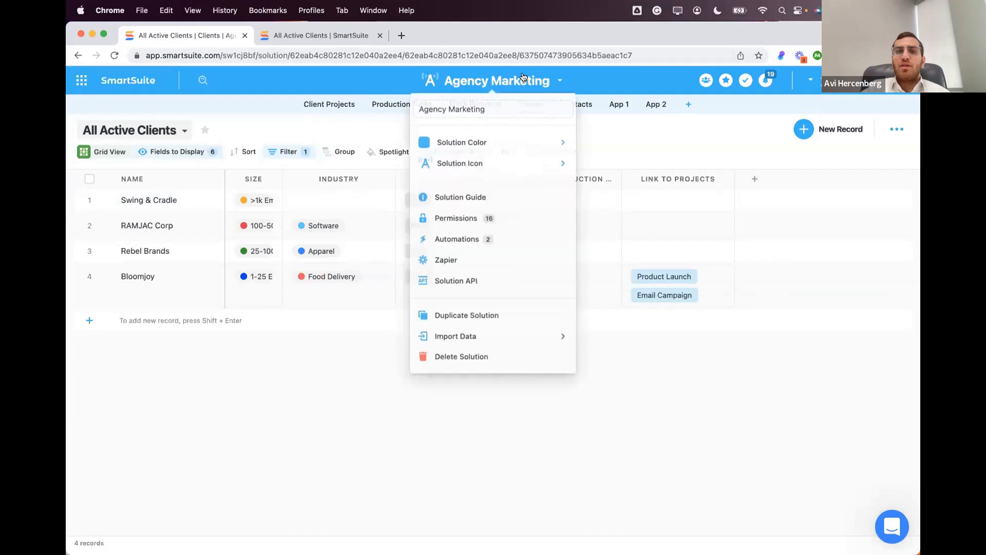
left_click(456, 239)
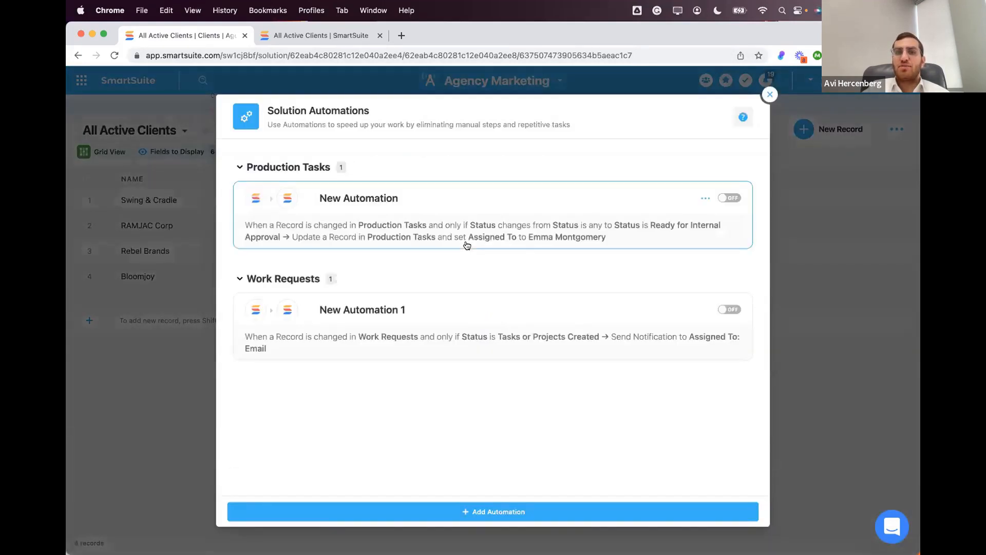
left_click(768, 94)
Look over the SmartSuite integrations page on Zapier from the solution's options and return to the Clients grid
left_click(537, 82)
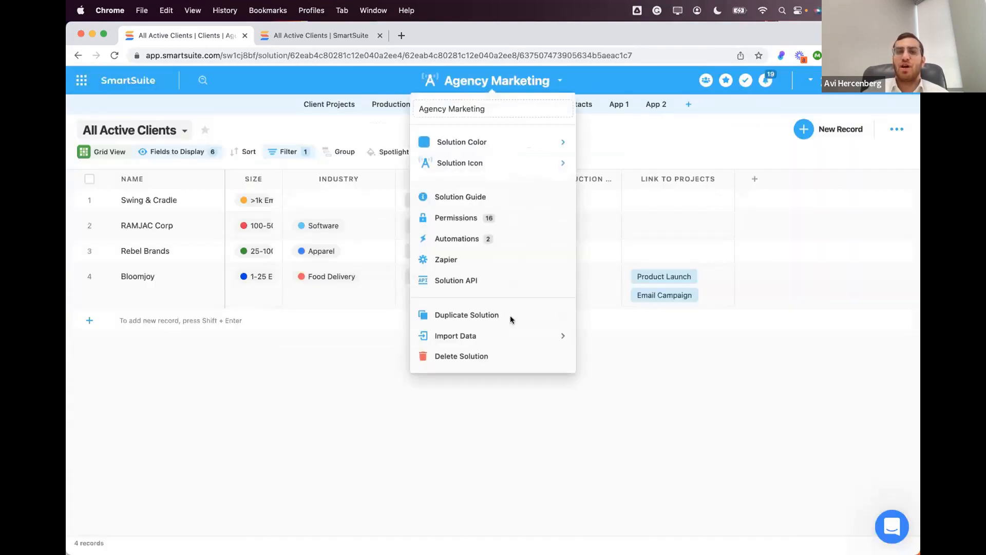
left_click(467, 257)
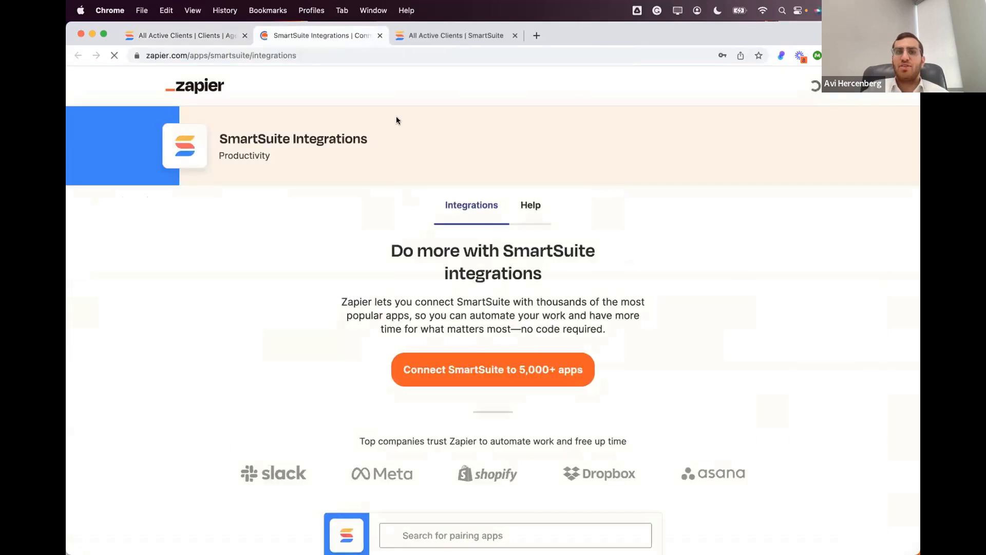
scroll(442, 278, "down", 4)
scroll(442, 278, "up", 4)
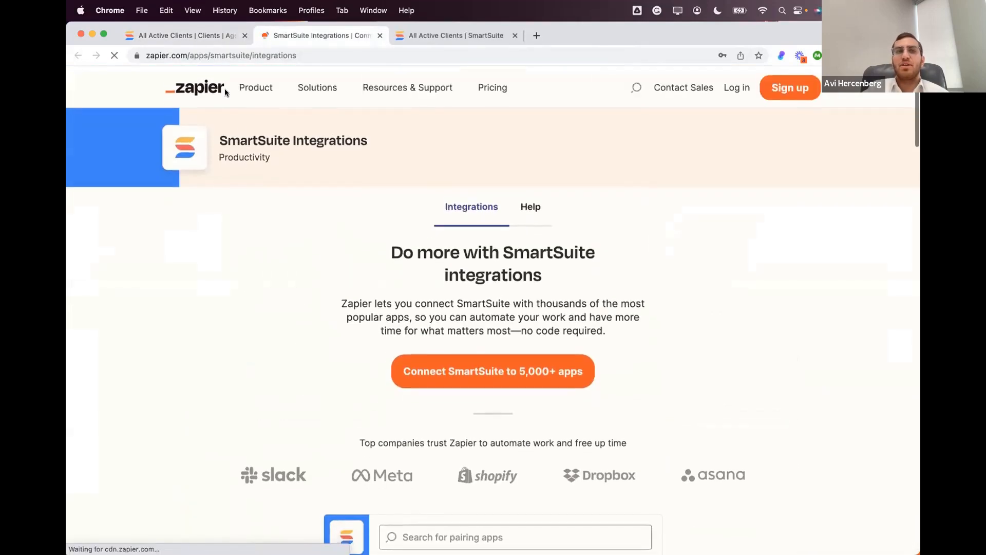
left_click(195, 35)
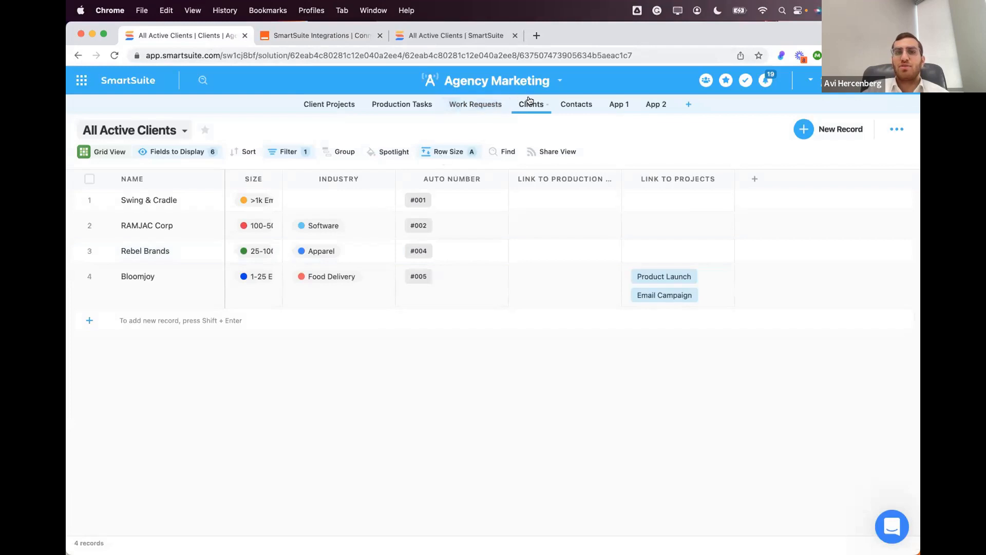
View the Agency Marketing solution's API documentation, including the Metadata section, and return to the Clients grid
left_click(516, 80)
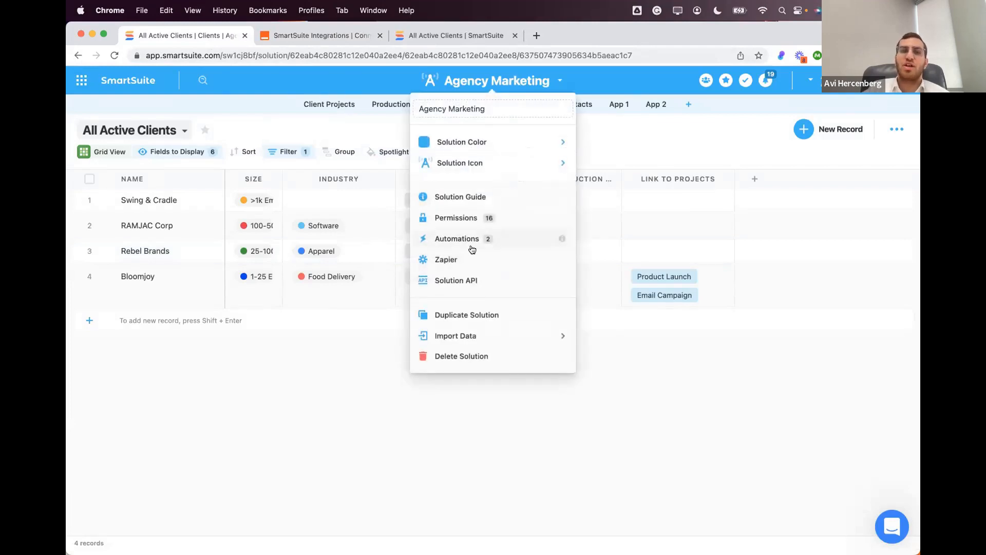
left_click(468, 280)
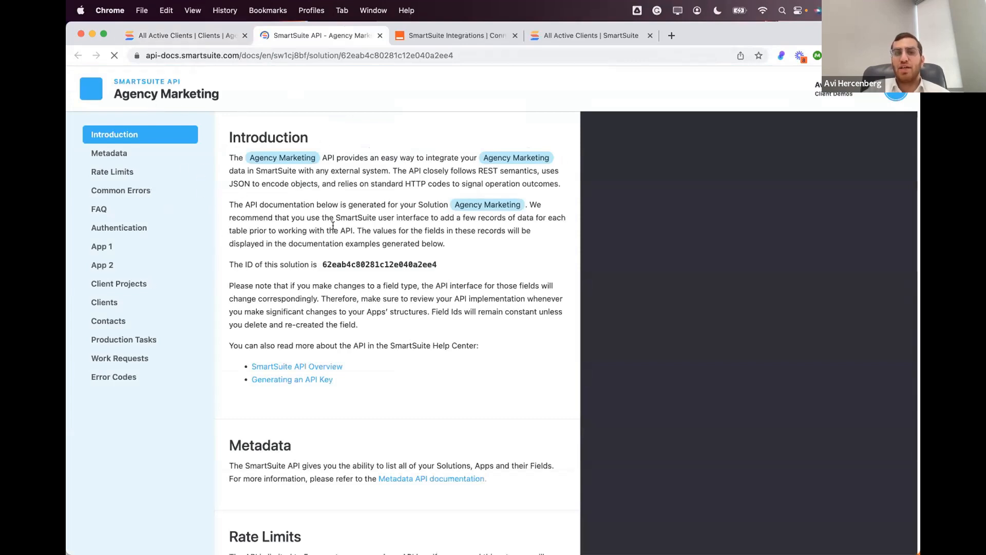
left_click(121, 154)
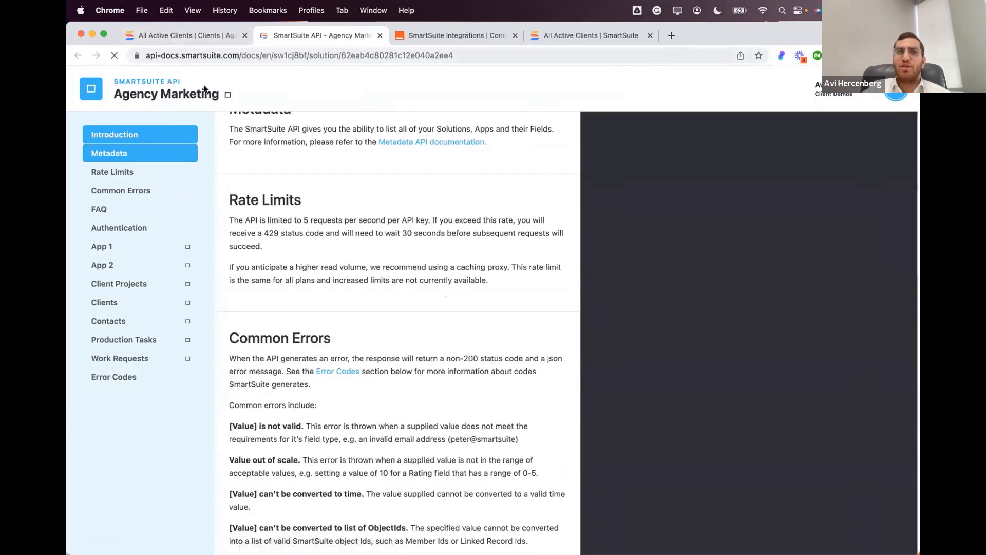
left_click(197, 36)
View the import formats offered for the Agency Marketing solution and exit the solution's options
left_click(492, 88)
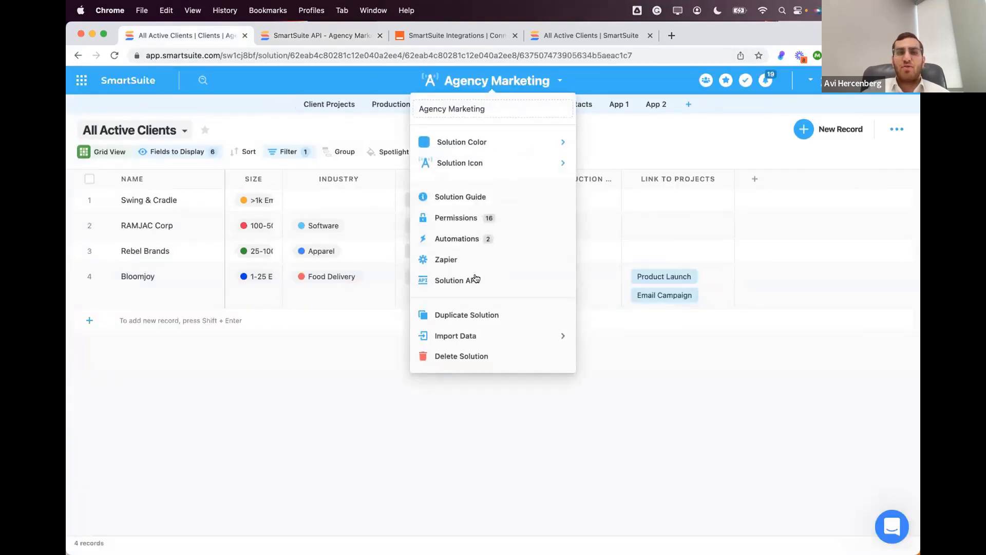
mouse_move(490, 335)
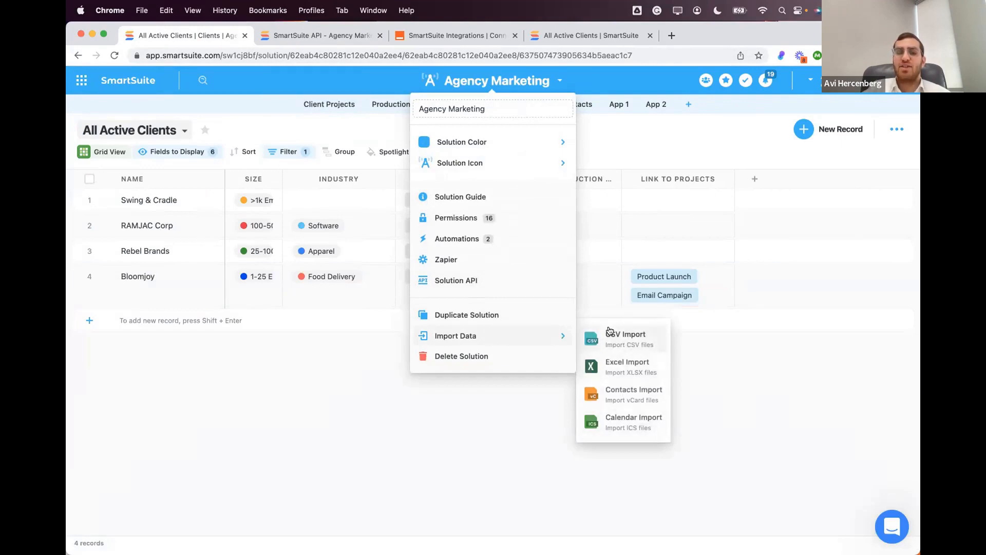
left_click(442, 392)
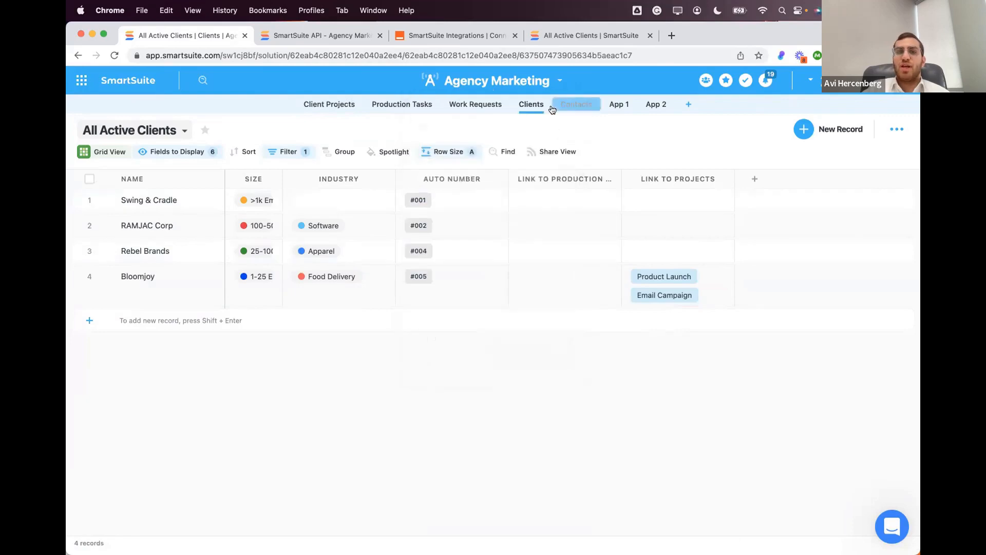
Look at the destination solutions offered for moving the Clients app to another solution, and exit without moving it
left_click(544, 106)
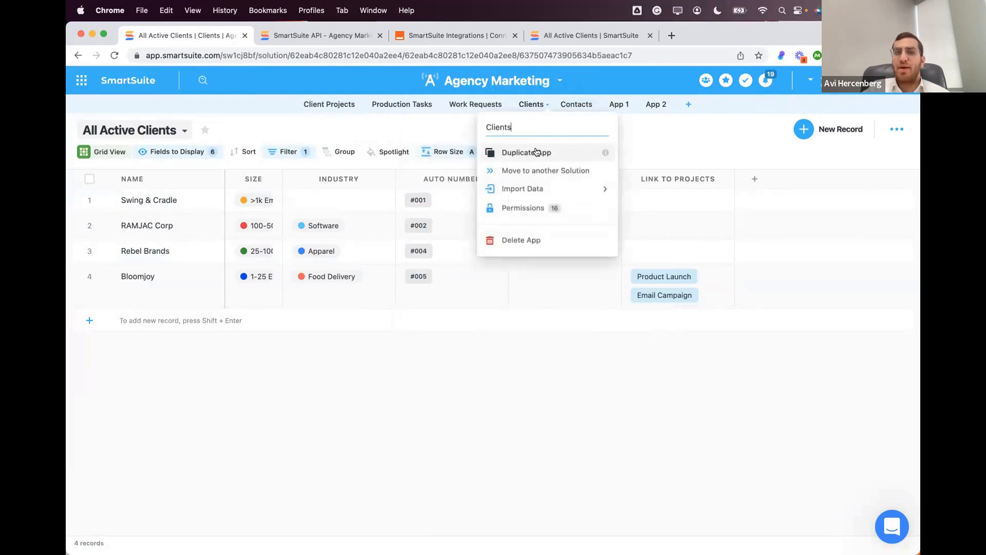
left_click(541, 171)
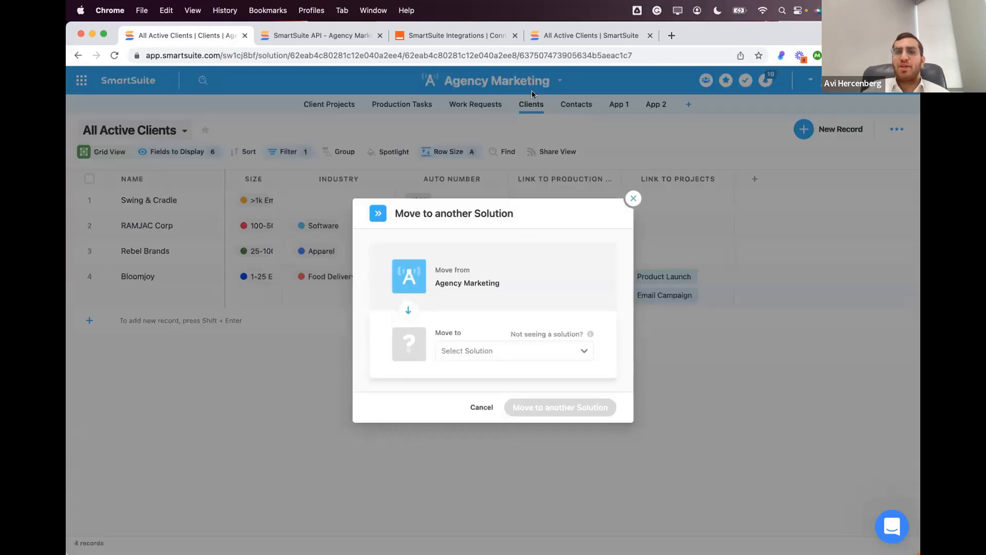
left_click(511, 353)
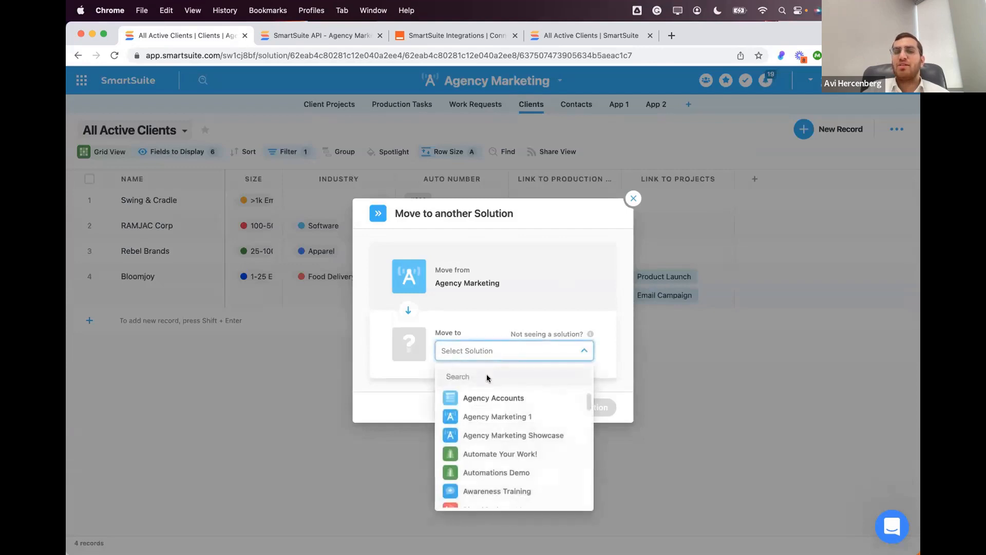
left_click(485, 351)
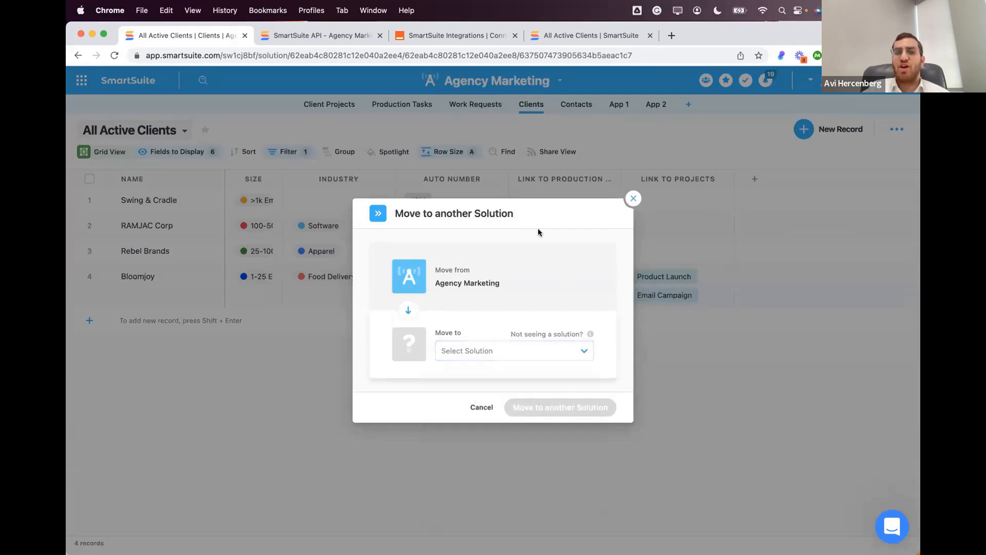
left_click(632, 200)
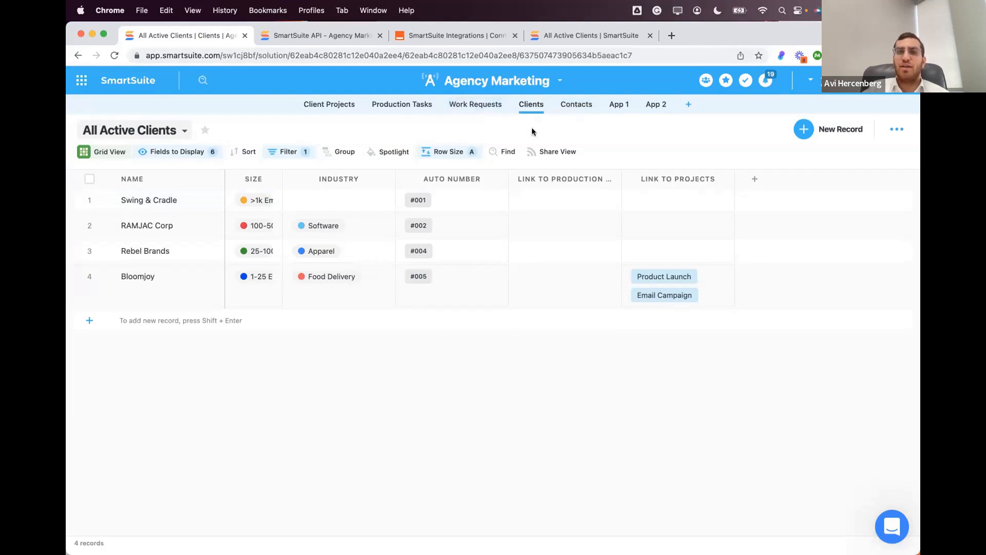
View the Clients app's data import formats and exit the app's options
left_click(544, 105)
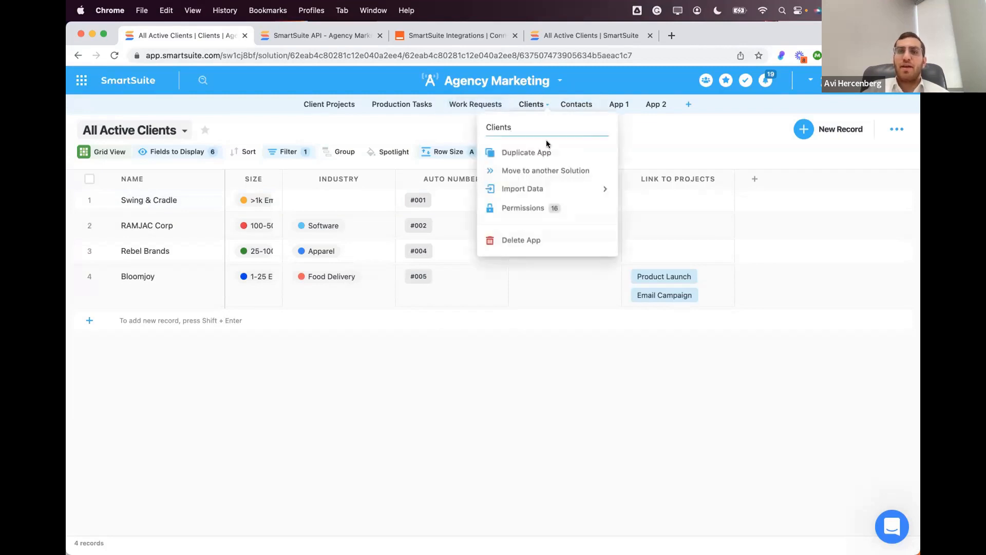
mouse_move(527, 190)
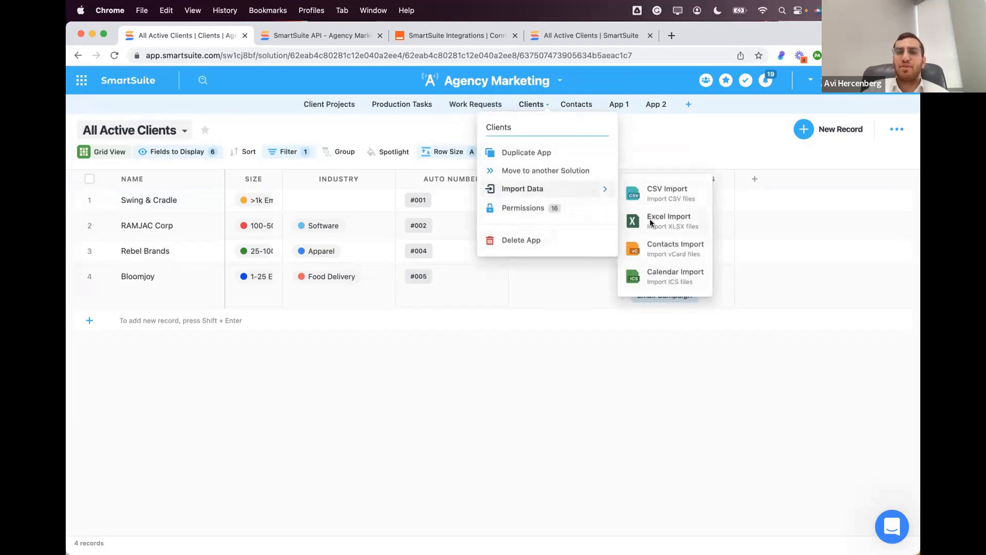
left_click(646, 151)
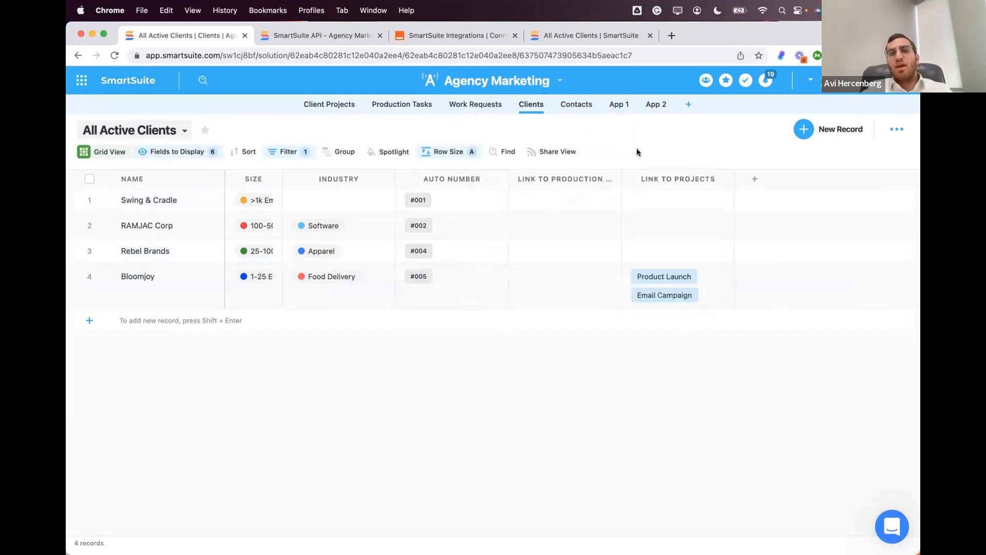
Open the Swing & Cradle client record and examine its activity history, expanding the Test Link to tasks and Yes / No field updates
left_click(102, 200)
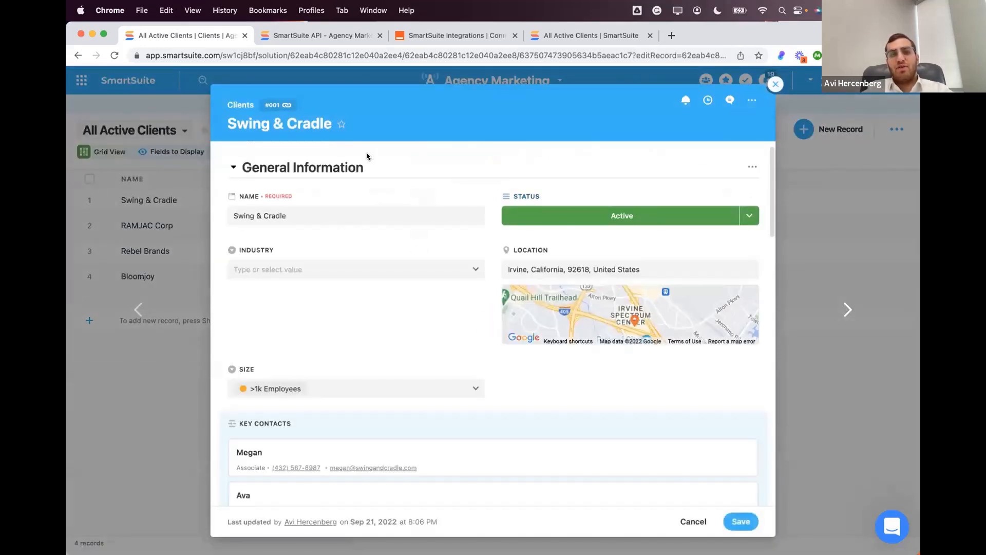
left_click(276, 107)
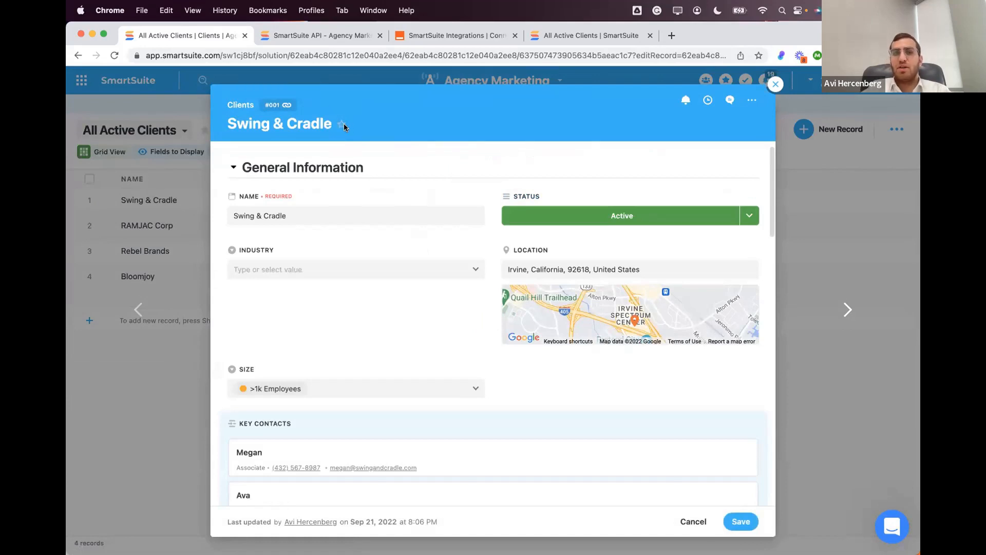
left_click(686, 101)
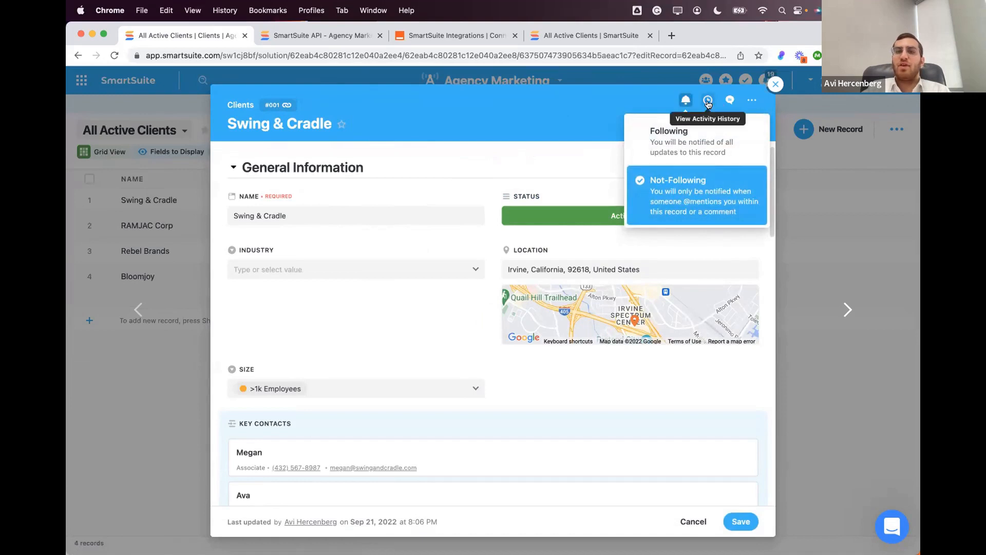
left_click(708, 101)
left_click(696, 245)
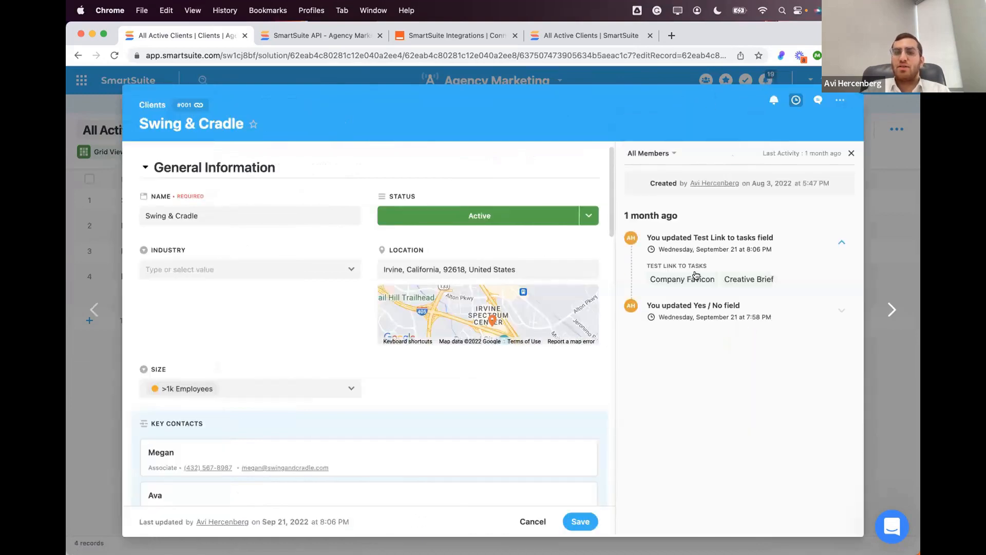
left_click(697, 316)
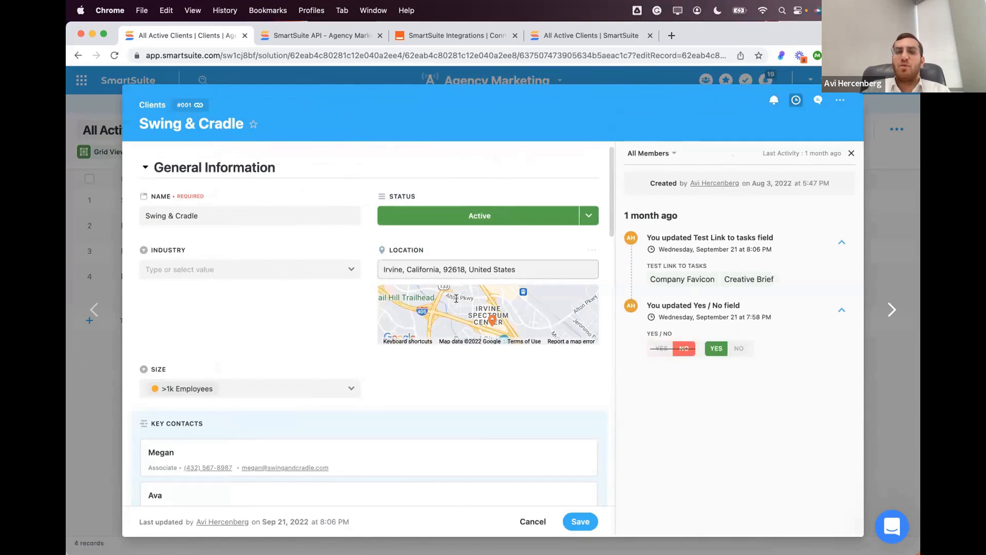
scroll(473, 319, "down", 15)
scroll(473, 319, "up", 15)
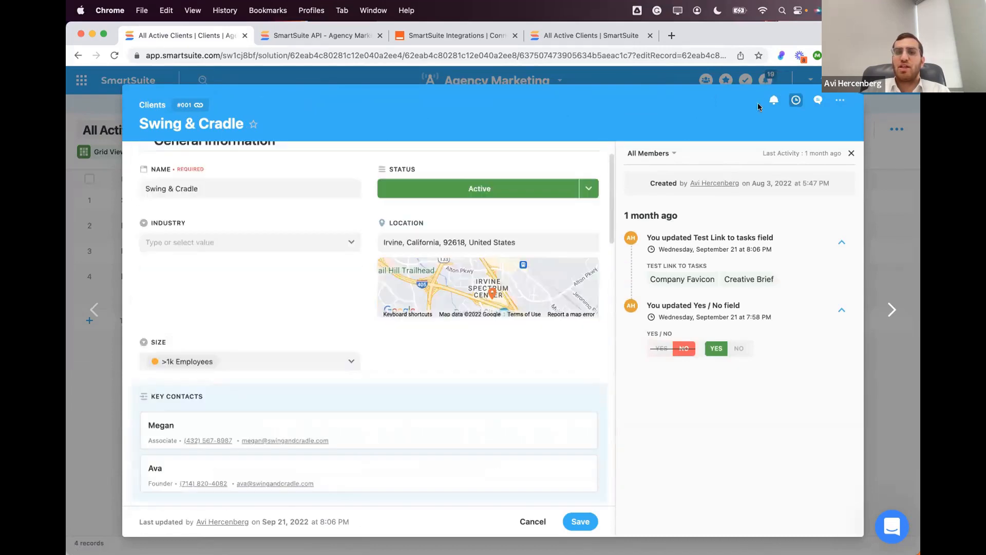
Set the Swing & Cradle record's notifications to Following and switch them back to Not-Following
left_click(775, 100)
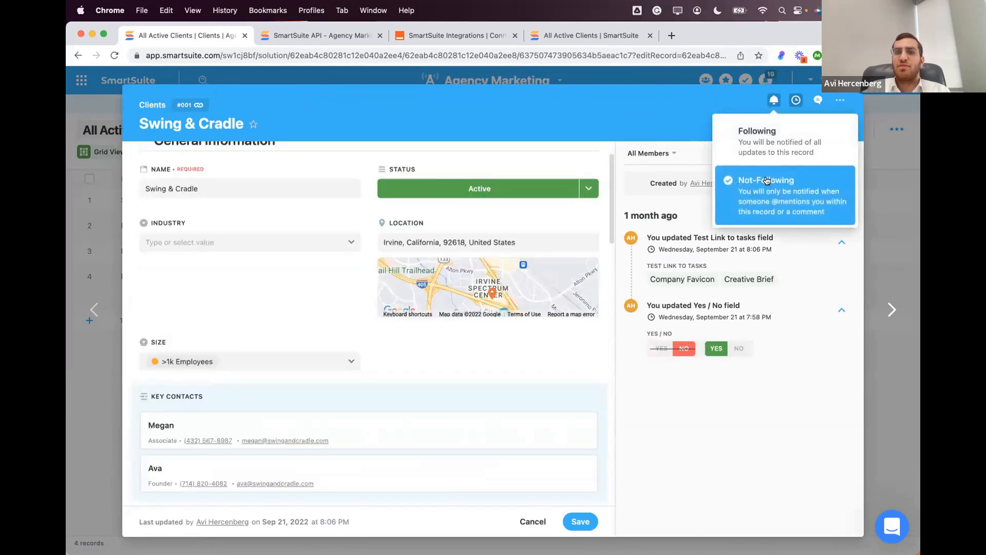
left_click(765, 142)
left_click(773, 100)
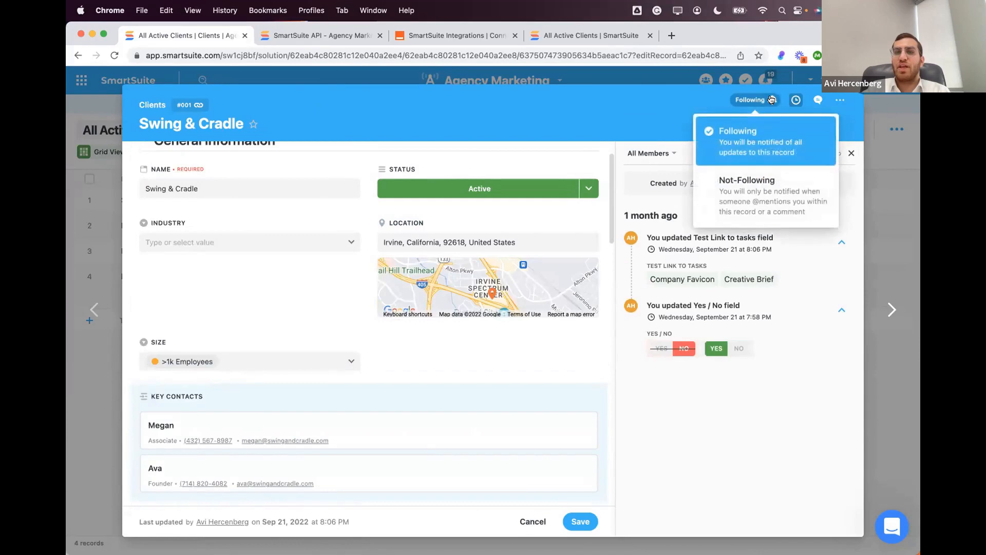
left_click(751, 208)
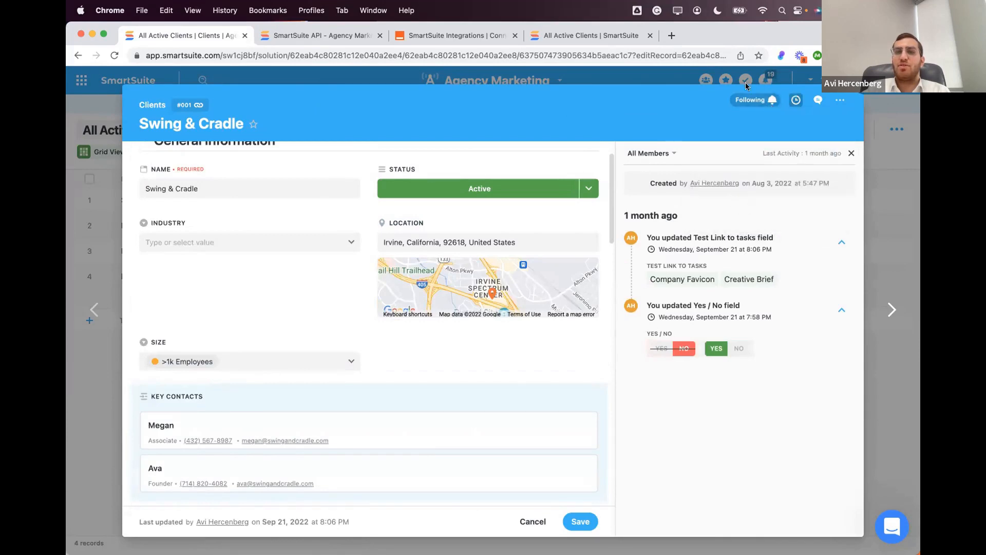
Post a comment on the Swing & Cradle record that mentions a team member and is assigned to them
left_click(818, 100)
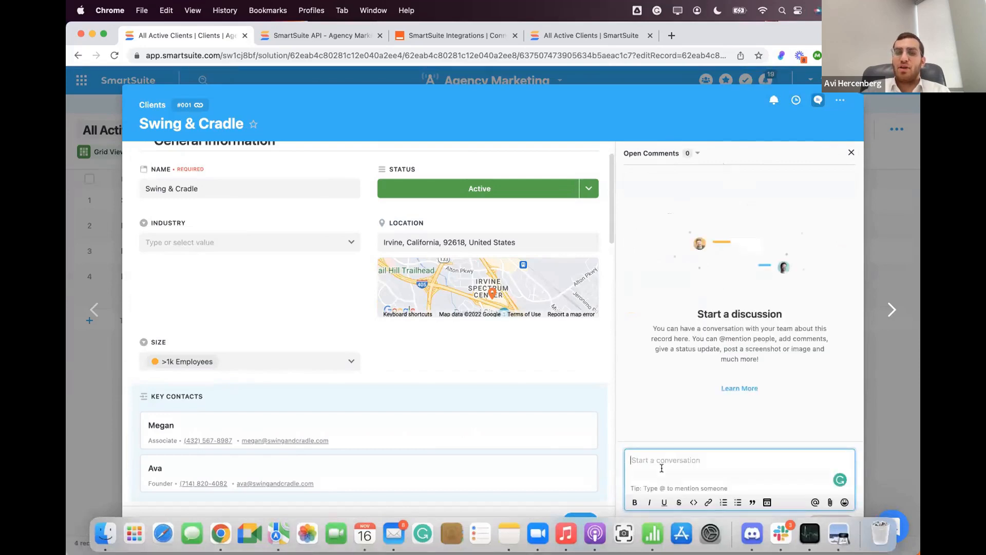
type("@ta")
key("Return")
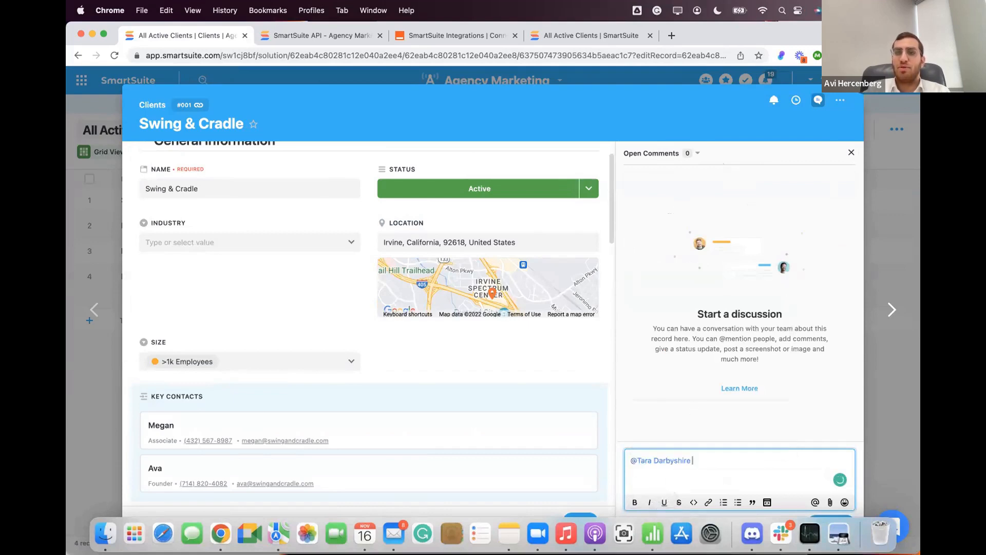
left_click(629, 487)
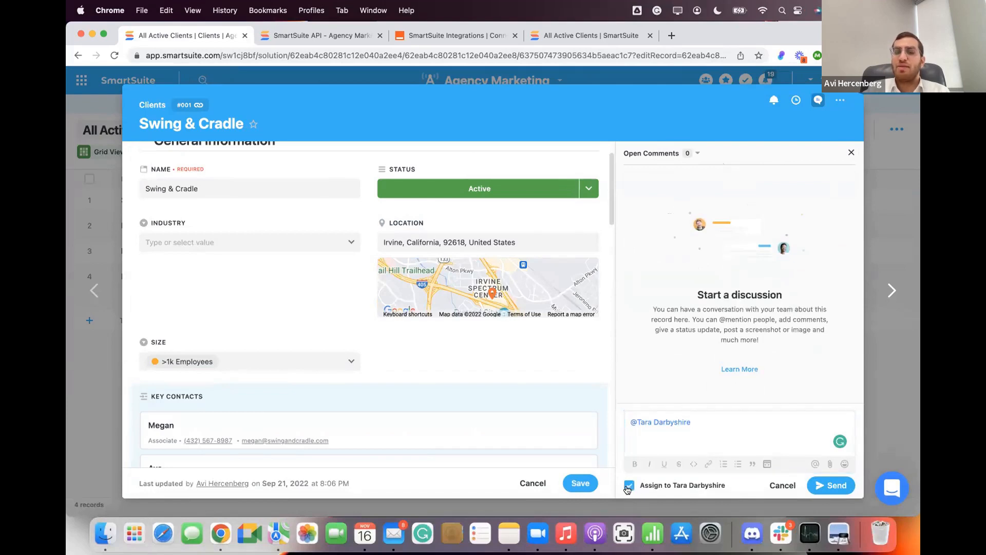
left_click(694, 422)
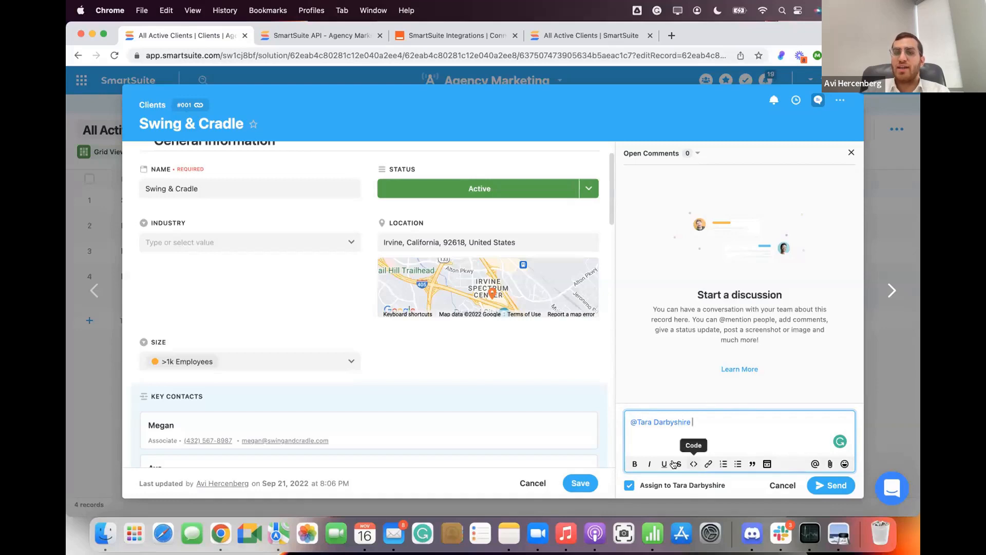
left_click(804, 483)
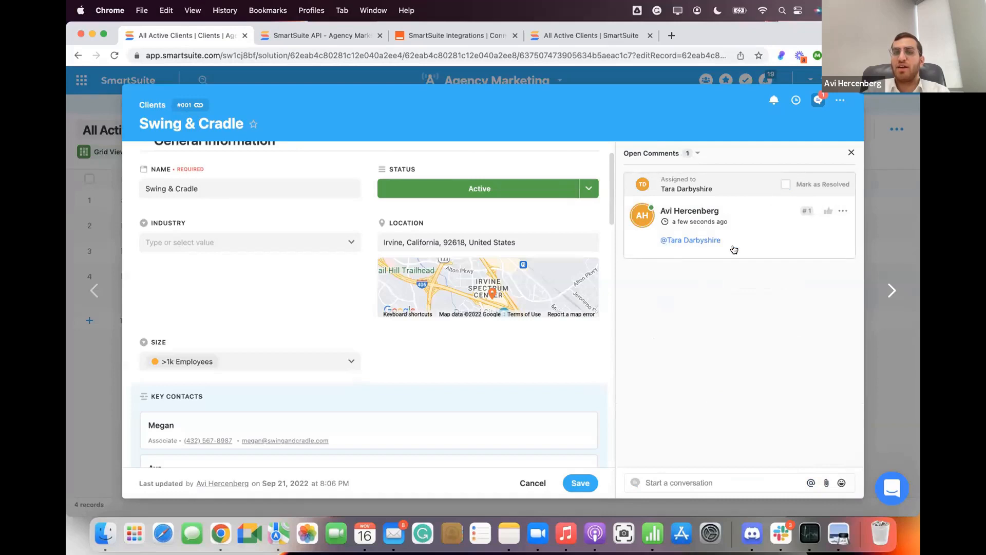
Reply "asfd" to the assigned comment on the Swing & Cradle record
left_click(764, 223)
type("asfd")
left_click(825, 340)
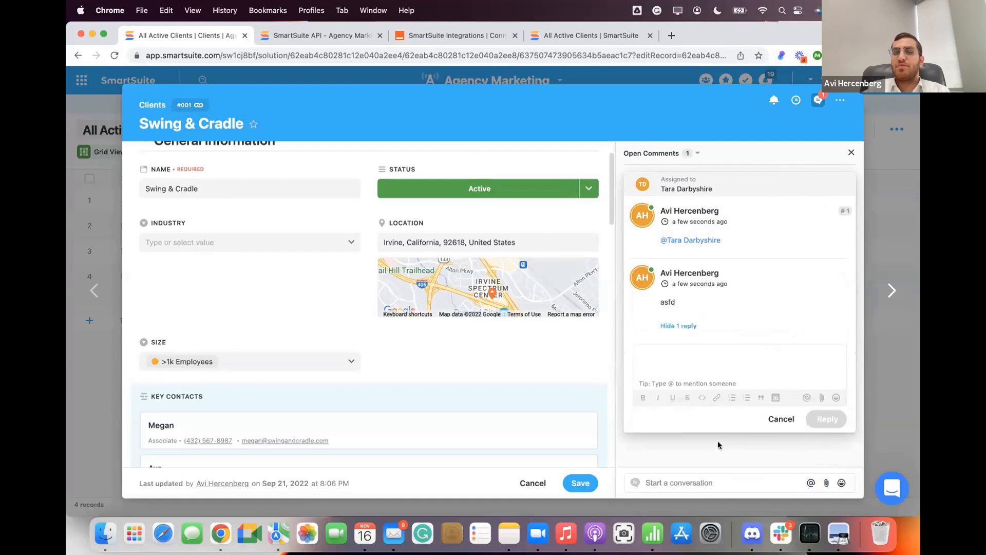
Post a separate comment reading "asdfs" on the record and give it a thumbs-up reaction
left_click(697, 480)
type("asdfs")
left_click(814, 484)
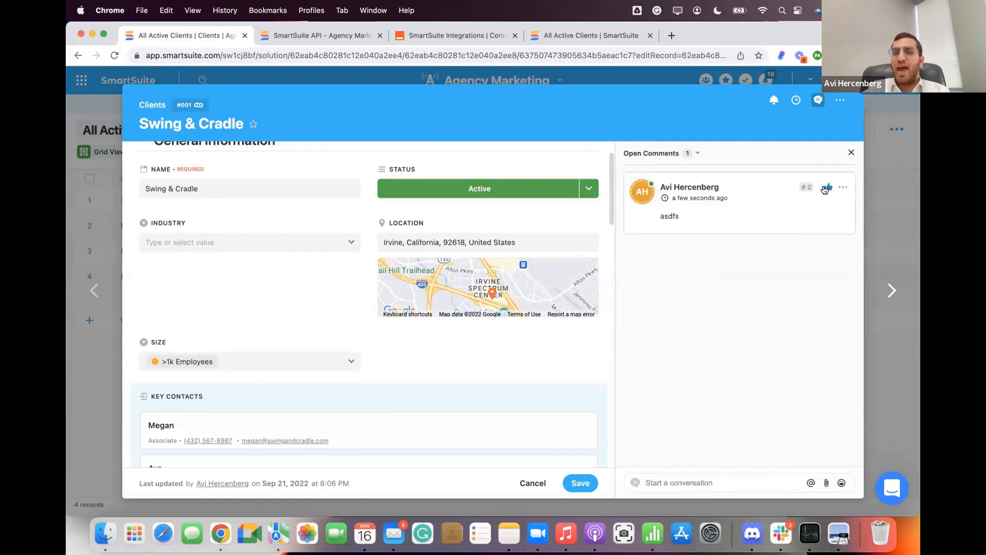
left_click(825, 189)
left_click(732, 216)
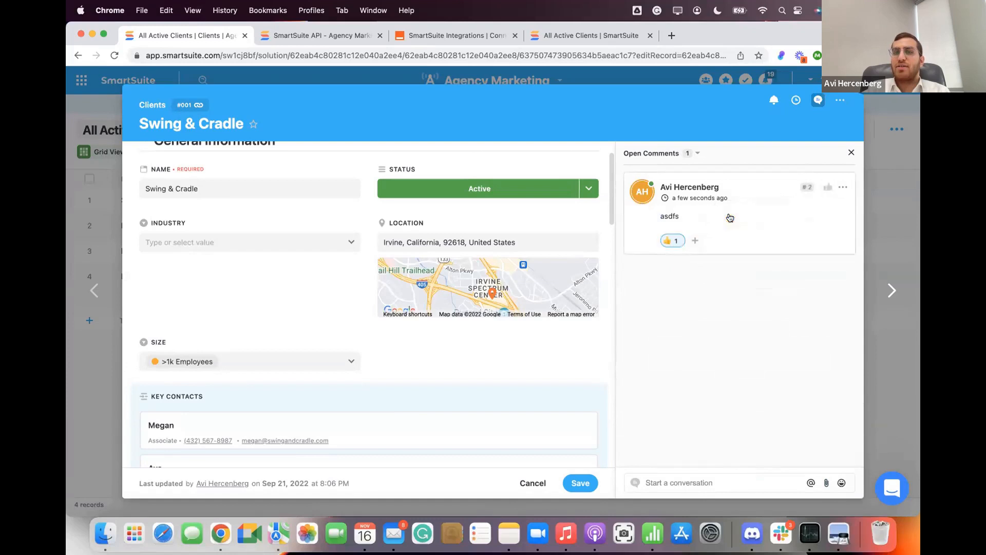
Review the comment filter choices and look over the fields of the Swing & Cradle record
left_click(681, 154)
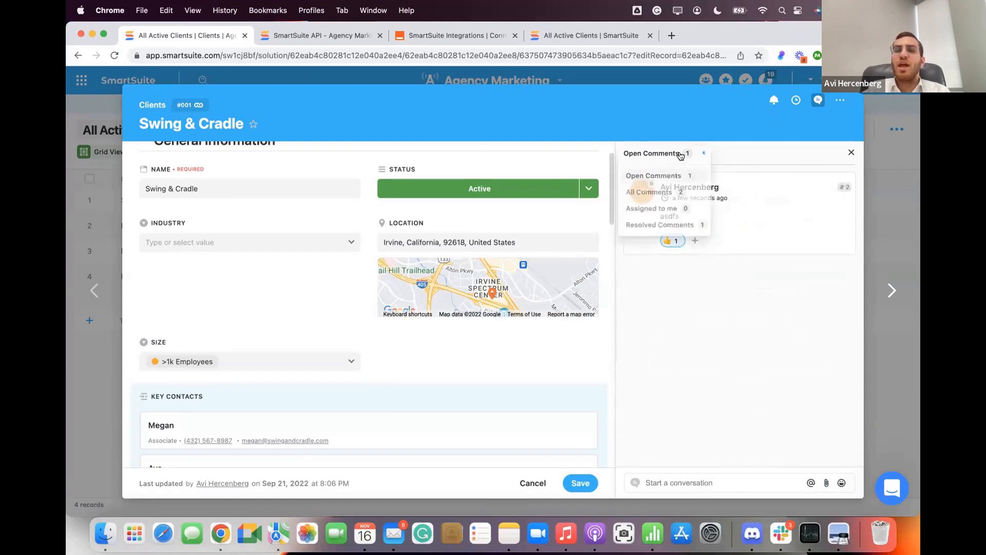
left_click(746, 155)
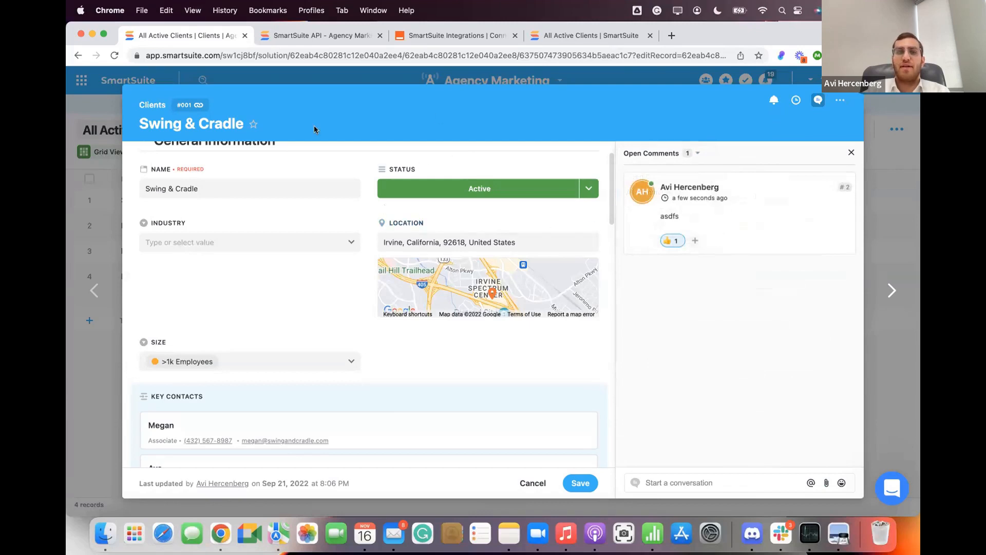
scroll(229, 251, "up", 1)
scroll(229, 251, "down", 10)
scroll(230, 252, "up", 10)
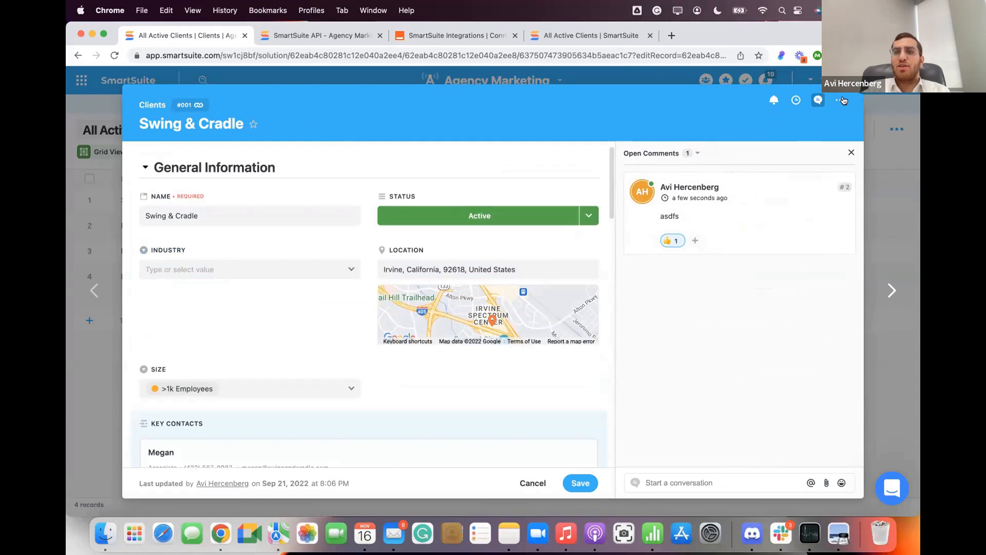
Try the One Column page layout on the Swing & Cradle record and switch back to Two Columns 50/50
left_click(843, 100)
left_click(835, 162)
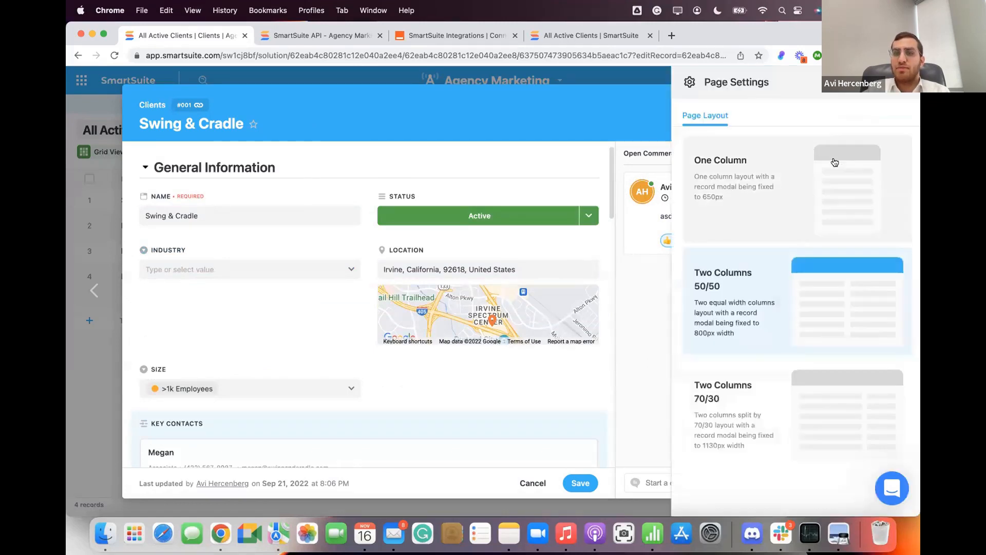
left_click(779, 181)
left_click(779, 99)
left_click(772, 163)
left_click(750, 314)
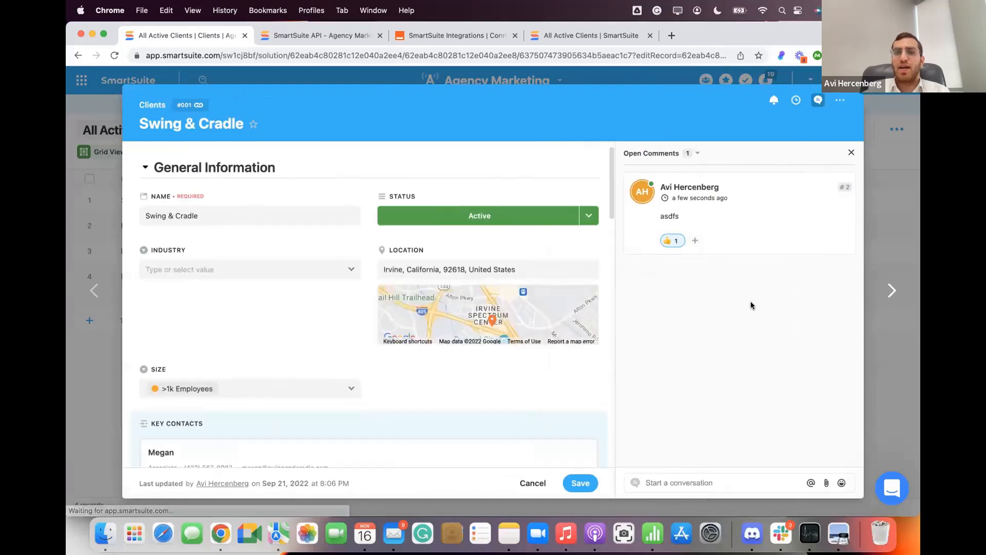
Close the record's comments and set its page layout to One Column
left_click(851, 152)
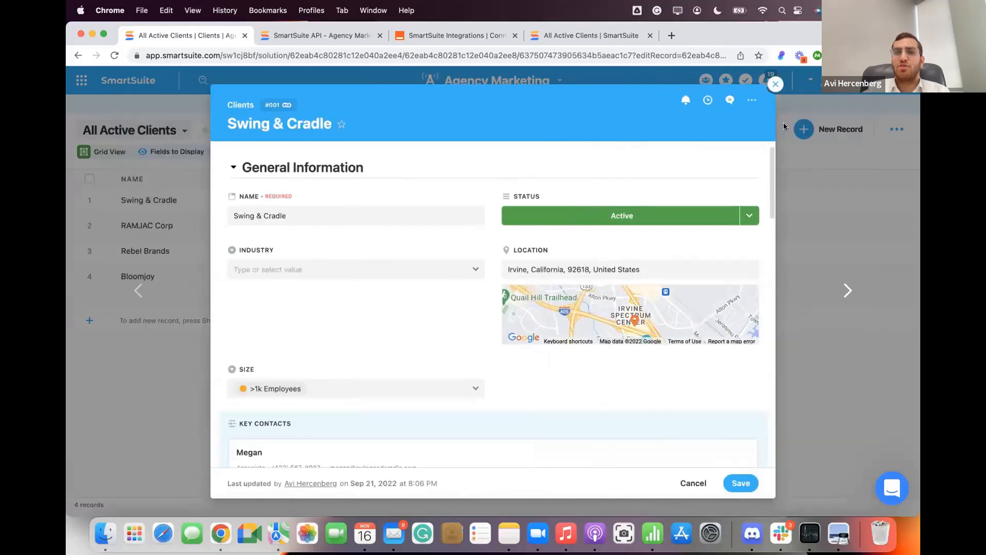
left_click(749, 100)
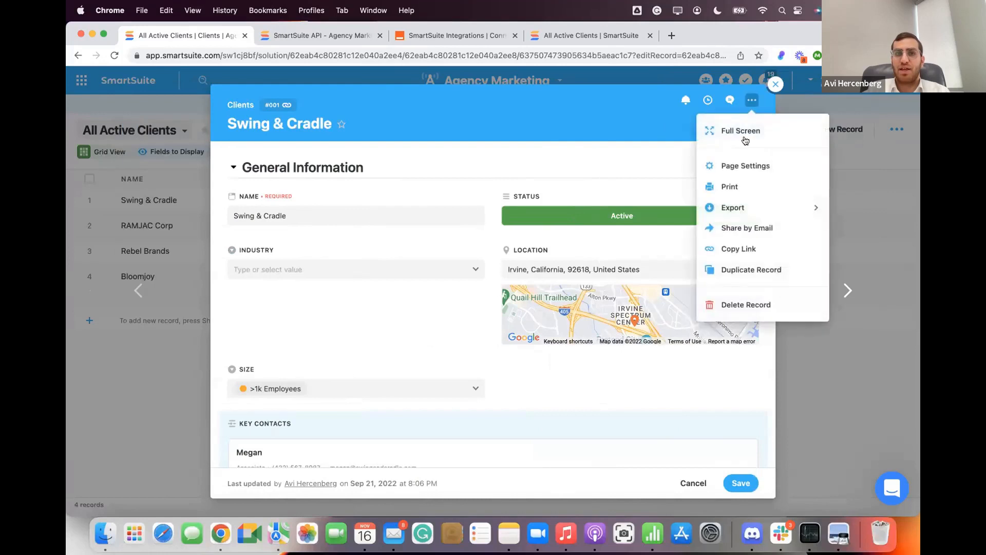
left_click(748, 165)
left_click(749, 174)
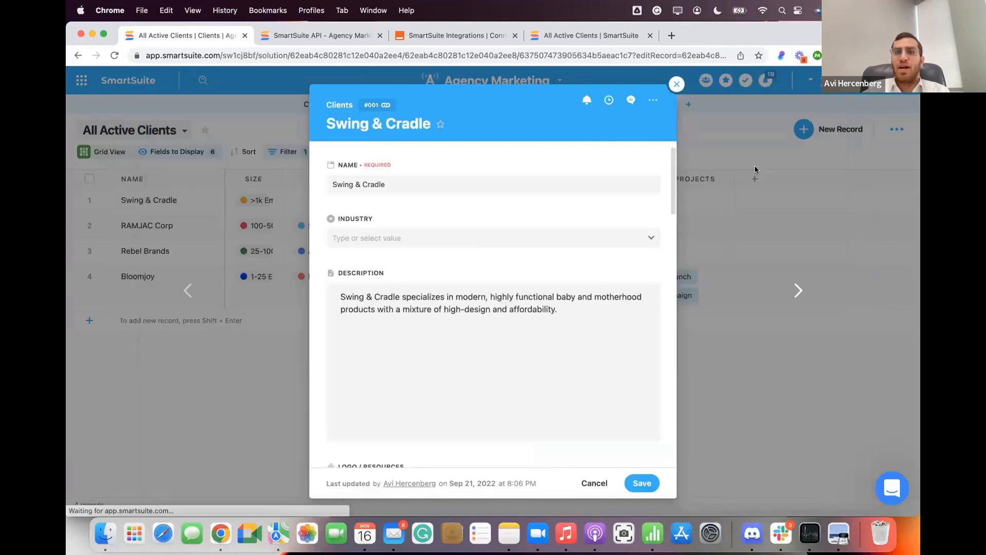
Open the additional options of the Swing & Cradle record
left_click(653, 100)
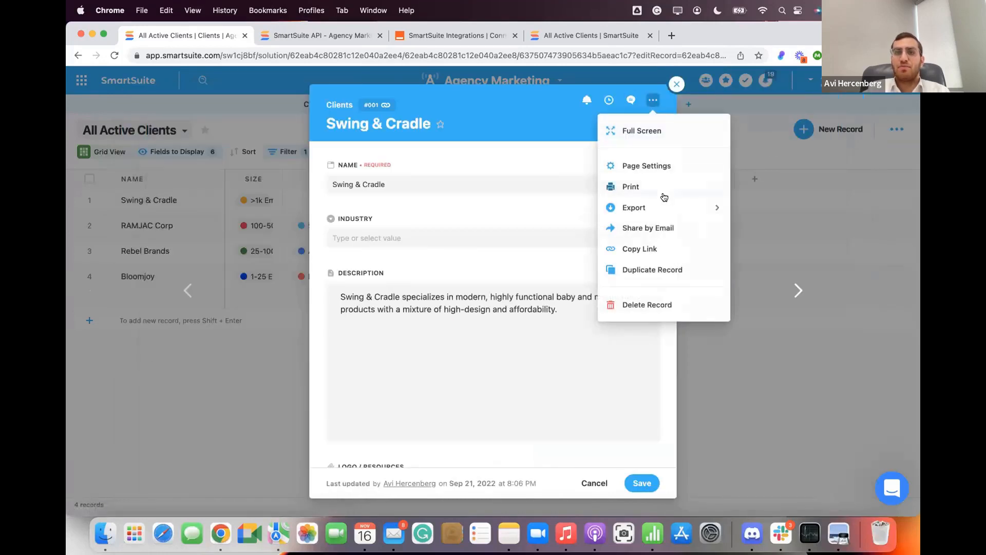
Try the Two Columns 50/50 page layout on the Swing & Cradle record, followed by Two Columns 70/30
left_click(665, 165)
left_click(730, 279)
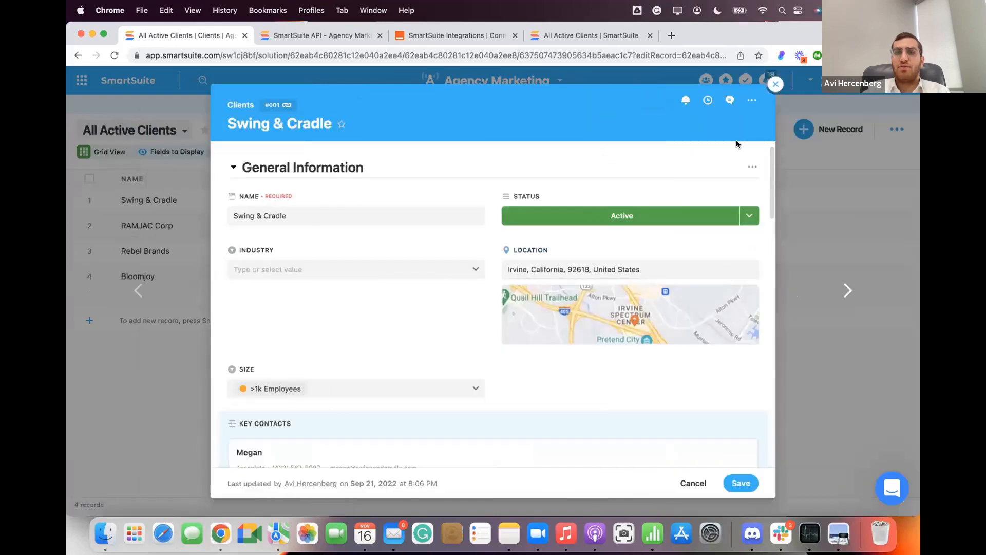
left_click(751, 100)
left_click(745, 165)
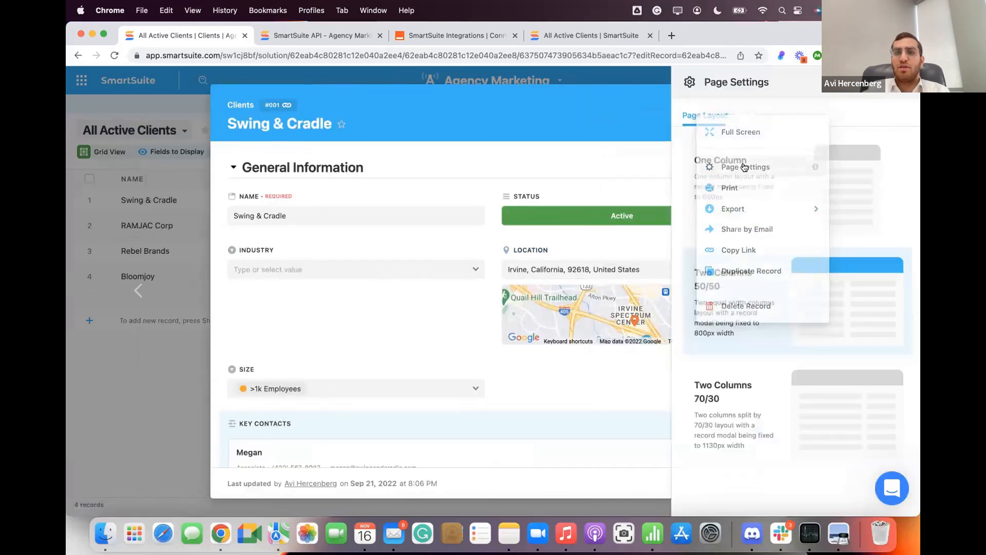
left_click(725, 413)
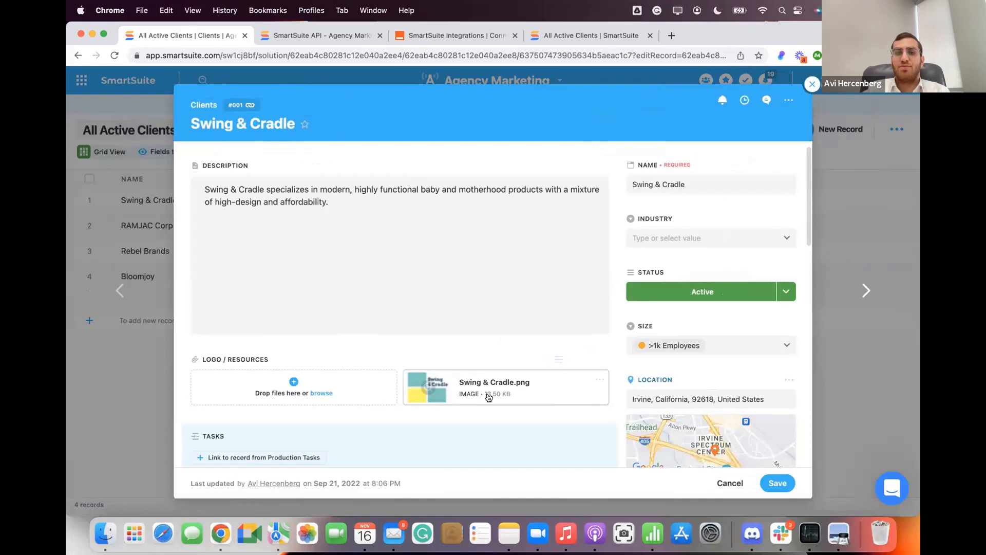
Set the Swing & Cradle record's page layout to Two Columns 50/50
left_click(789, 100)
left_click(770, 165)
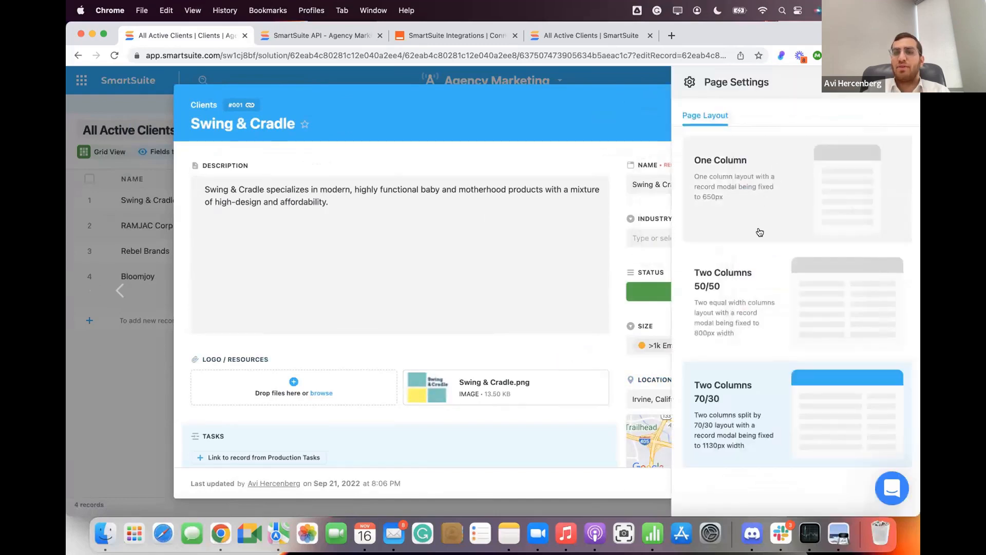
left_click(757, 229)
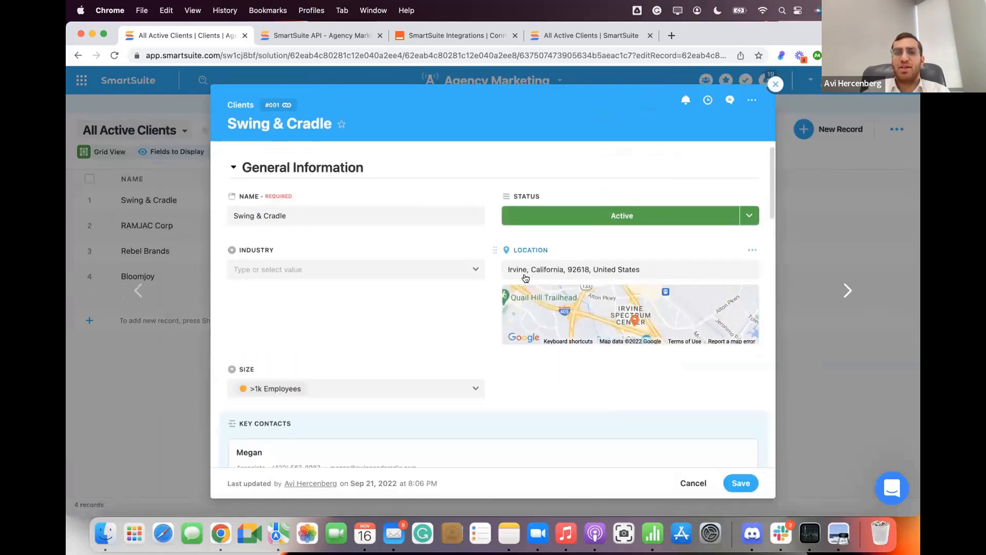
Collapse and re-expand the General Information section, and look through the rest of the record's fields
left_click(235, 169)
left_click(236, 169)
scroll(288, 294, "down", 3)
scroll(287, 294, "down", 3)
scroll(288, 294, "up", 6)
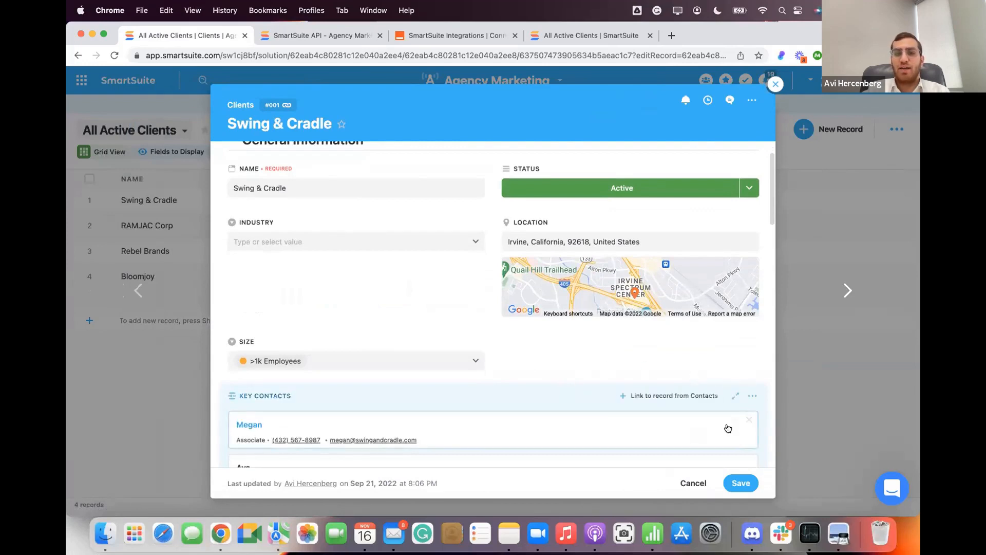
Add a section above the Key Contacts field and name it "test"
left_click(752, 396)
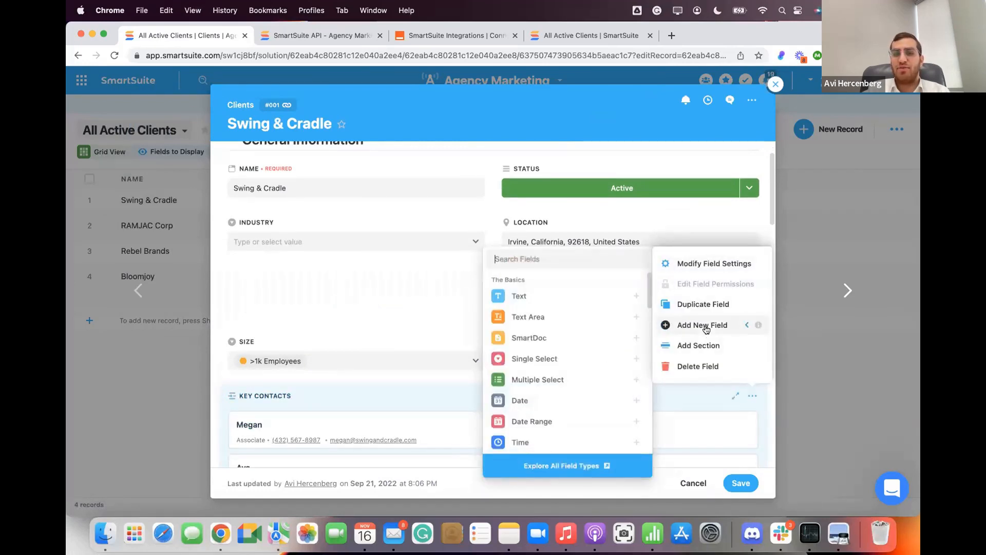
left_click(705, 346)
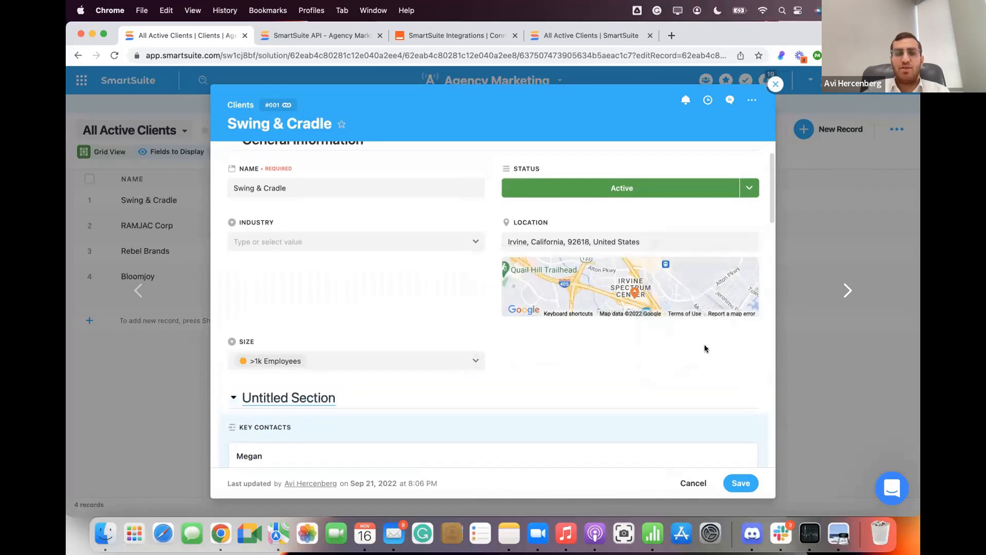
type("test")
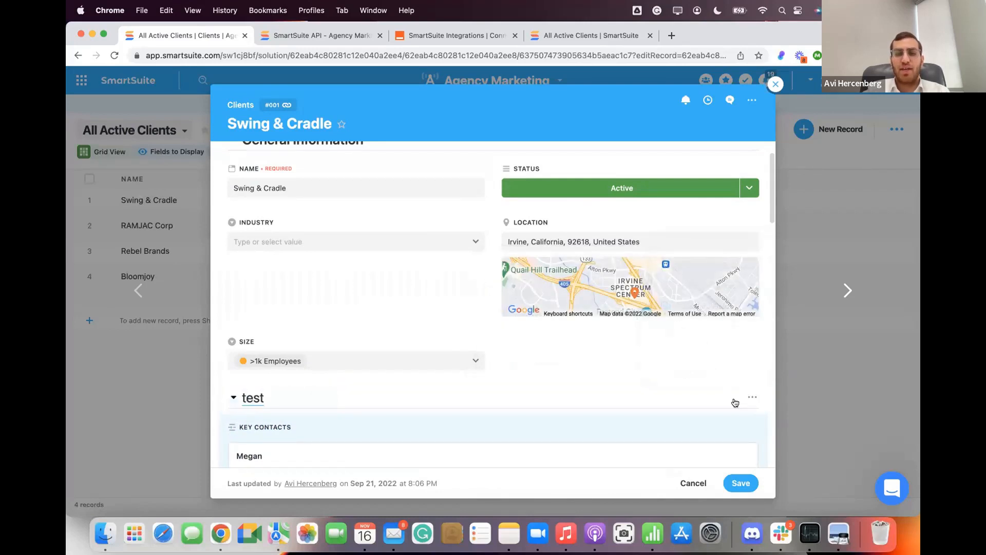
Enable Collapsed by Default for the test section
left_click(748, 395)
left_click(681, 368)
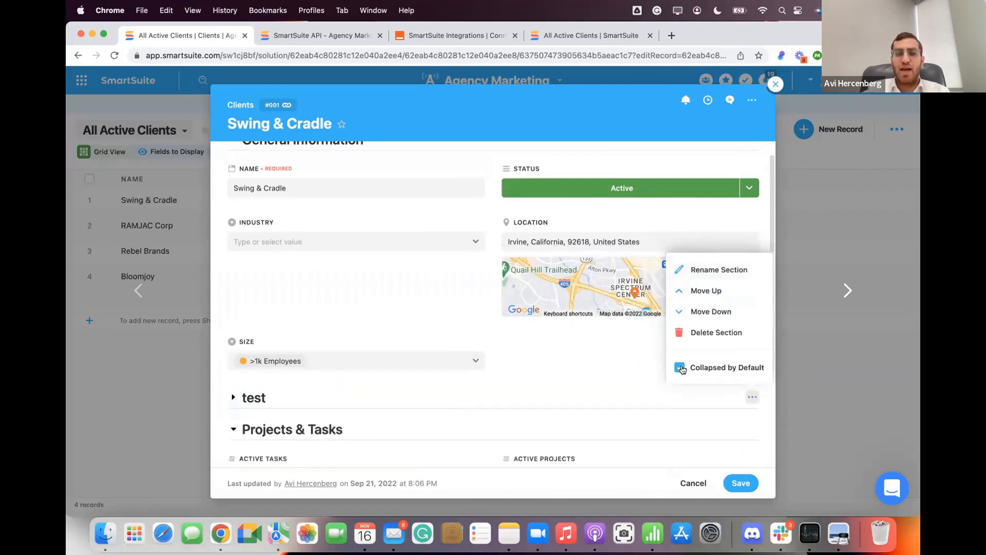
left_click(595, 365)
scroll(596, 364, "down", 2)
scroll(596, 365, "down", 1)
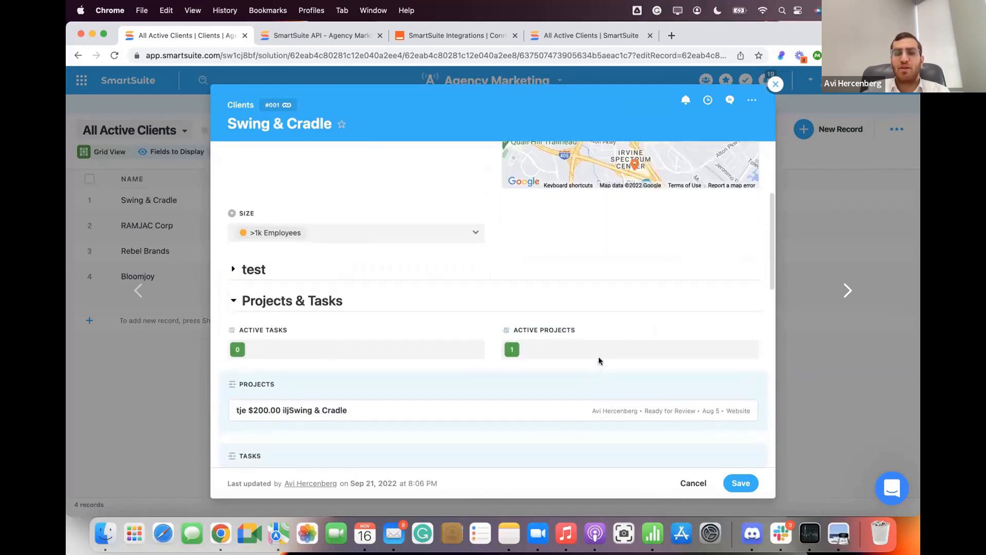
Expand the test section and disable its Collapsed by Default option
triple_click(251, 268)
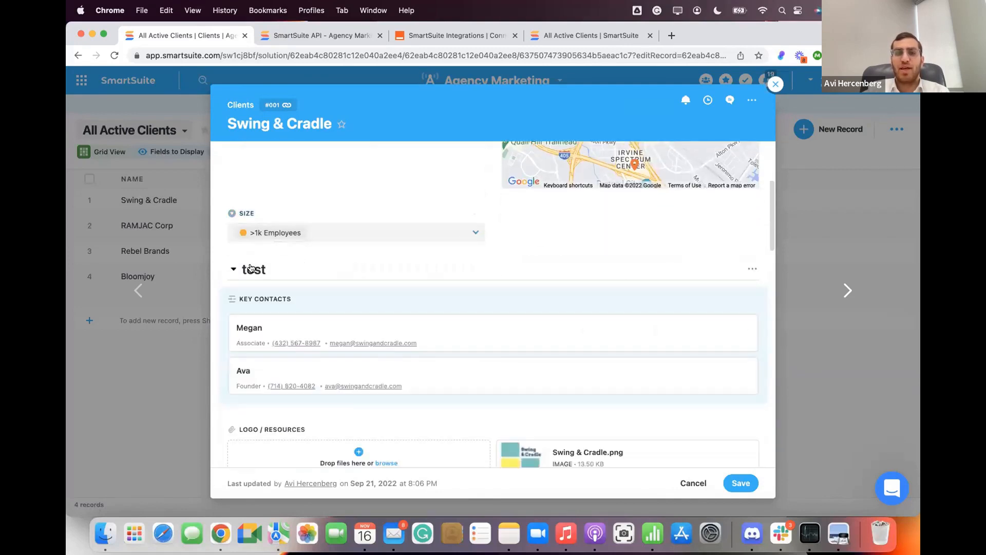
left_click(753, 269)
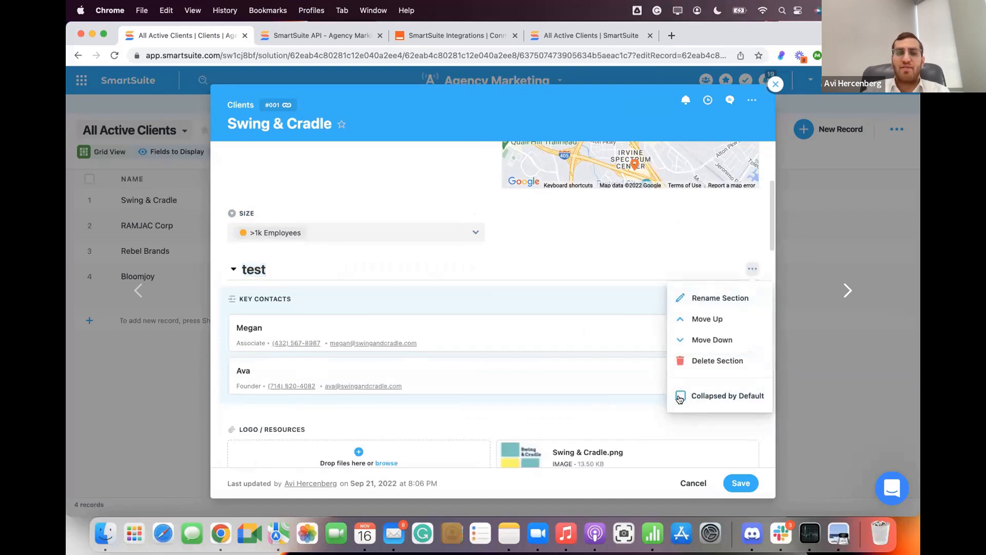
left_click(443, 265)
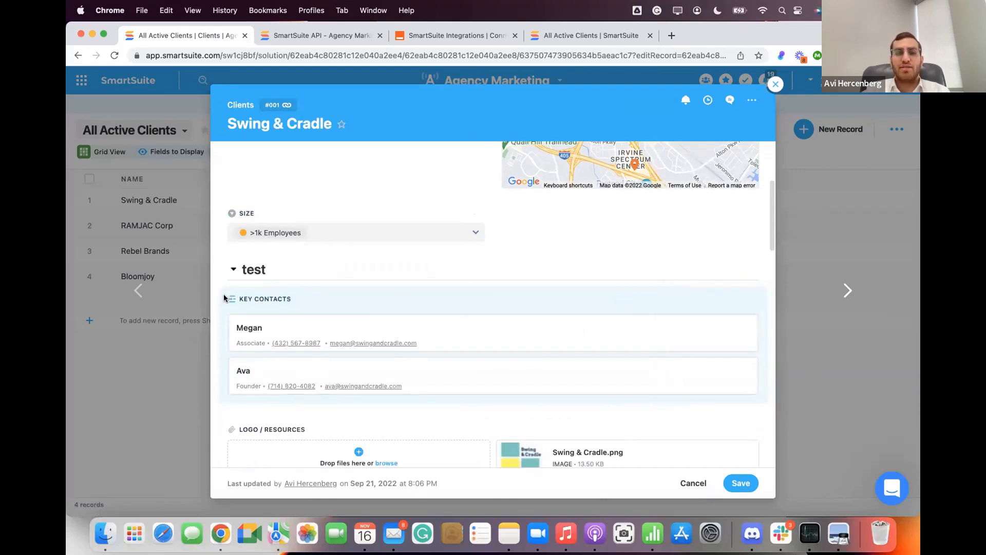
Move the Key Contacts field into General Information, above the Size field, and look over the resulting record layout
left_click_drag(232, 298, 234, 202)
scroll(376, 248, "down", 10)
scroll(383, 281, "down", 5)
scroll(384, 283, "up", 15)
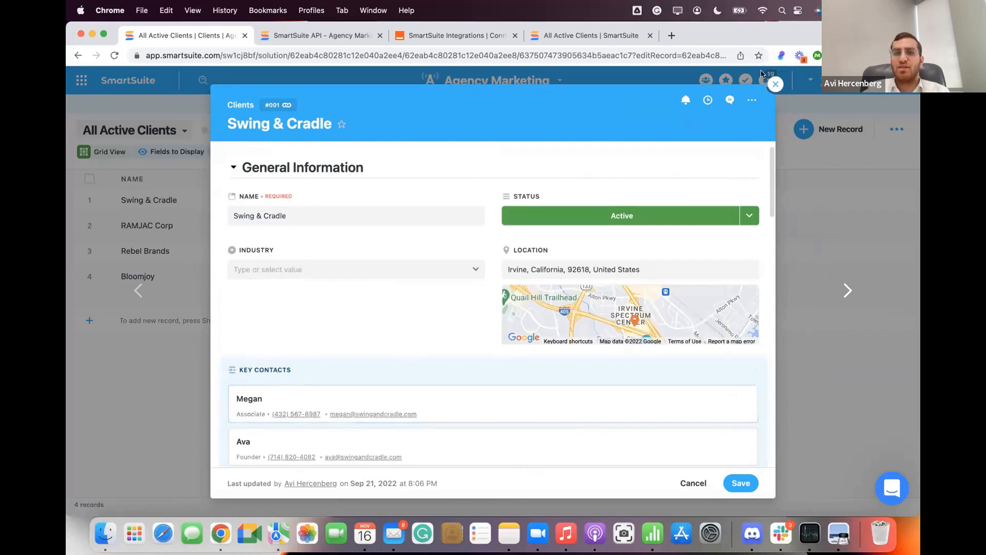
Show the Swing & Cradle record in full screen, and close it to return to the client grid
left_click(752, 100)
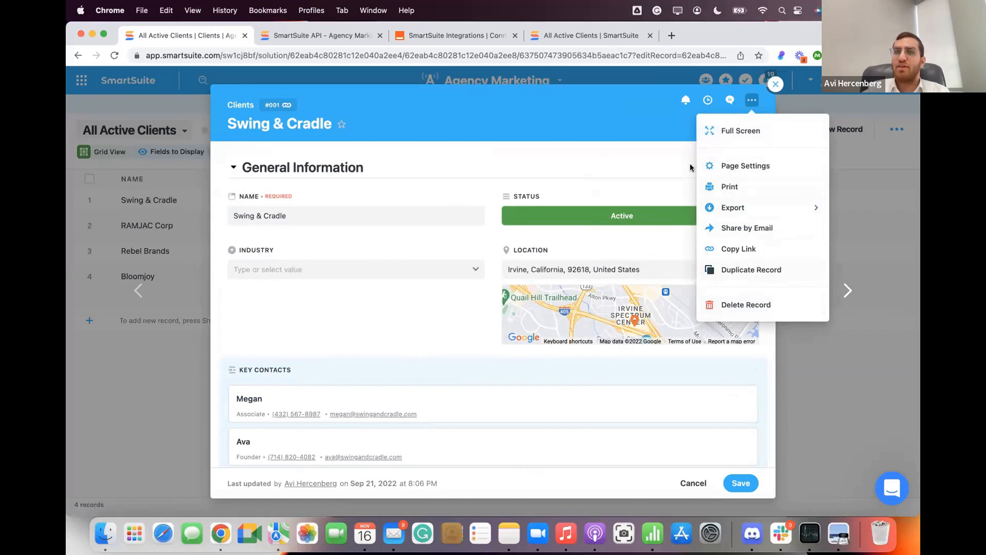
left_click(736, 130)
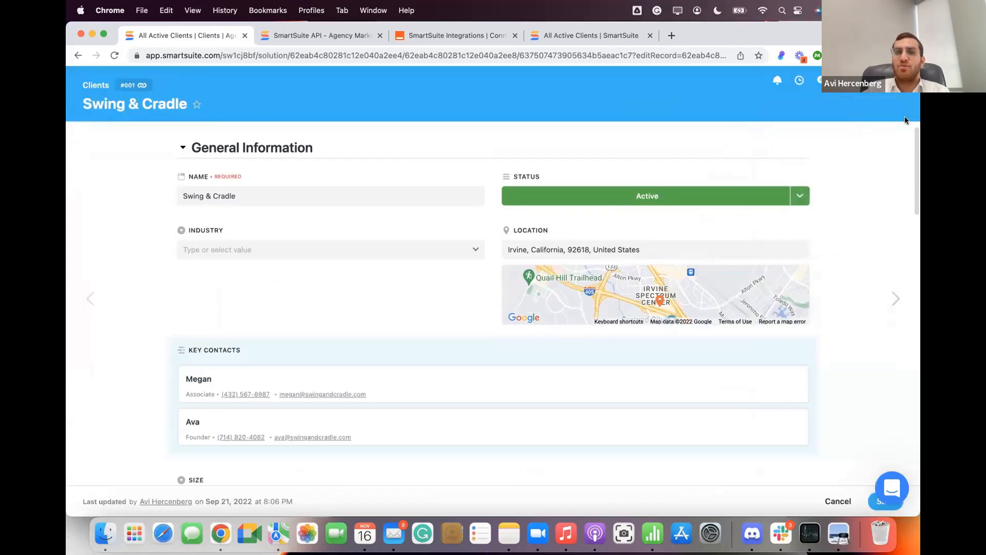
left_click(896, 80)
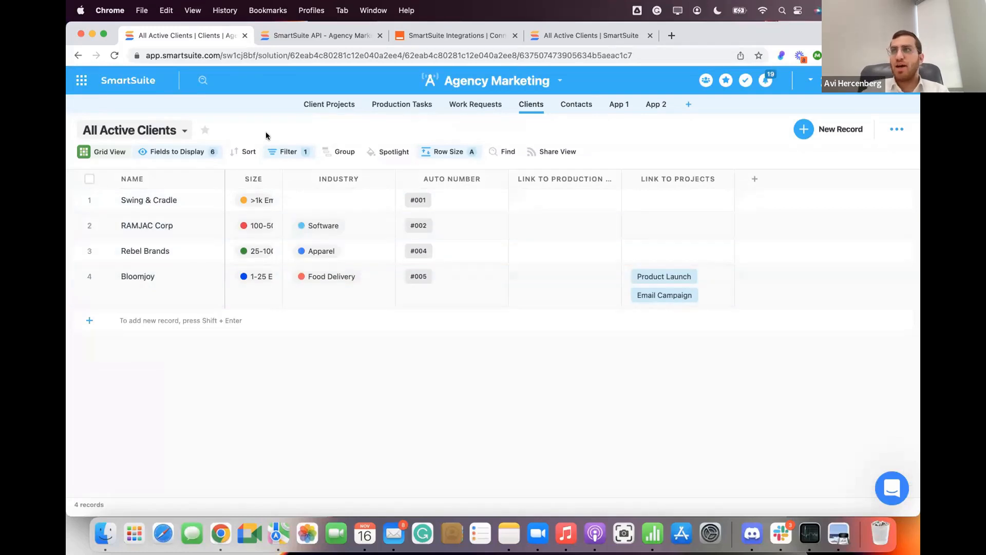
Look over the list of public and private views available in the Clients app
left_click(171, 131)
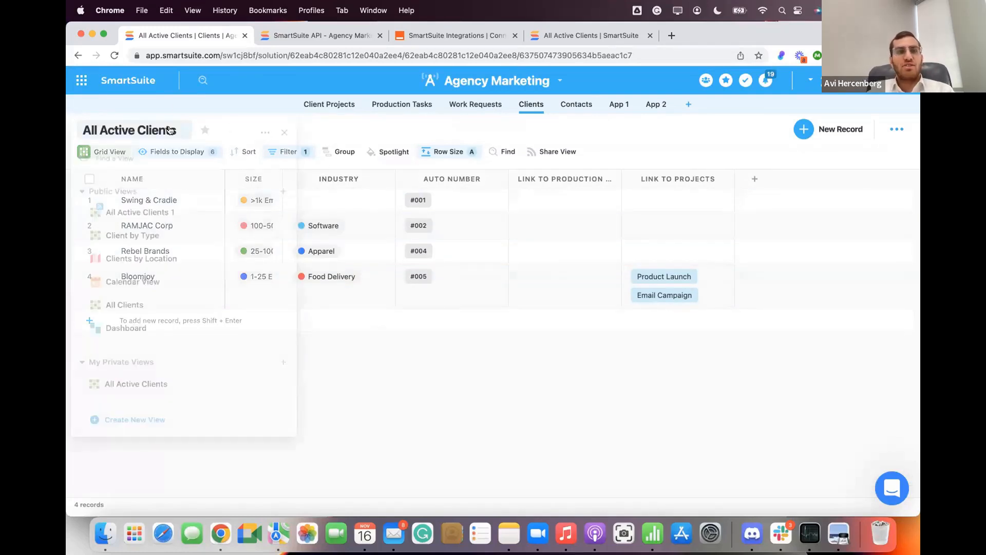
left_click(406, 132)
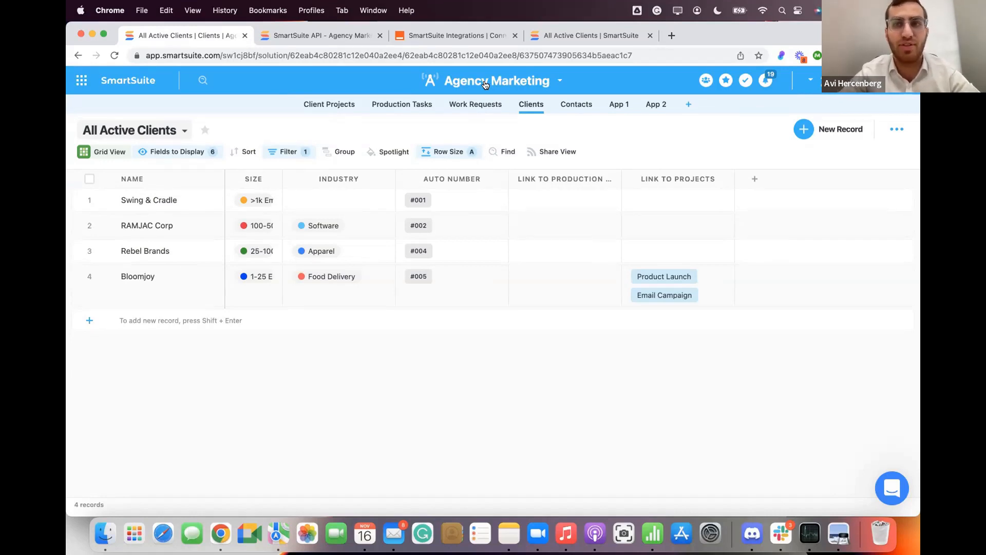
Look over the Ply browser extension's options for SmartSuite and close them
left_click(836, 55)
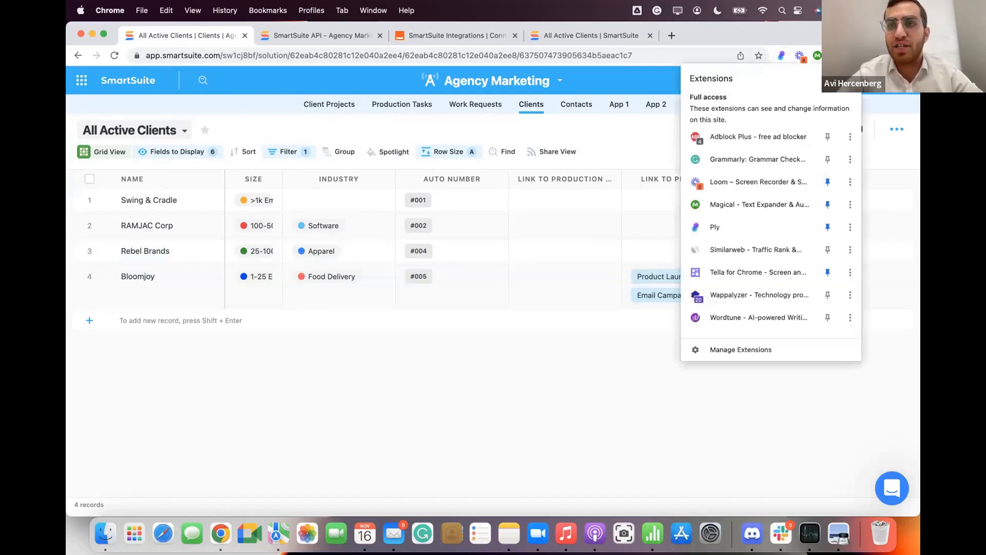
left_click(733, 227)
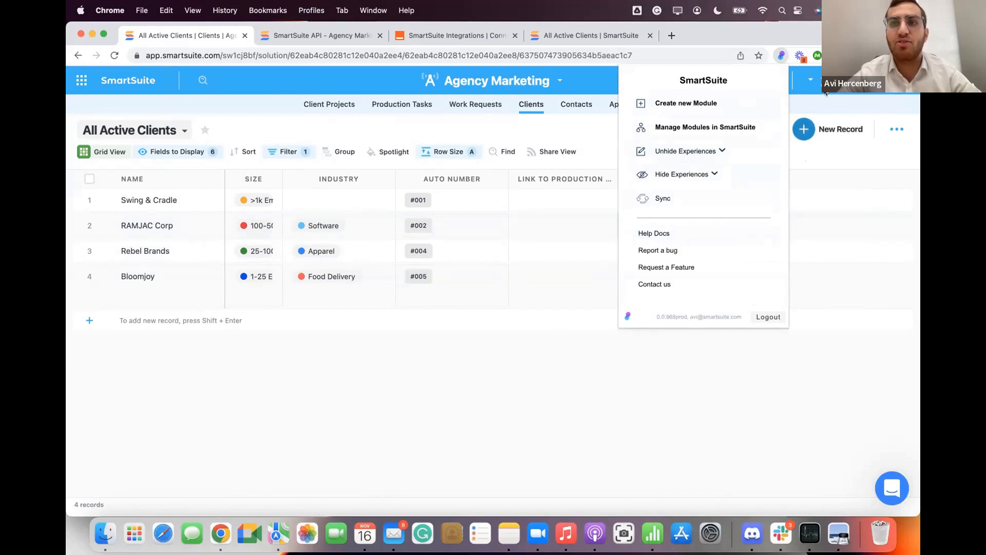
left_click(811, 104)
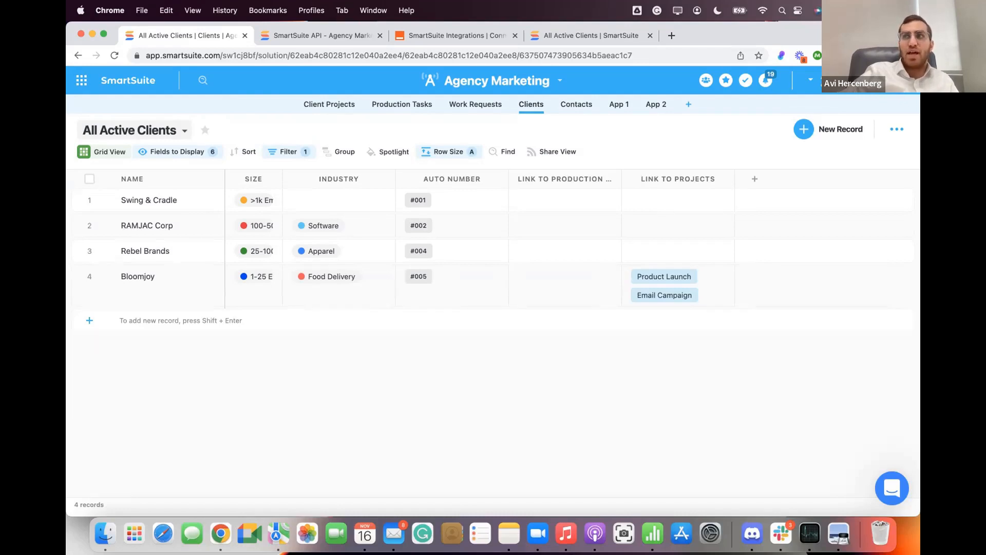
Add a SmartDoc field with its default name as a new column after Link to Projects in the Clients grid
left_click(754, 179)
left_click(782, 281)
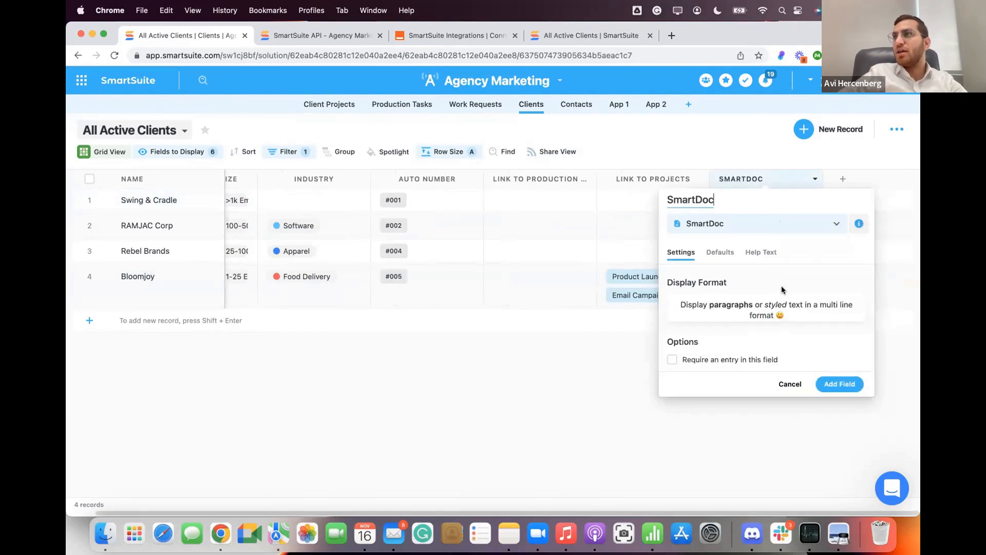
left_click(828, 385)
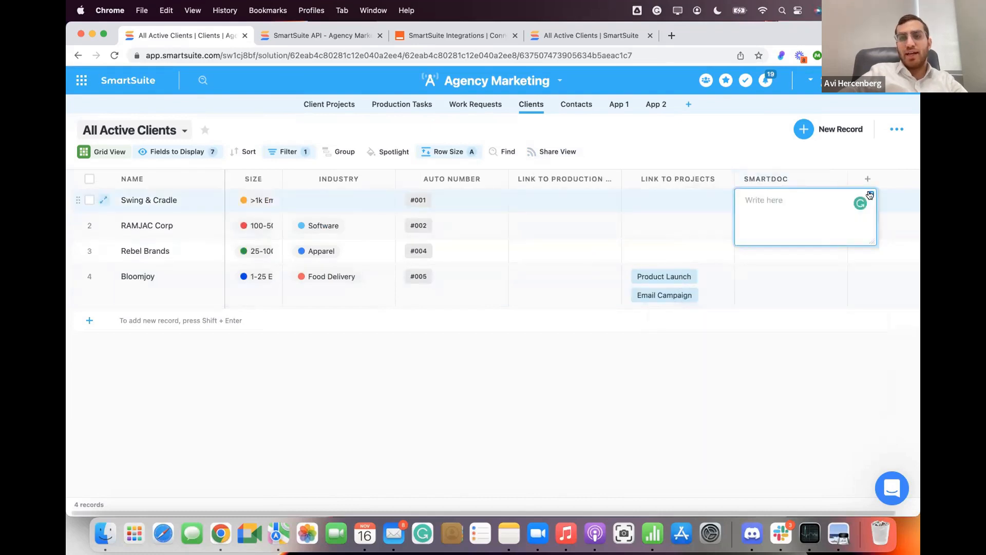
Expand Swing & Cradle's SmartDoc editor, check its text styles, try a numbered list and exit without saving
left_click(871, 194)
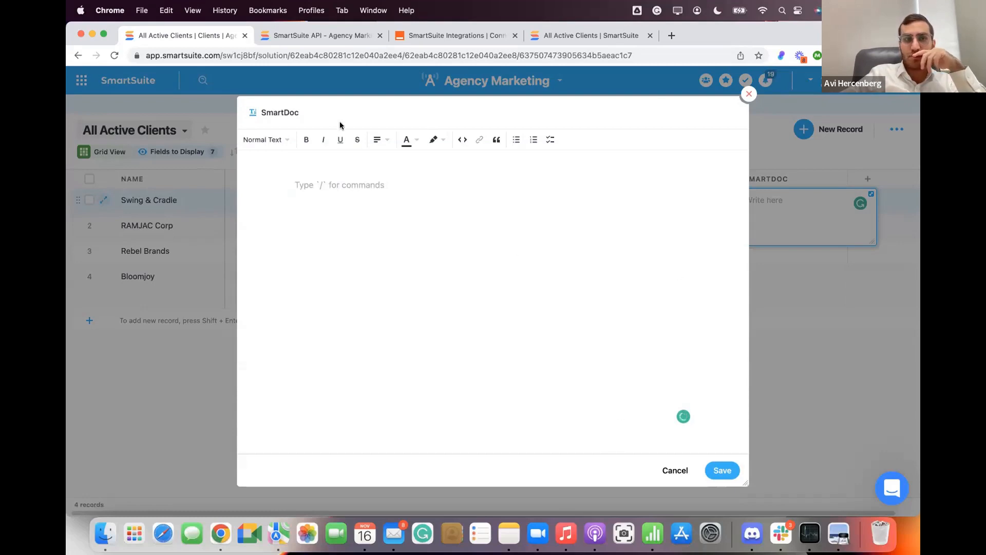
left_click(274, 139)
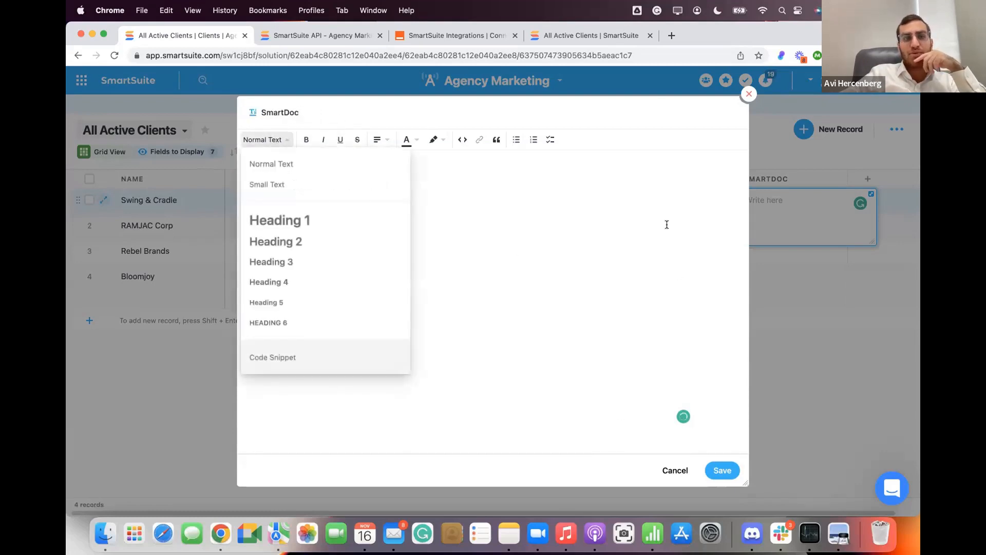
left_click(606, 235)
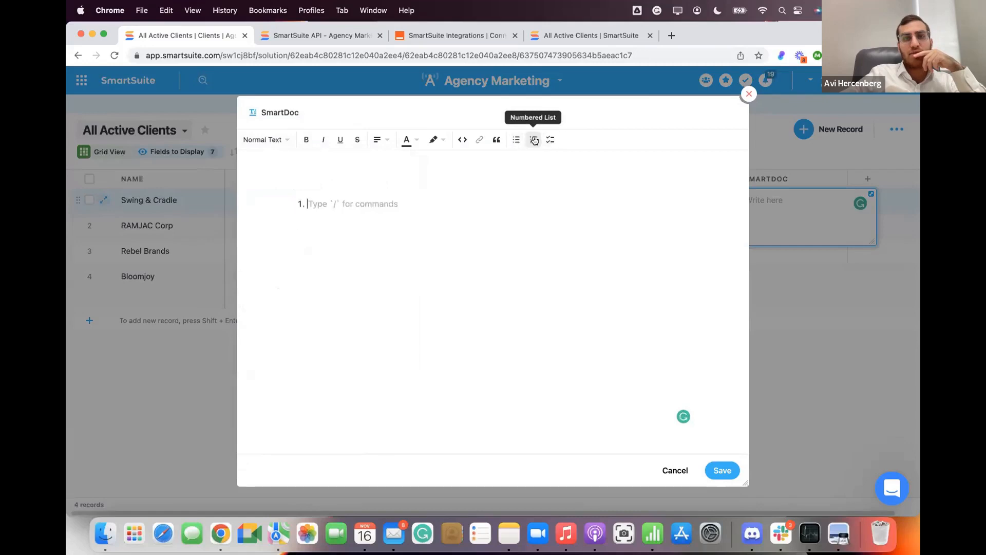
left_click(674, 470)
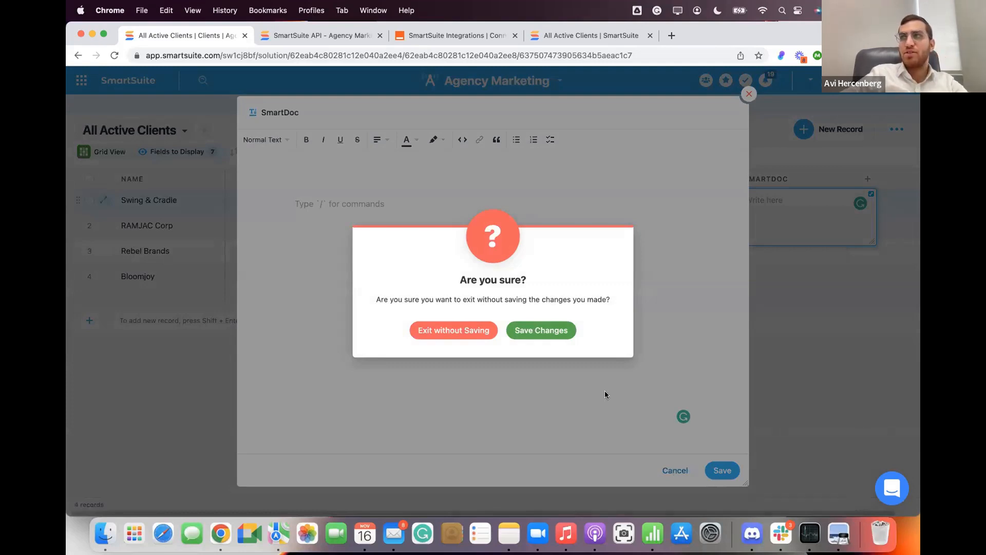
left_click(451, 337)
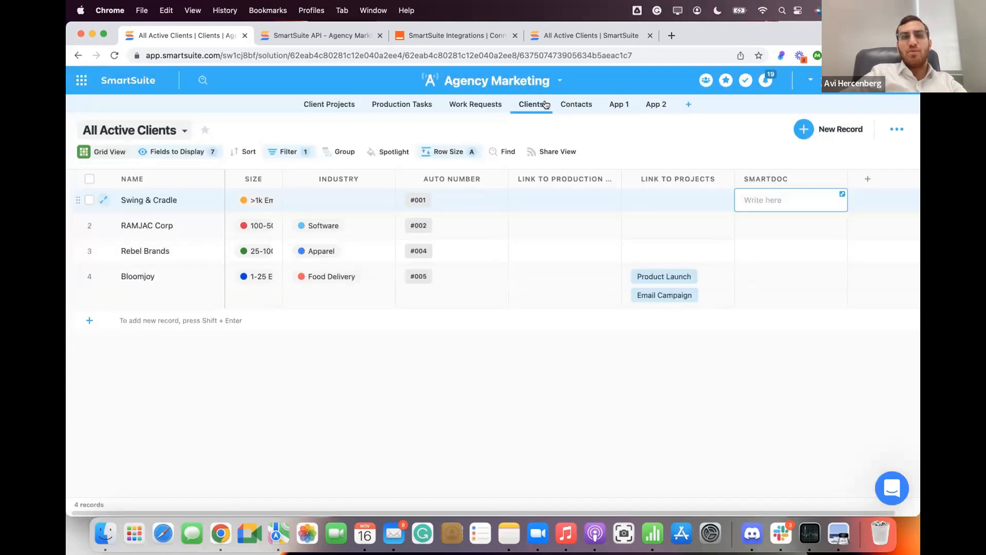
Check the Clients app's options and open the Agency Marketing Solution Guide
left_click(547, 105)
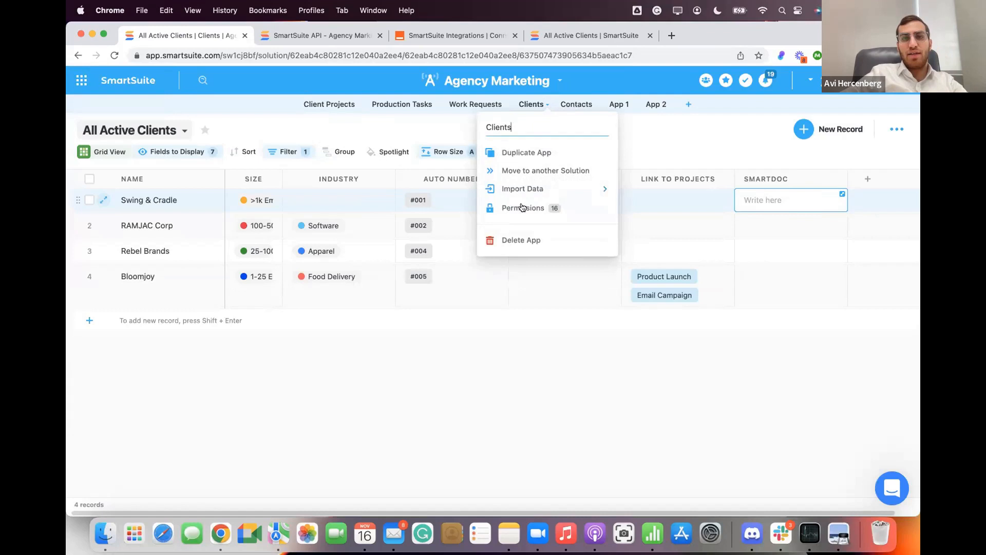
left_click(496, 85)
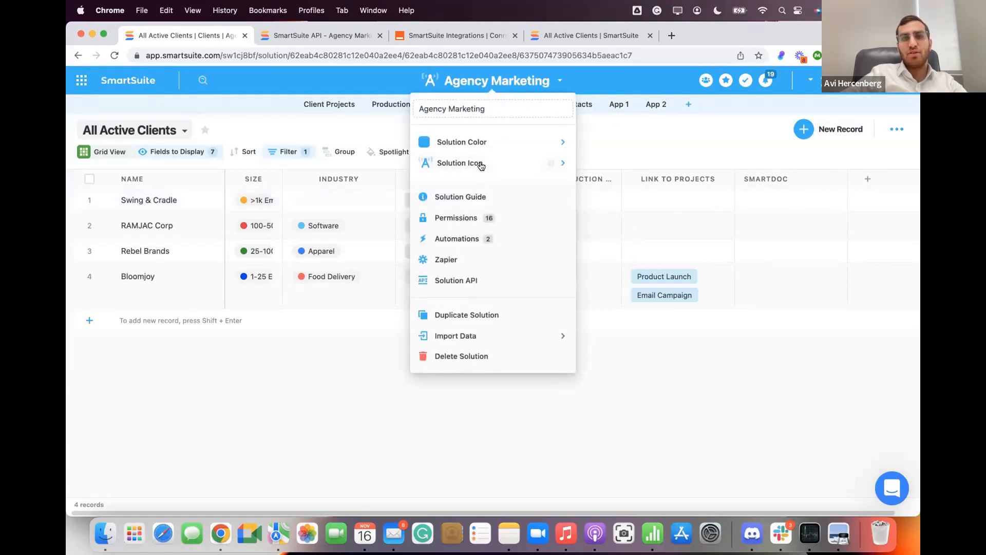
left_click(486, 199)
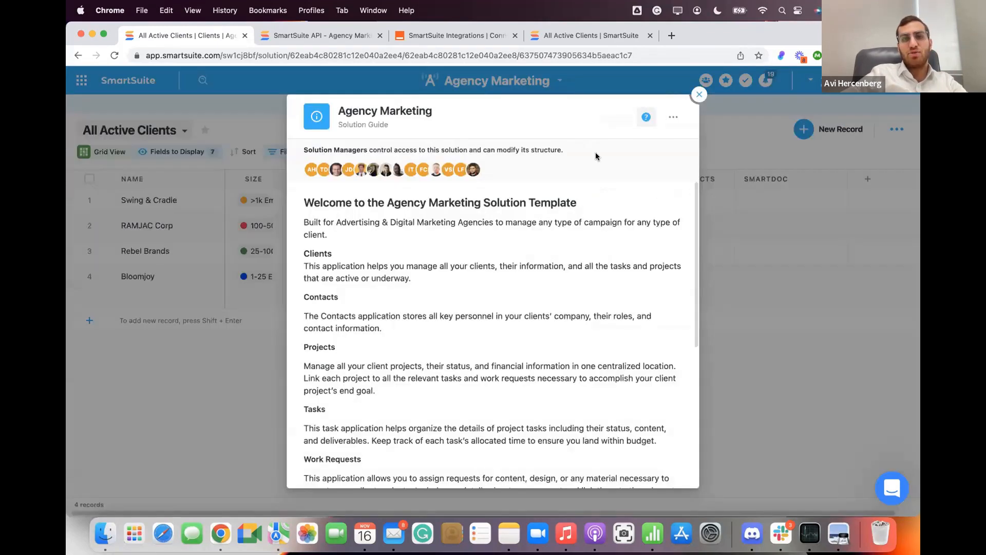
Edit the Solution Guide, delete its Clients, Contacts and Projects sections, and exit without saving
left_click(674, 117)
left_click(660, 148)
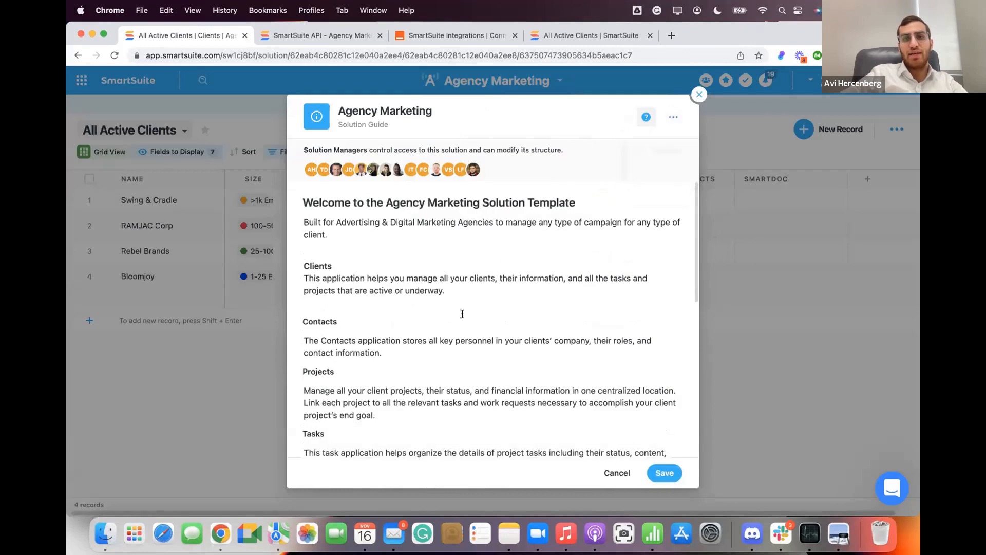
left_click_drag(303, 264, 380, 415)
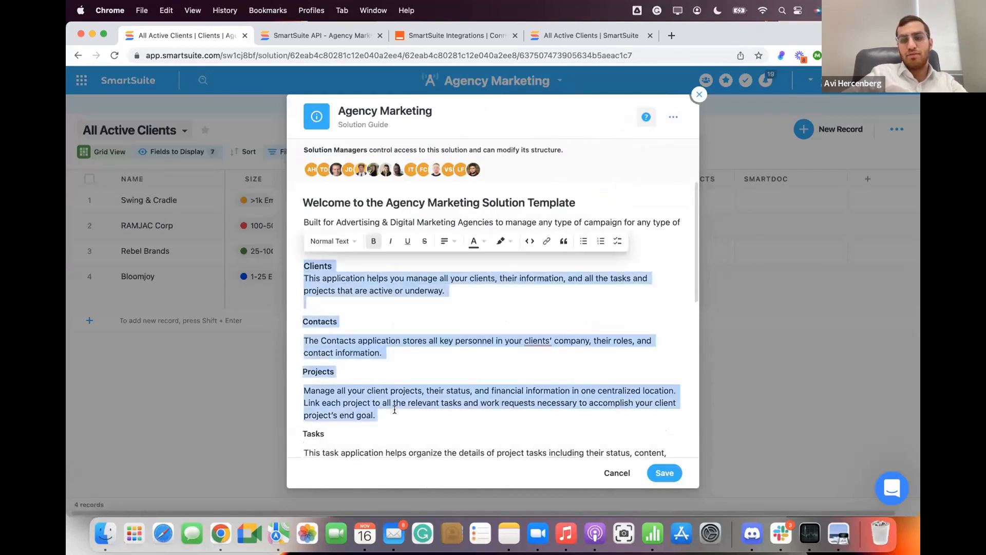
key("BackSpace")
key("BackSpace")
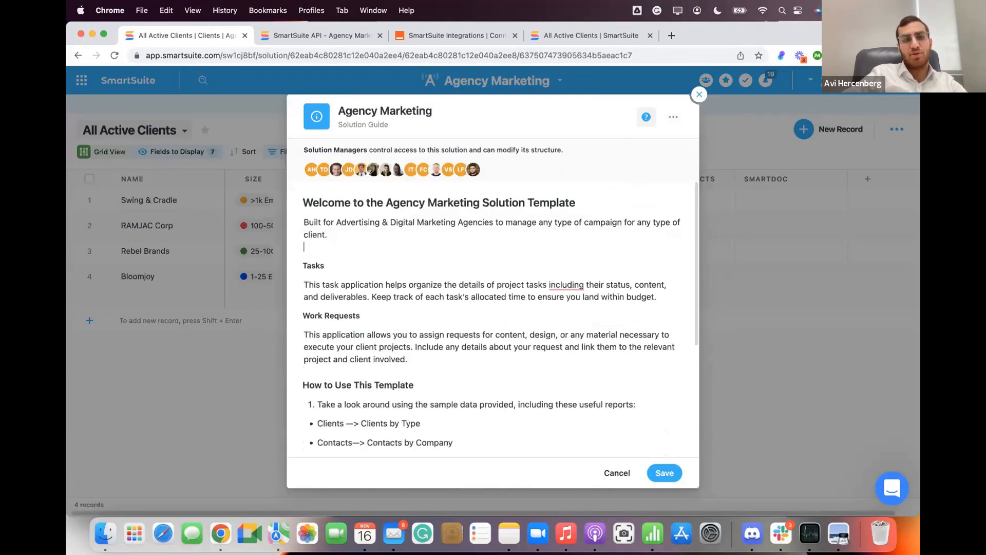
scroll(472, 308, "down", 5)
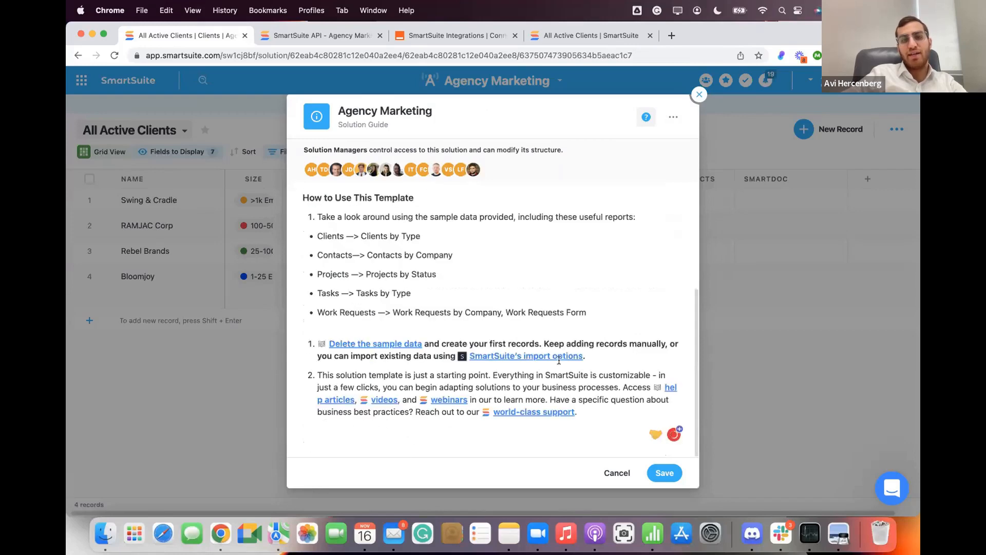
left_click_drag(581, 413, 361, 225)
left_click(863, 327)
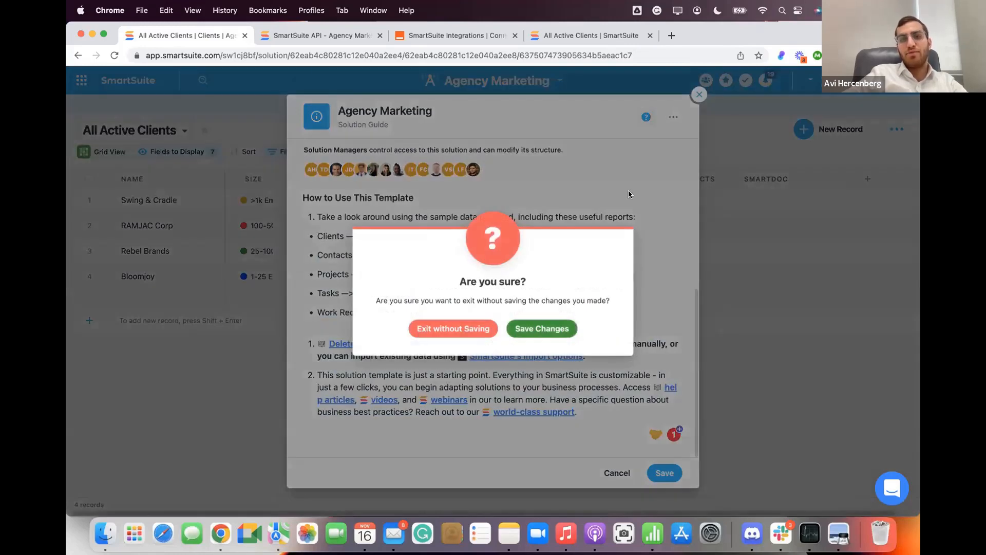
left_click(454, 329)
Open the Swing & Cradle record, view its Description field in expanded form and close the record
left_click(766, 200)
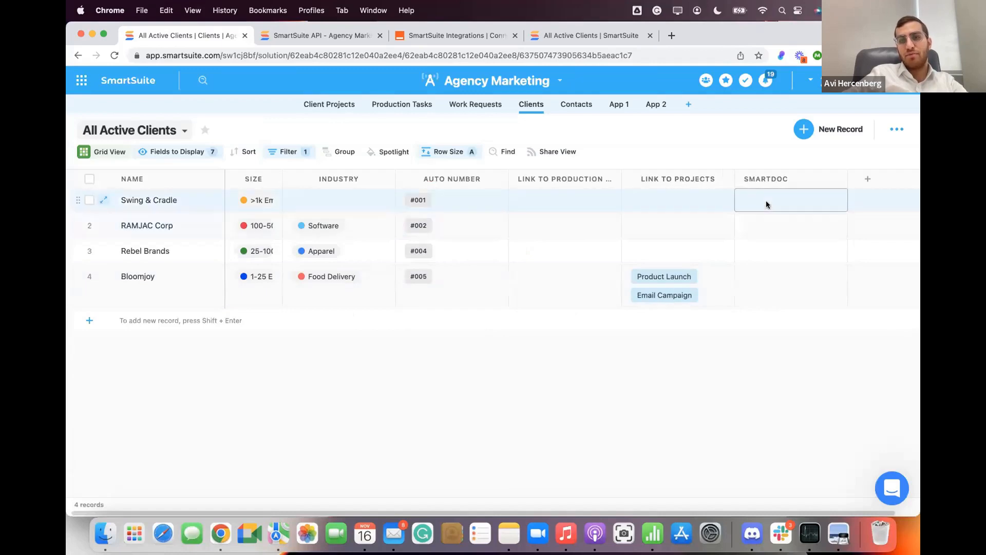
left_click(104, 200)
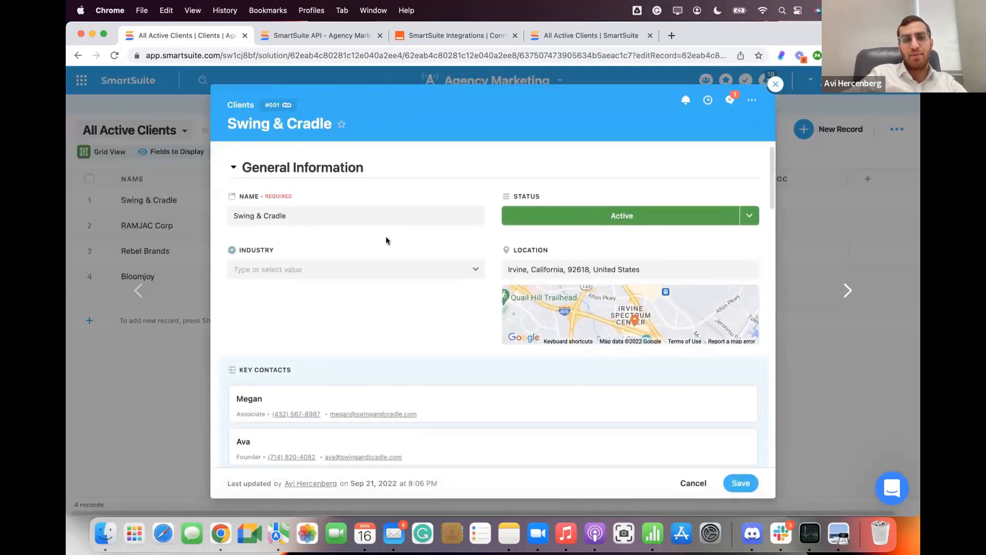
scroll(386, 236, "down", 5)
scroll(386, 237, "down", 2)
left_click(386, 236)
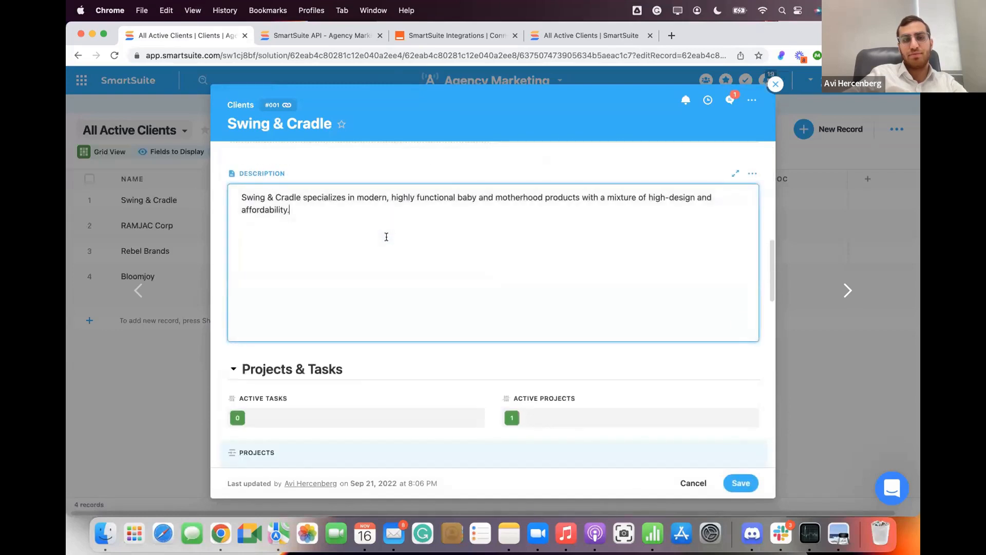
left_click(735, 174)
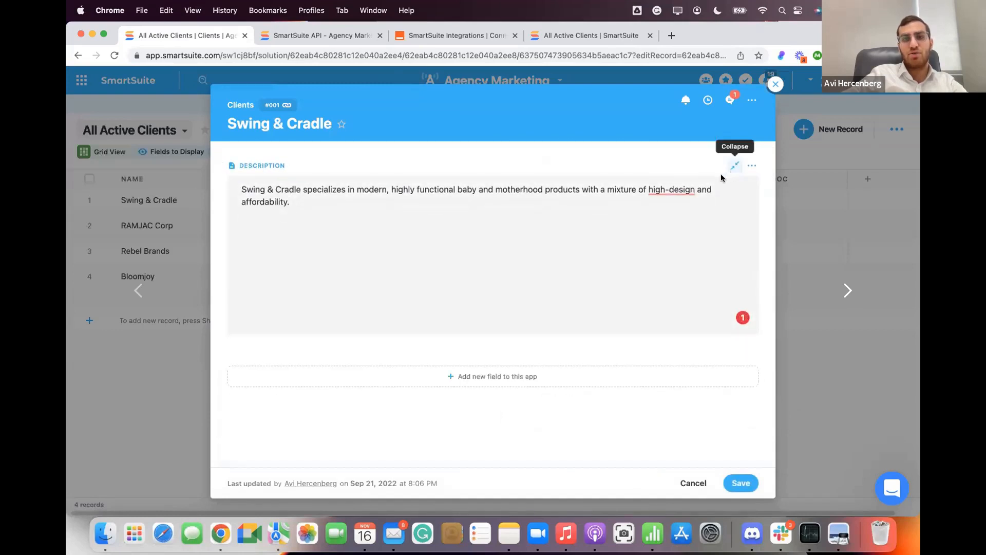
left_click(788, 194)
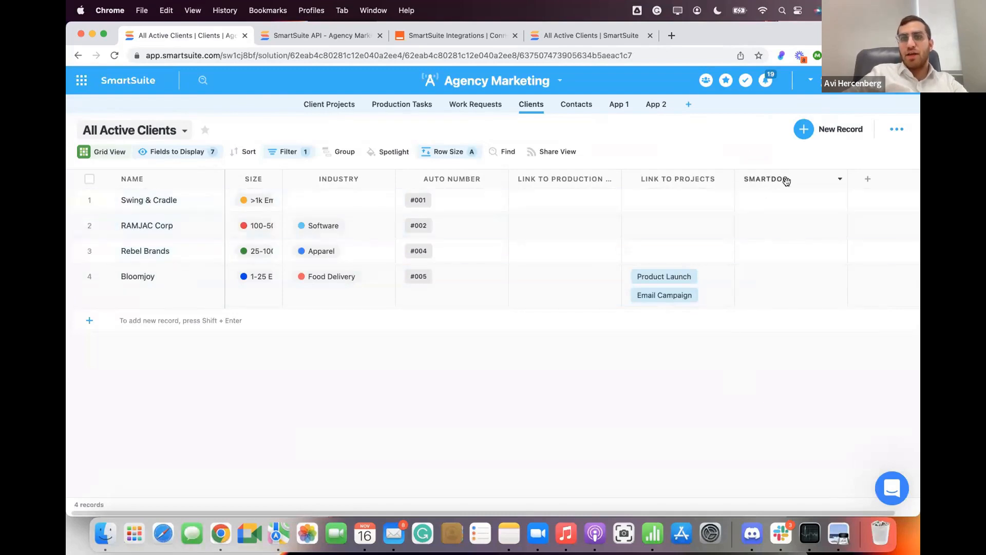
Rename the SmartDoc field in the Clients grid to SOP
left_click(863, 177)
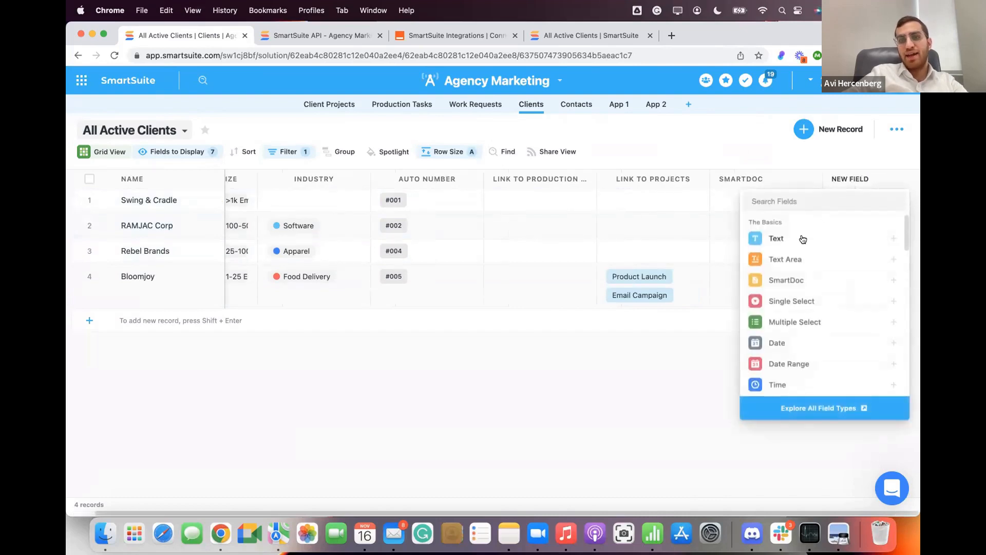
left_click(745, 147)
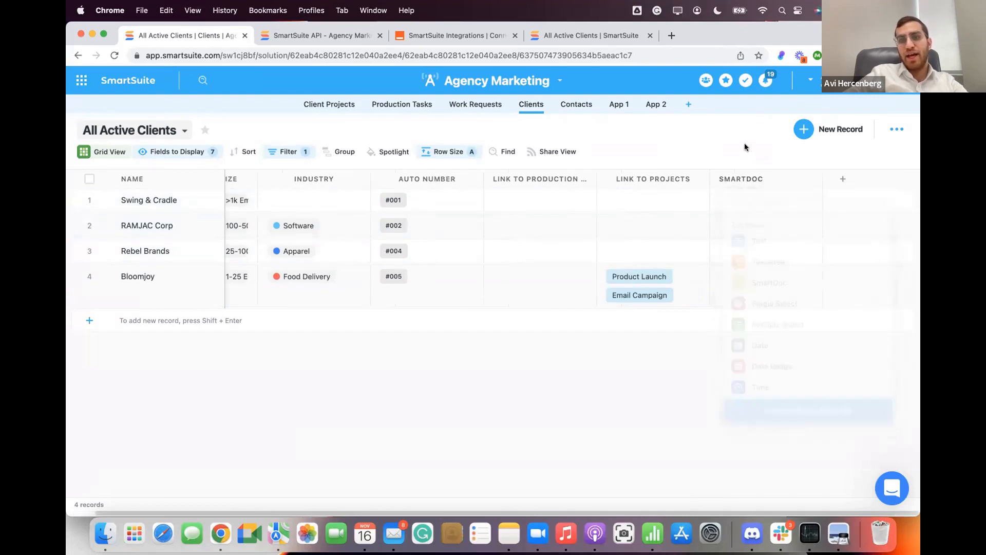
left_click(764, 178)
key("BackSpace")
key("BackSpace")
key("BackSpace")
key("BackSpace")
key("BackSpace")
key("BackSpace")
key("BackSpace")
key("BackSpace")
type("SOP")
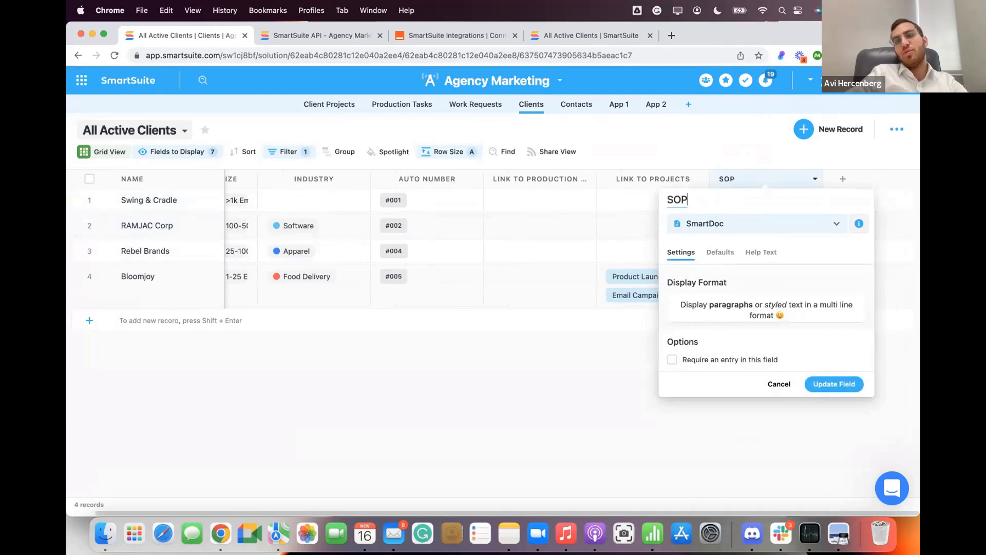
Give the SOP field a default text of "Phone" in bold followed by an empty line, and update the field
left_click(720, 251)
left_click(866, 294)
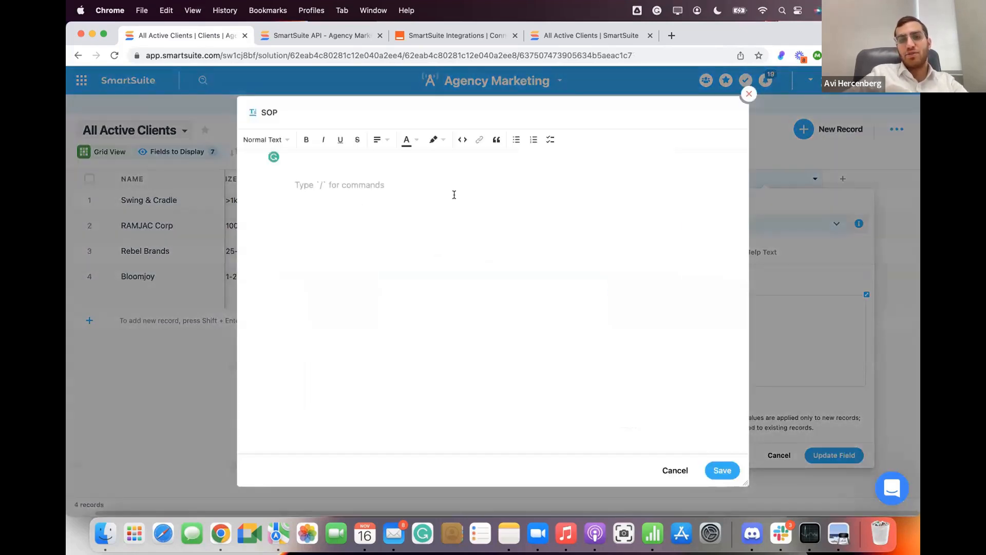
type("Phone")
double_click(311, 184)
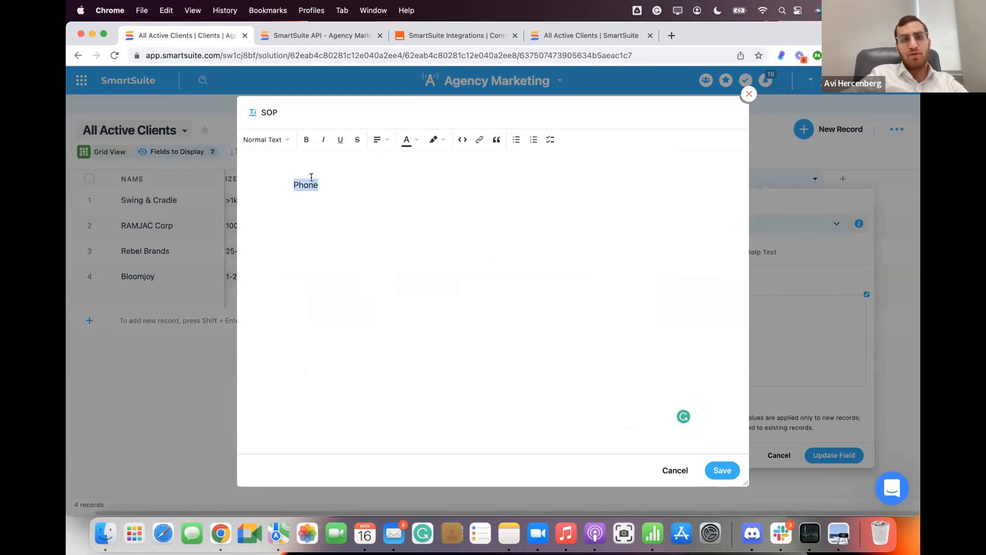
left_click(306, 139)
left_click(345, 180)
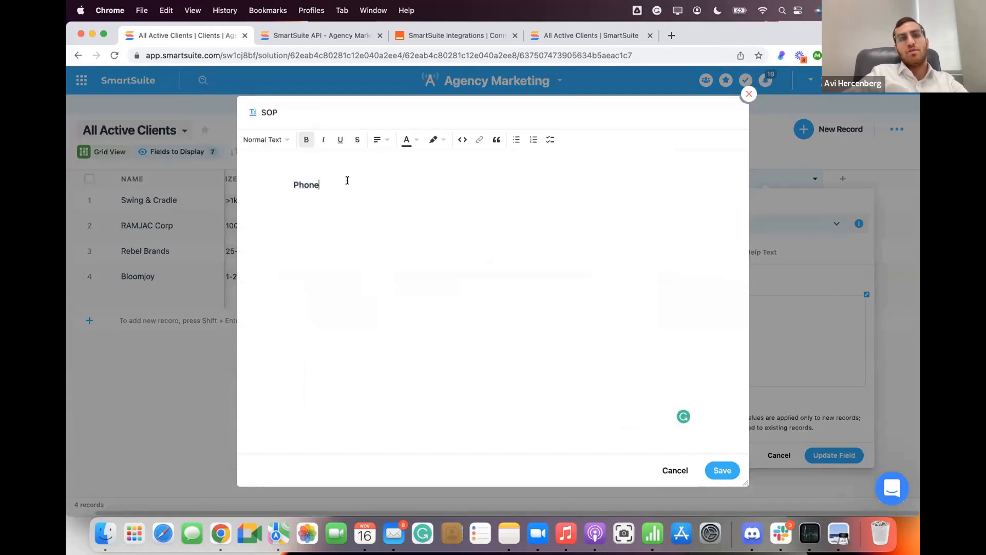
key("Return")
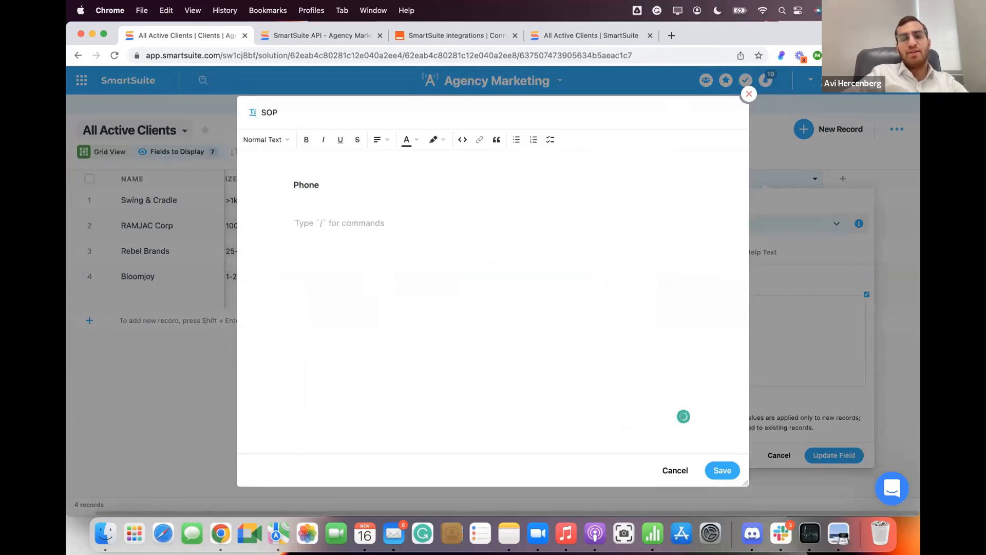
left_click(734, 472)
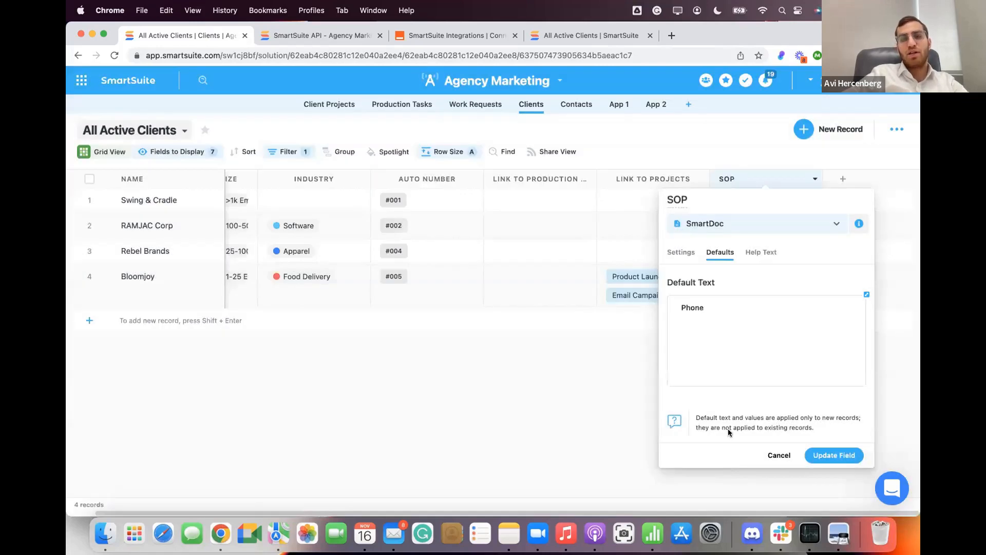
left_click(825, 454)
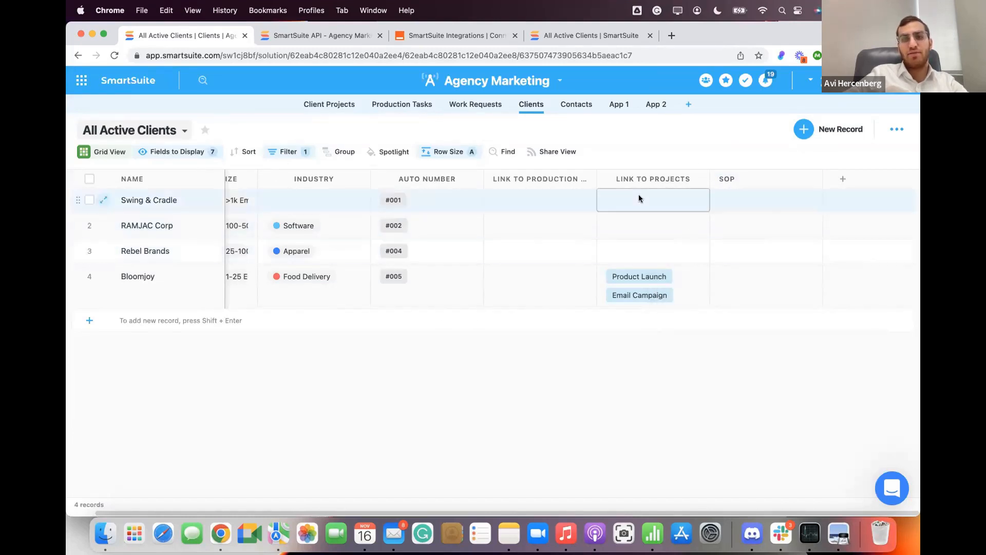
Add a client record named asdfa below Bloomjoy and select its SOP cell
left_click(92, 321)
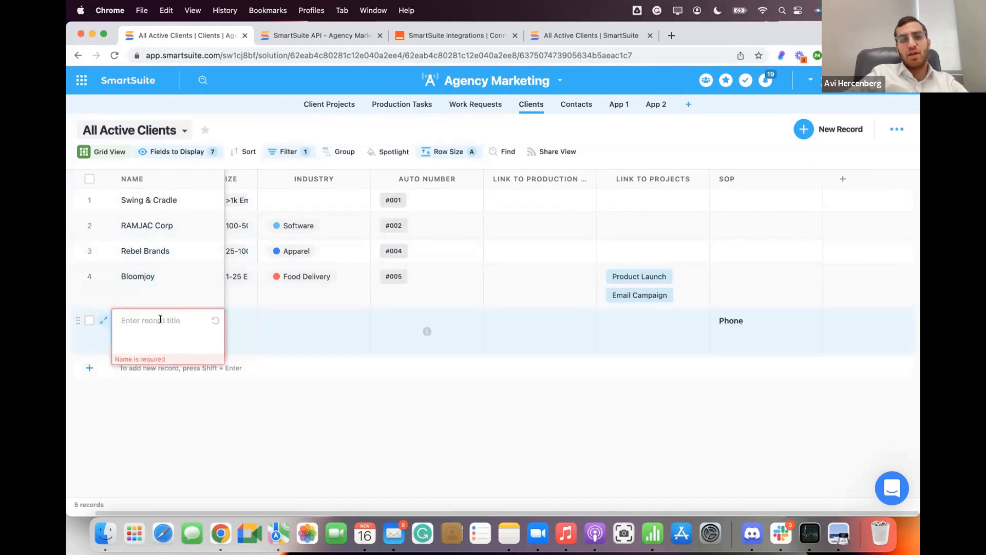
type("asdfa")
left_click(745, 320)
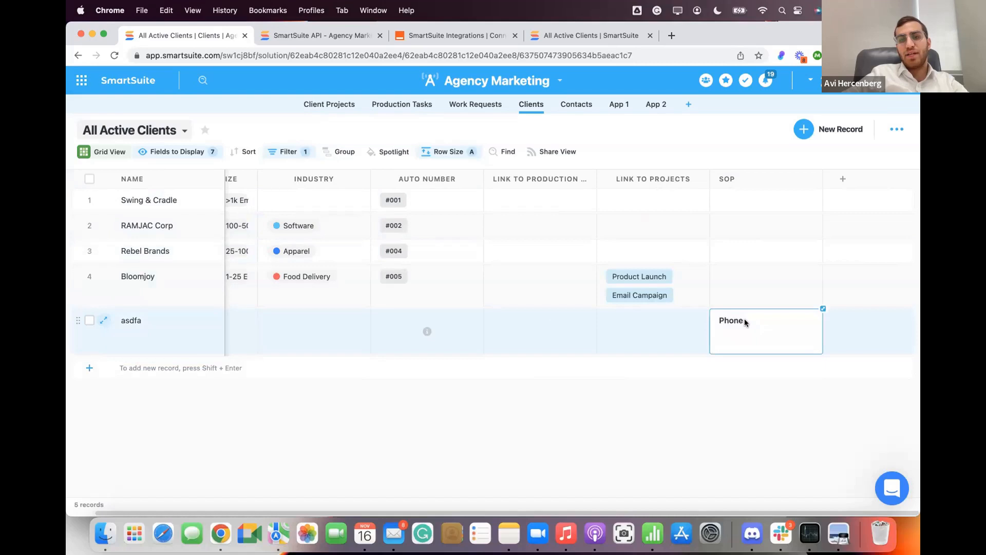
Expand the asdfa record's SOP document and add the lines "sdflkj'/jkl" and "fsadgre" below Phone
left_click(822, 308)
type("sdflkj'/jkl")
key("Return")
key("Return")
type("fsadgre")
Highlight the word "fsadgre" in gray and exit the SOP document without saving
double_click(302, 262)
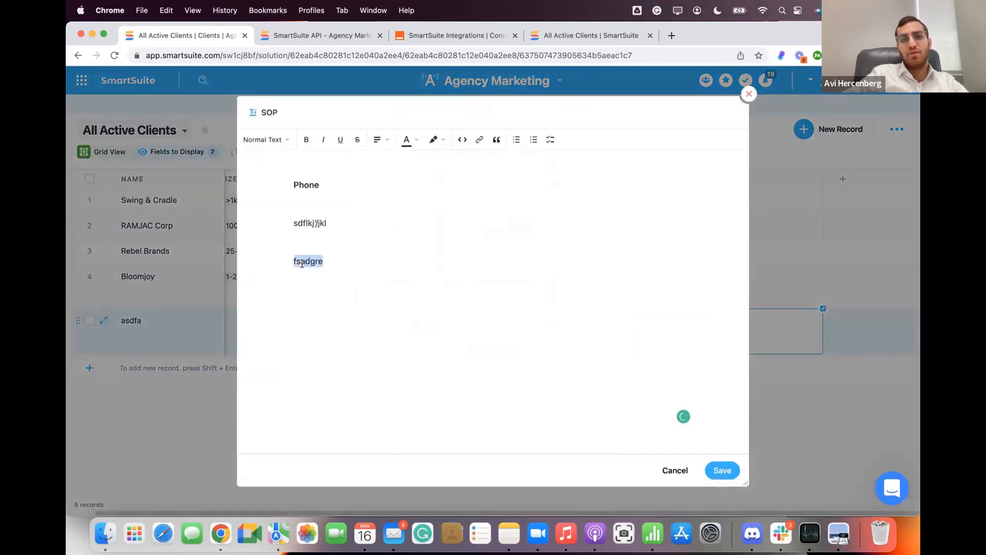
left_click(433, 139)
left_click(458, 221)
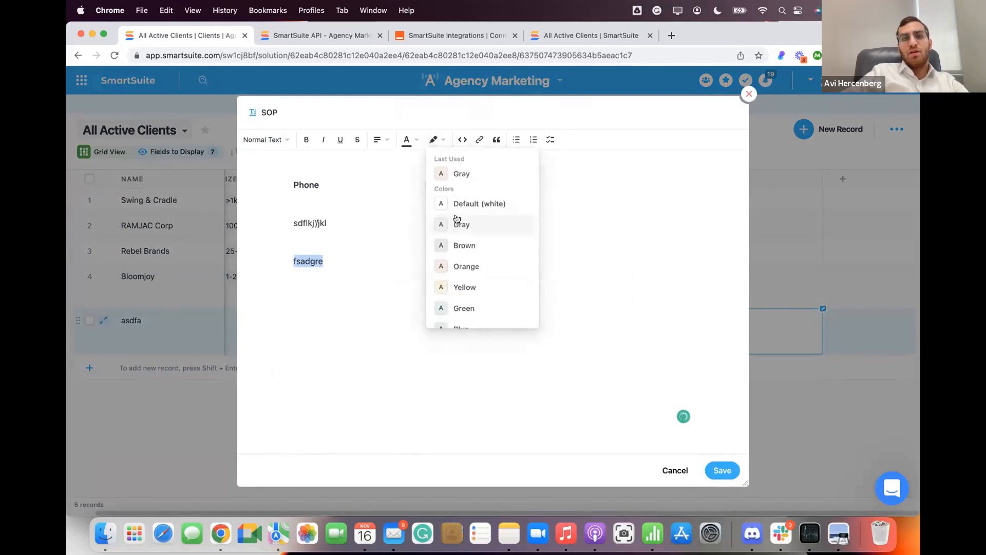
left_click(345, 243)
key("Up")
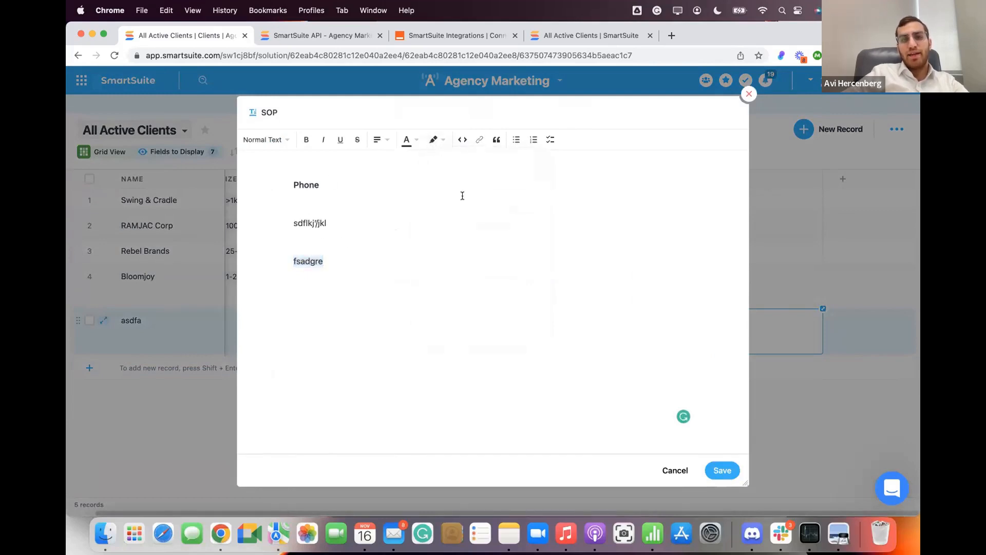
left_click(743, 95)
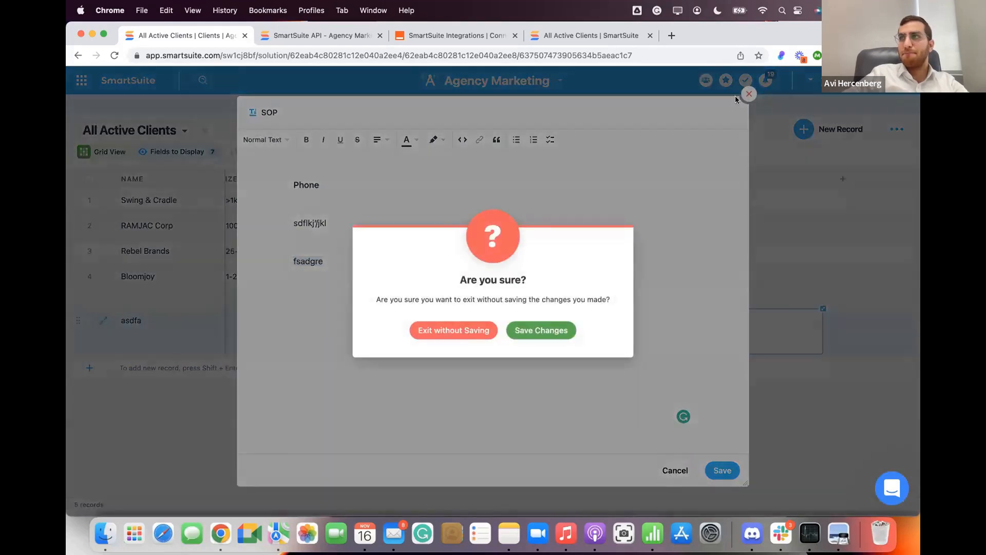
left_click(455, 331)
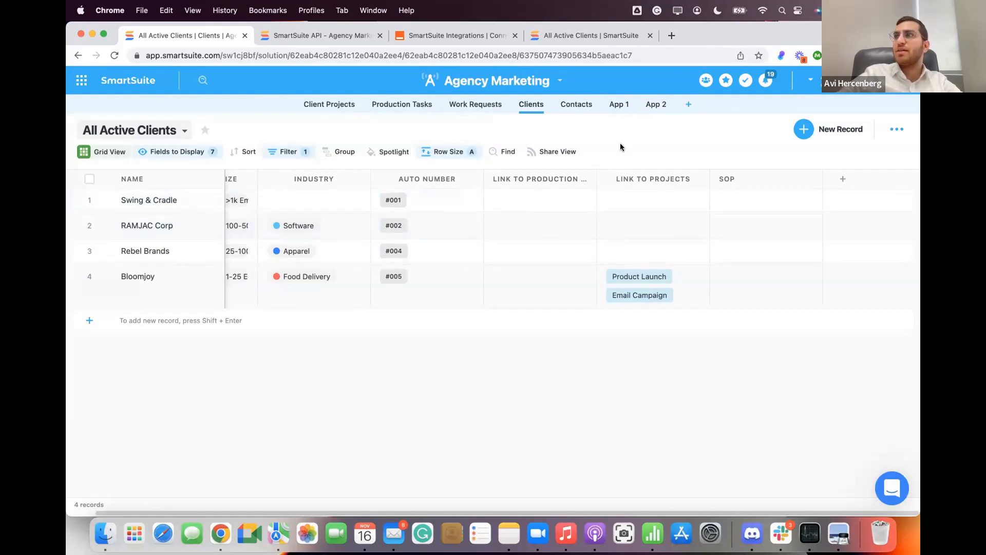
Look over the Clients view's available and selected fields and the list of new field types
scroll(584, 226, "left", 2)
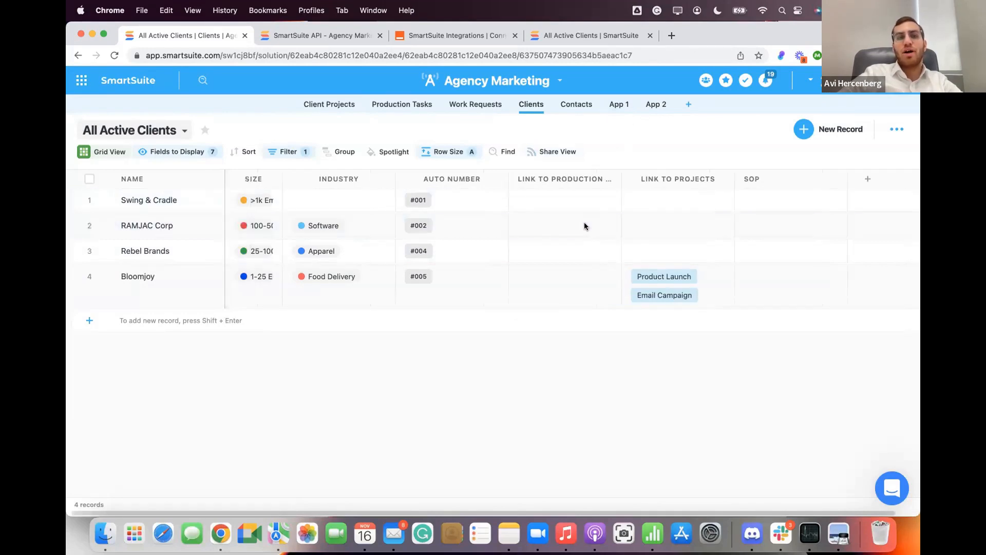
left_click(185, 154)
left_click(336, 138)
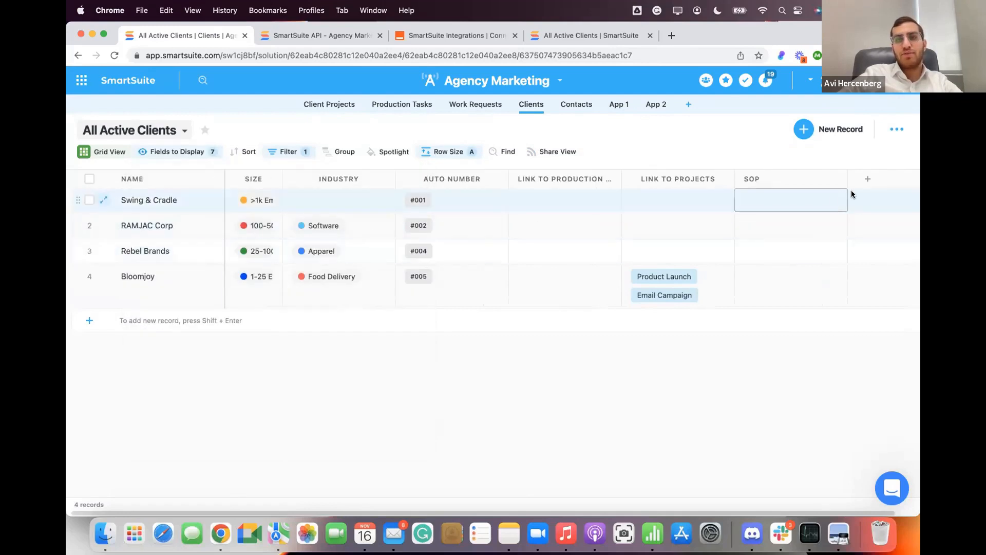
left_click(868, 179)
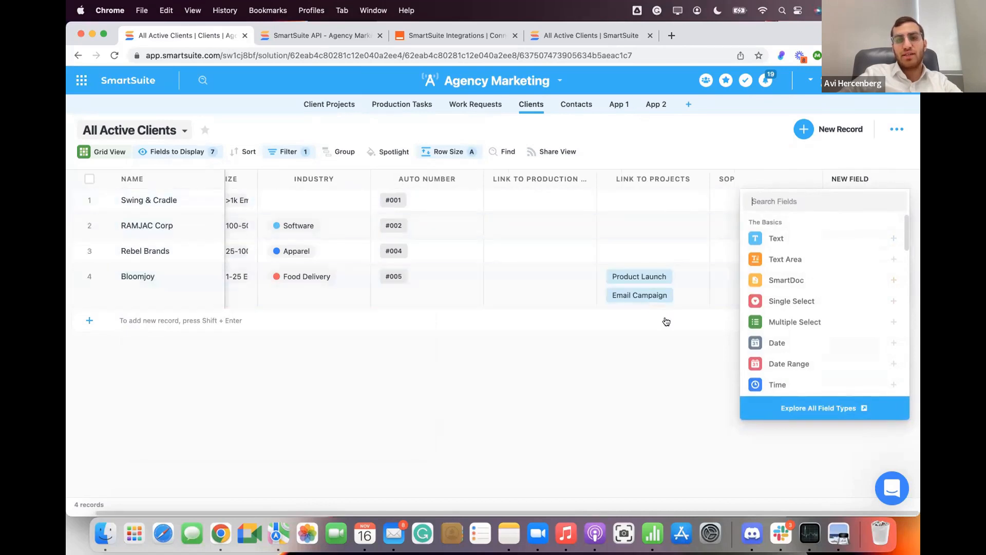
left_click(526, 442)
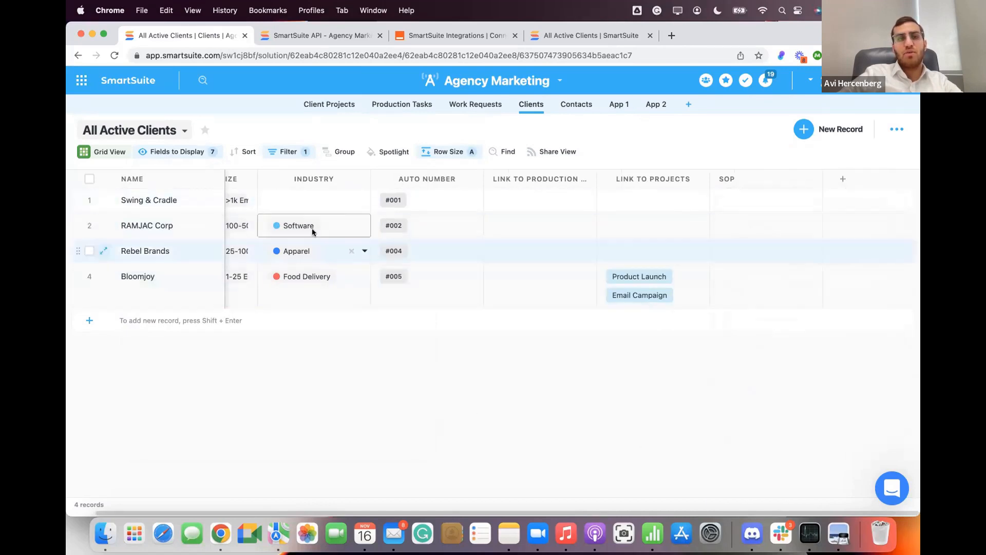
left_click(211, 151)
scroll(207, 303, "down", 3)
scroll(208, 302, "up", 3)
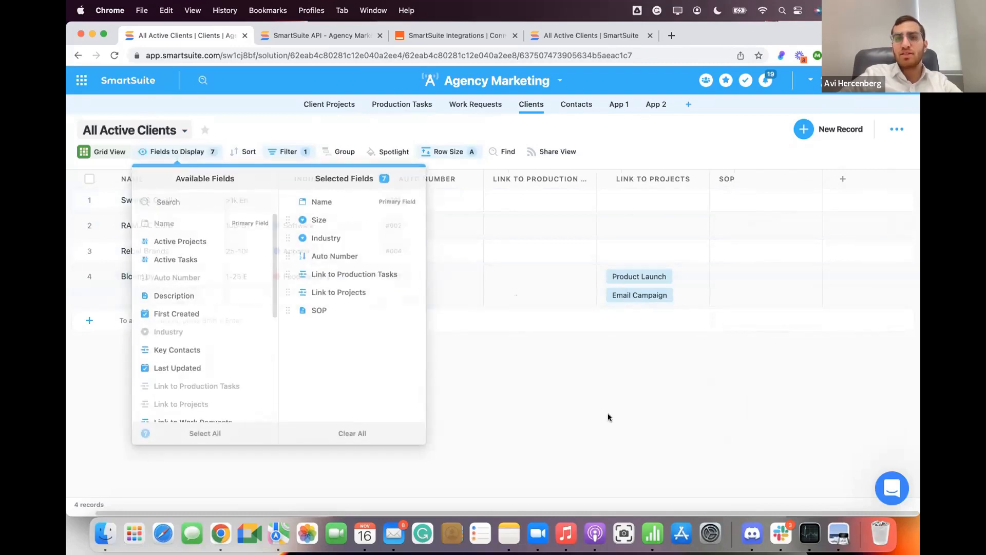
left_click(608, 415)
Start a new Assigned To field at the end of the Clients table and review its settings
left_click(844, 179)
type("ass")
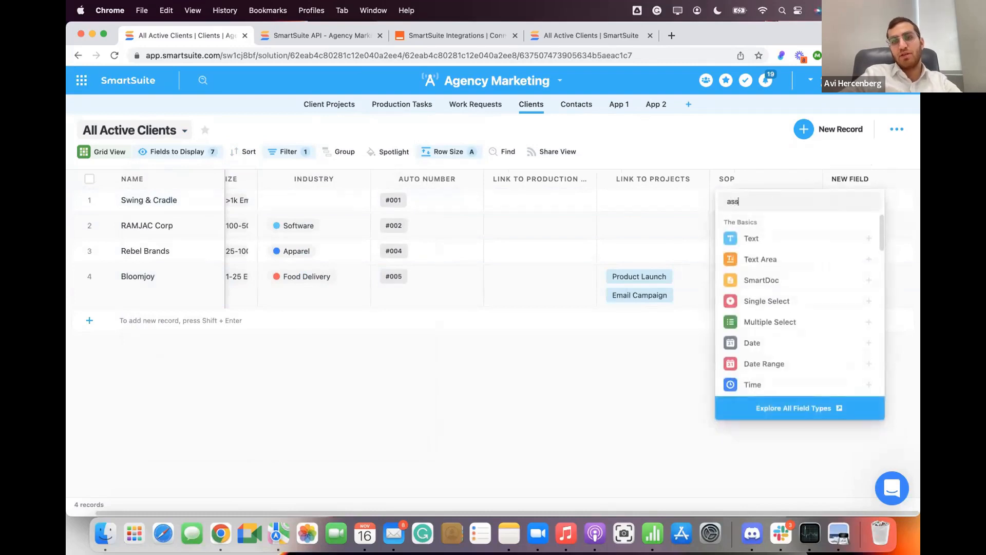
left_click(819, 246)
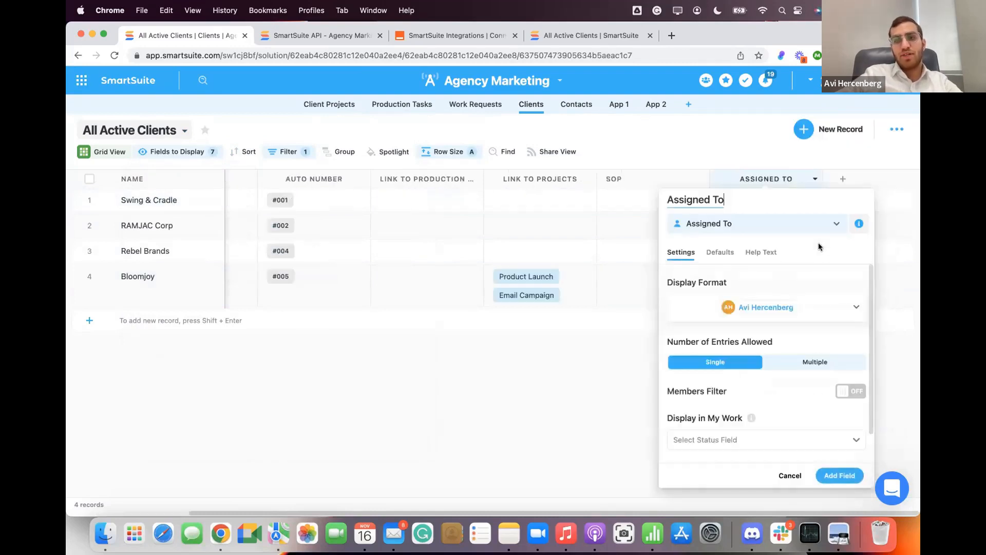
scroll(727, 318, "down", 2)
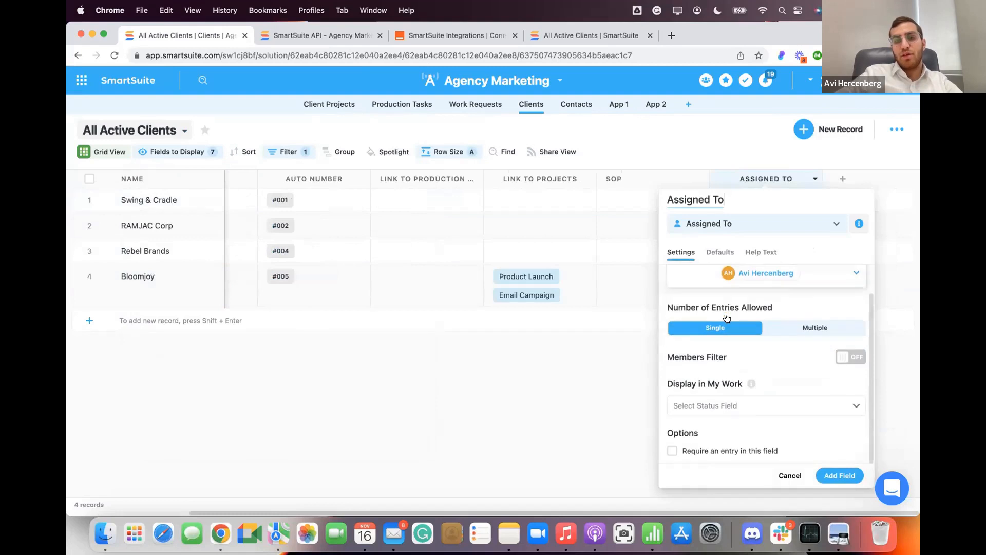
triple_click(701, 199)
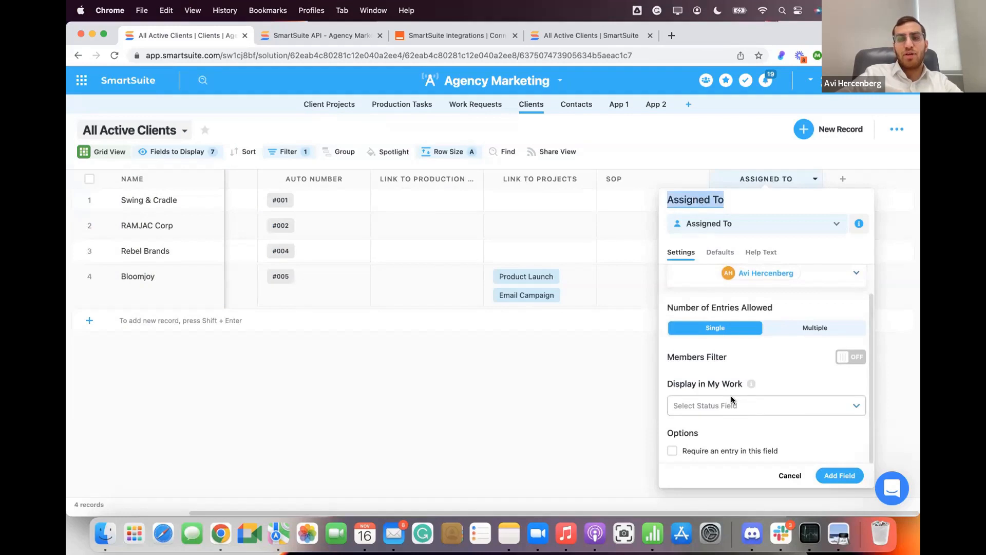
Try Status as the Display in My Work field for the Assigned To field and clear that choice
left_click(723, 411)
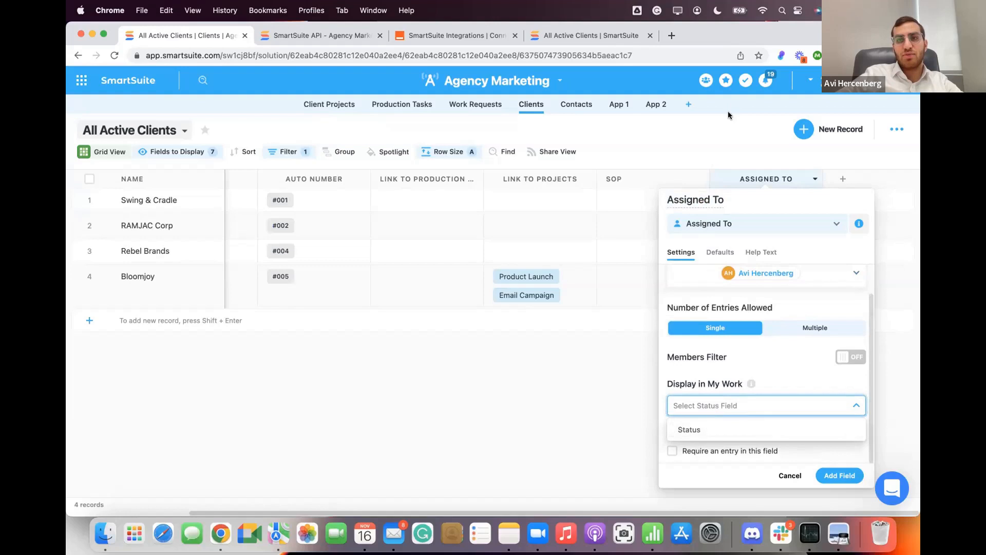
left_click(702, 429)
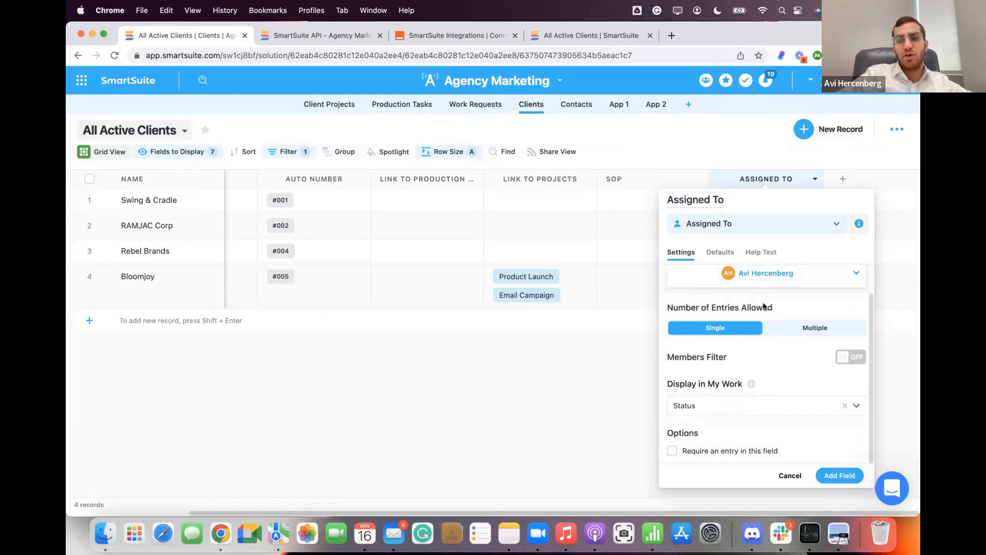
left_click(843, 406)
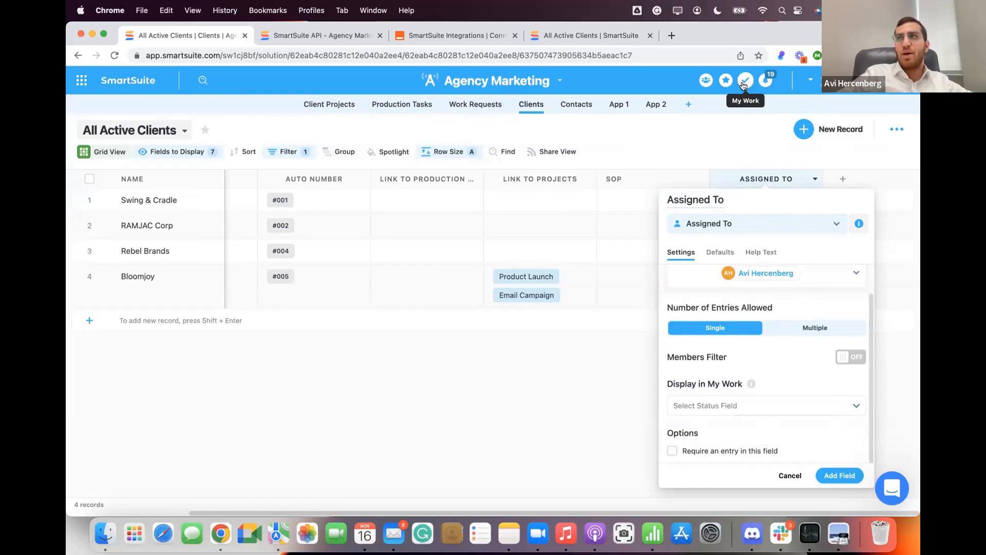
left_click(716, 406)
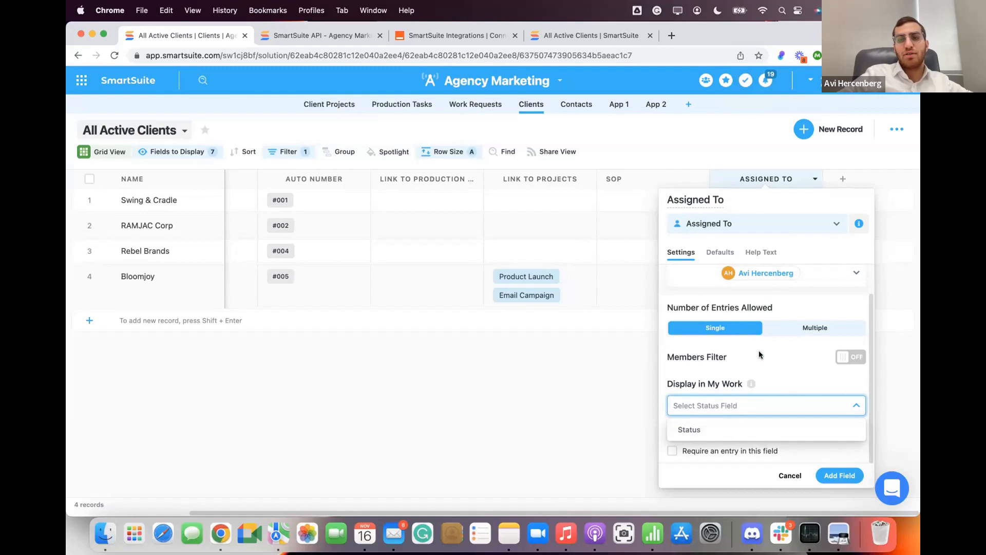
Set the Assigned To field's default member to Record Creator and add the field
left_click(720, 254)
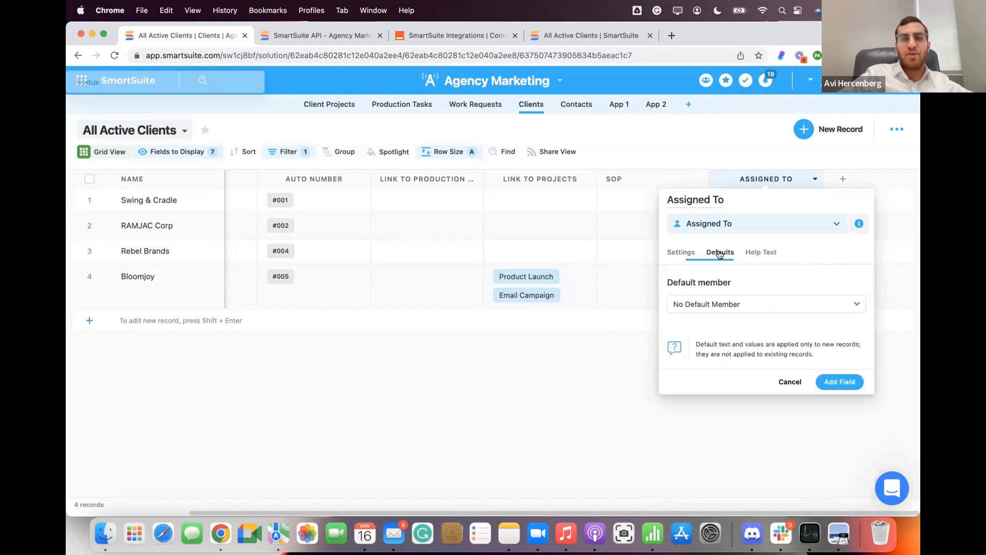
left_click(726, 309)
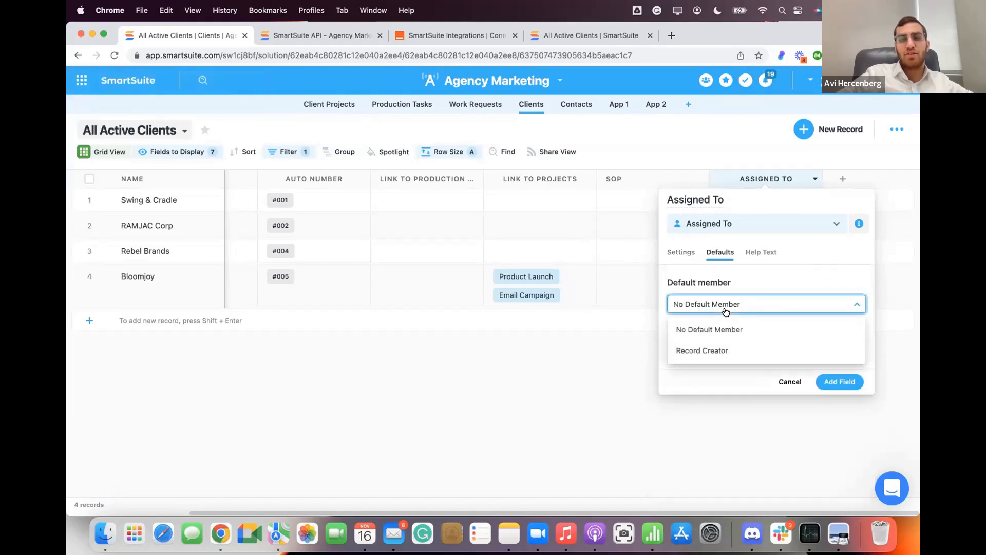
left_click(724, 355)
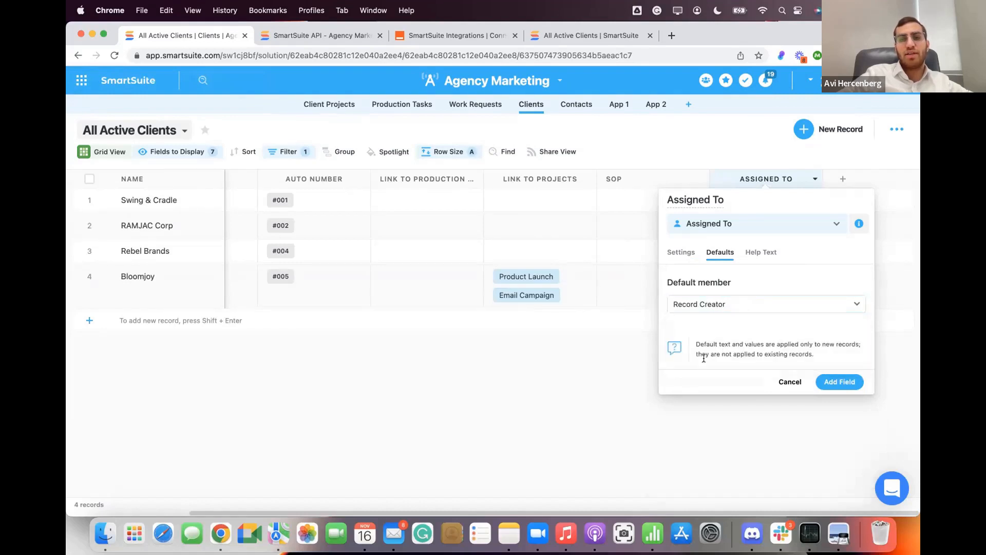
left_click(282, 405)
left_click(525, 330)
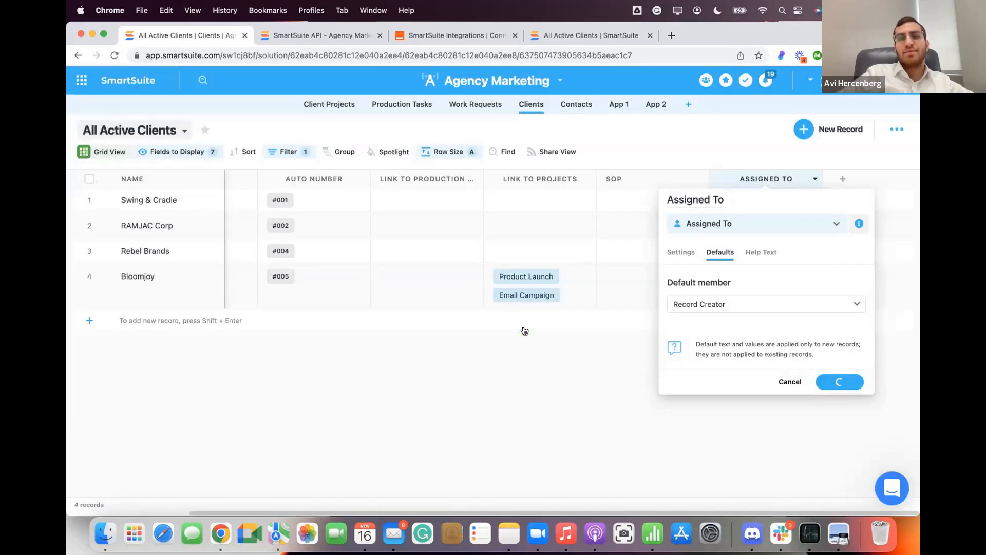
Start a client record below Bloomjoy to try the Assigned To default, and discard the unnamed record
left_click(87, 321)
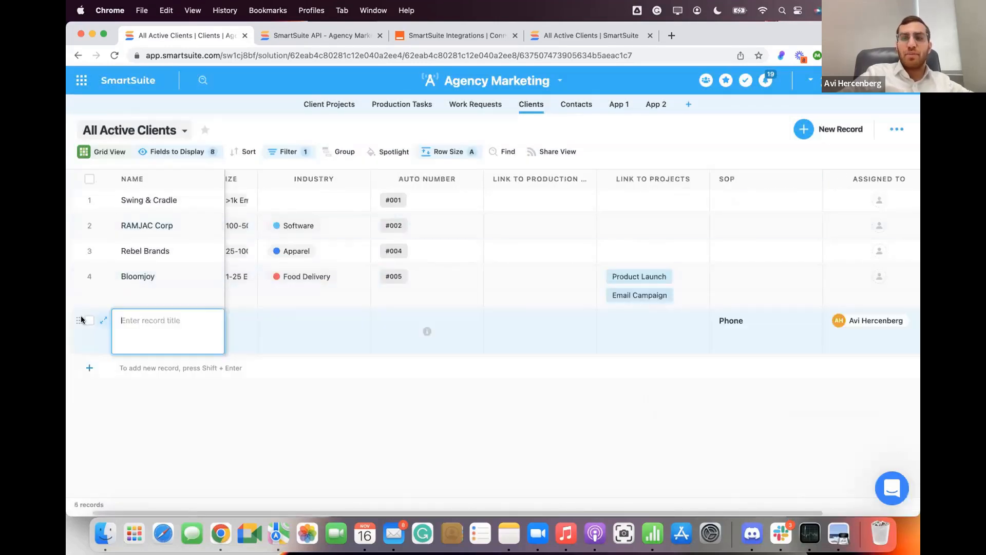
left_click(882, 327)
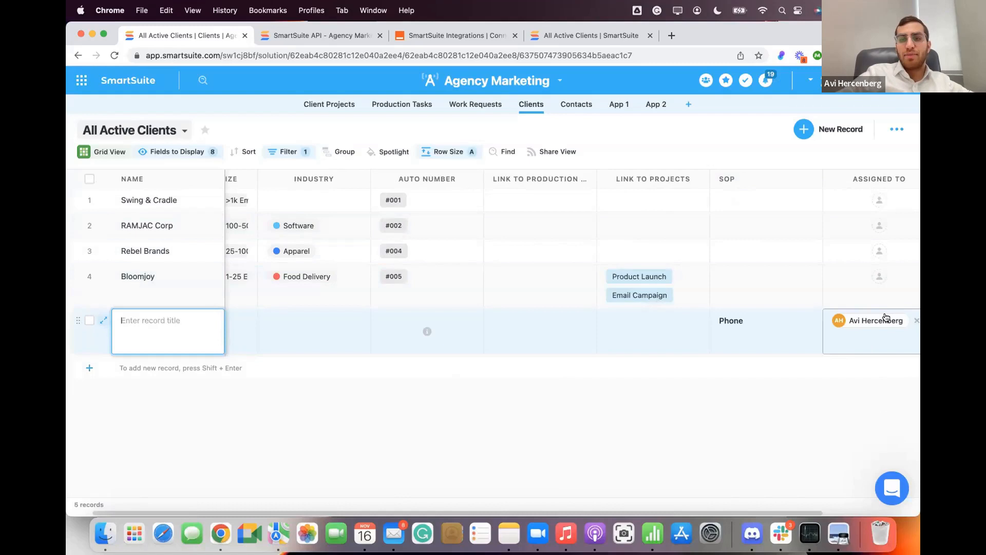
left_click(916, 322)
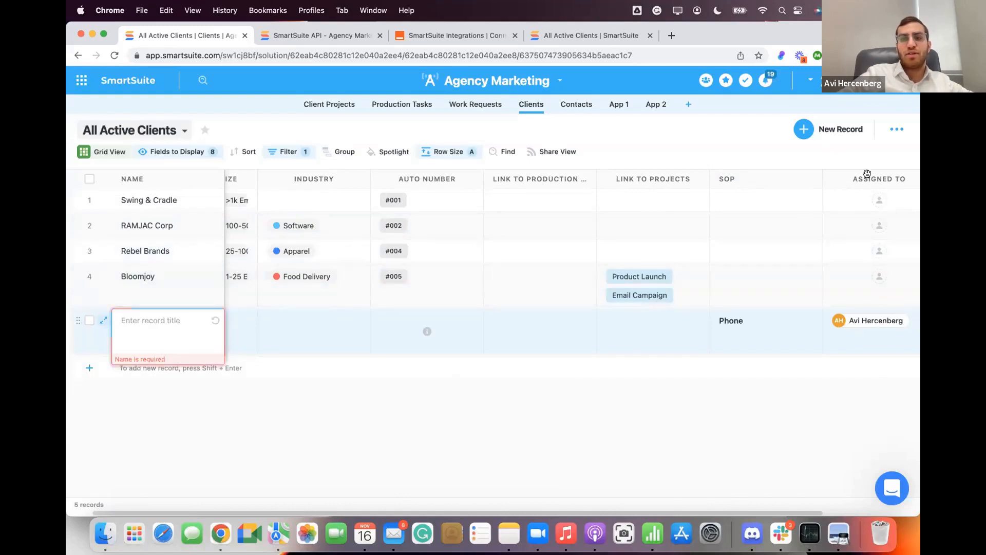
left_click_drag(888, 175, 856, 179)
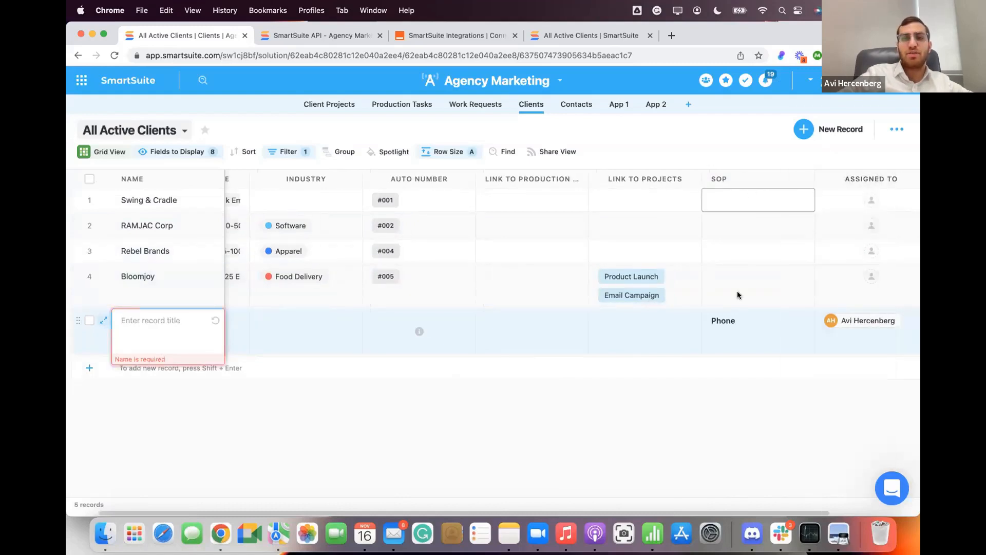
left_click(214, 320)
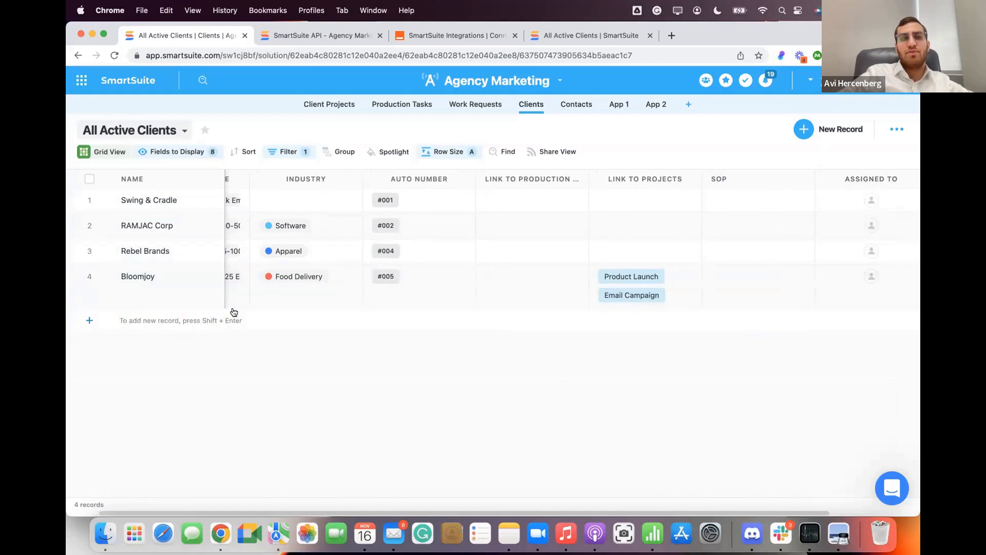
Examine the default value setting of the Industry field and close it without changes
double_click(314, 178)
left_click(268, 251)
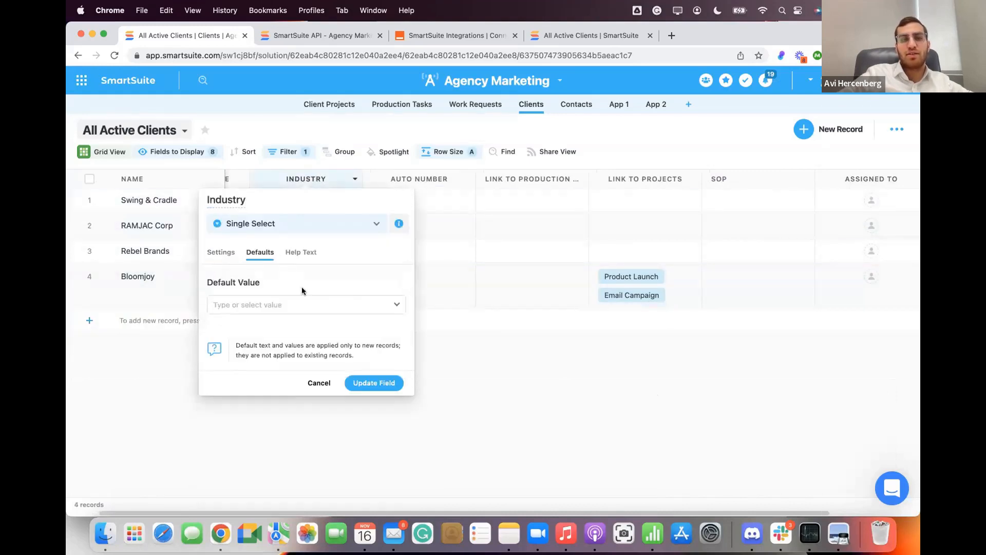
left_click(298, 304)
left_click(507, 400)
Add a Checklist field after Assigned To in the Clients table, keeping its preset settings
scroll(405, 222, "right", 3)
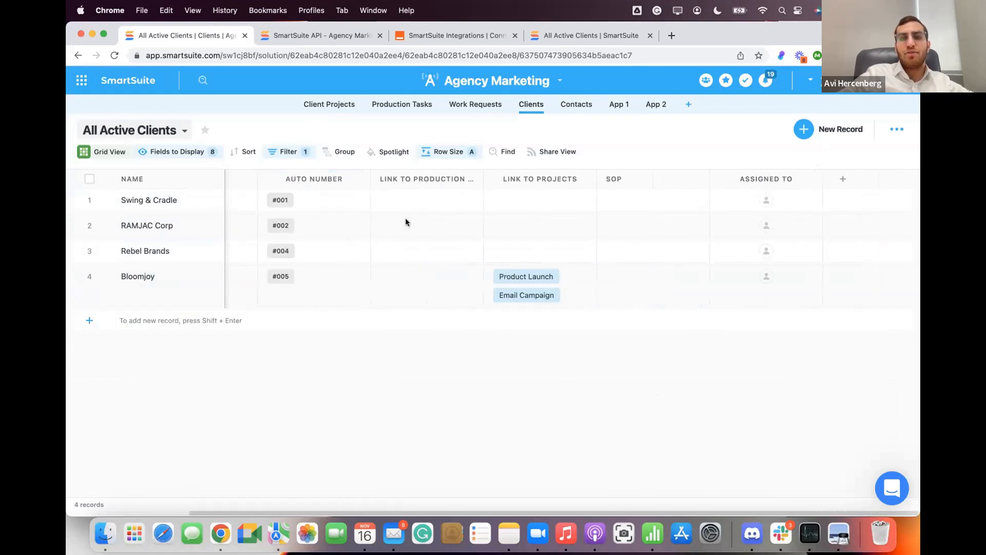
left_click(843, 180)
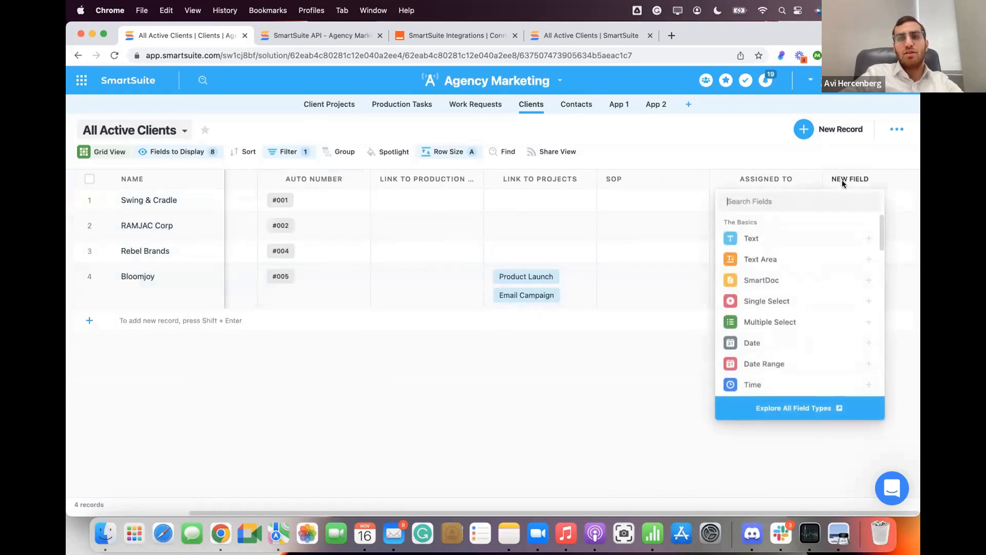
type("chec")
left_click(813, 246)
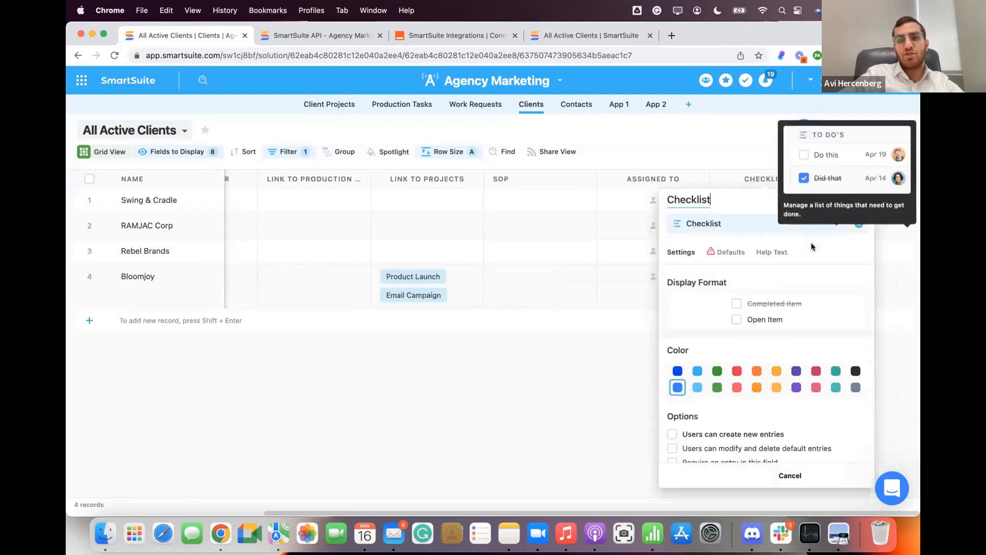
left_click(824, 474)
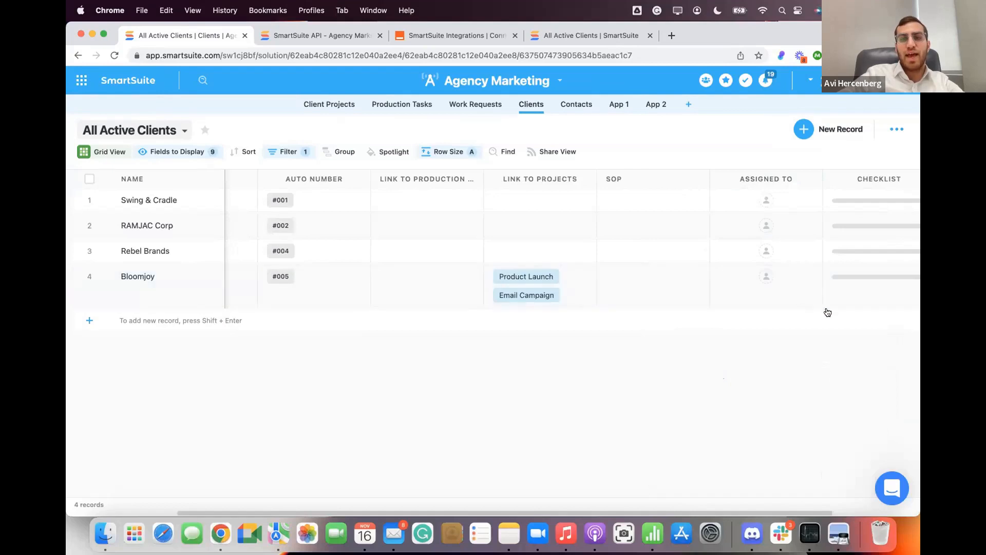
Add the item "sadf" to the Swing & Cradle record's checklist, mark it completed and save the checklist
left_click(848, 203)
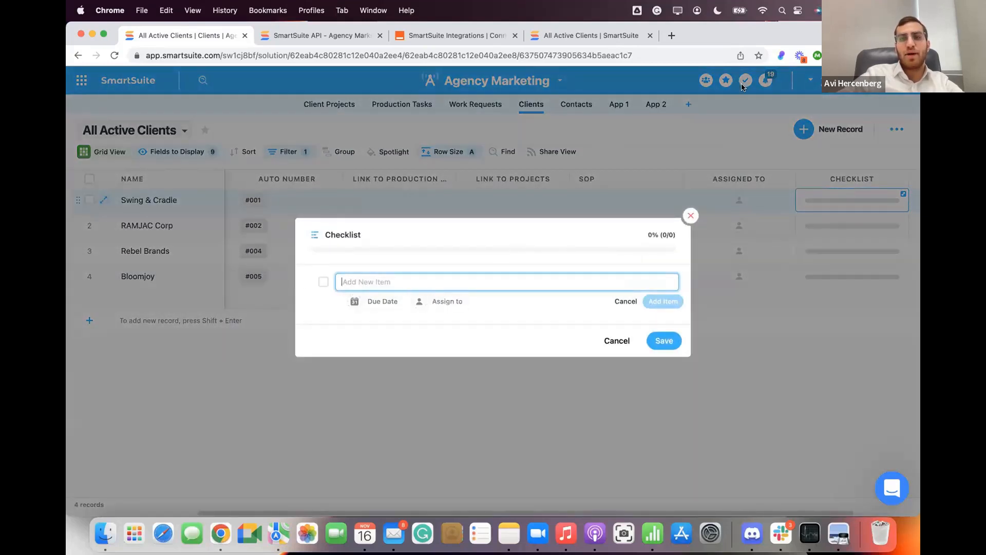
type("sadf")
left_click(323, 282)
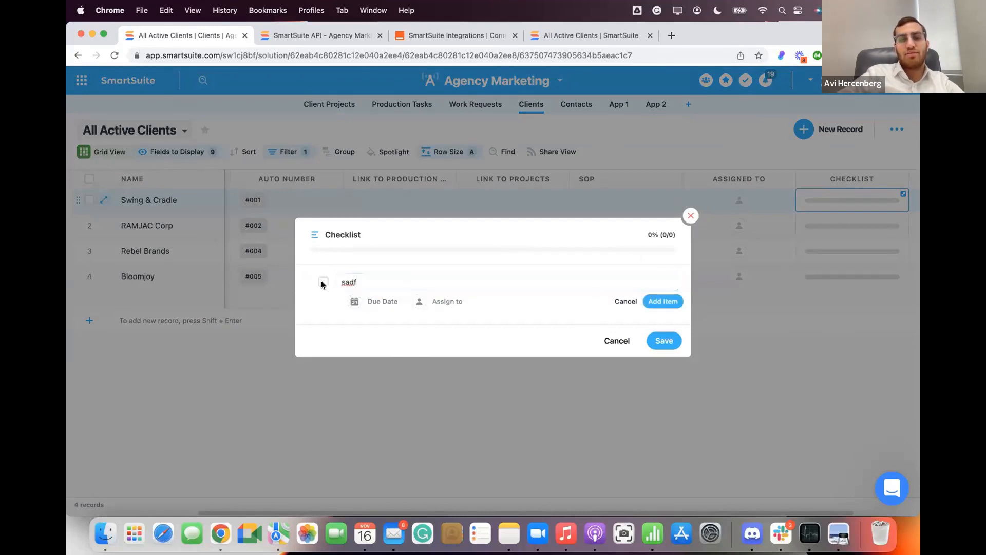
left_click(667, 302)
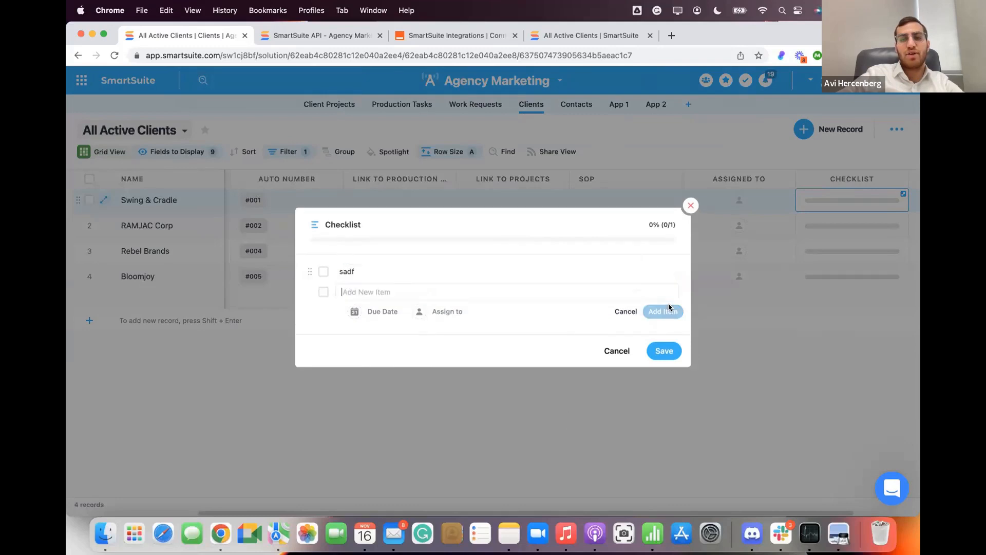
left_click(323, 271)
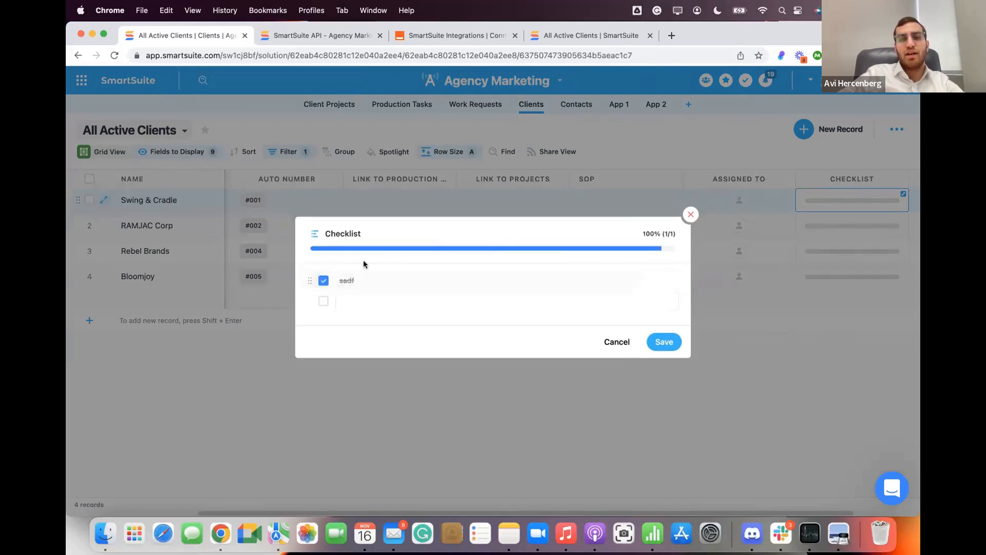
left_click(663, 343)
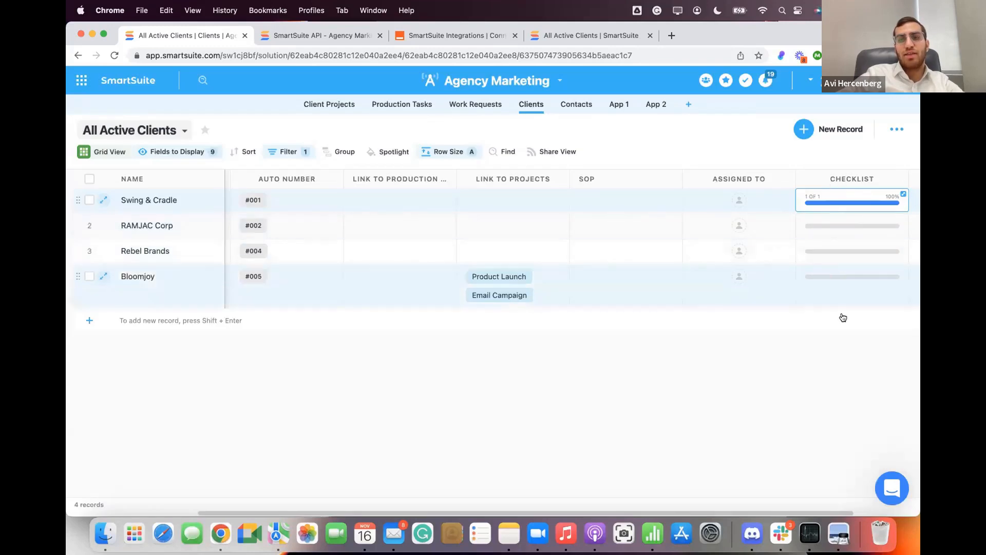
Start a new Sub-Items field after Checklist in the Clients table
scroll(605, 280, "right", 4)
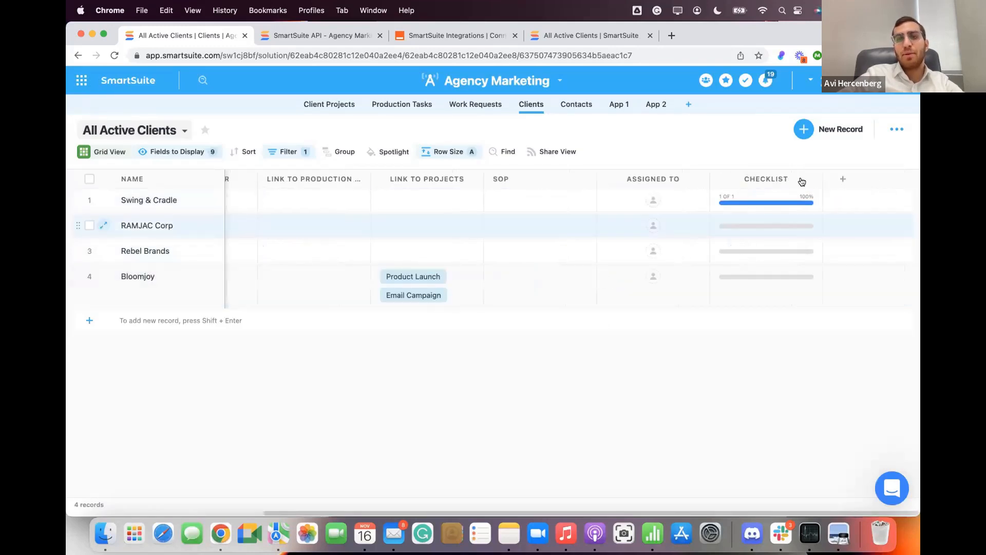
left_click(843, 179)
type("su")
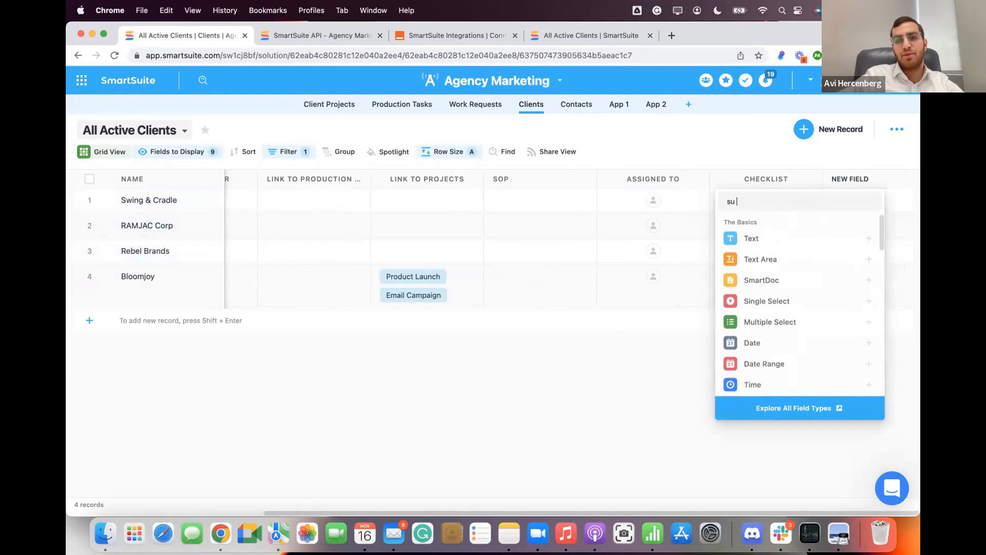
left_click(811, 260)
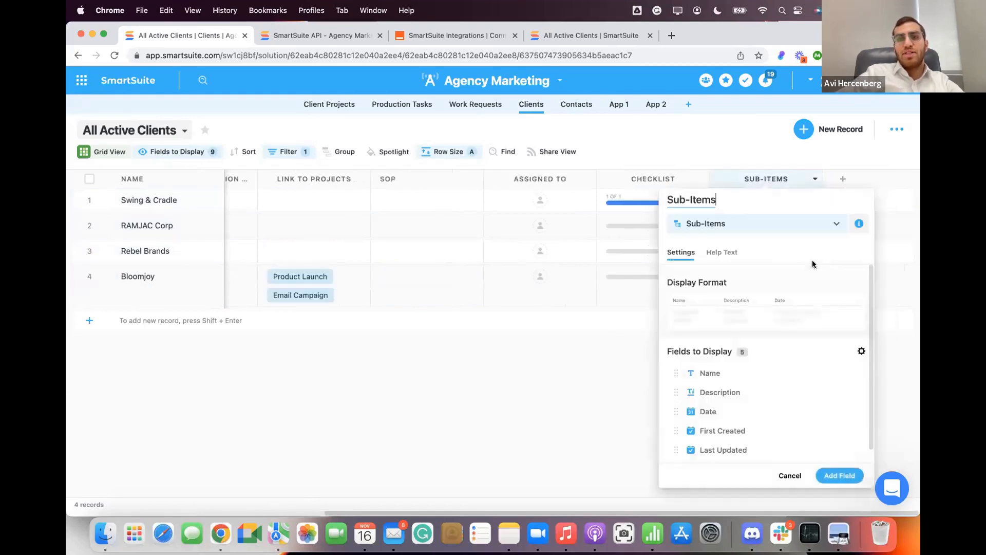
Open the Sub-Items field configuration and look through the field types available for a new sub-item field
left_click(861, 351)
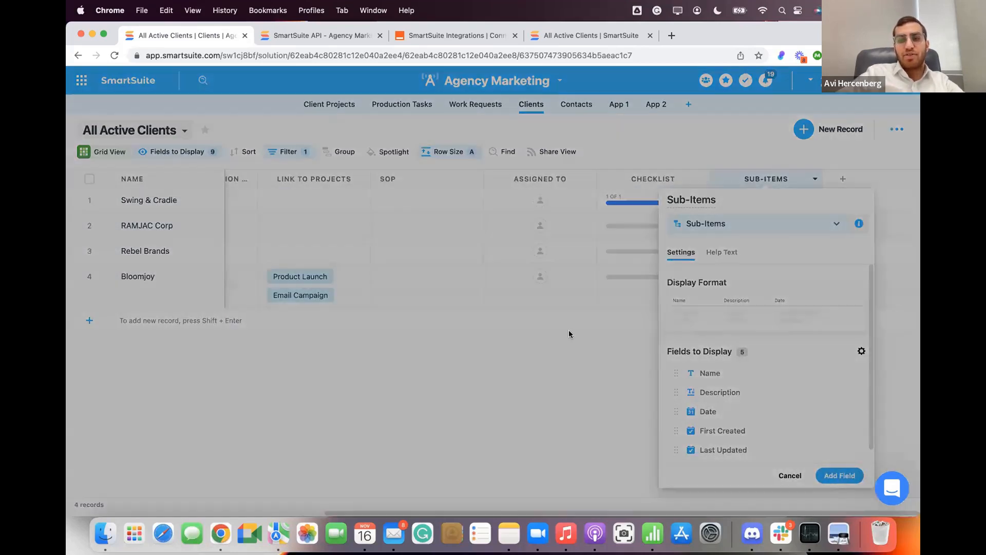
left_click(672, 232)
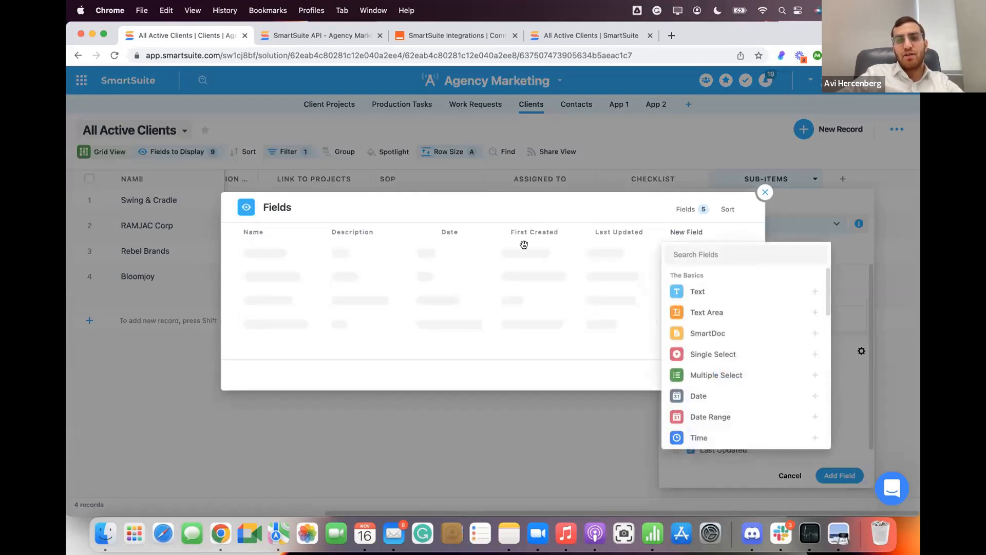
mouse_move(719, 334)
scroll(714, 337, "down", 1)
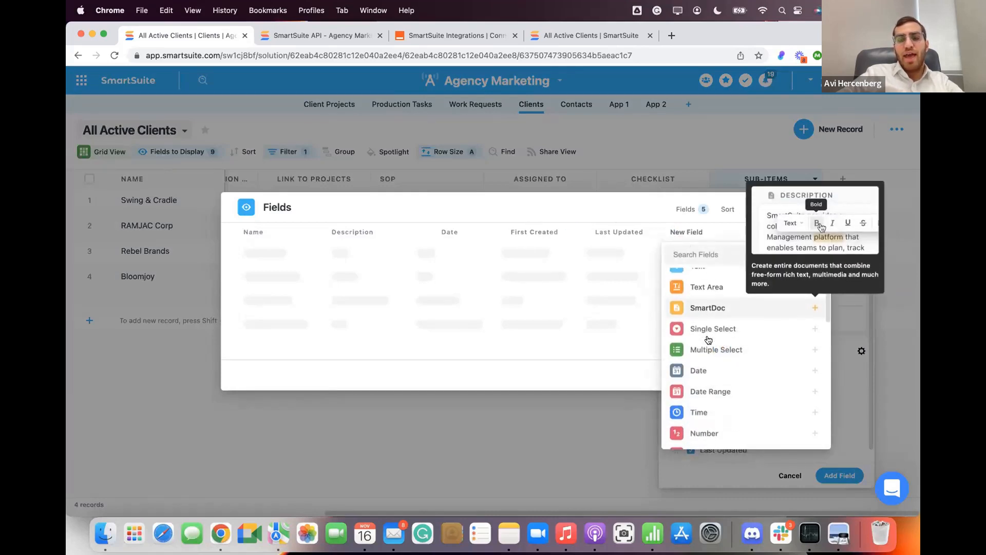
scroll(708, 340, "down", 10)
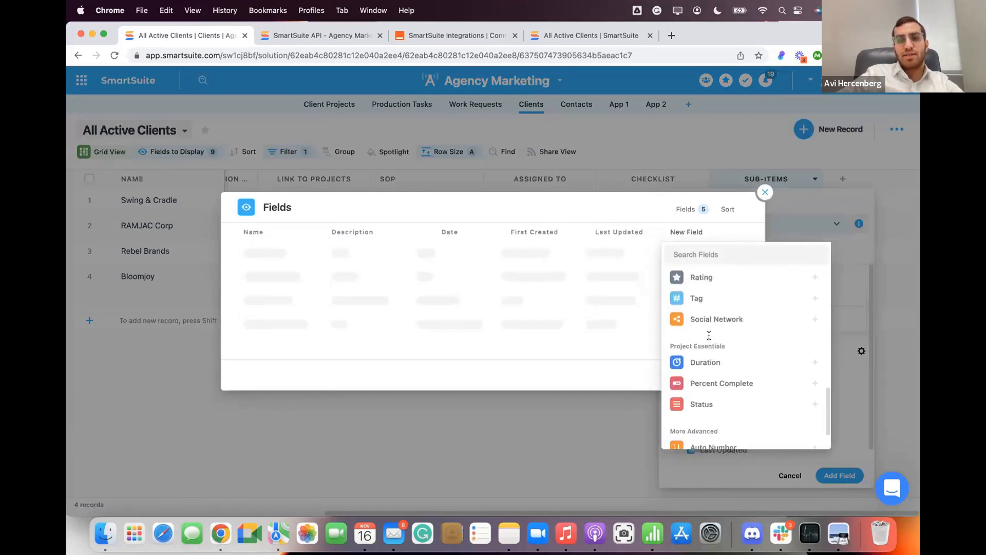
scroll(709, 339, "up", 10)
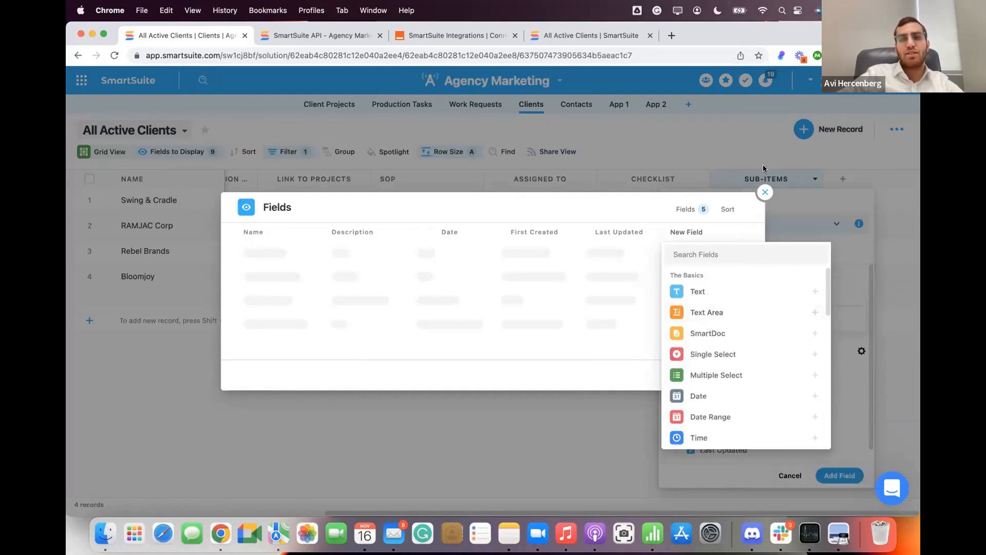
Discard the new Sub-Items field without adding it to the Clients table
left_click(764, 193)
left_click(788, 476)
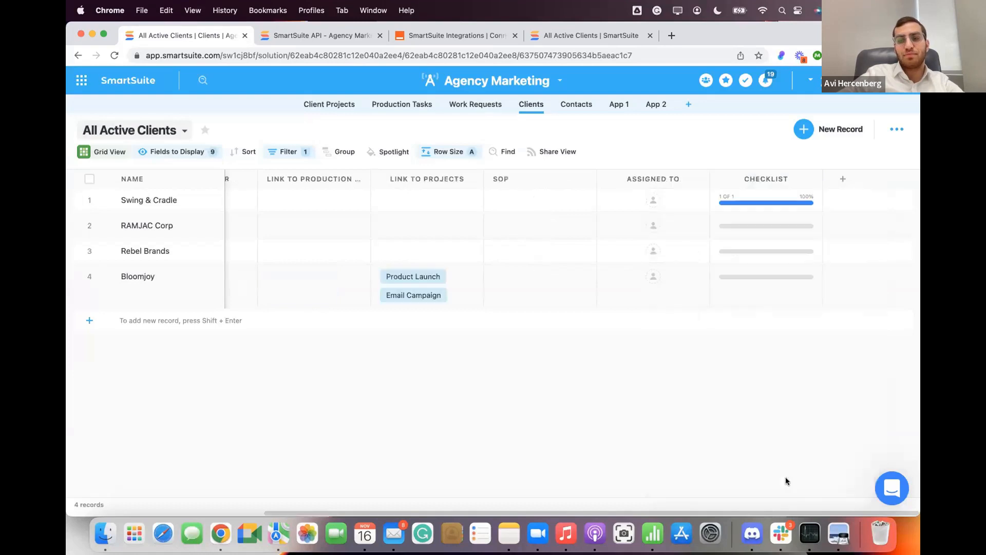
Change the Clients table's Name field from manual input to an Auto Generated title and accept the conversion
left_click(141, 177)
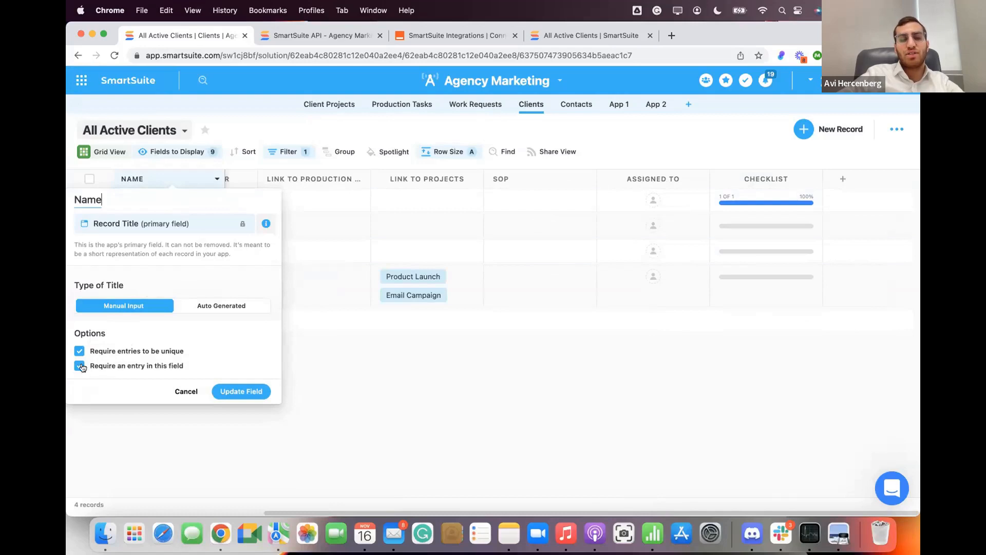
left_click(207, 307)
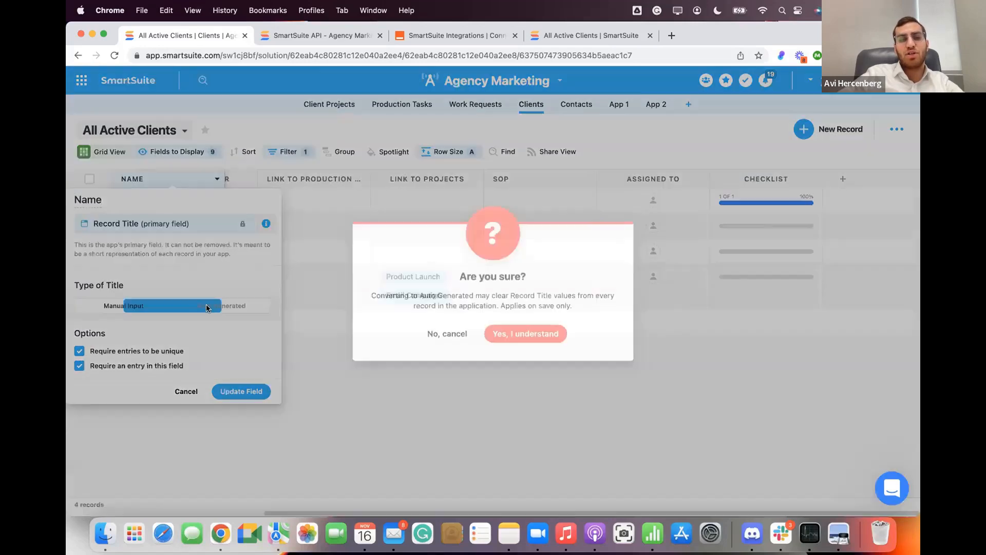
left_click(490, 332)
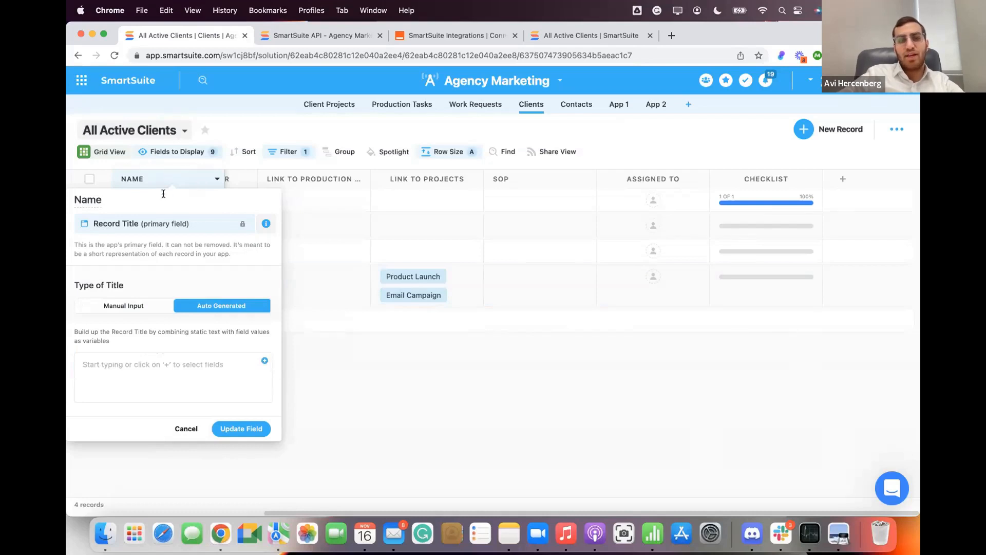
Build the automatic record title from the Industry field, the text "at" and the Assigned To field, and update the field
left_click(265, 360)
left_click(327, 323)
type("a")
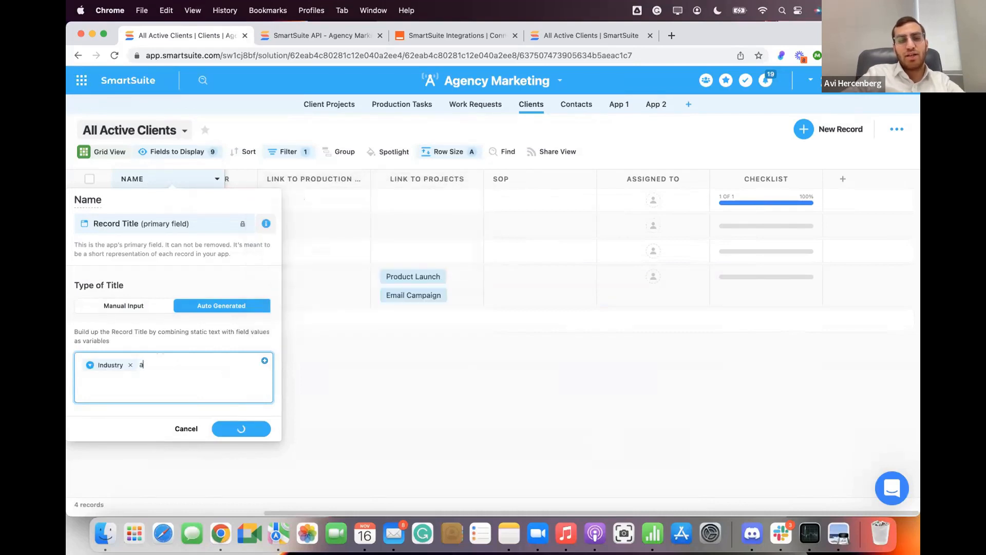
type("t")
left_click(265, 361)
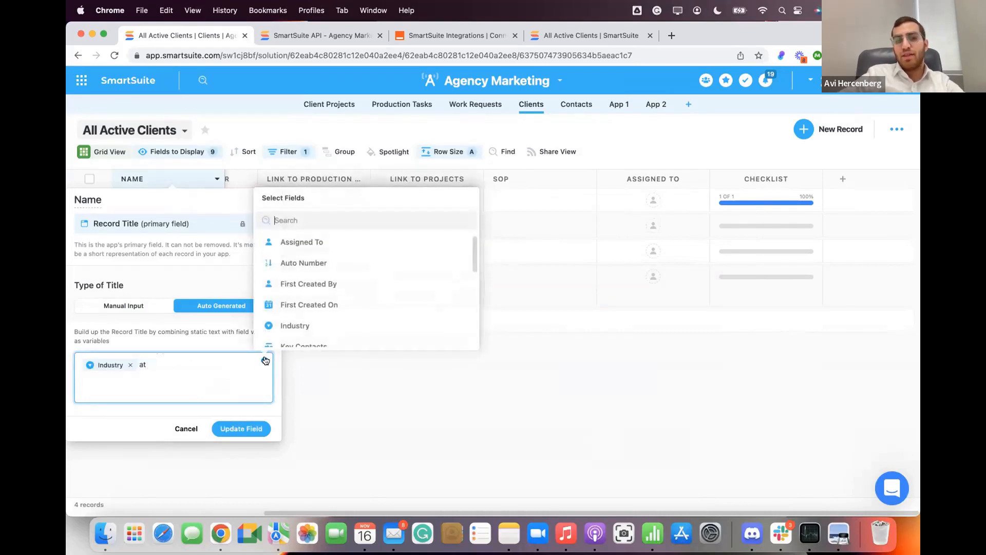
left_click(314, 243)
left_click(245, 428)
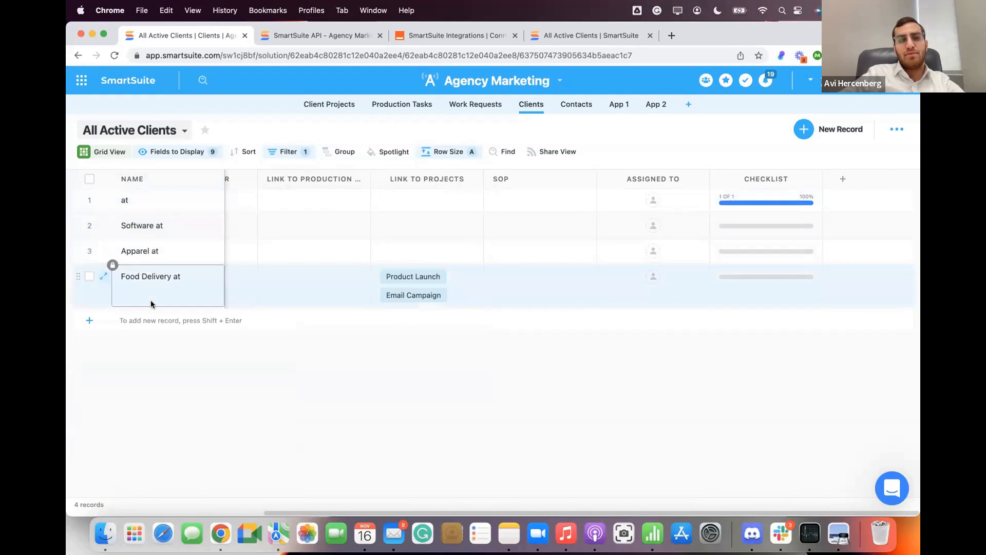
Assign the account owner to the first and second client records in the Assigned To column
left_click(622, 240)
left_click(652, 198)
left_click(652, 200)
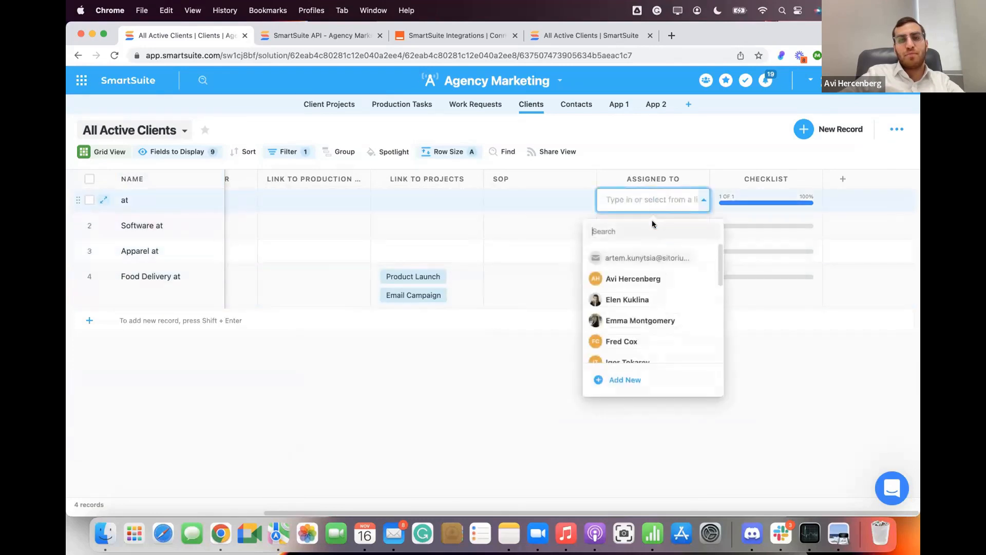
left_click(648, 280)
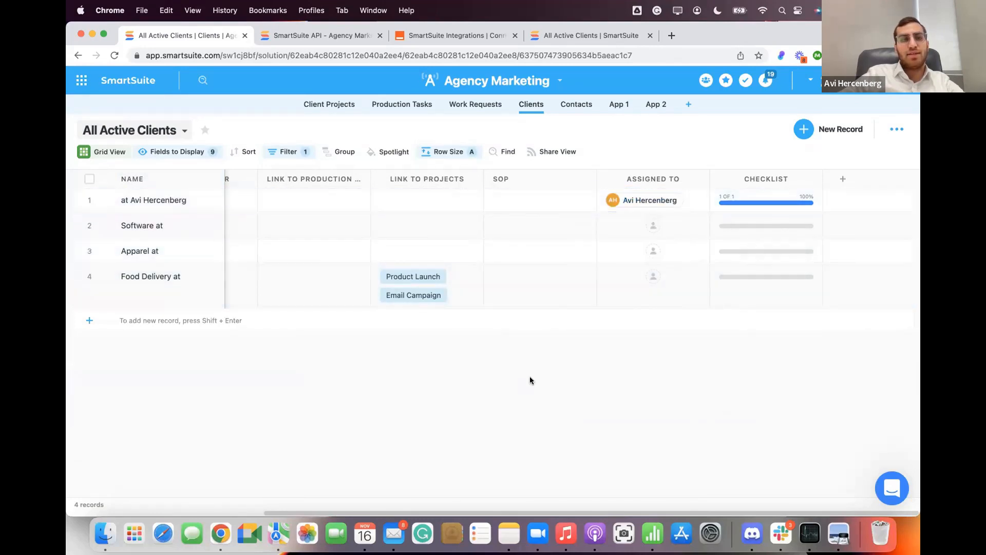
left_click(653, 226)
left_click(653, 226)
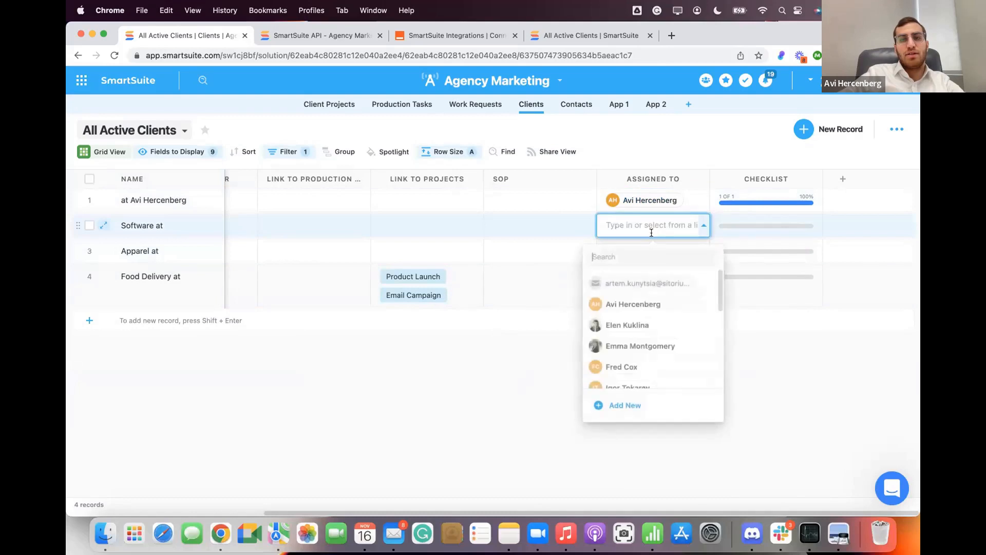
left_click(642, 302)
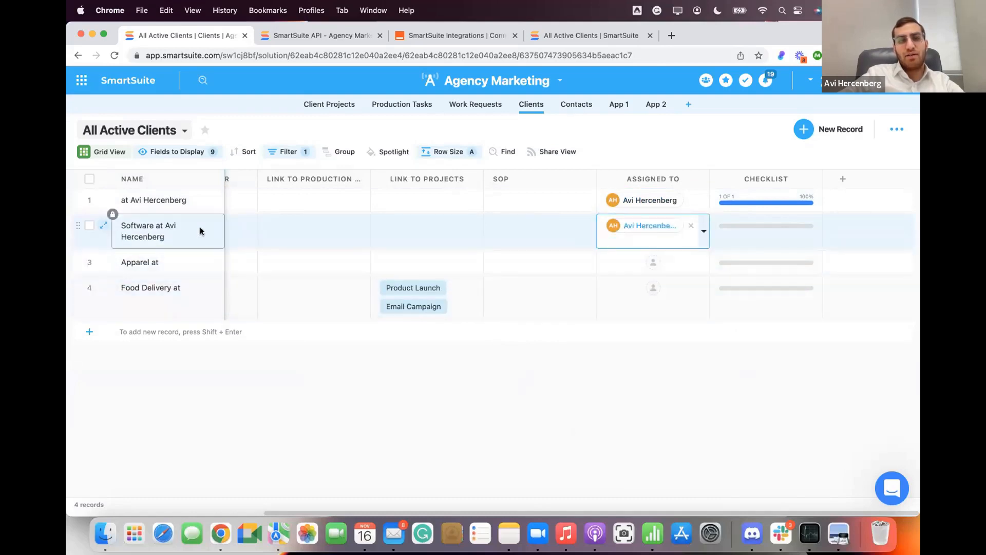
Set the Name field's title type back to Manual Input and update the field
left_click(177, 176)
left_click(177, 176)
left_click(135, 306)
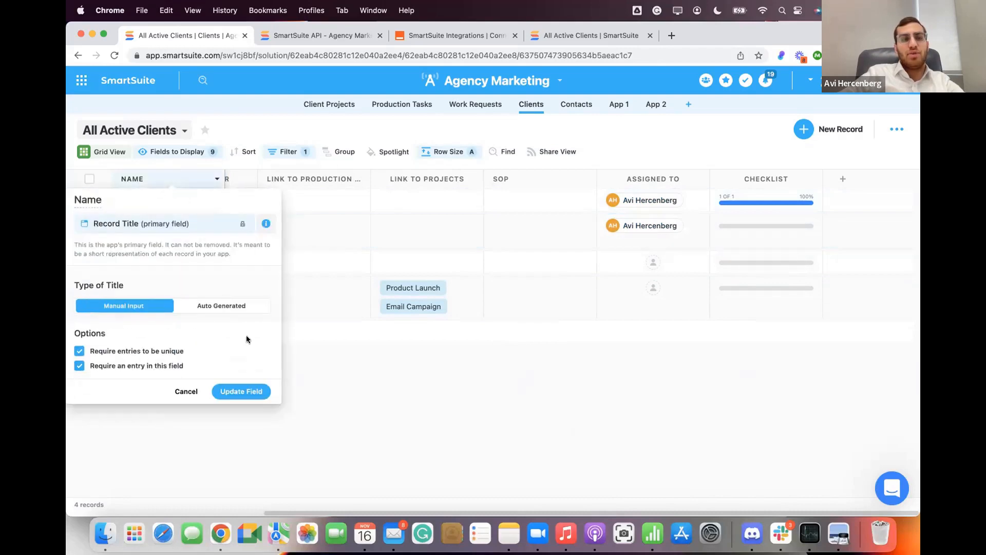
left_click(241, 392)
Create a new public Form view named "Form" for the Clients table
left_click(184, 131)
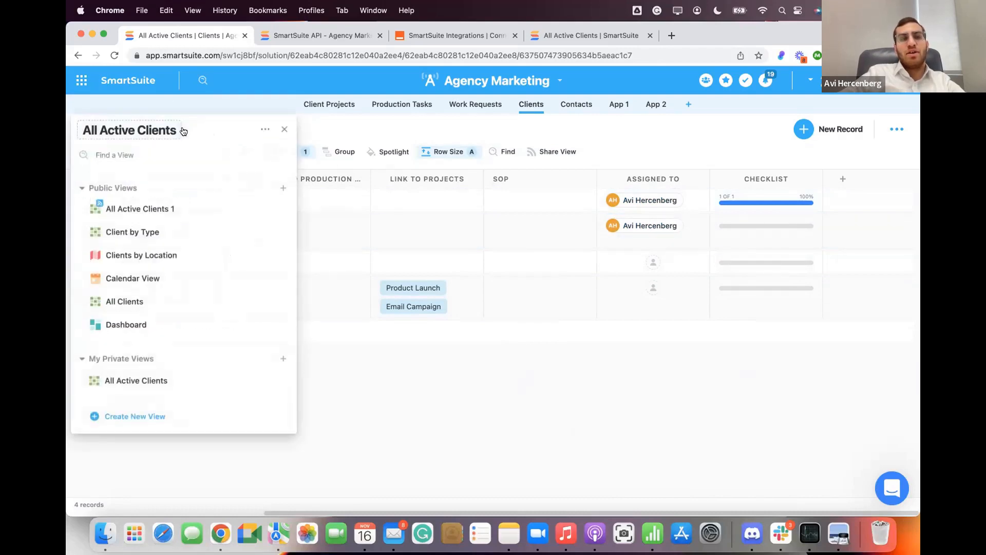
left_click(284, 188)
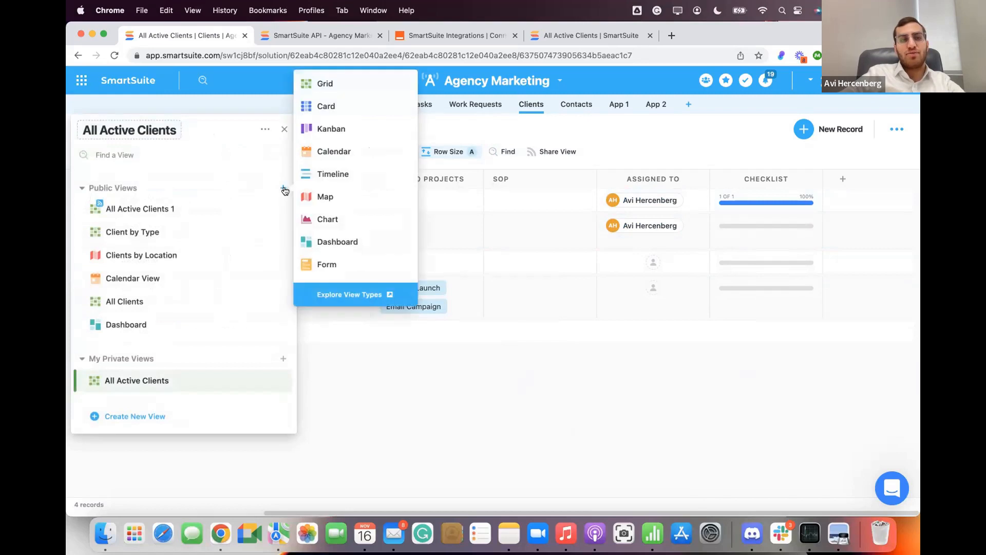
left_click(335, 265)
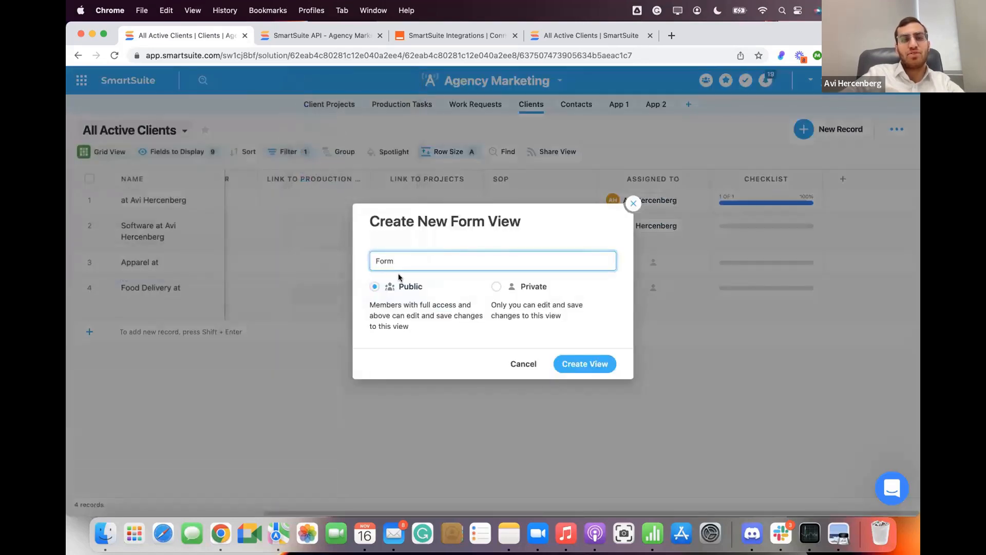
left_click(578, 362)
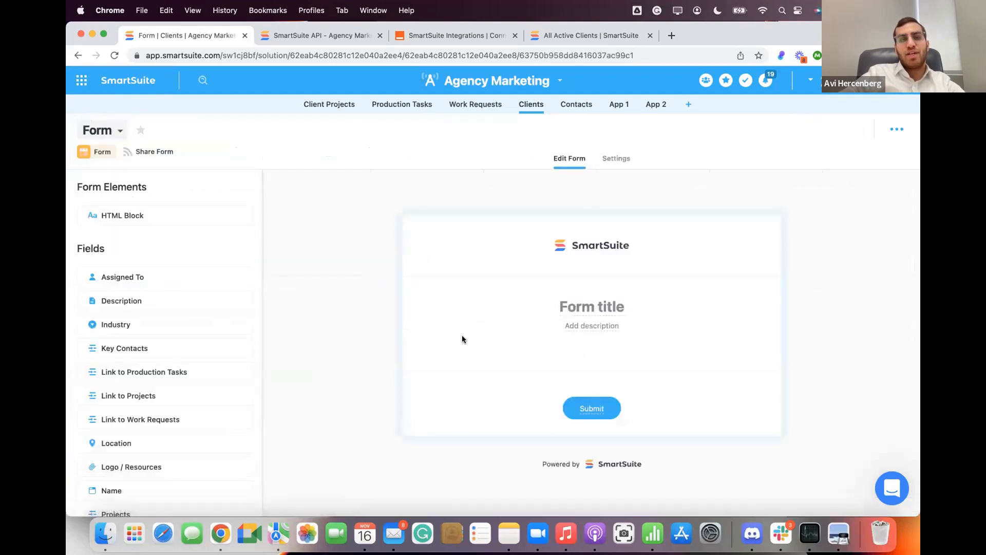
Add the Industry, Logo / Resources, Name, Size, Status and Tasks fields to the form
scroll(125, 329, "down", 5)
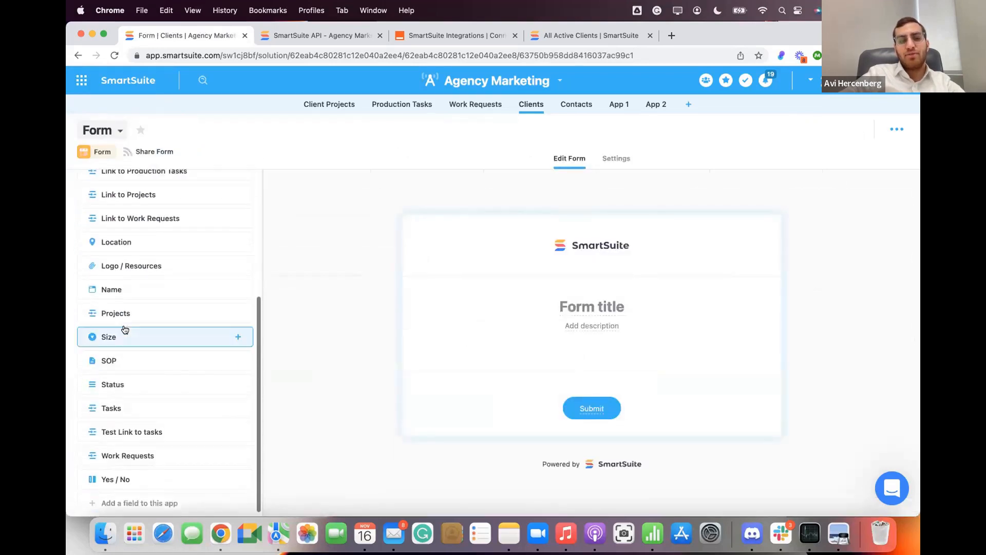
scroll(124, 328, "up", 5)
left_click(156, 324)
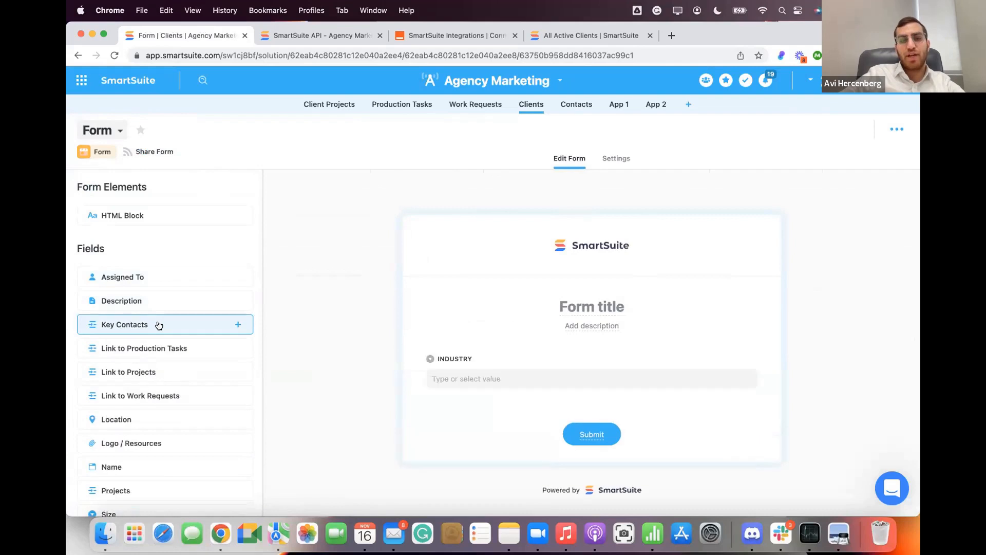
scroll(164, 380, "down", 1)
left_click(165, 395)
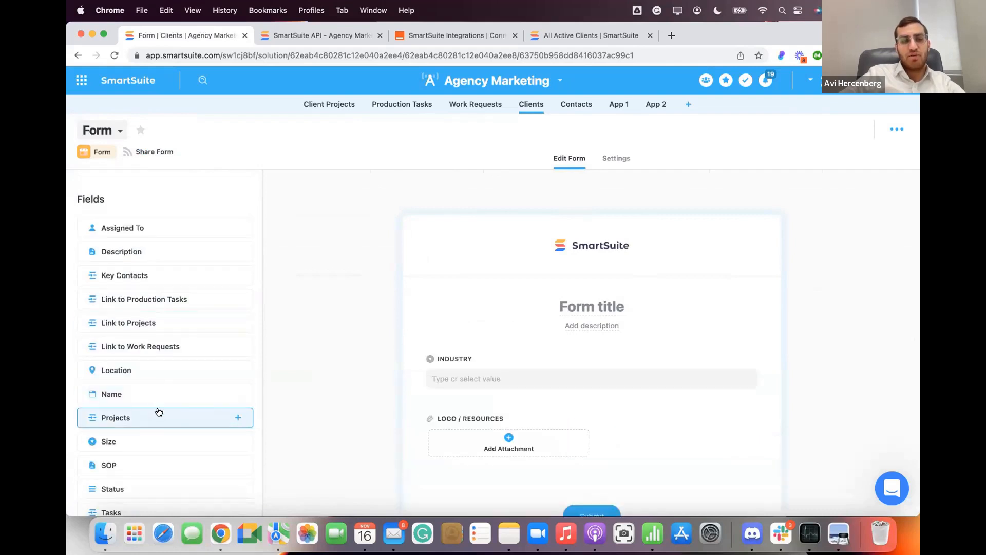
left_click(165, 395)
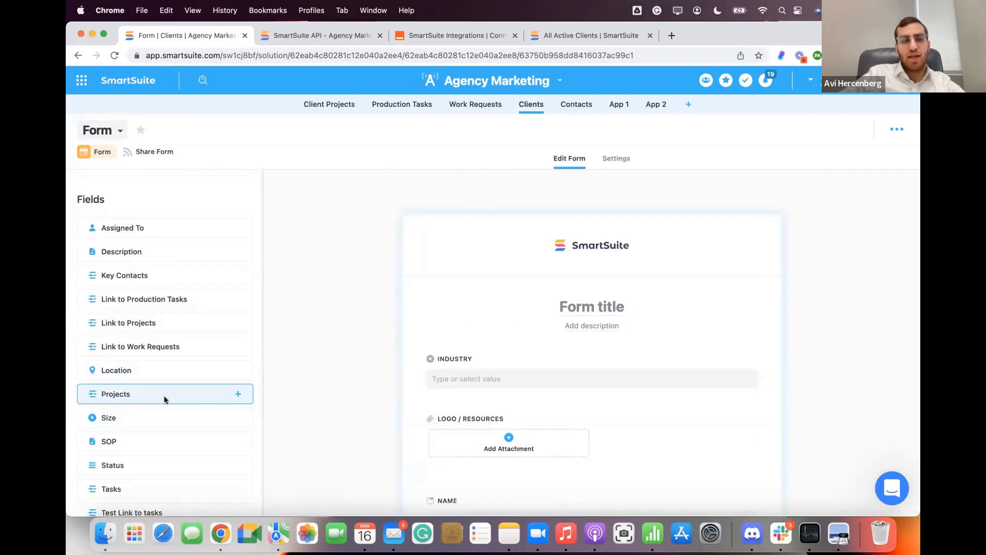
left_click(167, 423)
left_click(170, 432)
scroll(447, 379, "down", 5)
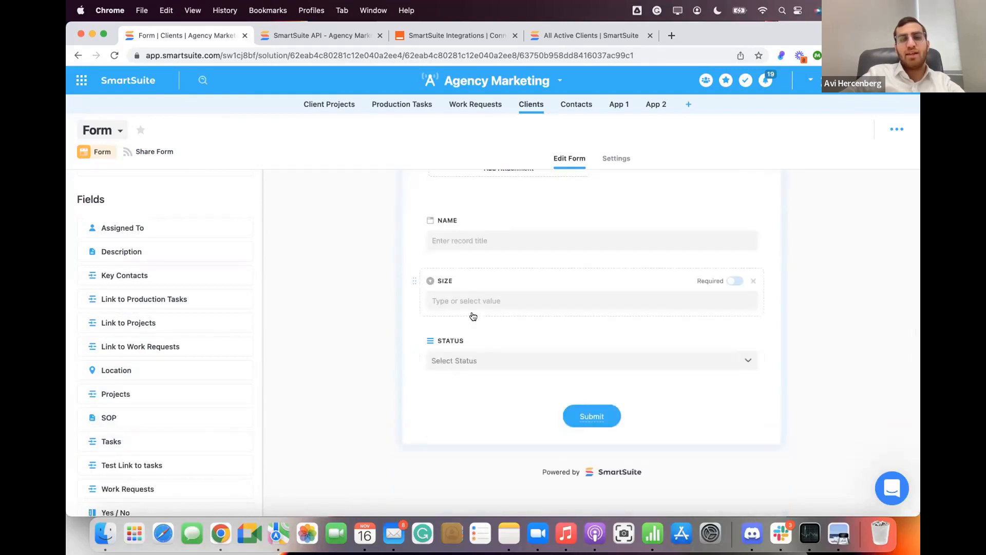
left_click(150, 440)
scroll(469, 364, "up", 10)
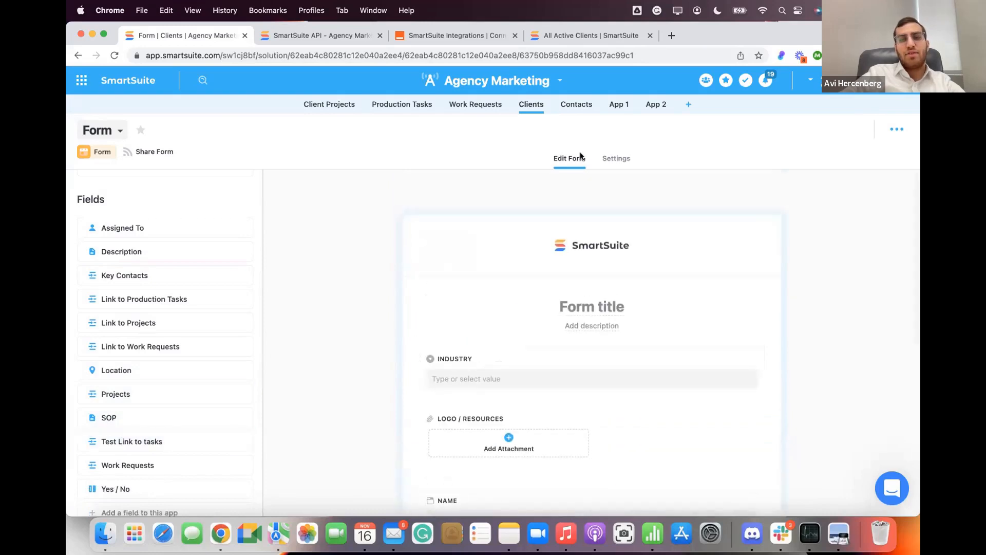
Check the form's after-submission settings and move the Industry field below Logo / Resources
left_click(616, 158)
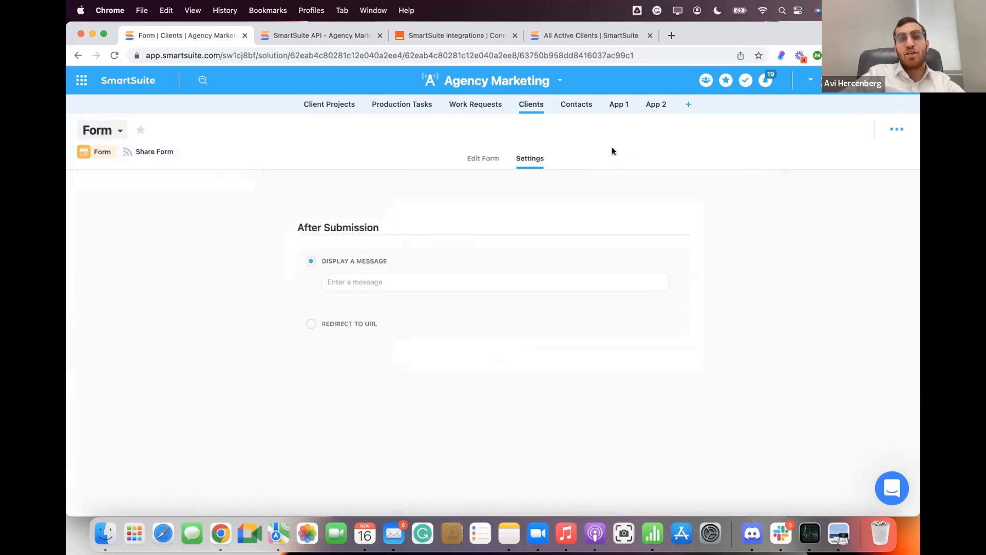
left_click(476, 158)
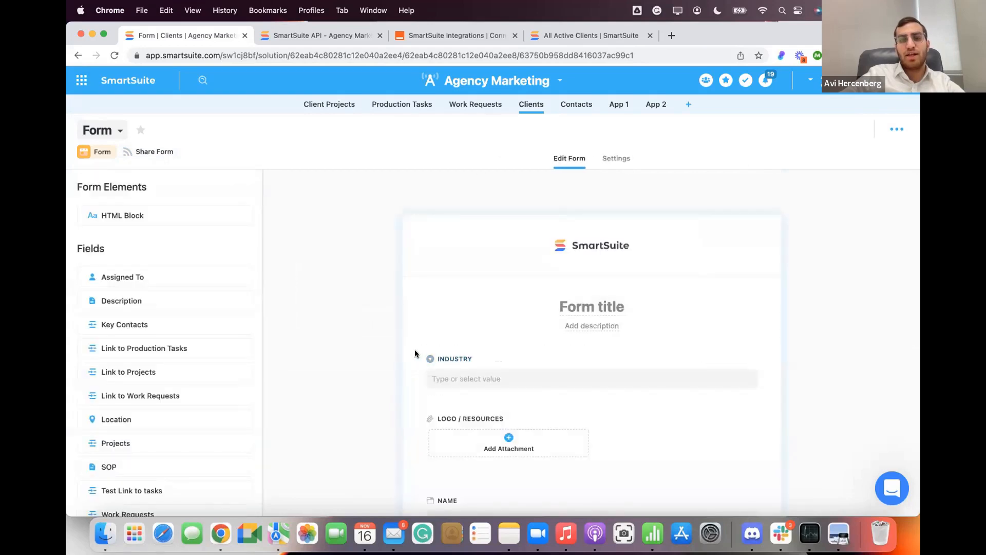
left_click_drag(416, 358, 415, 428)
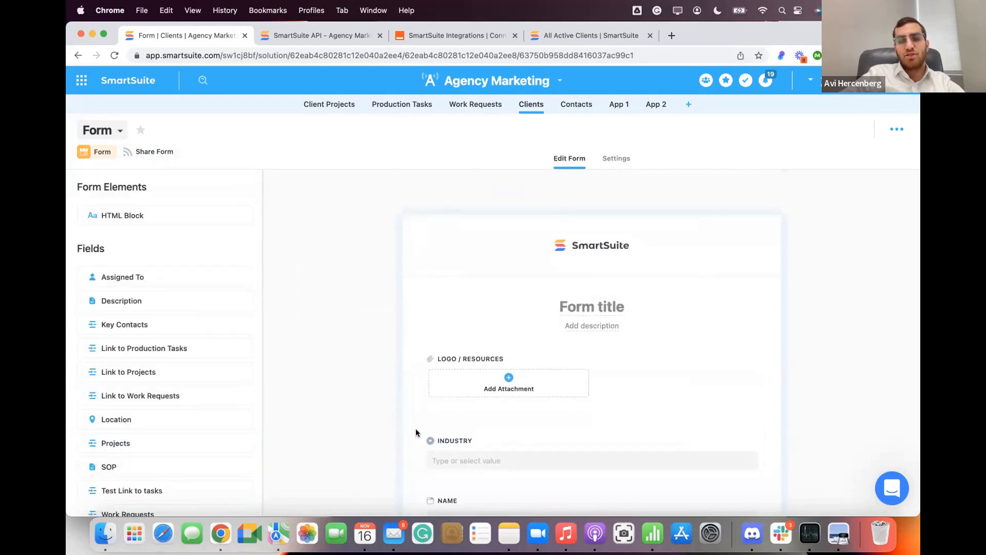
Make the Logo / Resources field required on the form and view its label and help text options
scroll(524, 282, "down", 3)
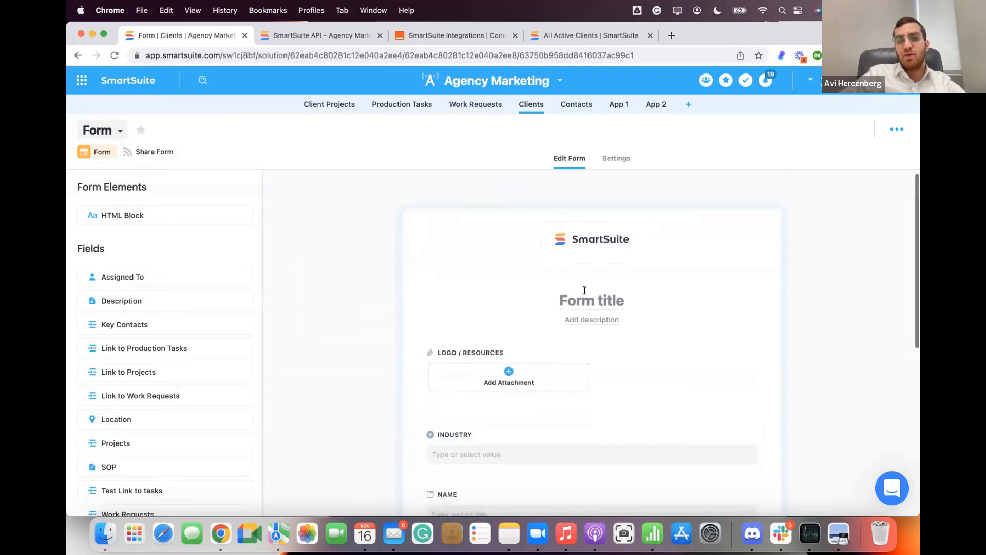
left_click(737, 253)
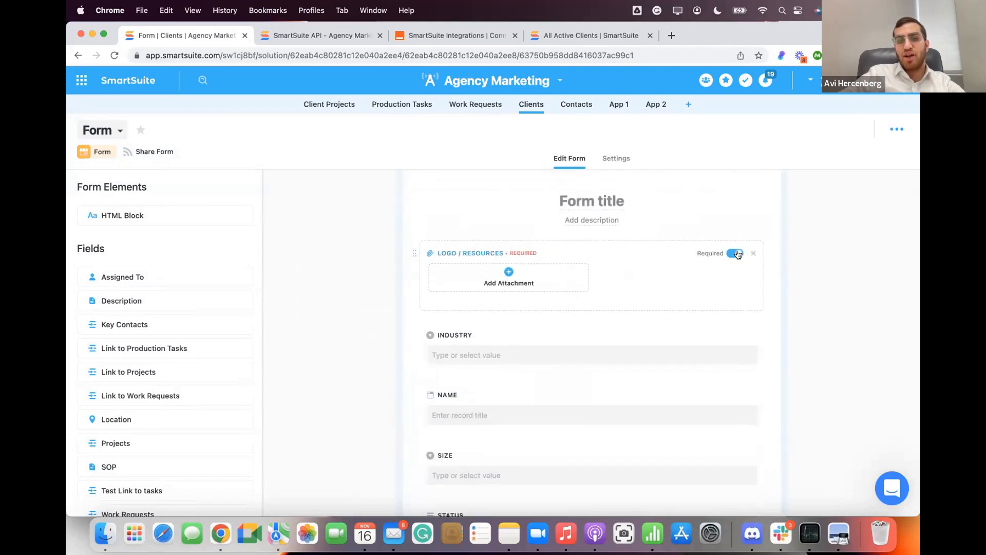
left_click(546, 257)
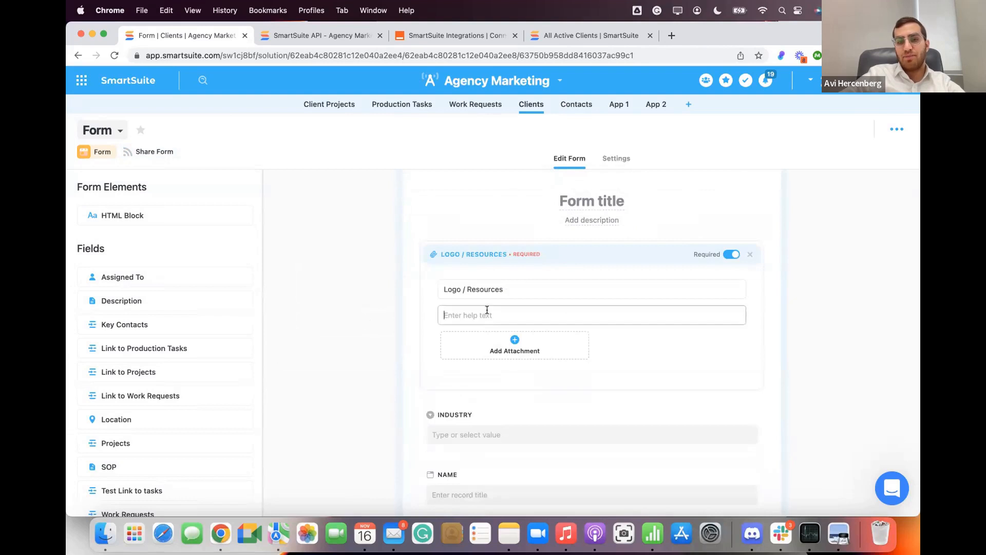
left_click(334, 279)
Look through the field types available for adding a new app field from the form editor
scroll(167, 283, "down", 2)
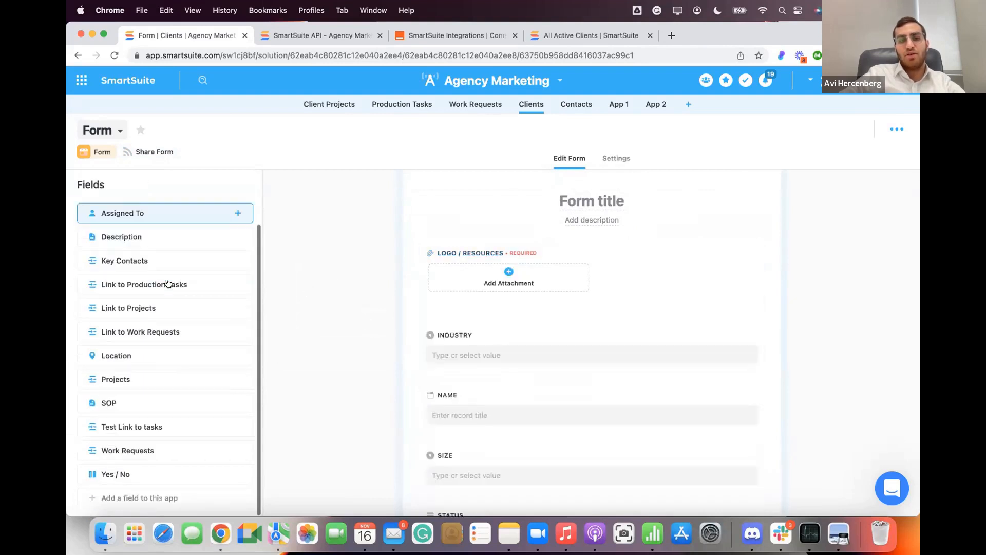
left_click(130, 499)
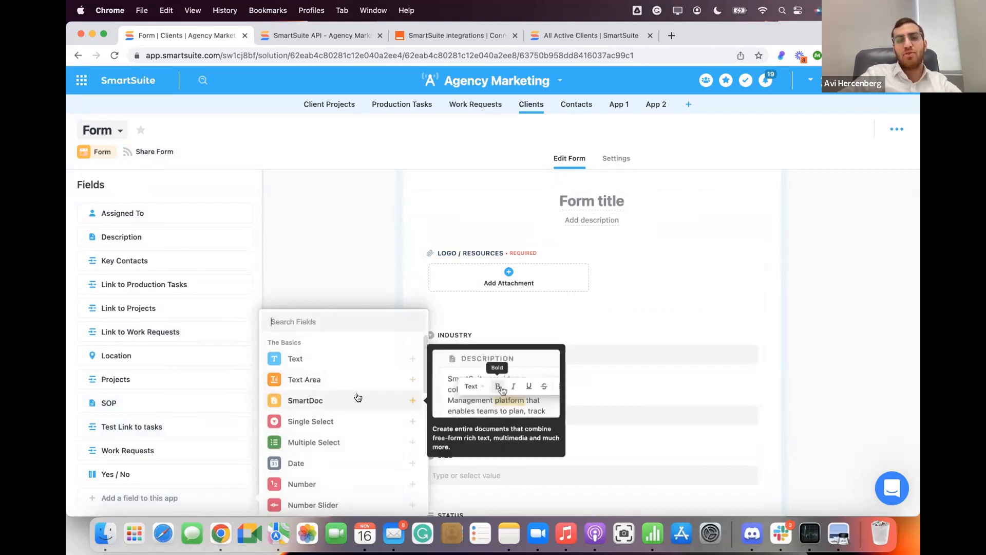
scroll(357, 370, "down", 1)
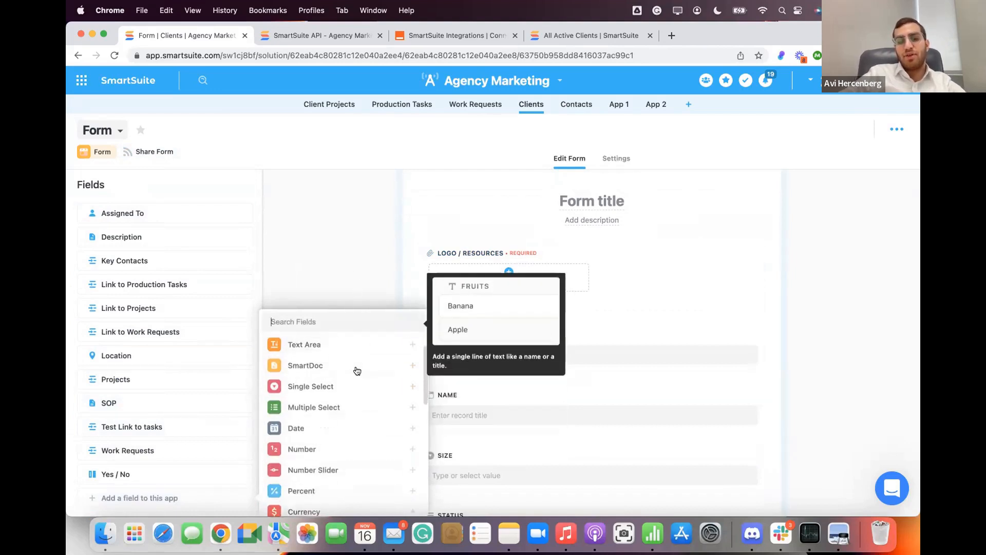
scroll(358, 370, "up", 1)
scroll(357, 371, "down", 10)
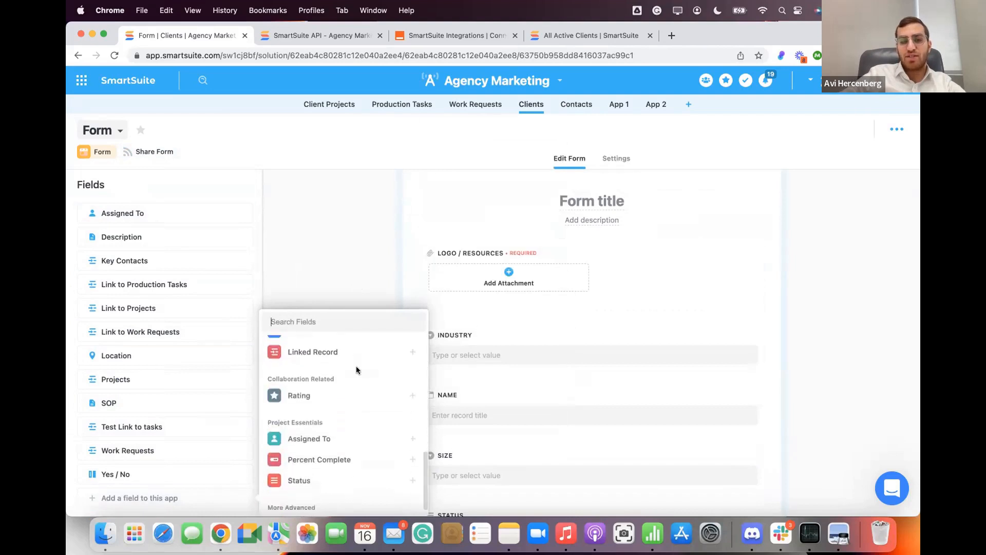
left_click(316, 211)
Open the form through its shareable link and choose Software as the Industry
left_click(157, 154)
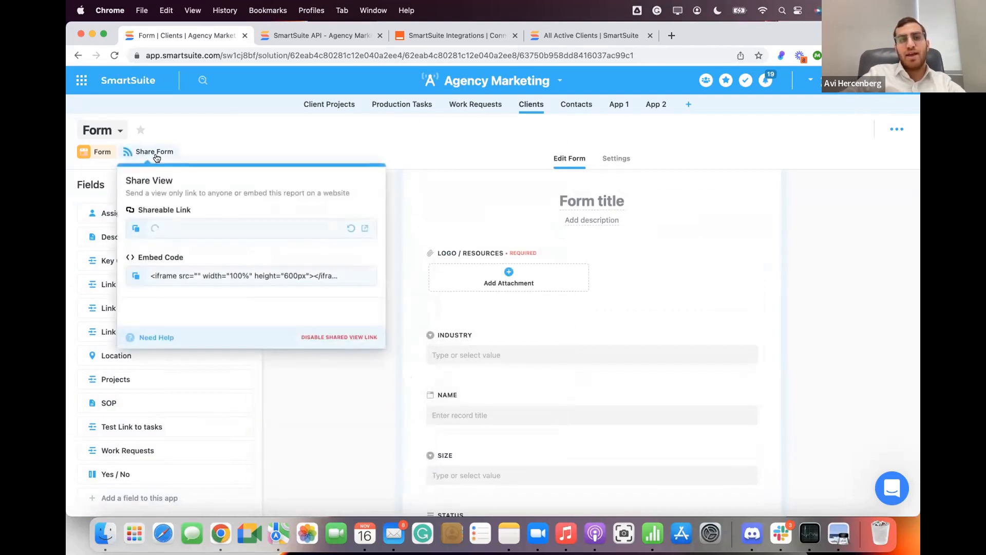
left_click(363, 229)
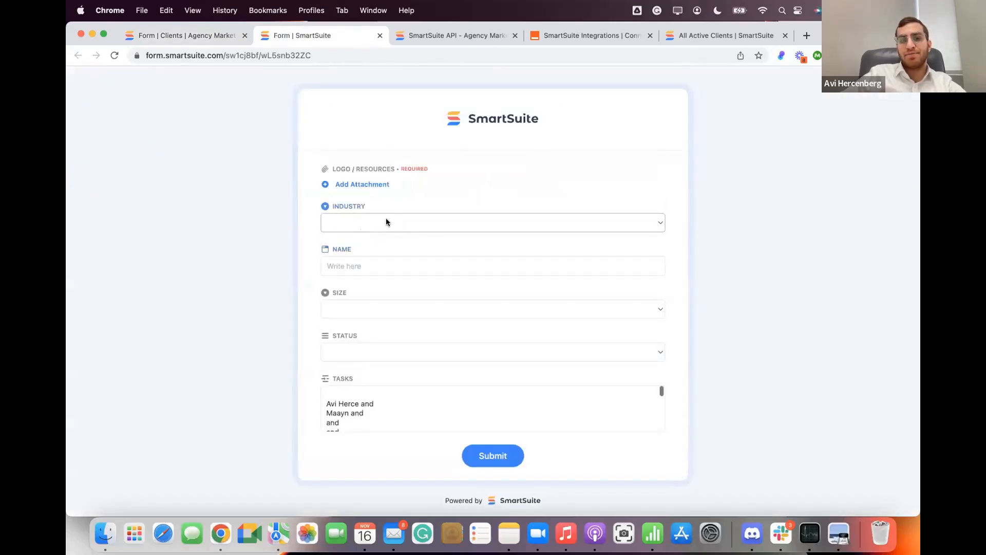
left_click(391, 221)
left_click(396, 249)
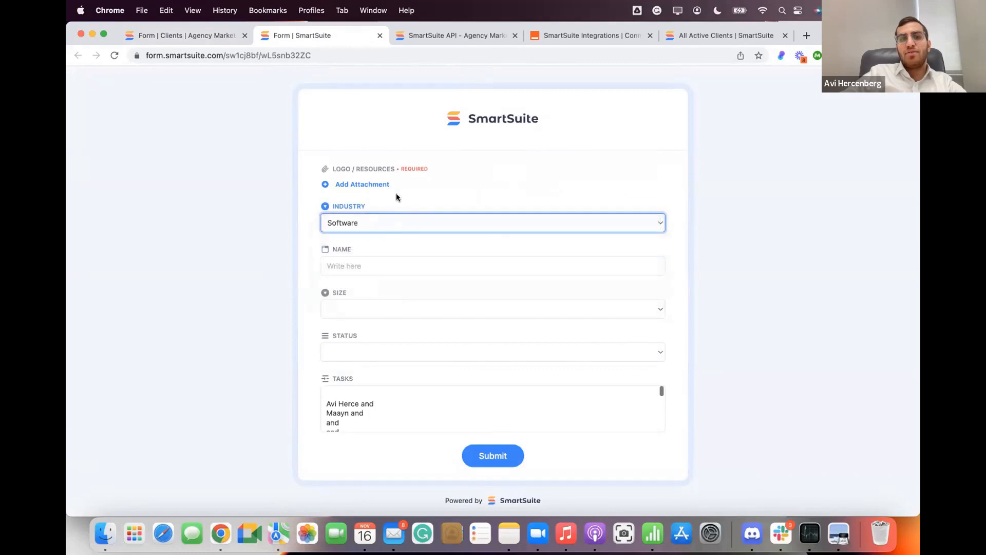
Check the file upload options for the Logo / Resources attachment on the shared form
left_click(369, 184)
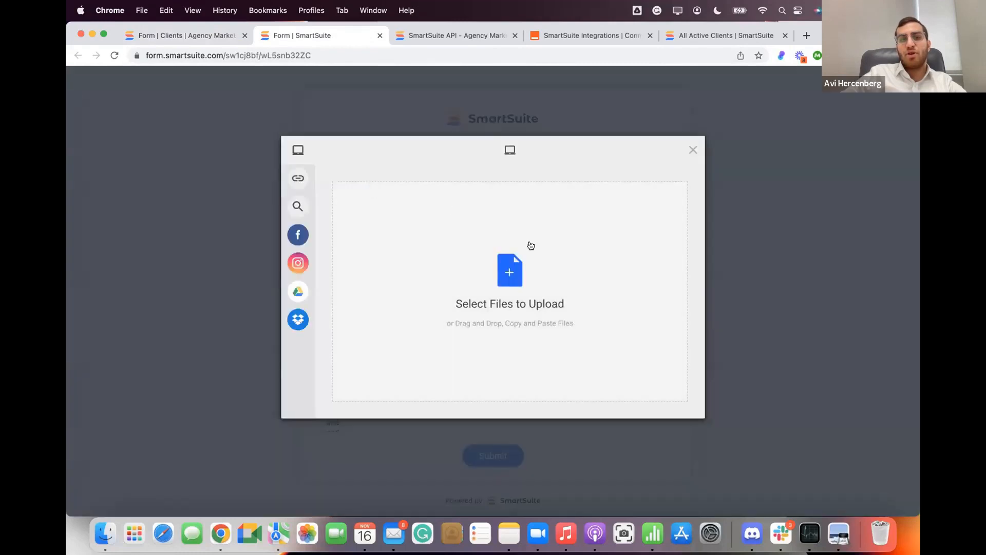
left_click(691, 151)
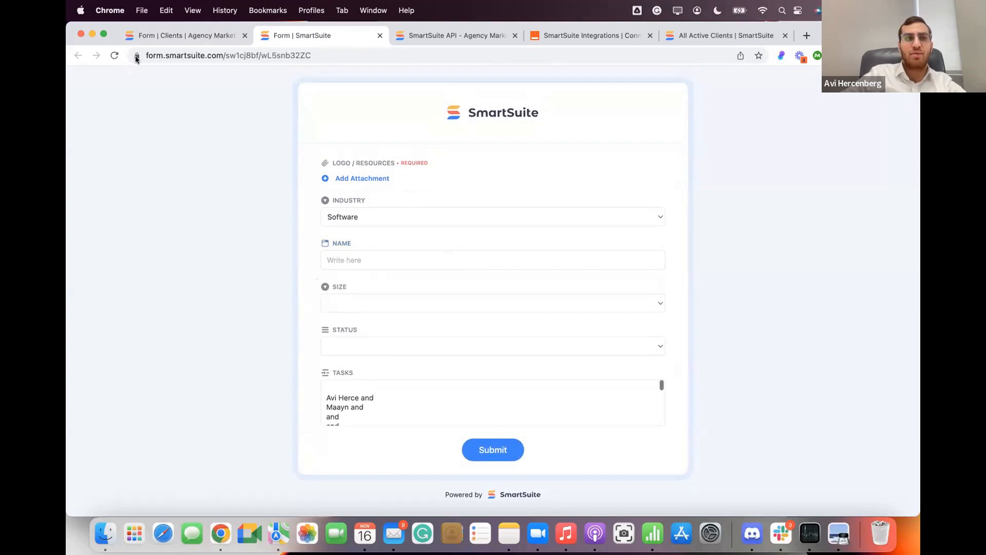
Return to the form editor, add the SOP field to the form and make it required
left_click(187, 35)
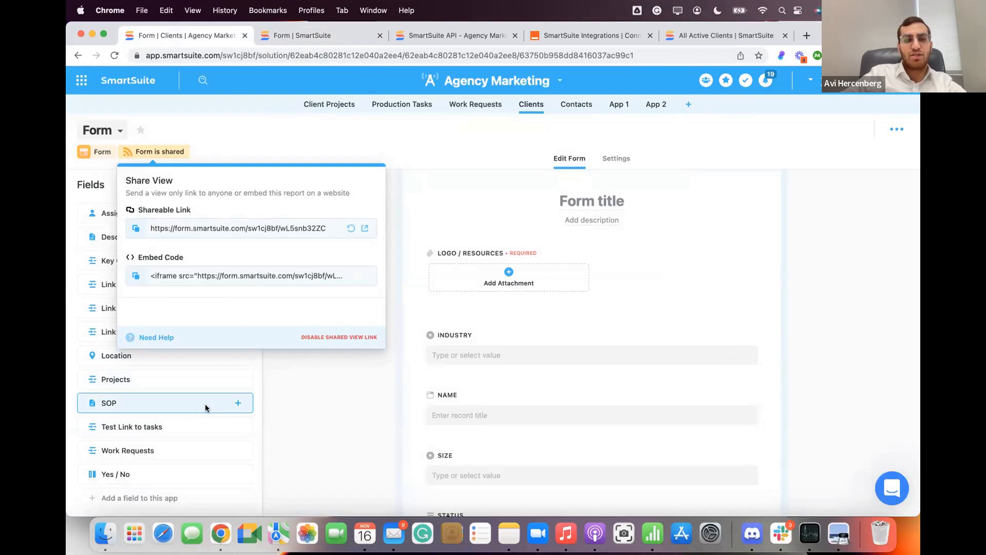
left_click(237, 403)
scroll(532, 401, "down", 10)
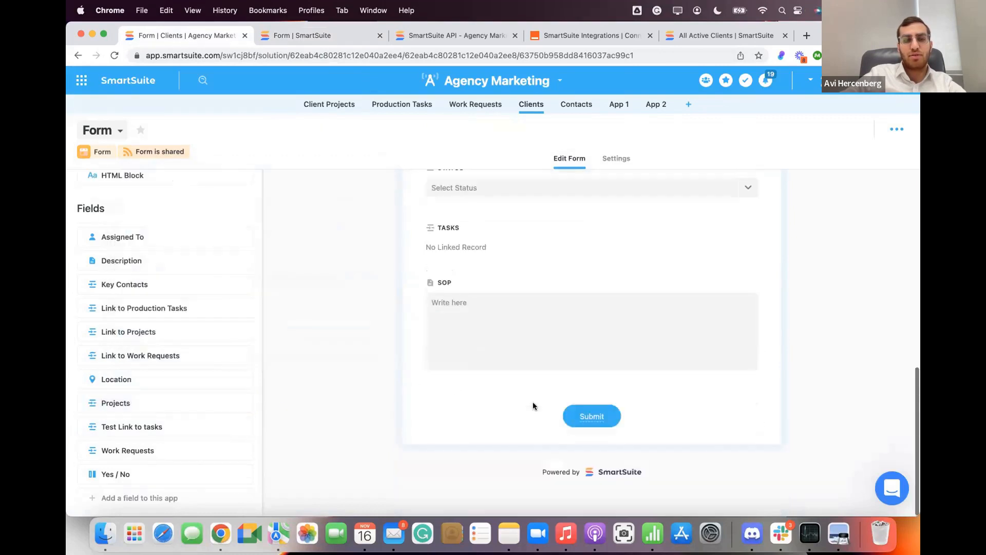
left_click(732, 282)
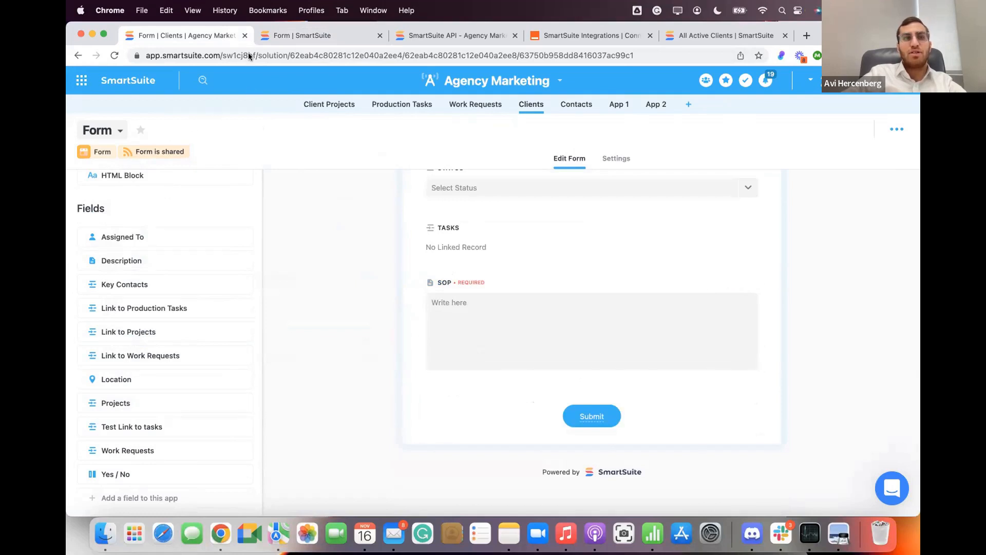
Reload the shared form, enter "asdfj'klj'" as the SOP, and try to submit it without an attachment
left_click(297, 37)
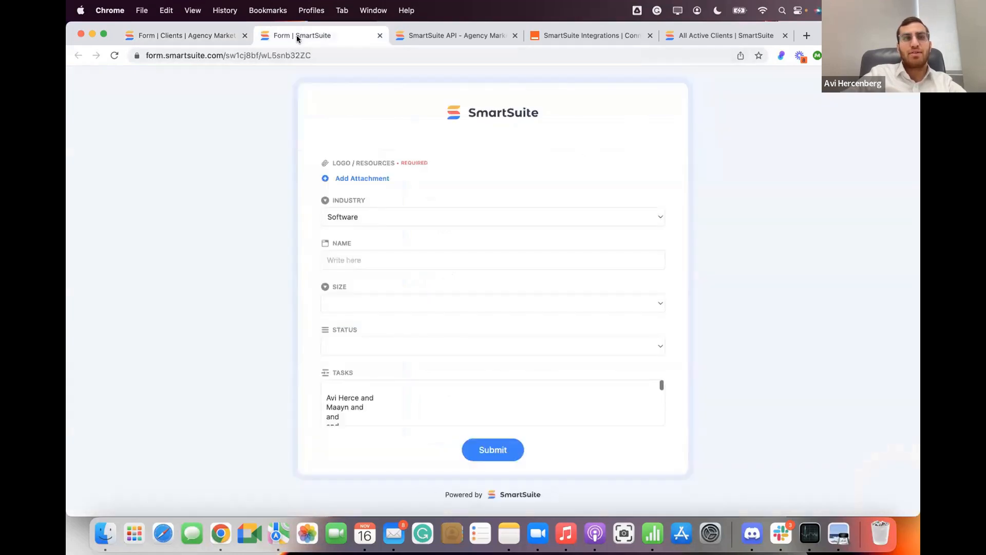
left_click(114, 55)
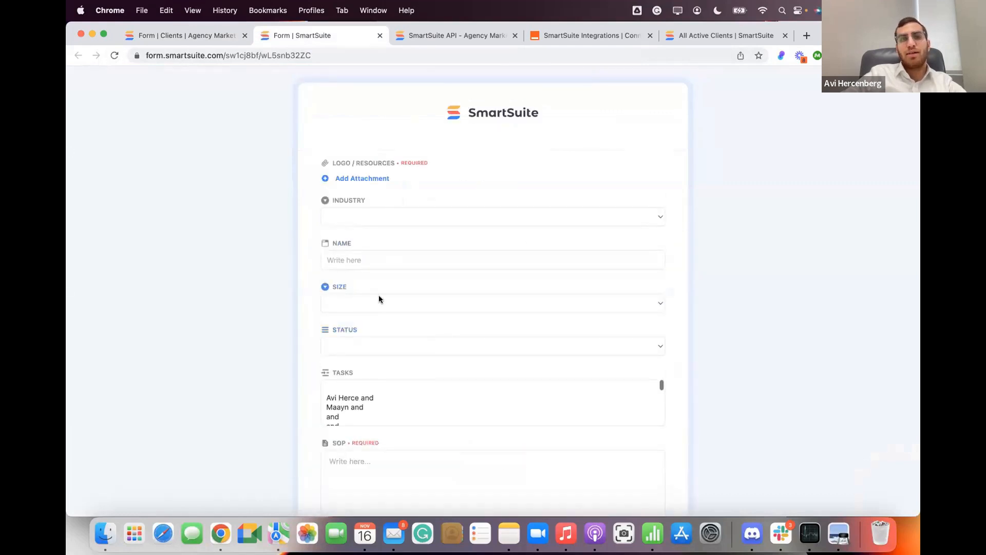
scroll(408, 309, "down", 5)
left_click(405, 310)
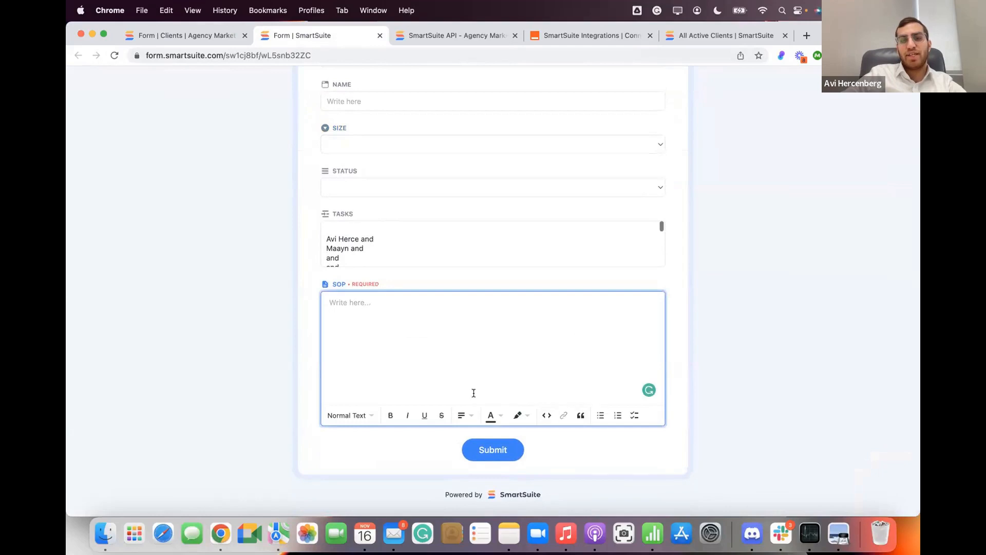
type("asdfj'klj'")
key("Return")
key("Return")
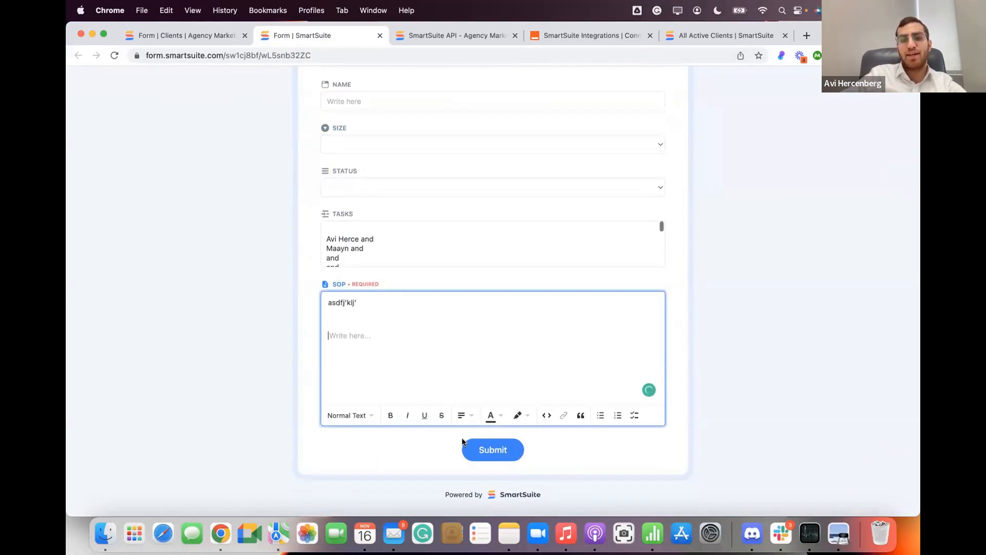
left_click(488, 459)
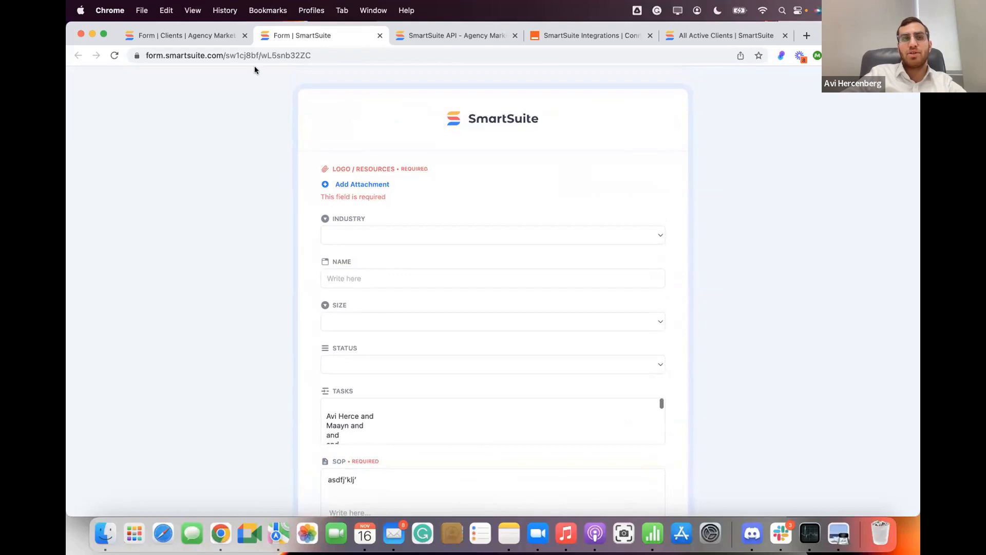
Return to the Clients app and look over the records in the All Active Clients 1 view
left_click(213, 35)
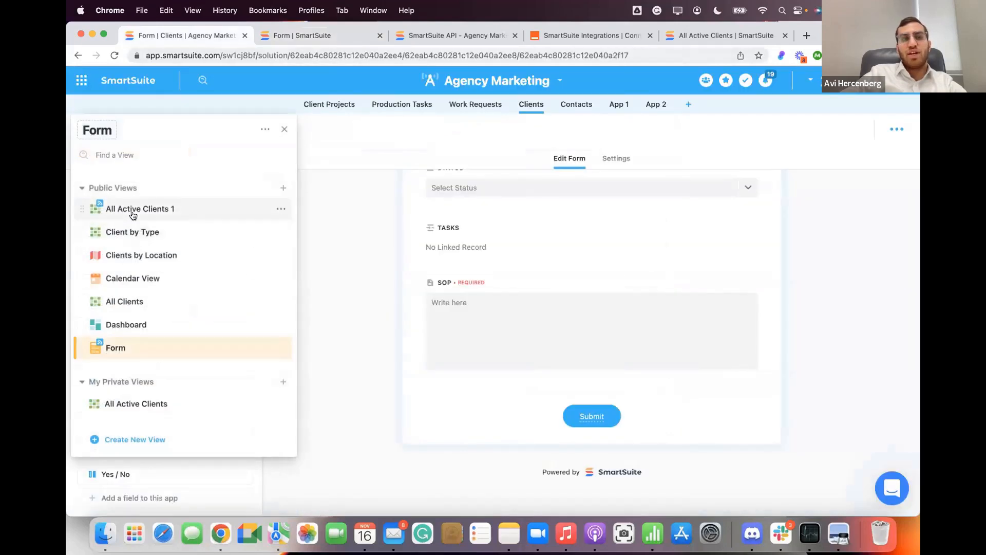
left_click(133, 209)
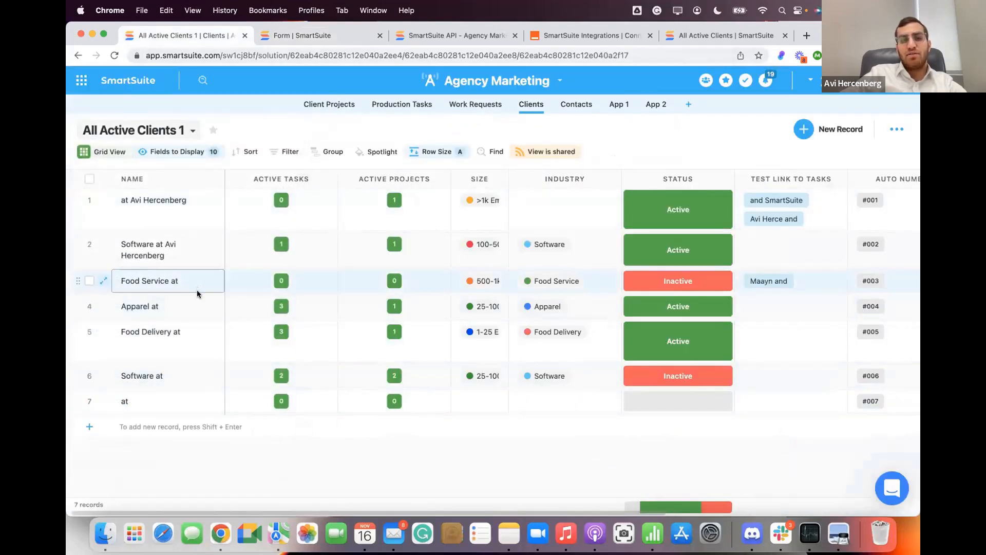
left_click(283, 329)
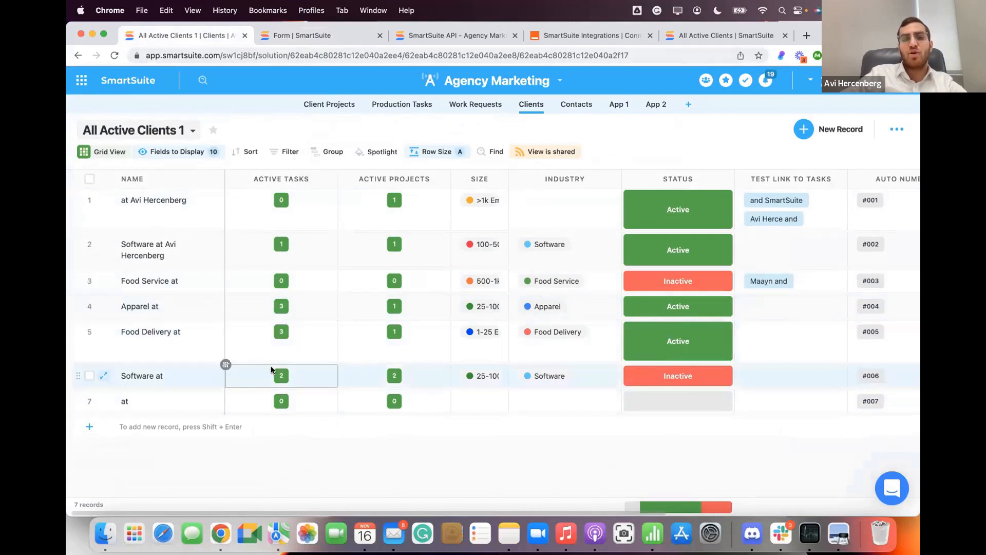
scroll(415, 348, "left", 3)
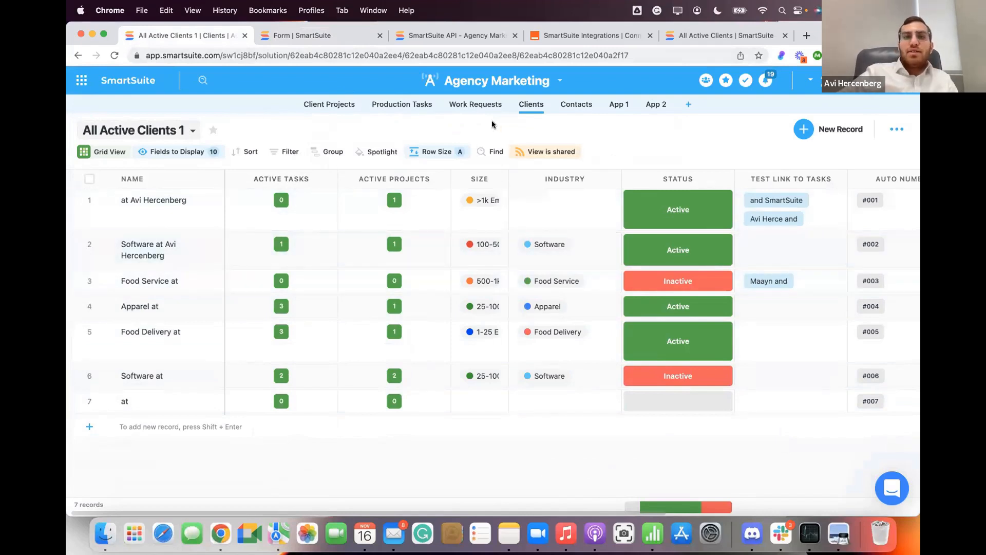
Review the sharing options of the All Active Clients 1 view and disable its shared link
left_click(128, 131)
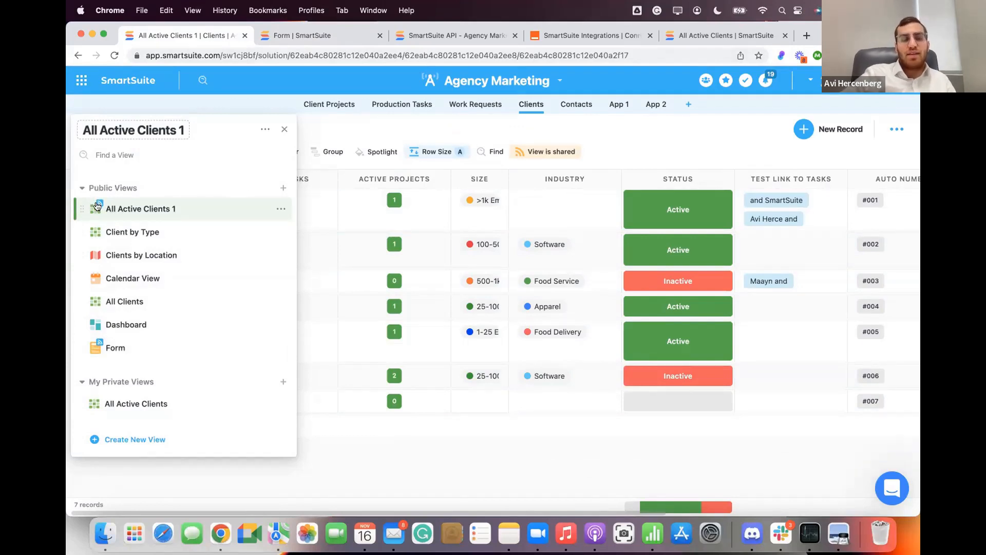
left_click(559, 154)
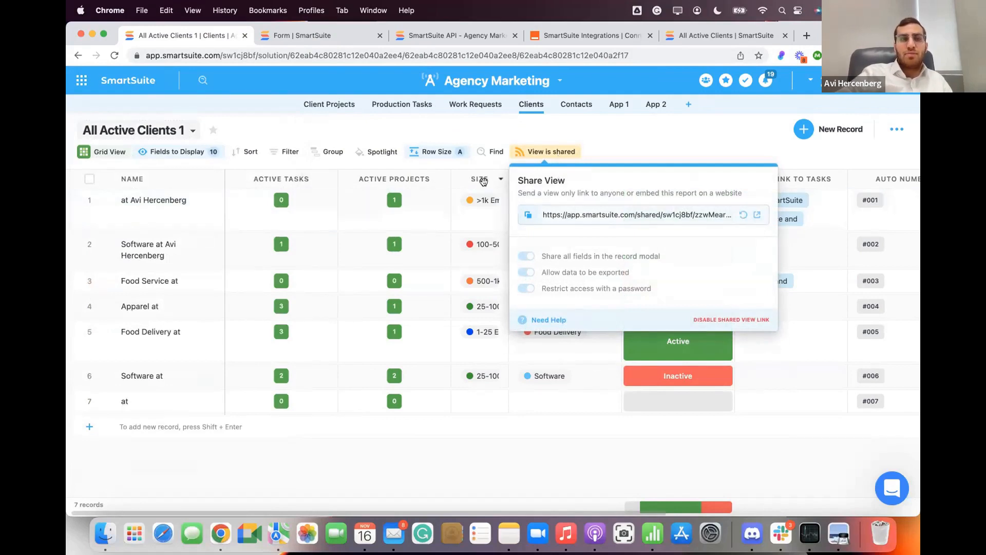
left_click(140, 134)
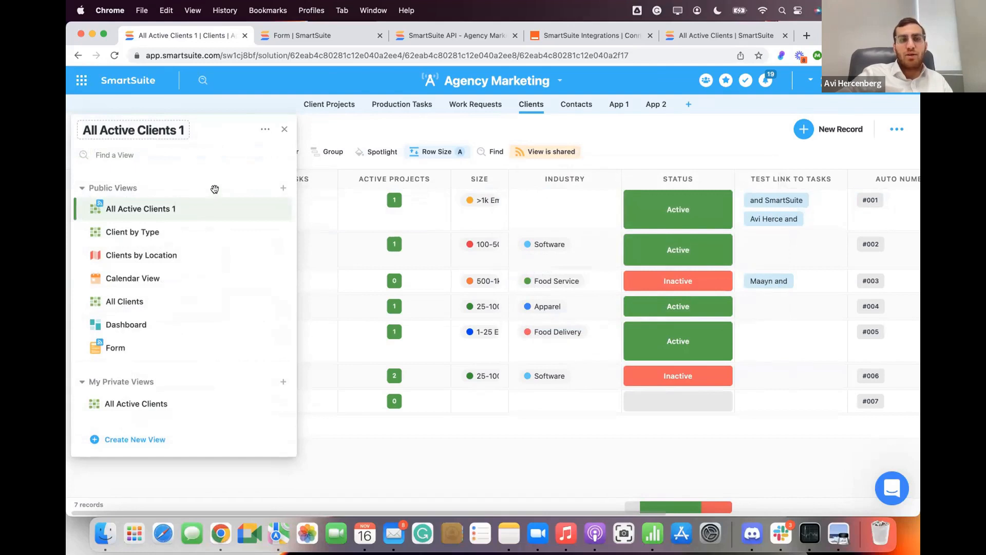
left_click(528, 155)
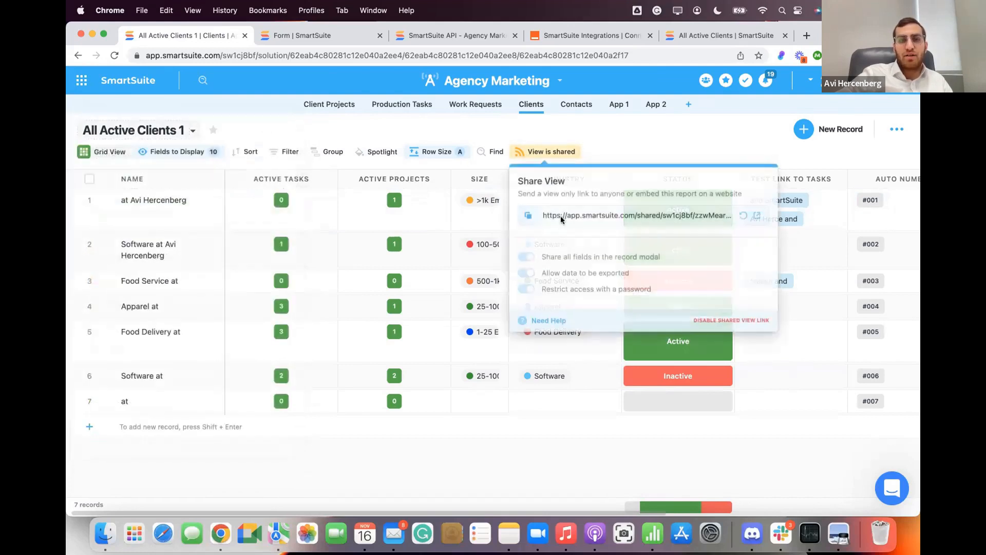
left_click(706, 319)
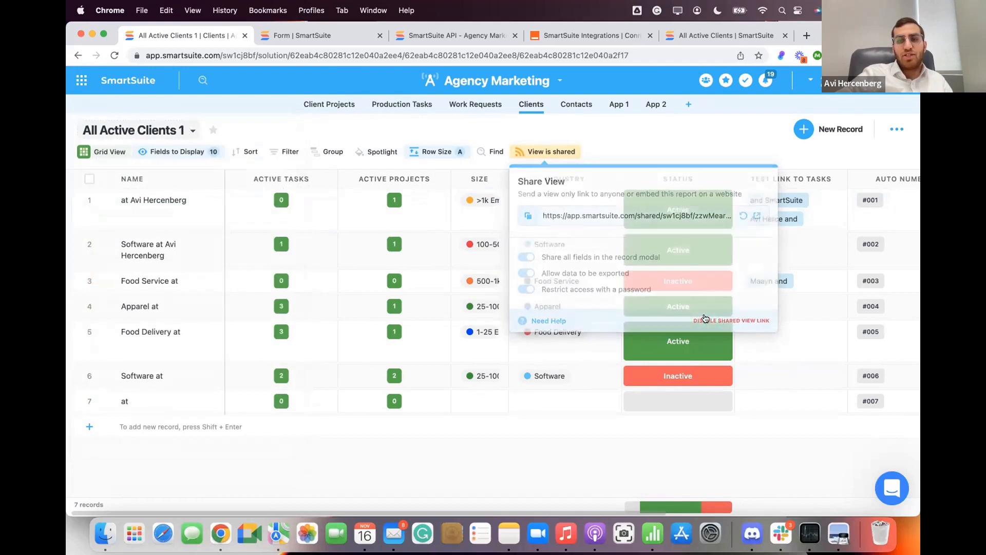
Disable the shared link of the Form view and go back to the All Active Clients 1 view
left_click(129, 133)
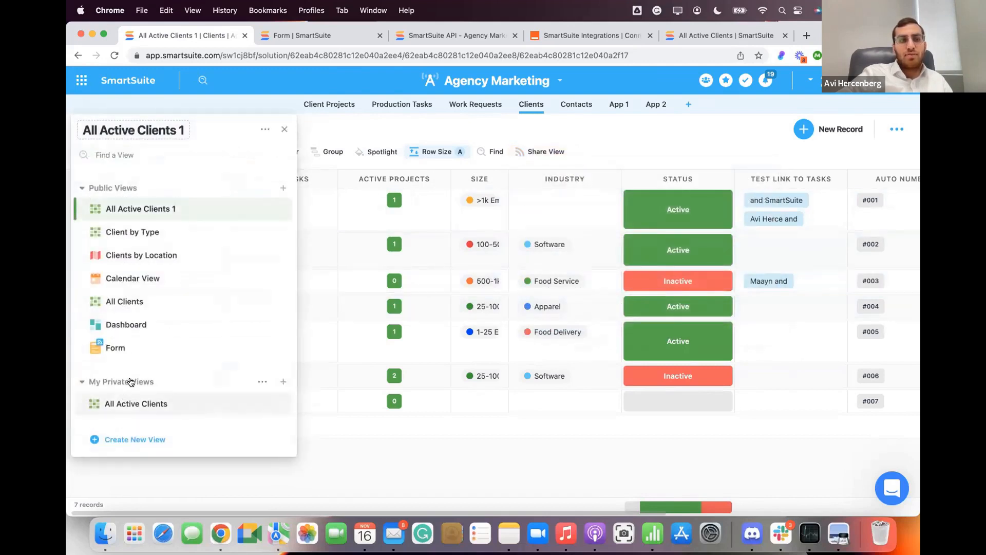
left_click(114, 348)
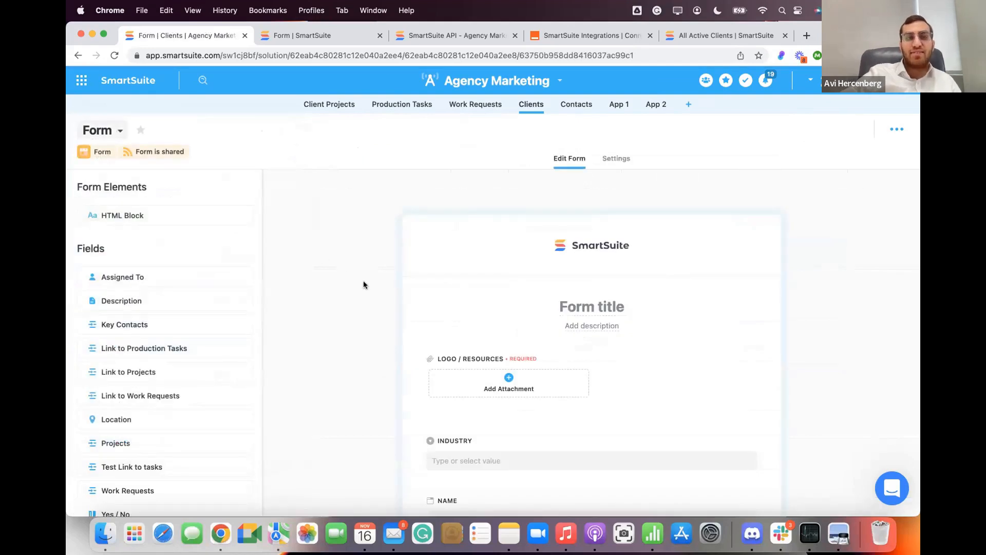
left_click(164, 151)
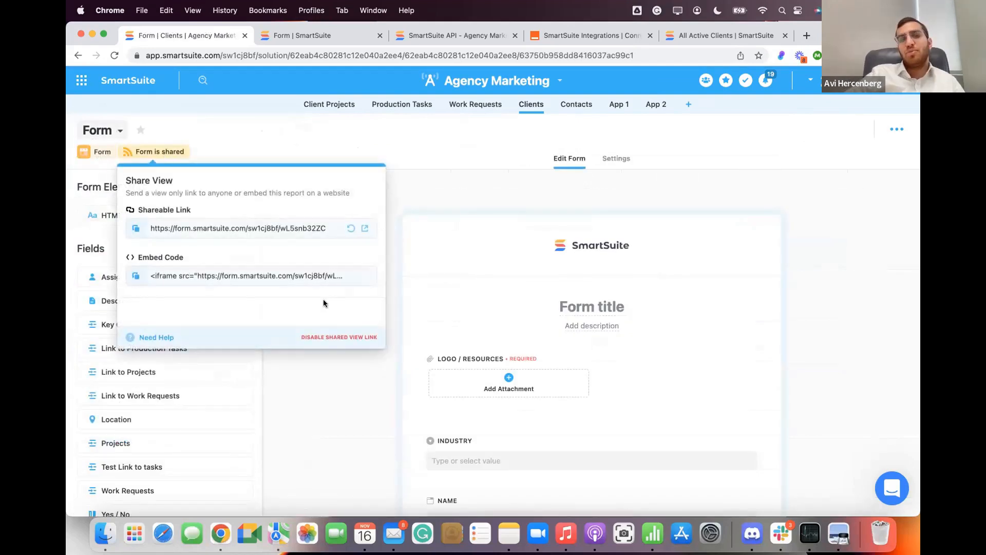
left_click(341, 337)
left_click(105, 130)
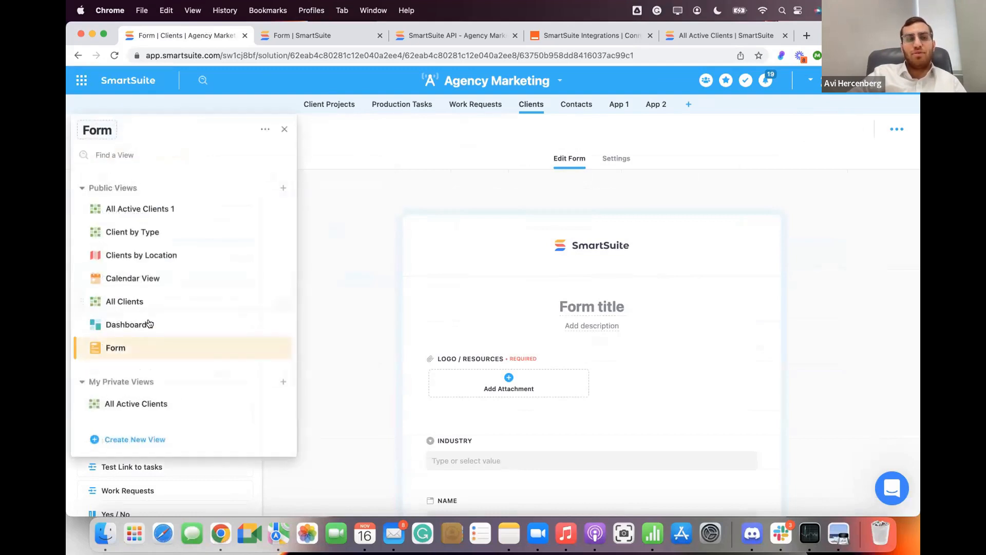
left_click(140, 208)
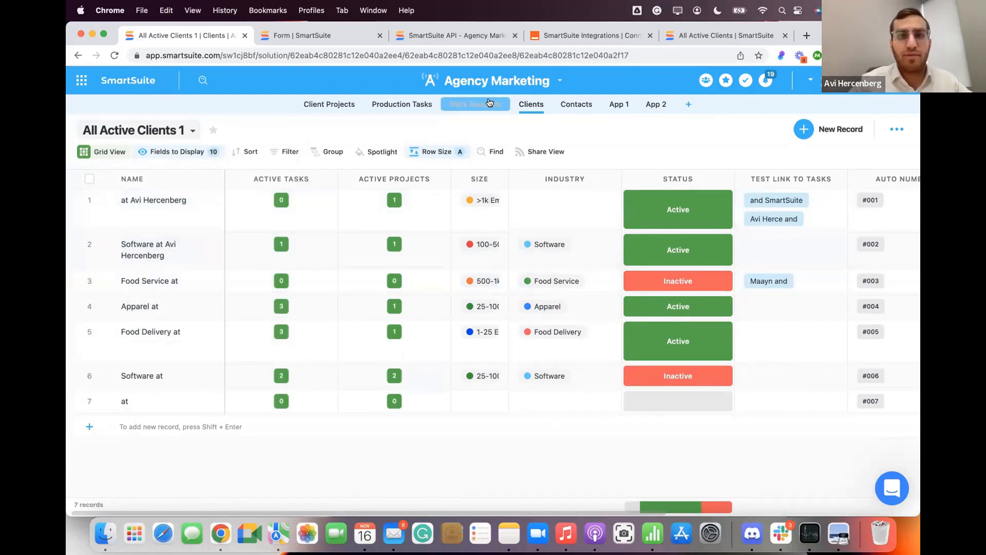
Start a new Linked Record field in the Clients grid and browse the apps it can link to
scroll(668, 326, "right", 10)
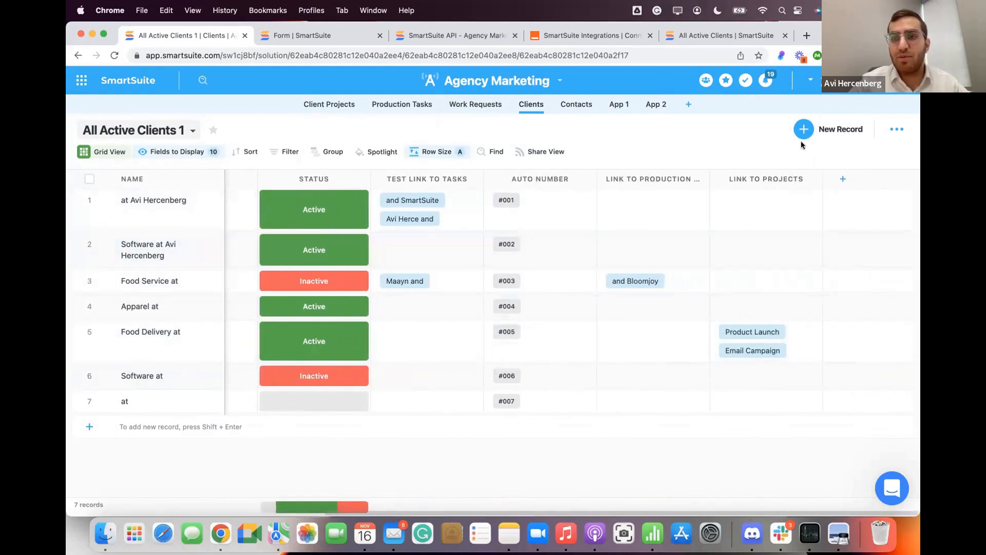
left_click(843, 180)
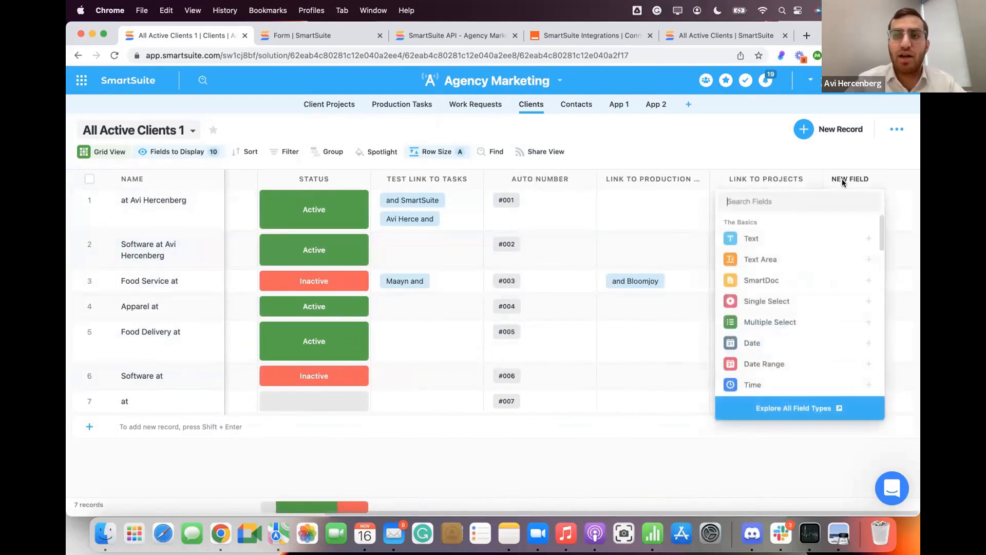
type("link")
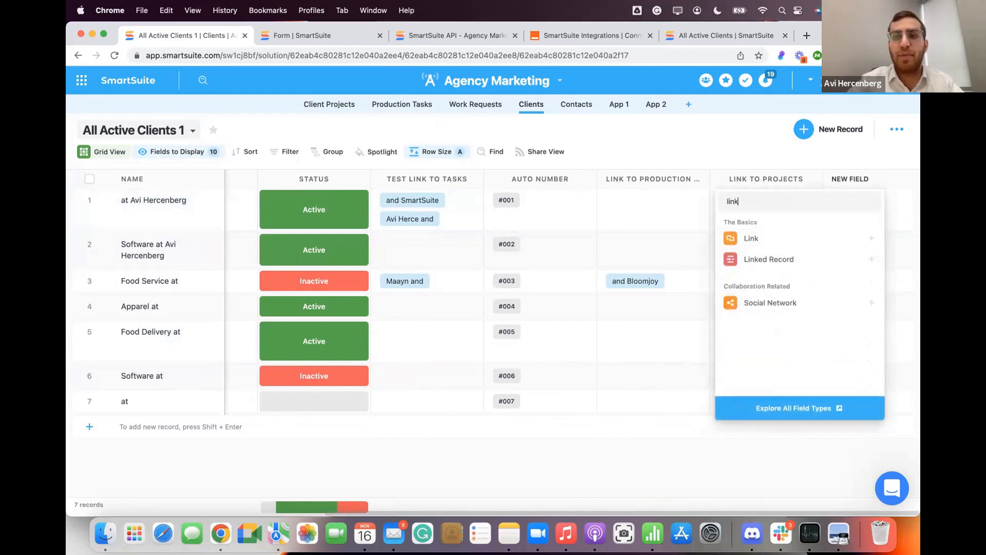
left_click(814, 256)
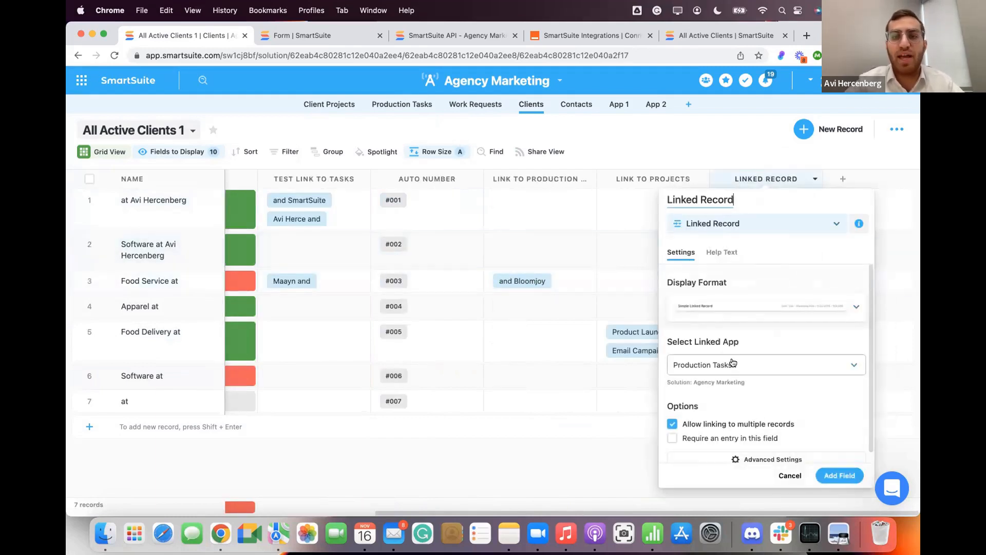
left_click(733, 363)
scroll(742, 255, "up", 5)
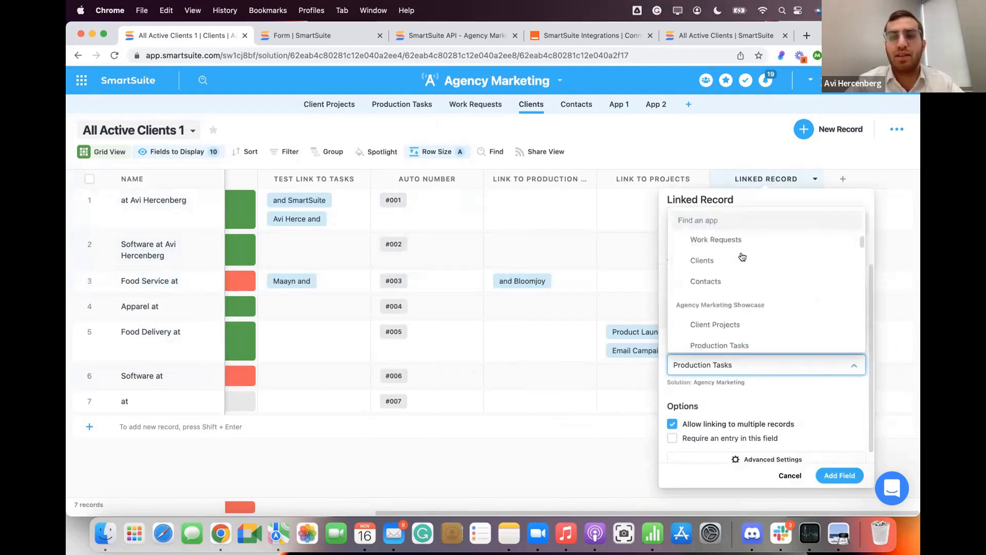
scroll(742, 255, "down", 5)
scroll(742, 257, "up", 4)
scroll(742, 257, "up", 3)
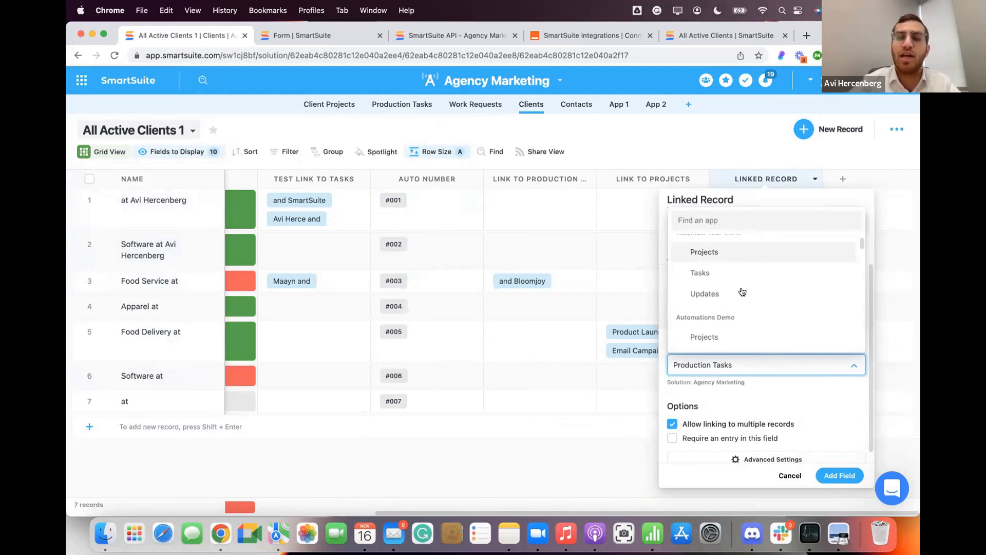
Try displaying Allocated Time in the linked record's advanced settings, check its filter options, and cancel the new field
left_click(737, 459)
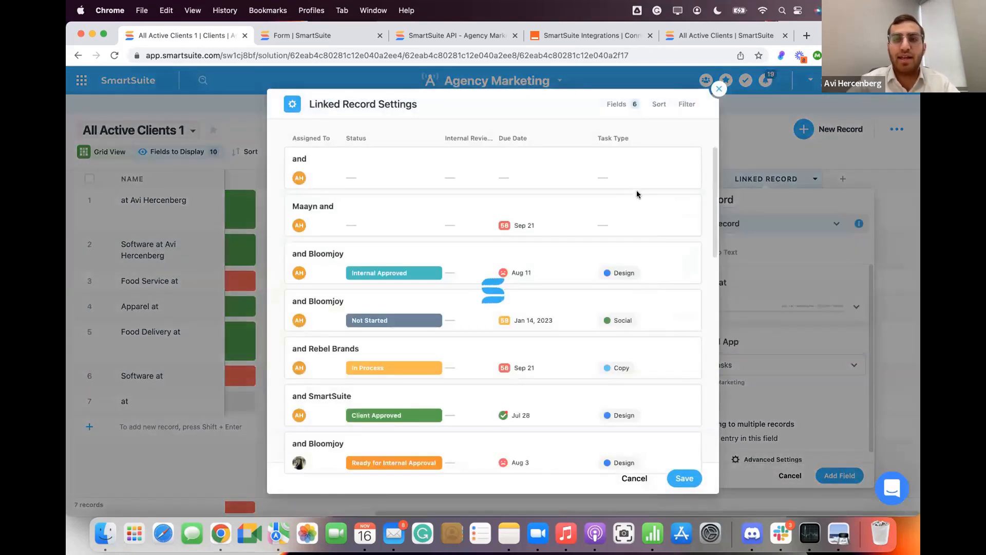
left_click(614, 104)
left_click(664, 195)
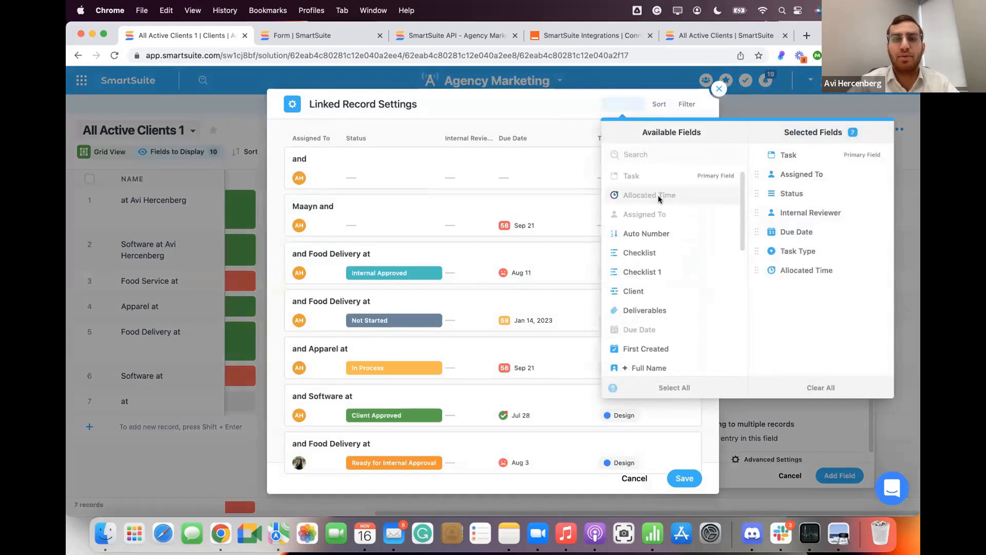
left_click(682, 105)
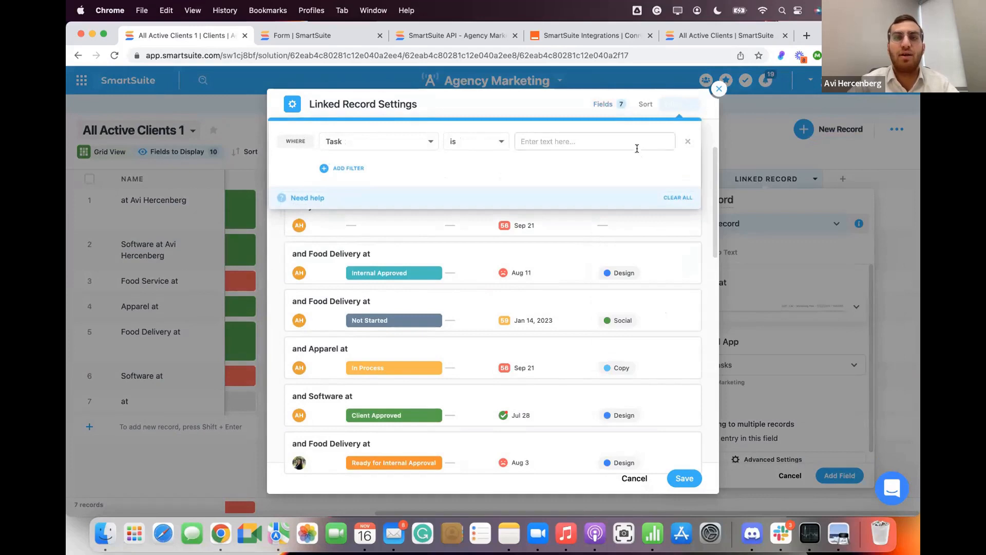
left_click(686, 143)
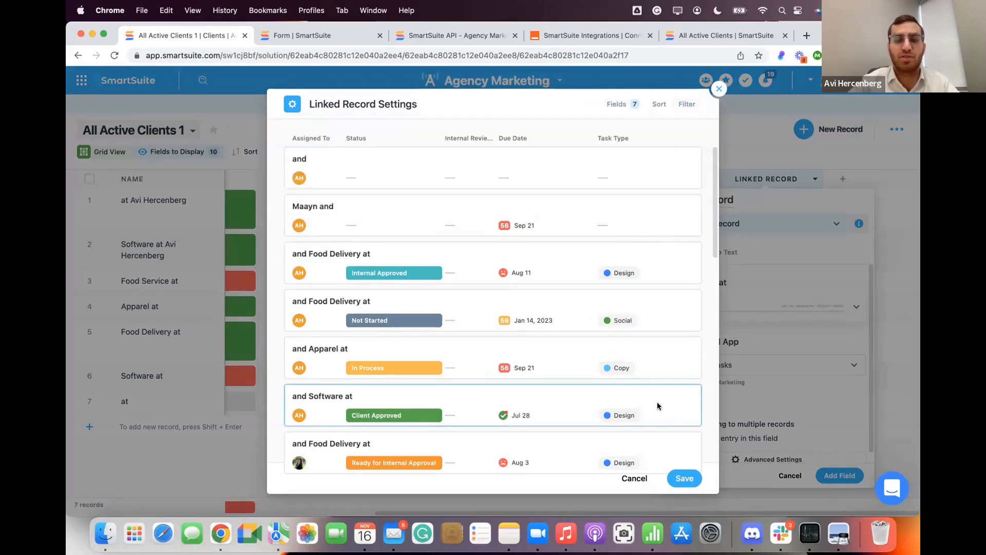
left_click(634, 478)
left_click(791, 157)
left_click(448, 332)
Start a new Formula field in the Clients grid, switch to the advanced editor, and browse its fields and functions
left_click(841, 178)
type("fou")
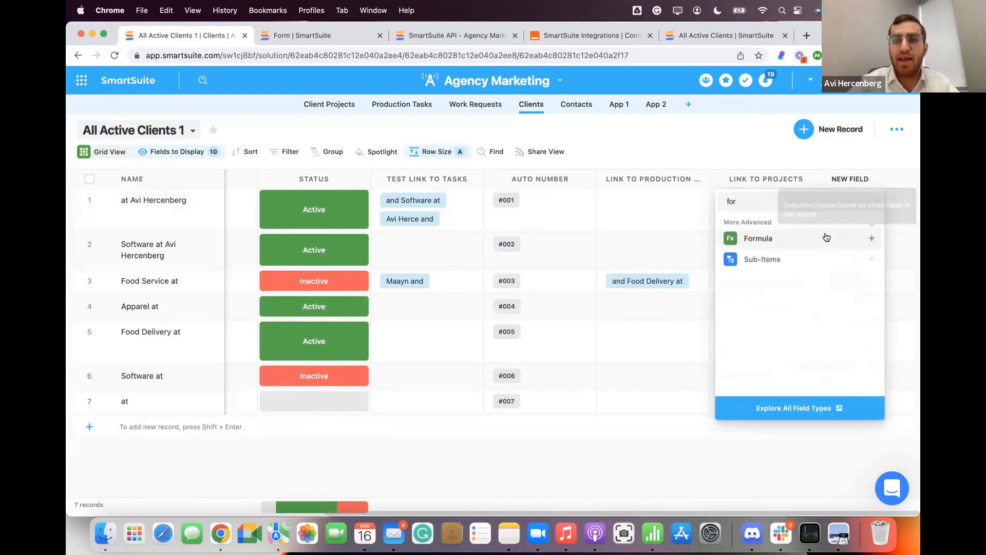
left_click(823, 236)
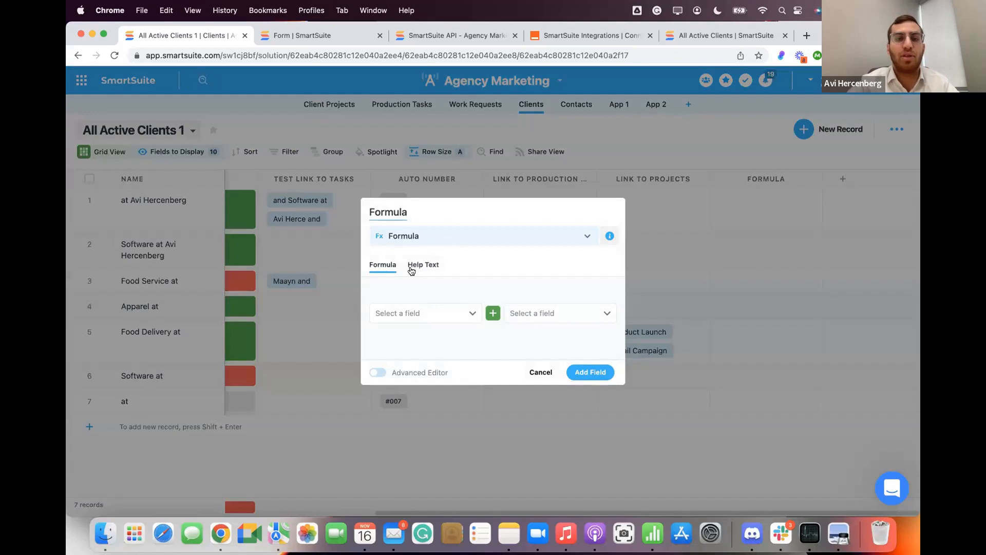
left_click(494, 313)
left_click(422, 314)
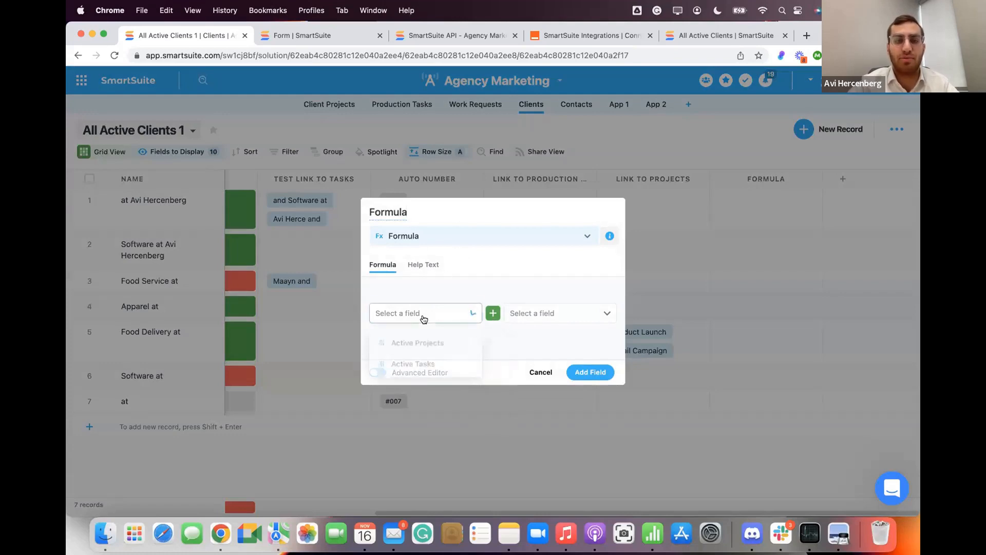
left_click(535, 318)
left_click(383, 372)
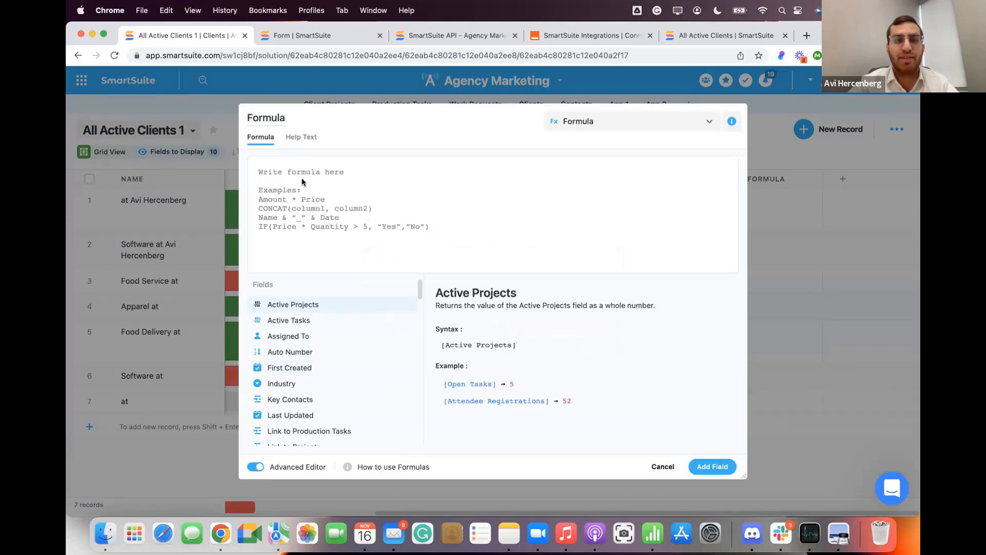
scroll(321, 277, "down", 20)
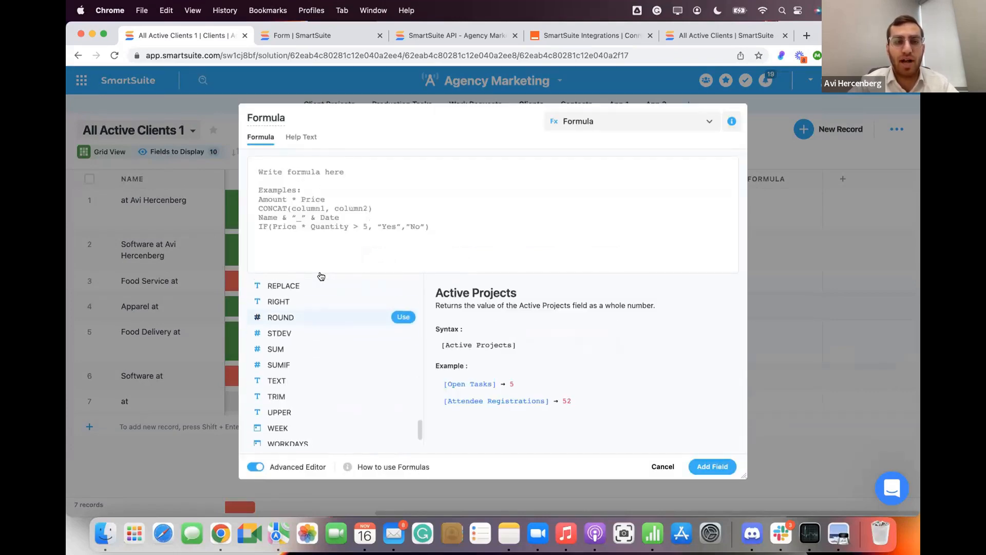
scroll(322, 308, "up", 20)
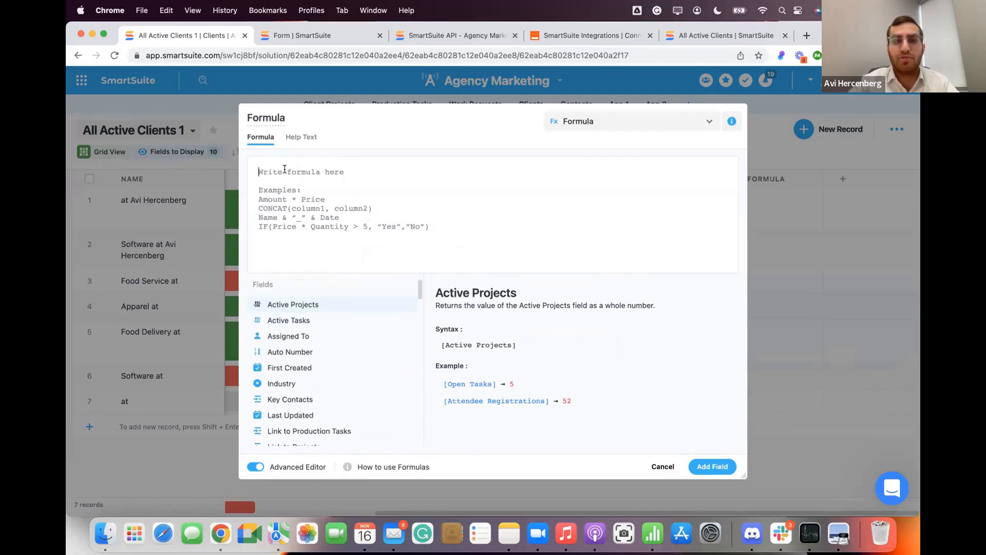
Try referencing linked fields through [Link to Projects]. in the formula, browse them, and discard the new field without saving
scroll(346, 378, "down", 3)
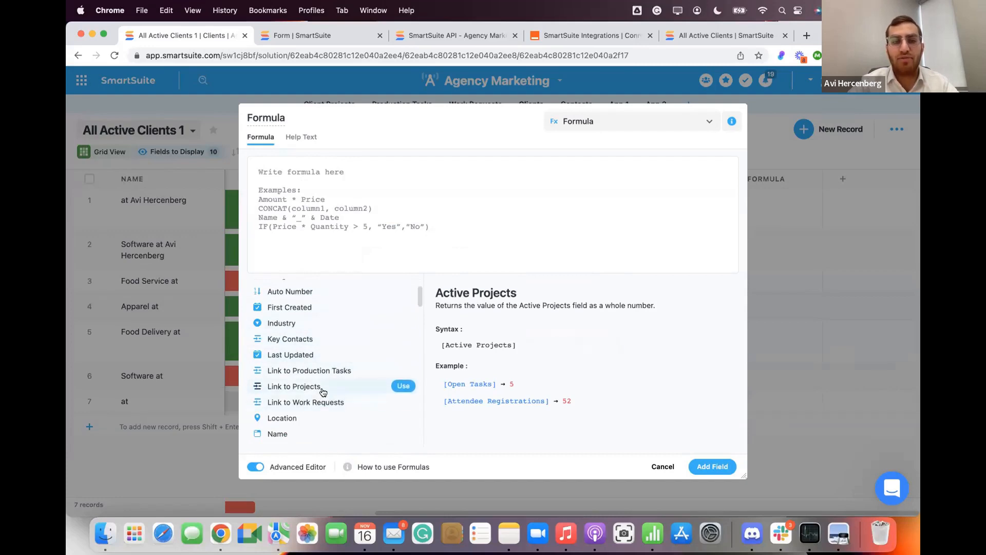
left_click(401, 385)
type(".")
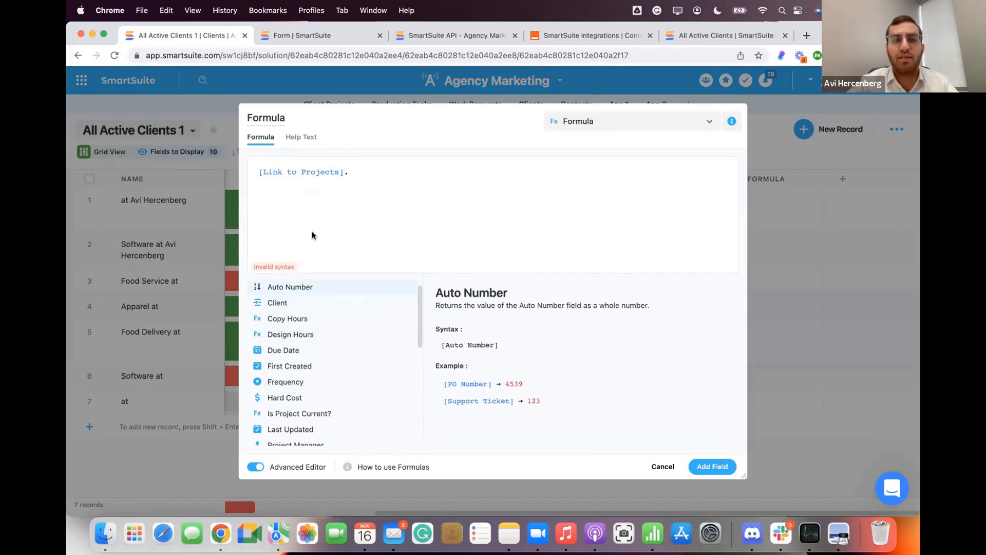
scroll(313, 323, "down", 5)
scroll(336, 314, "up", 4)
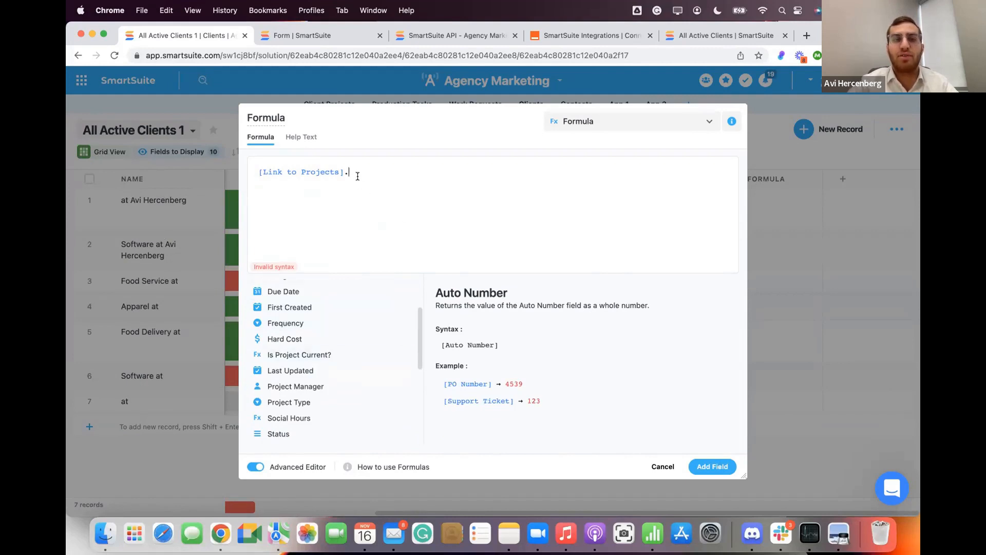
key("BackSpace")
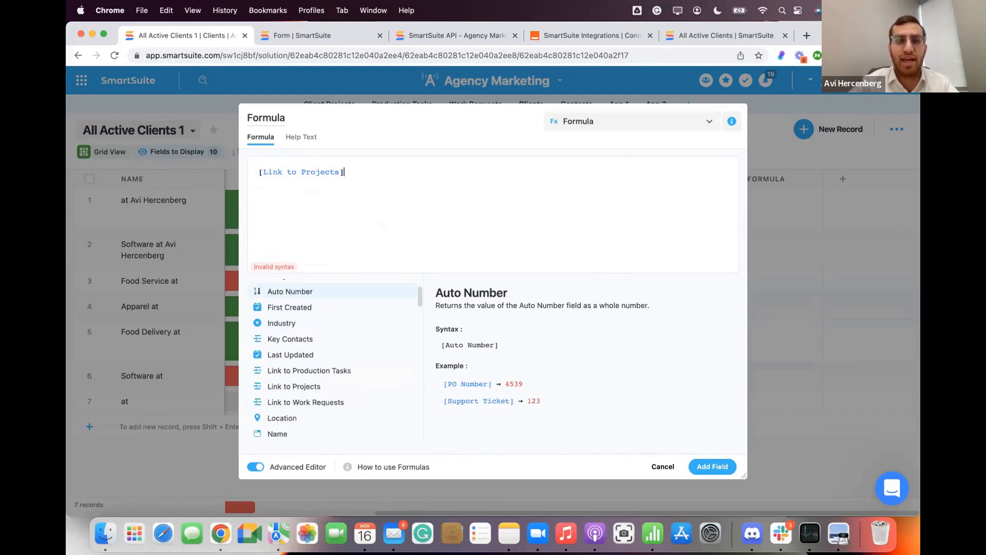
scroll(335, 342, "up", 3)
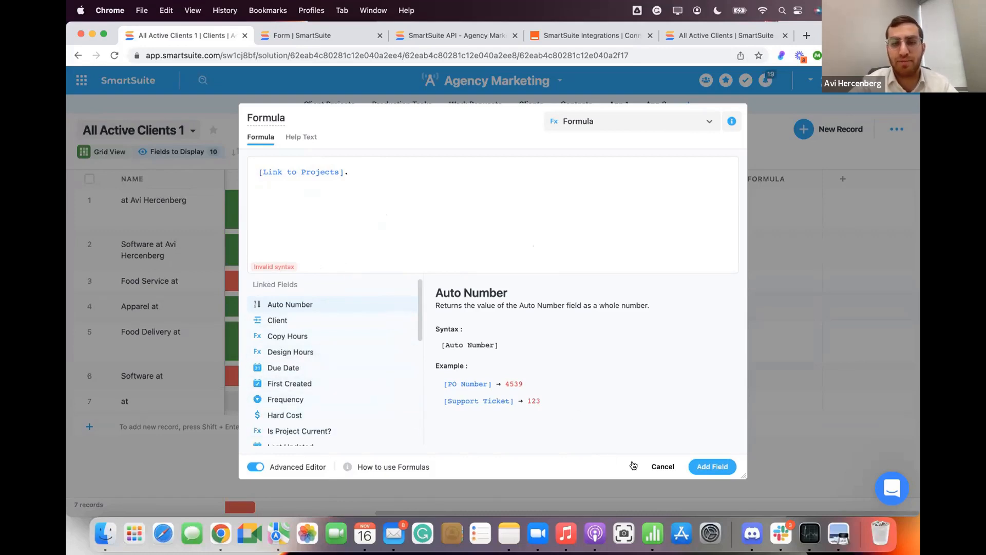
left_click(661, 465)
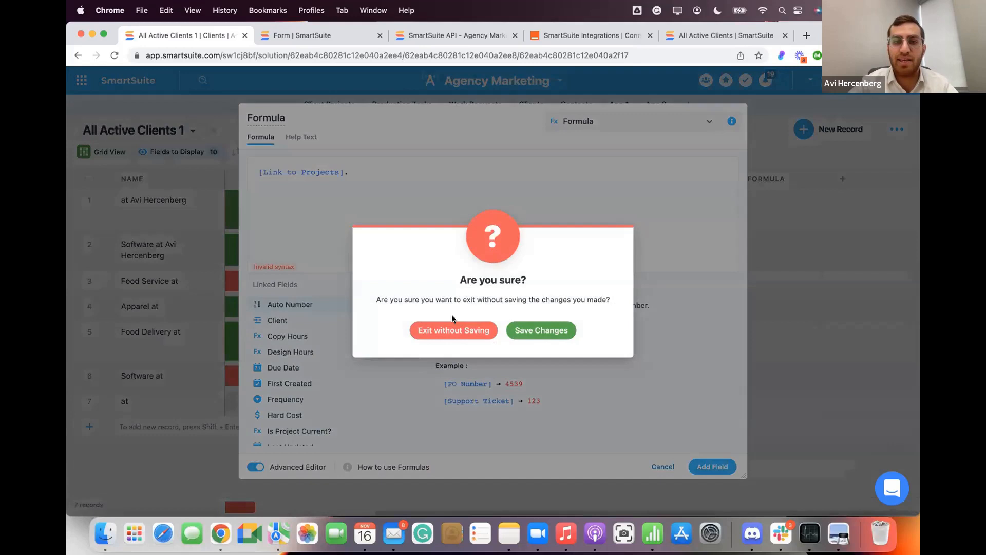
left_click(448, 327)
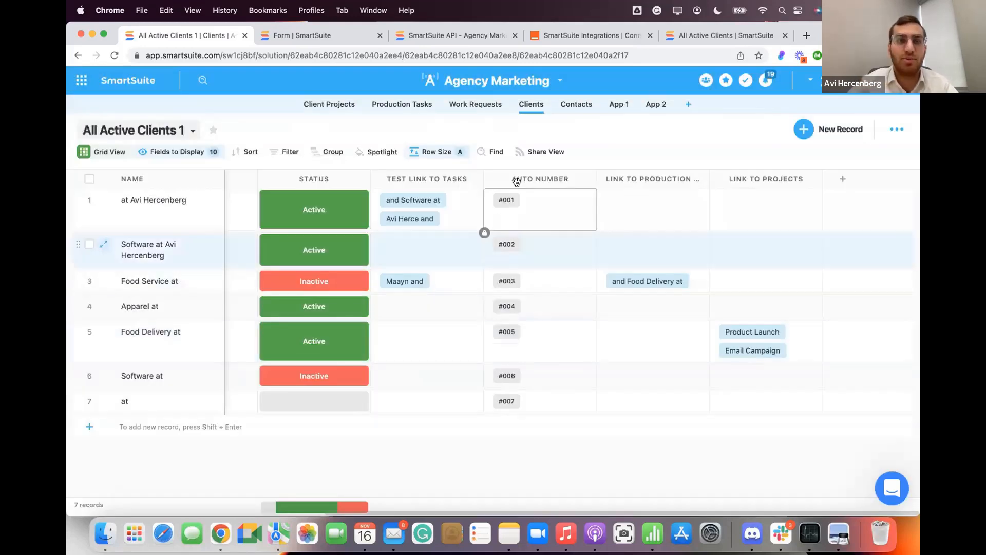
Create a new automation in the Agency Marketing solution that triggers when a form is submitted
left_click(483, 83)
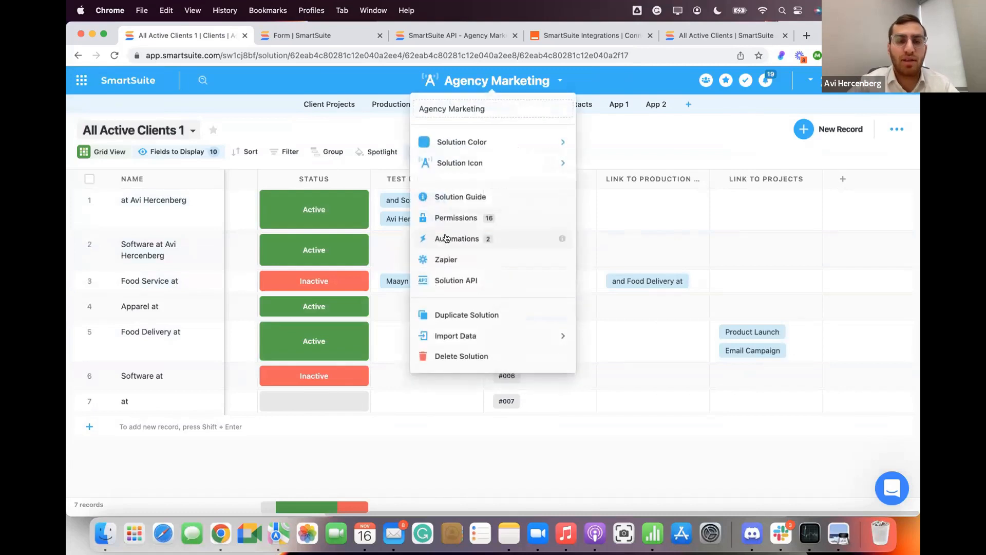
left_click(445, 237)
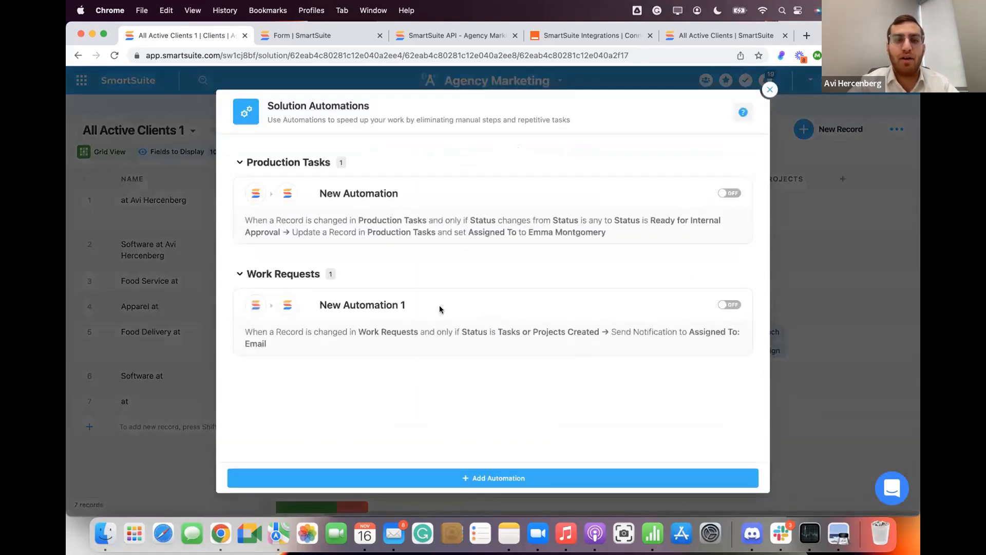
left_click(483, 476)
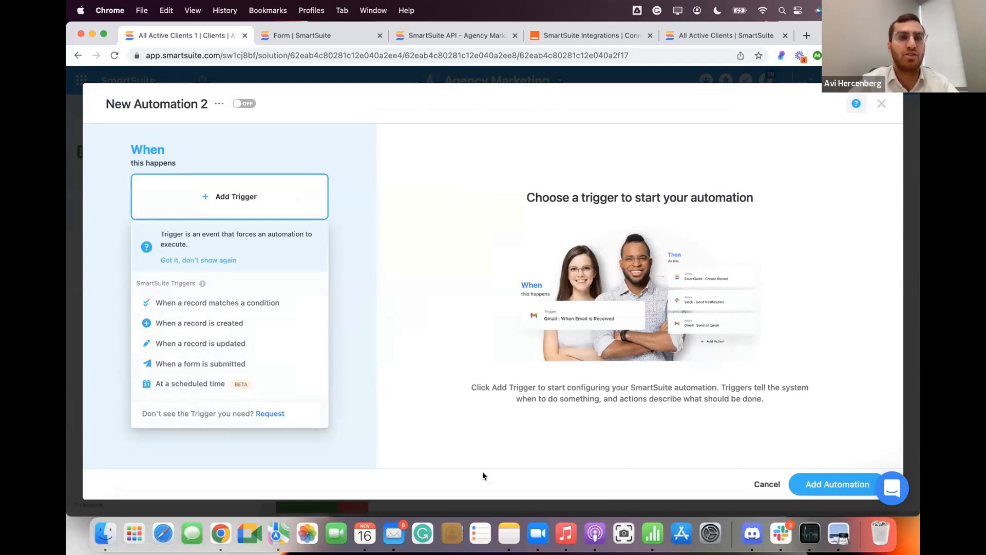
left_click(241, 362)
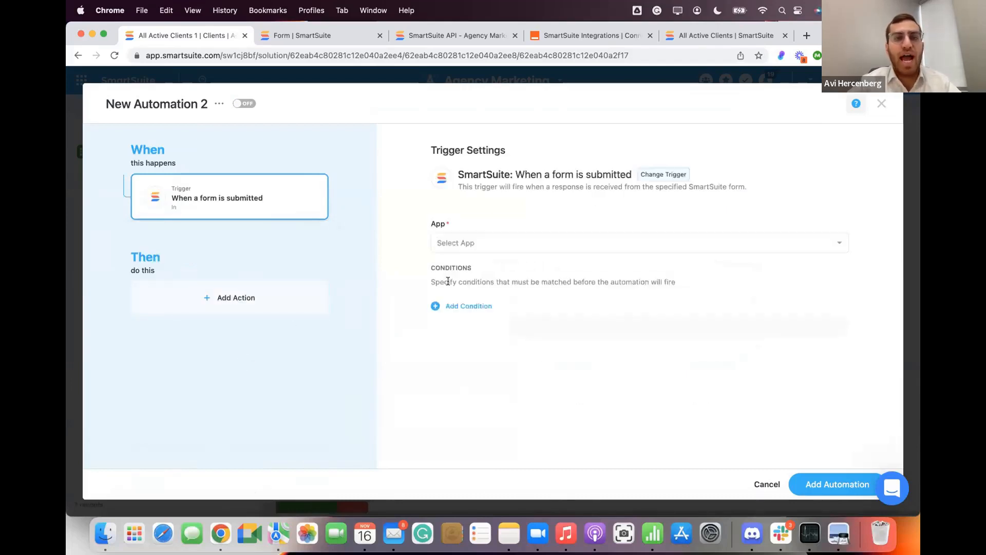
Set the form submission trigger to the Clients app and its form named Form
left_click(493, 243)
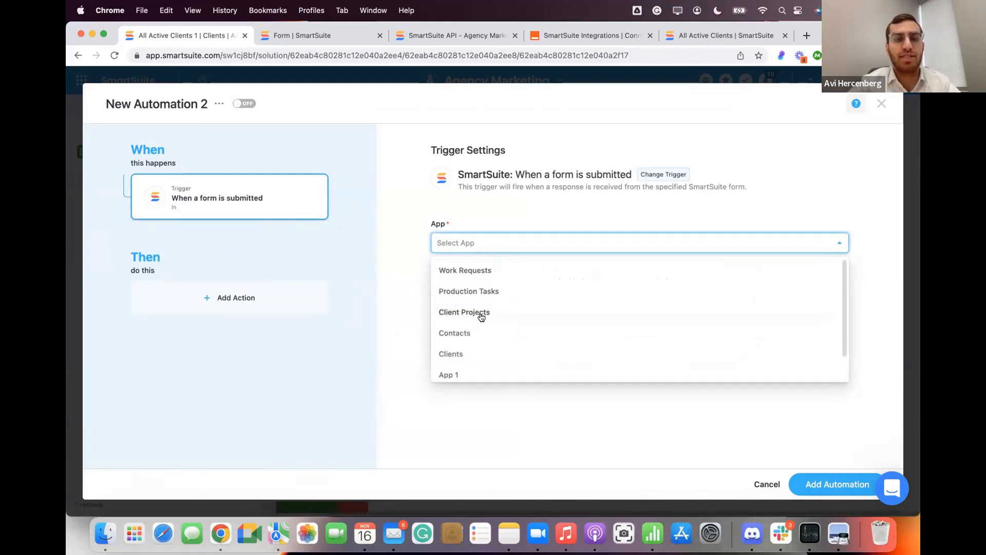
left_click(471, 333)
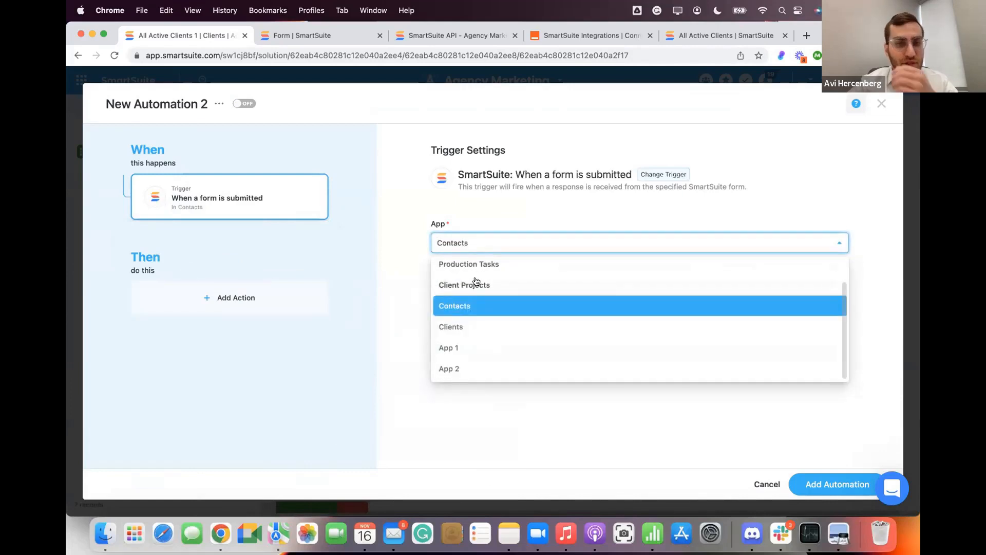
left_click(473, 328)
left_click(455, 308)
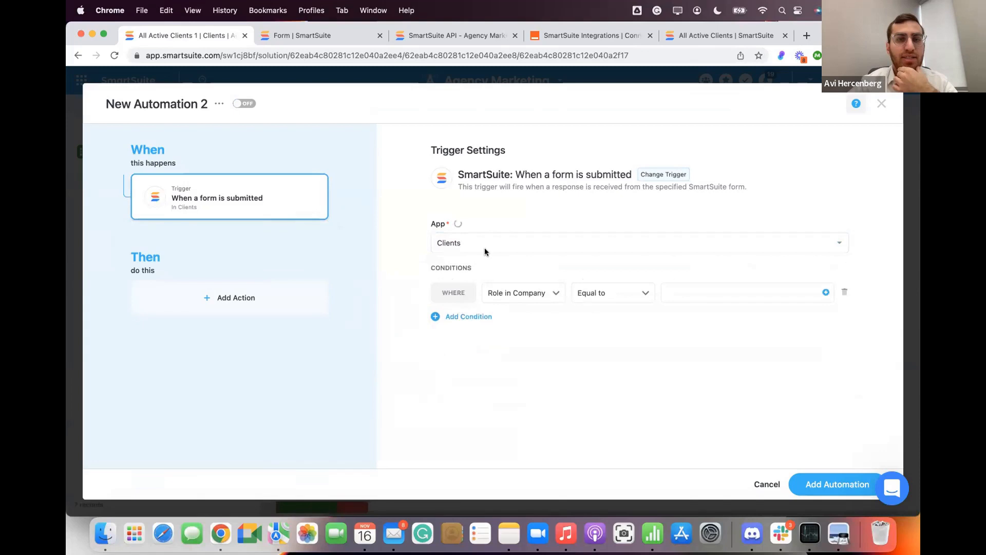
left_click(466, 285)
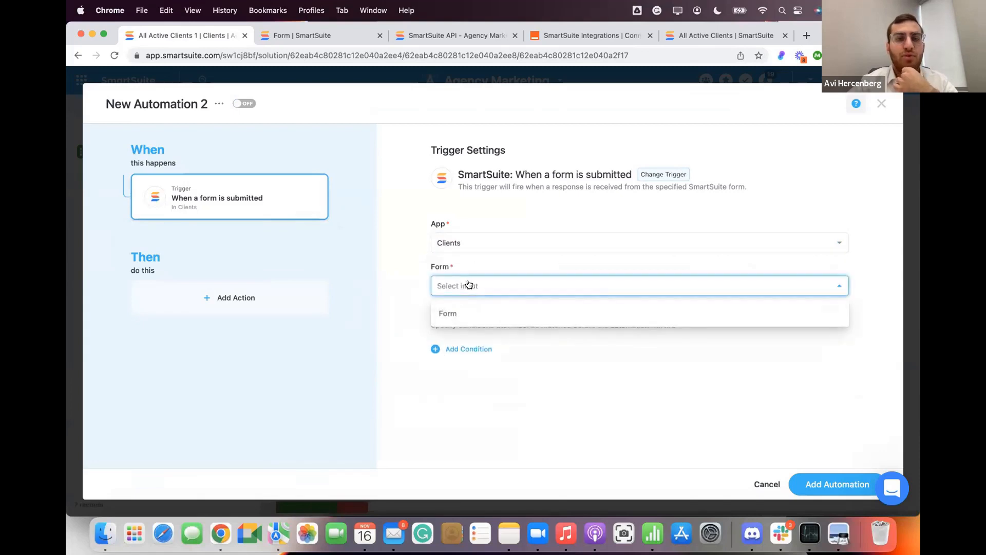
left_click(463, 310)
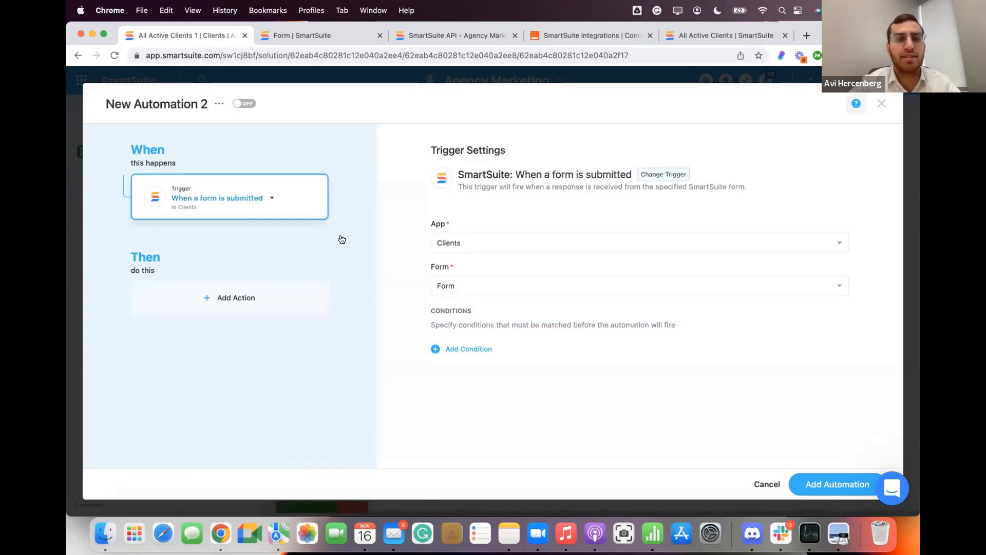
Try a trigger condition where Industry is equal to Apparel, and remove it
left_click(463, 348)
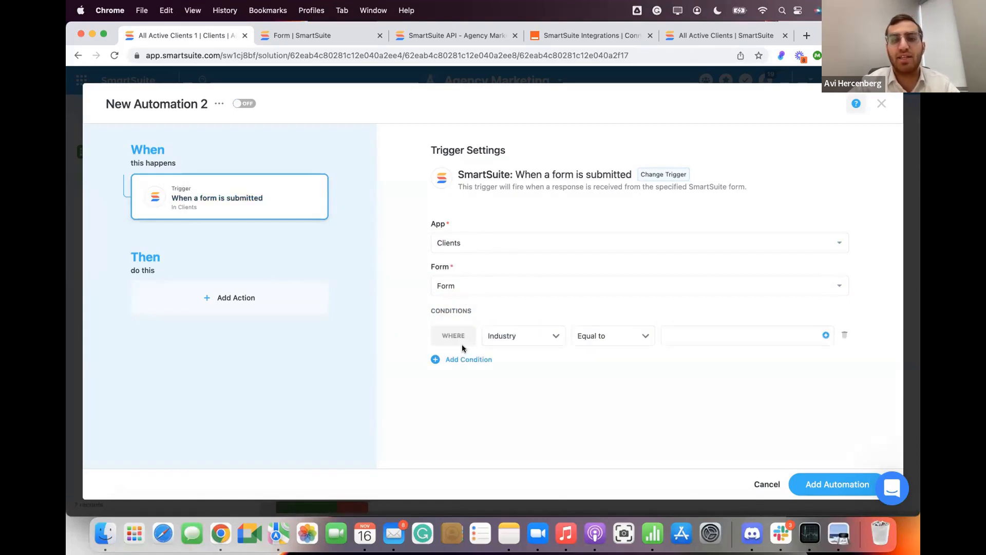
left_click(683, 339)
left_click(694, 413)
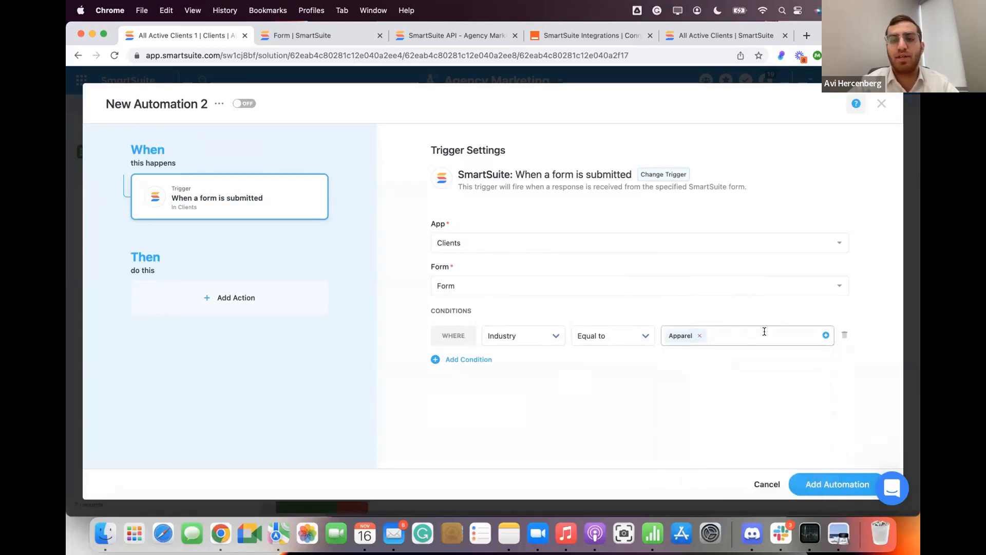
left_click(844, 335)
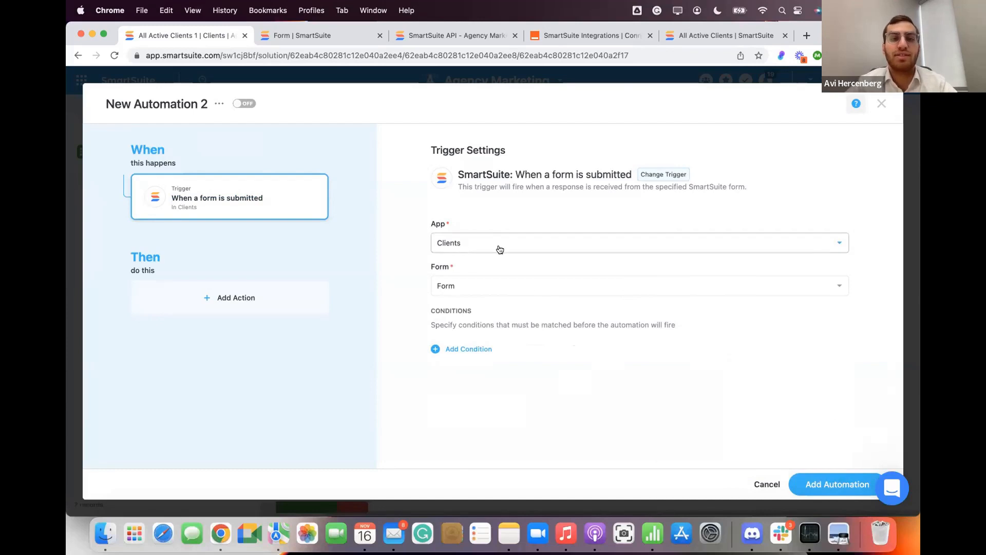
Review the available automation actions, including the Twilio integration, and add the Send an Email action
left_click(230, 295)
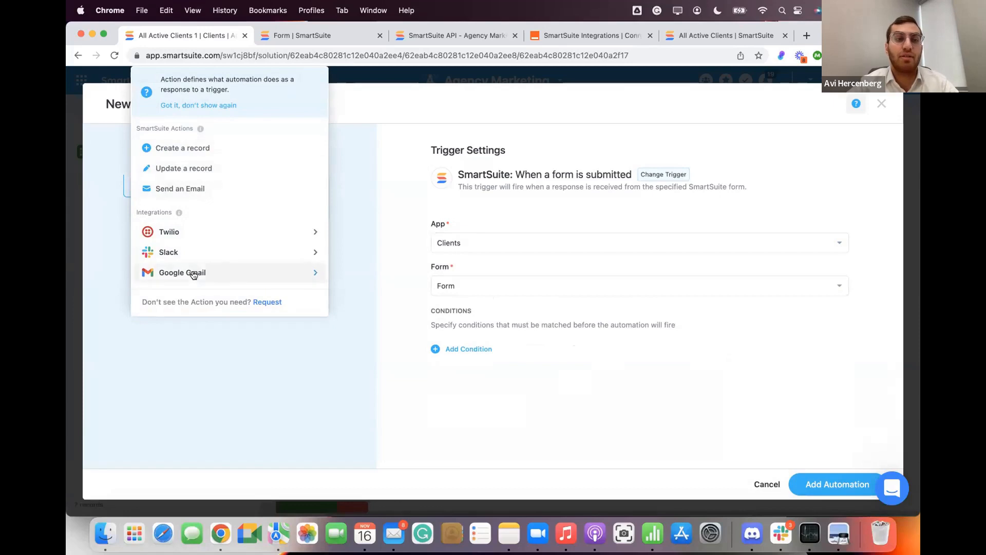
mouse_move(251, 232)
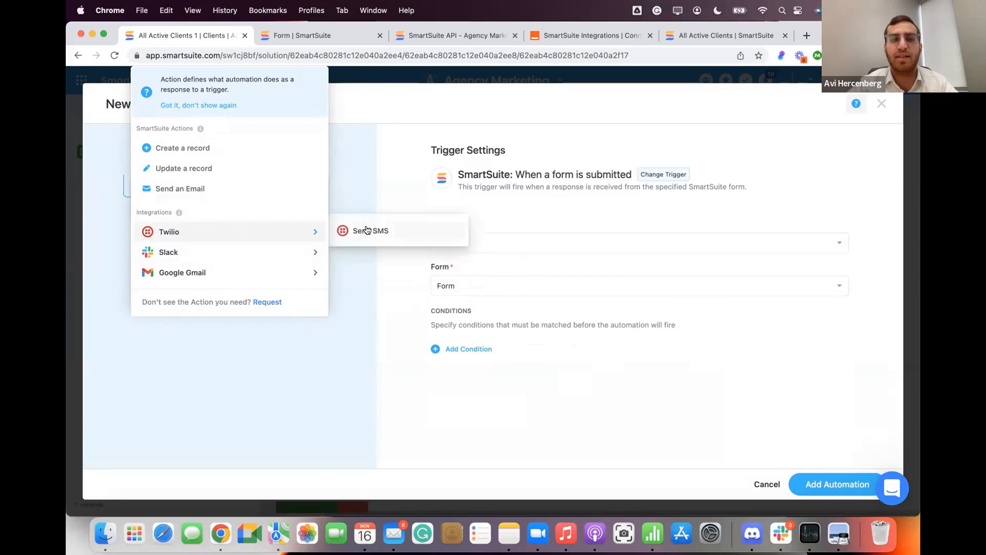
left_click(249, 188)
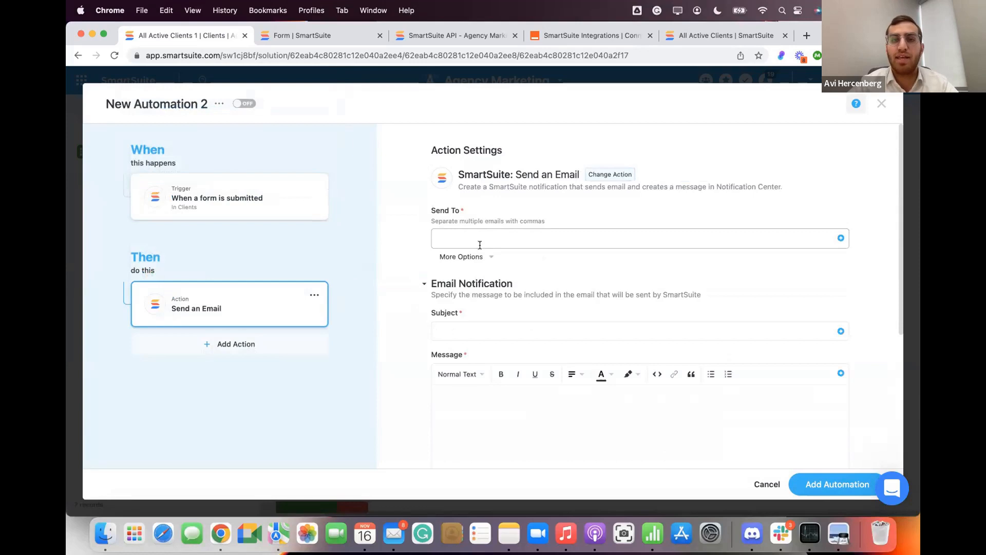
Examine which trigger fields can serve as the email's recipient, searching them for "saf"
left_click(479, 245)
left_click(515, 201)
left_click(489, 230)
type("saf")
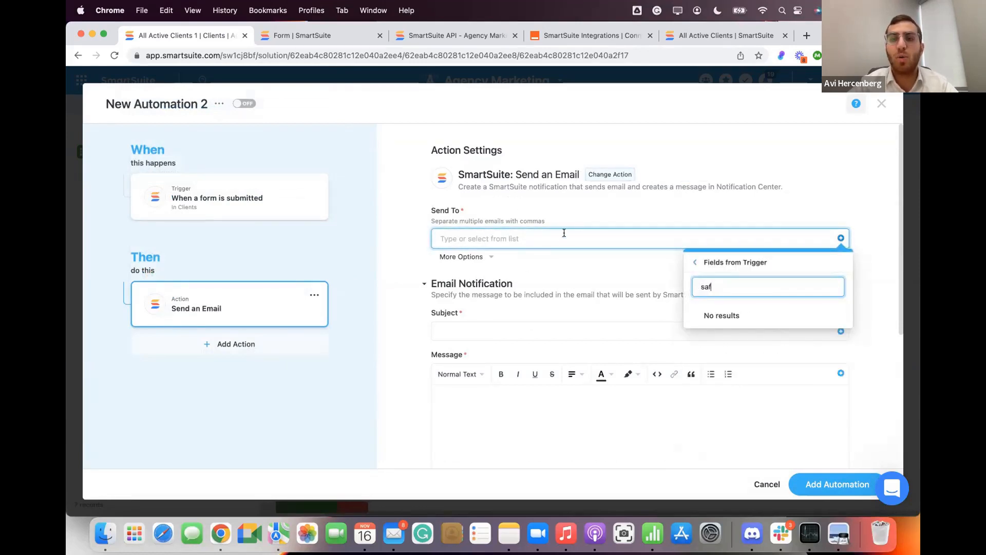
left_click(584, 195)
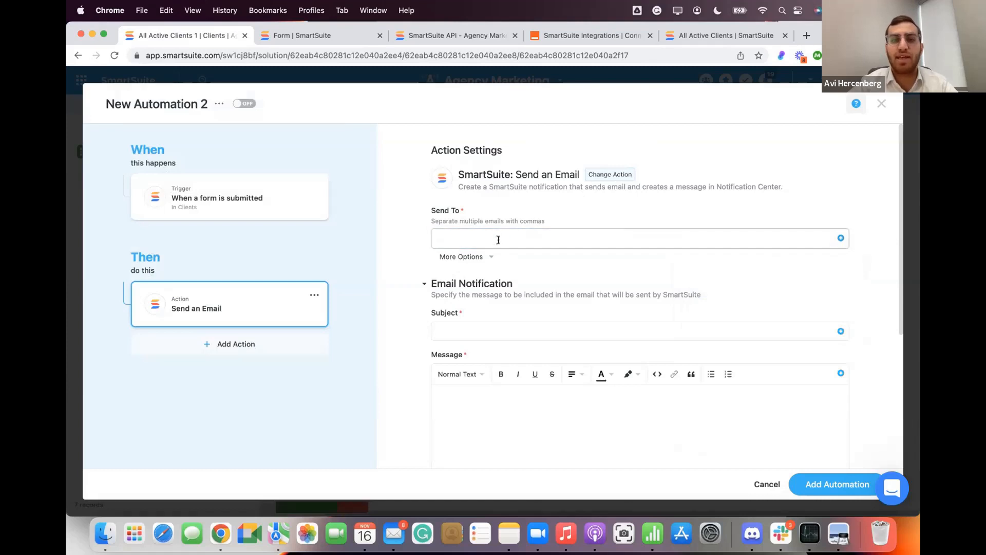
scroll(474, 288, "down", 1)
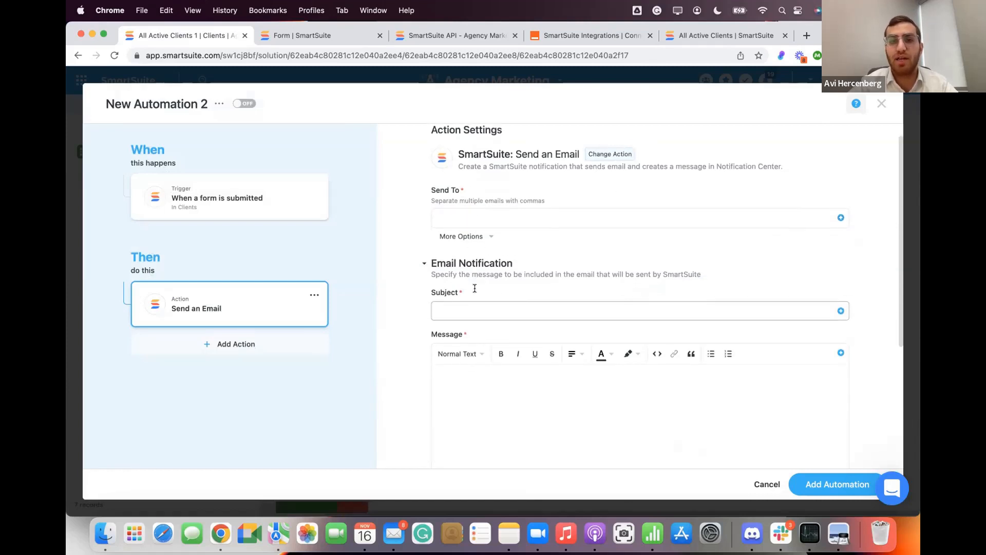
left_click(479, 210)
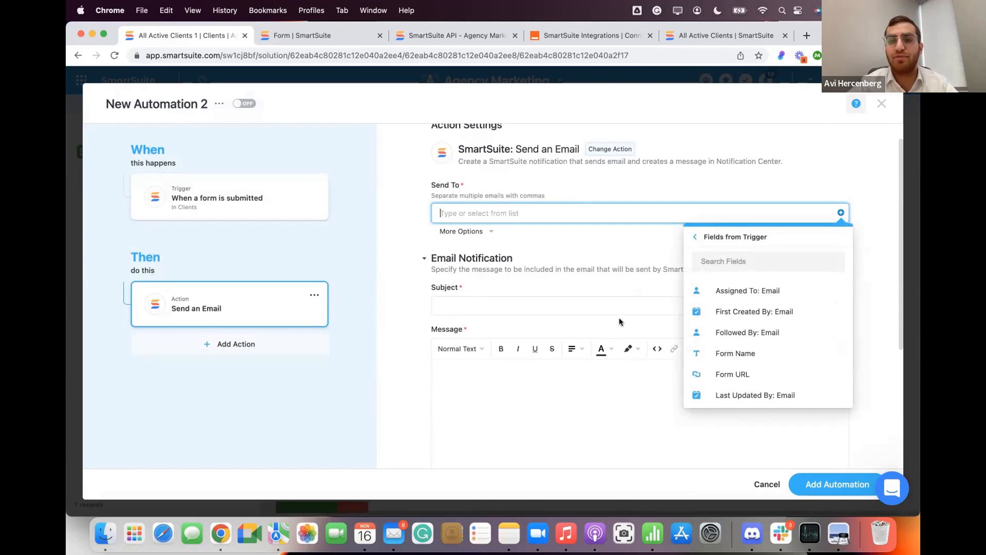
left_click(536, 273)
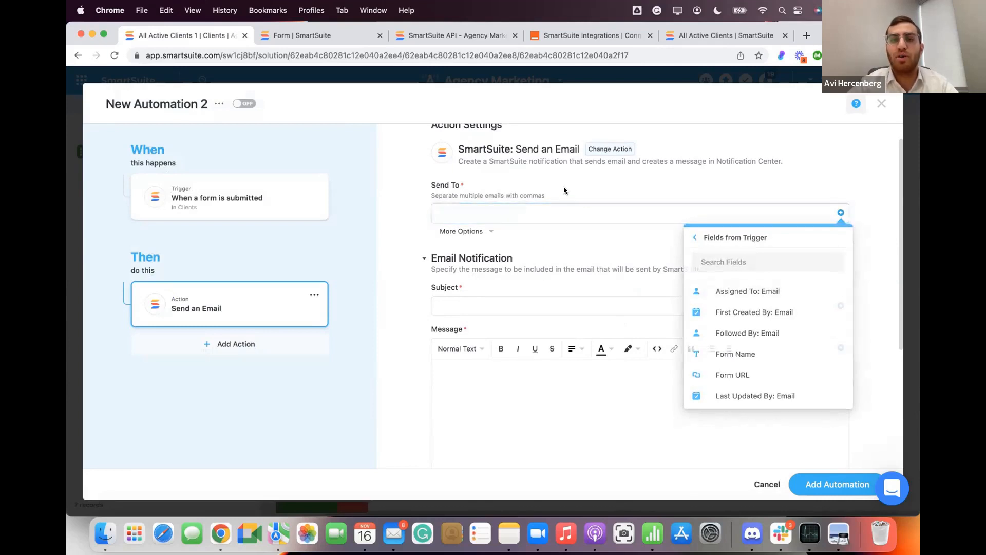
Check which trigger fields can be inserted into the email notification's message
scroll(538, 292, "down", 5)
left_click(498, 252)
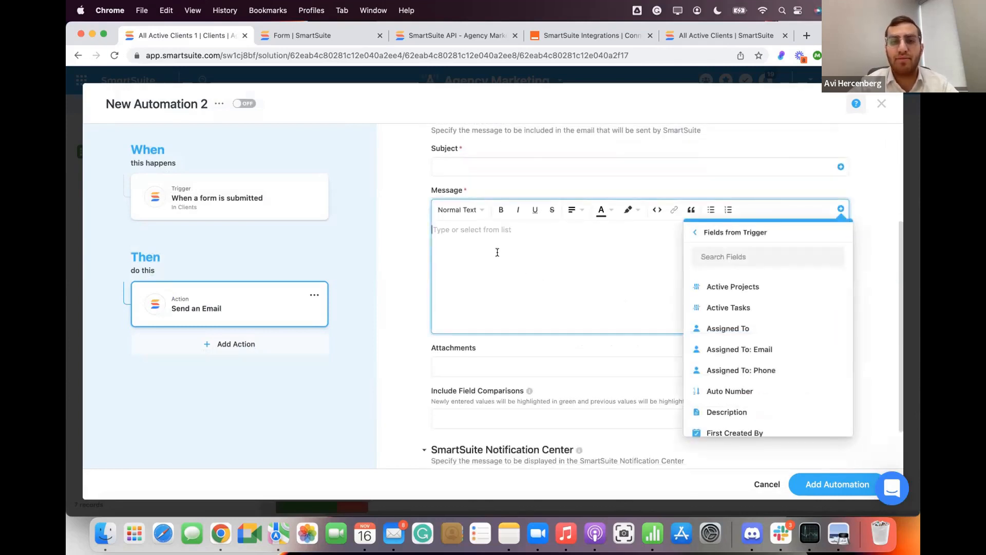
left_click(498, 252)
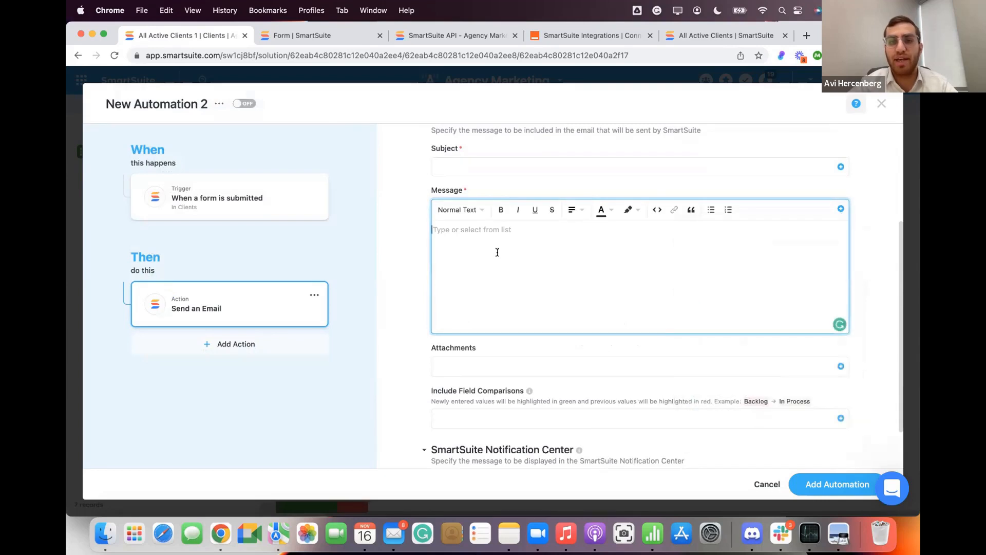
Write the email message as "Hi" followed by the trigger's Name field, a comma and a line of placeholder text
type("Hi")
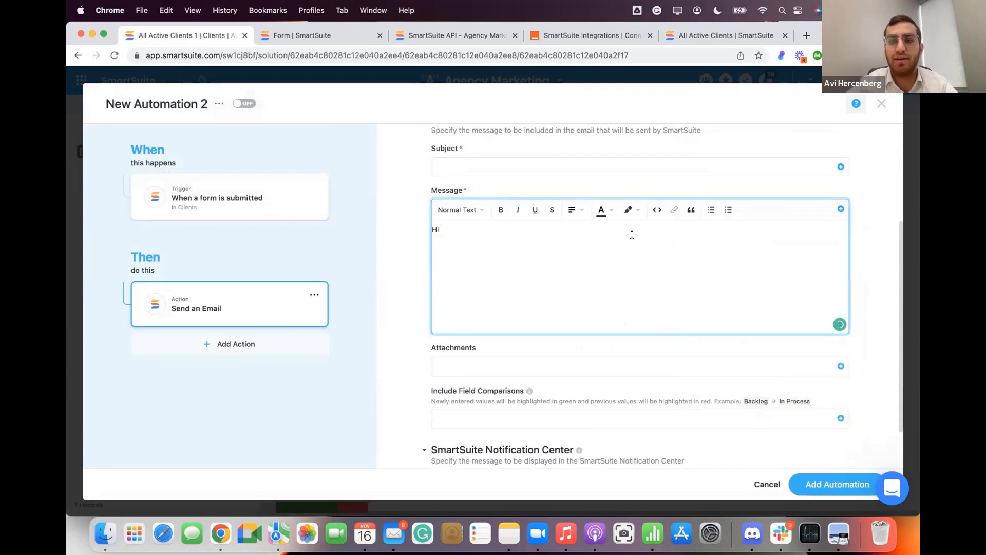
left_click(842, 210)
type("na")
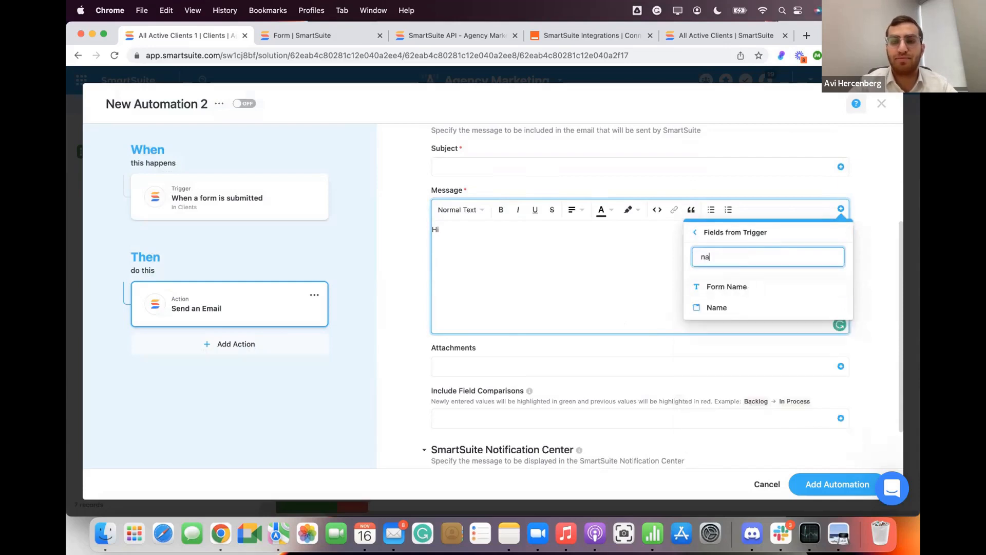
left_click(730, 307)
type(",  ")
type("lkjlk")
Examine the trigger fields offered as email attachments, the remaining notification settings, and the actions available for a second step
left_click(645, 363)
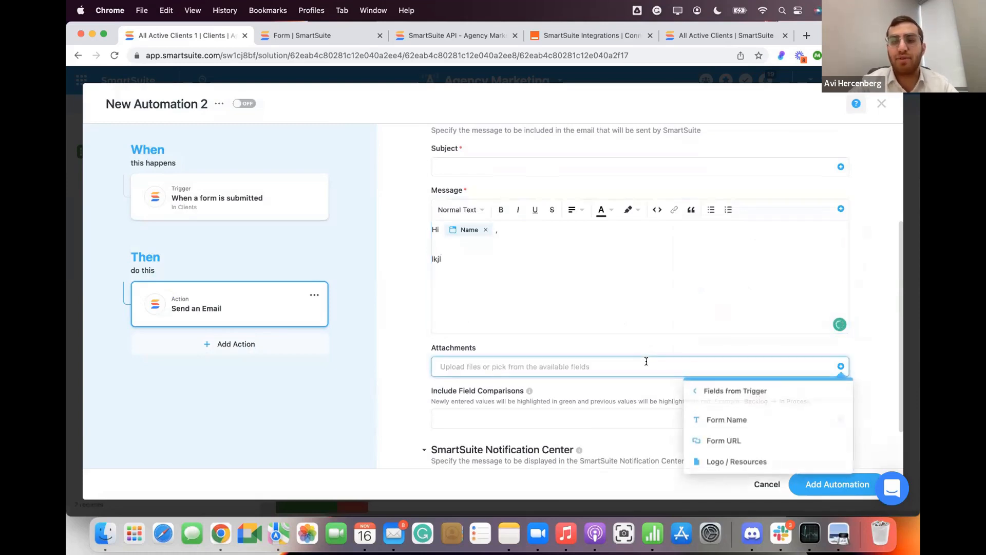
left_click(751, 348)
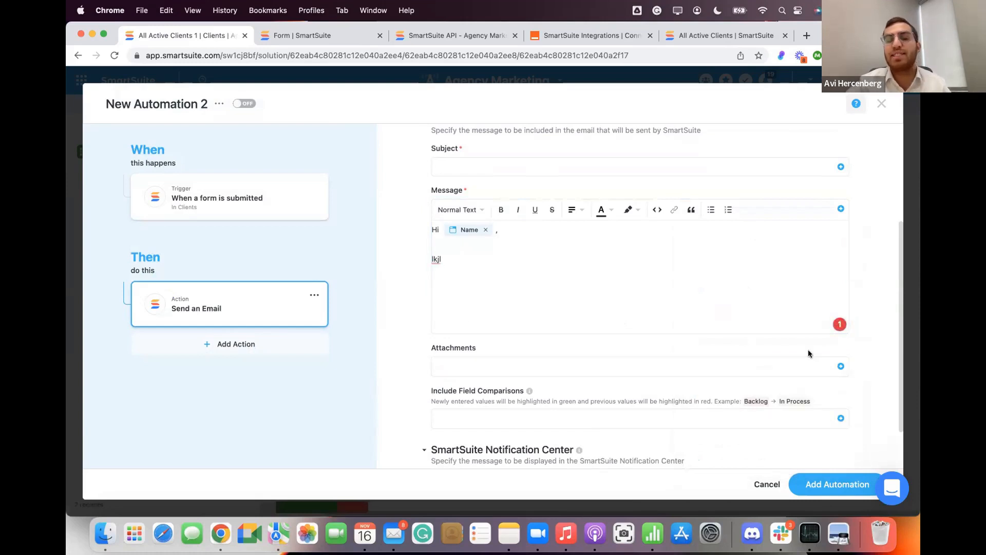
scroll(809, 350, "down", 3)
scroll(809, 349, "down", 1)
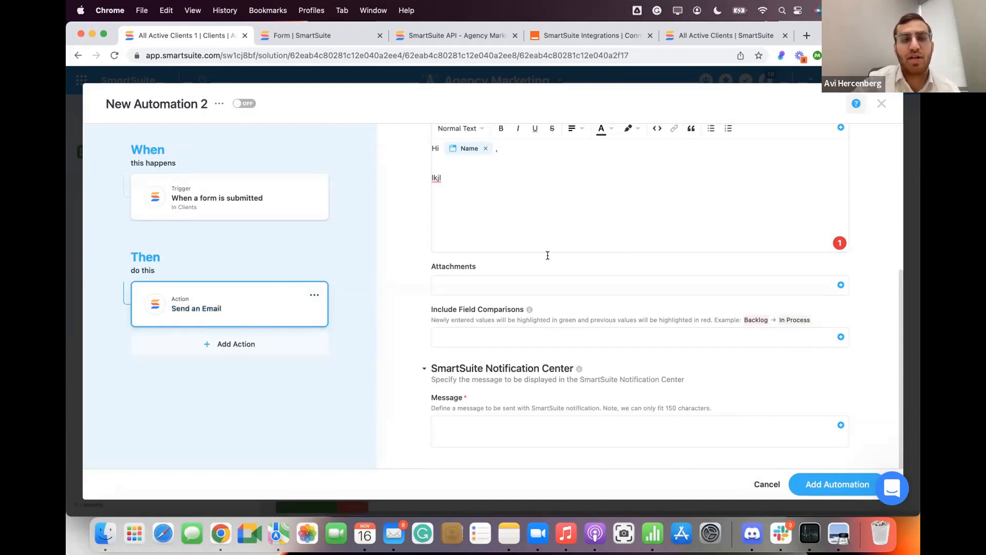
scroll(528, 232, "up", 3)
scroll(529, 232, "up", 5)
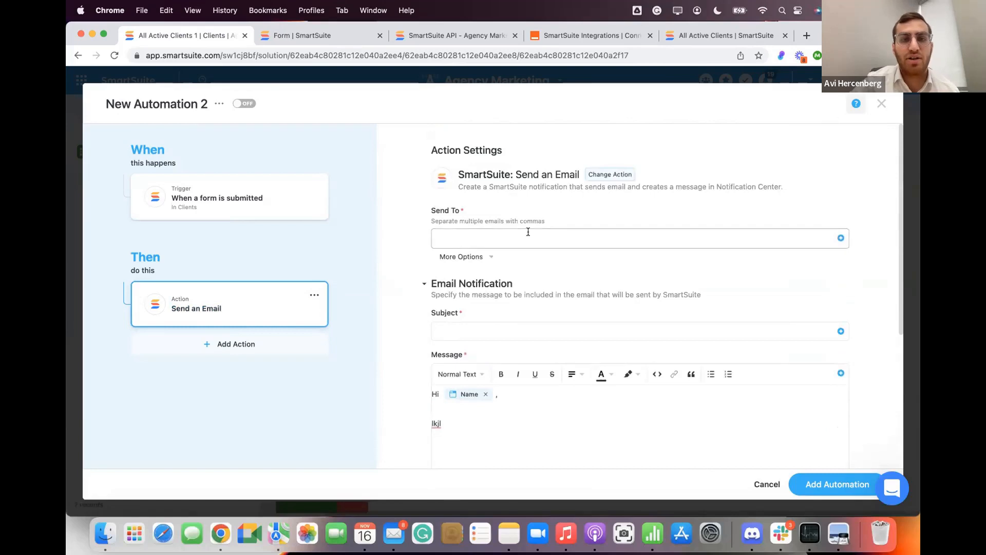
scroll(527, 230, "down", 8)
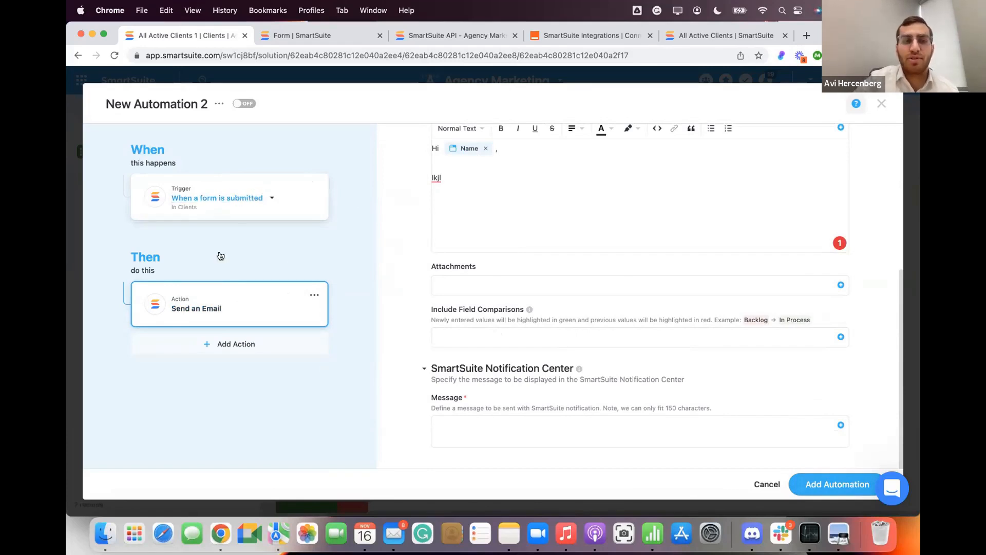
left_click(219, 339)
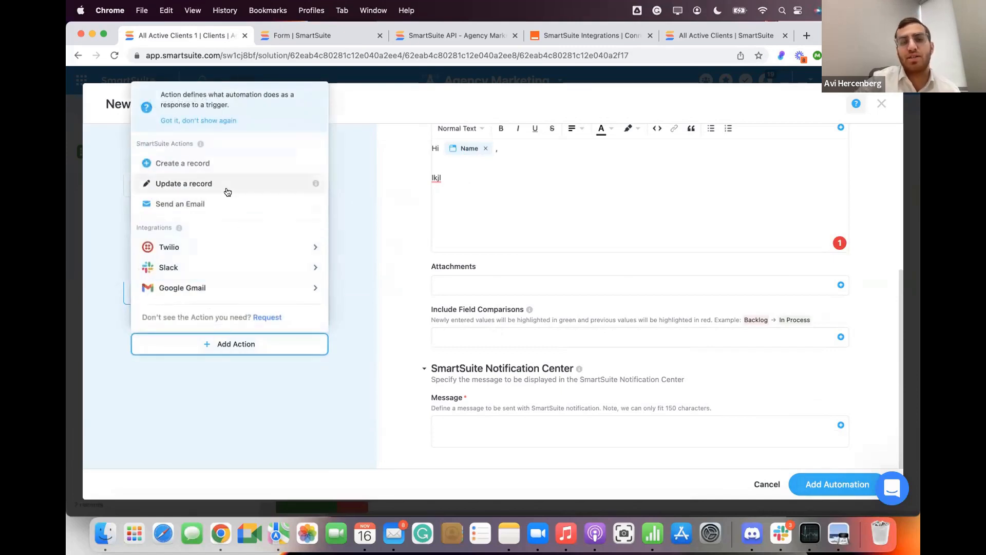
left_click(303, 414)
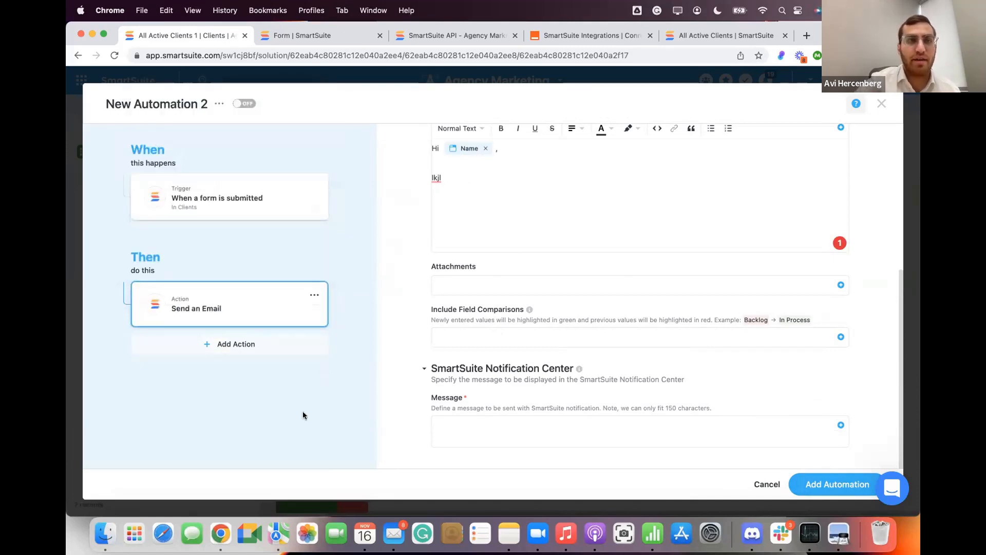
Discard the new automation without saving and close the solution's automations list
left_click(767, 484)
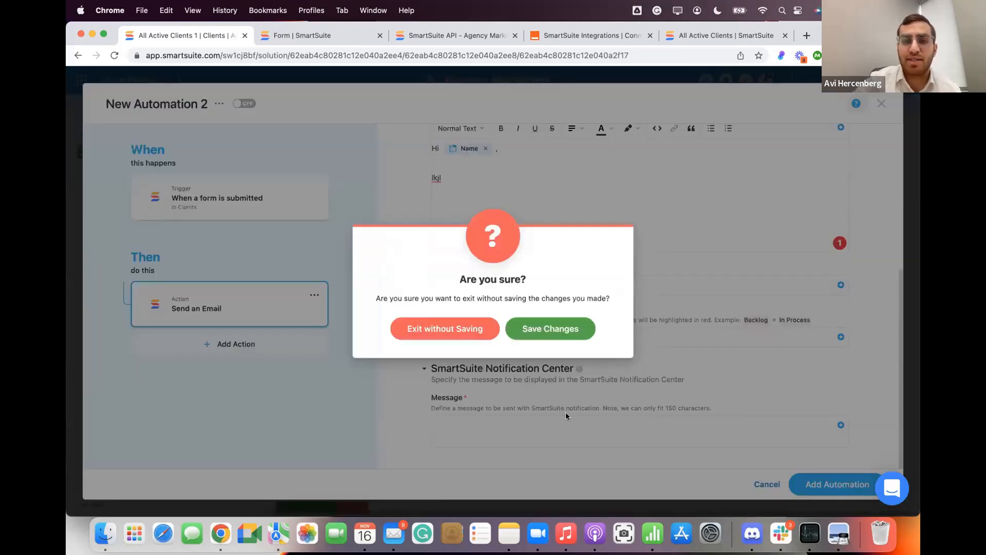
left_click(465, 327)
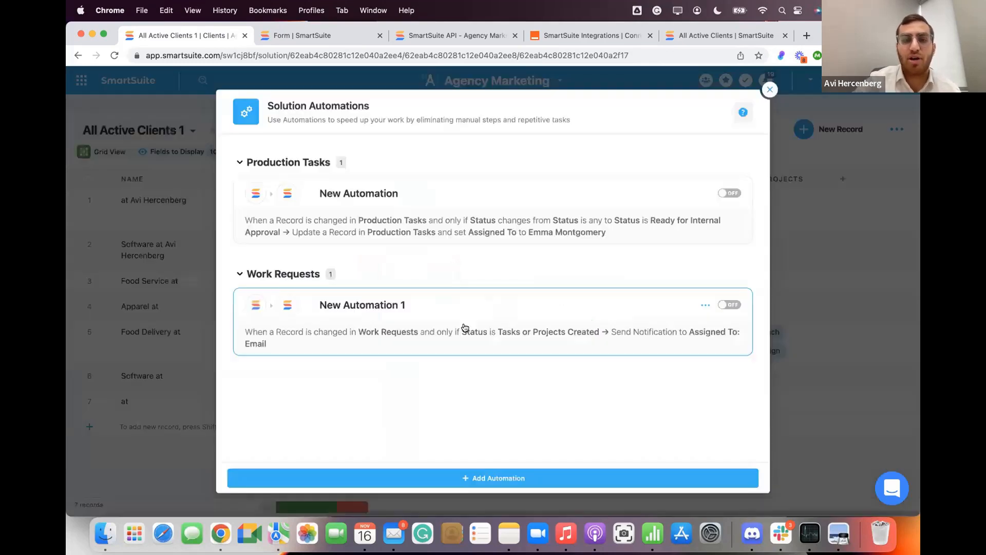
left_click(769, 90)
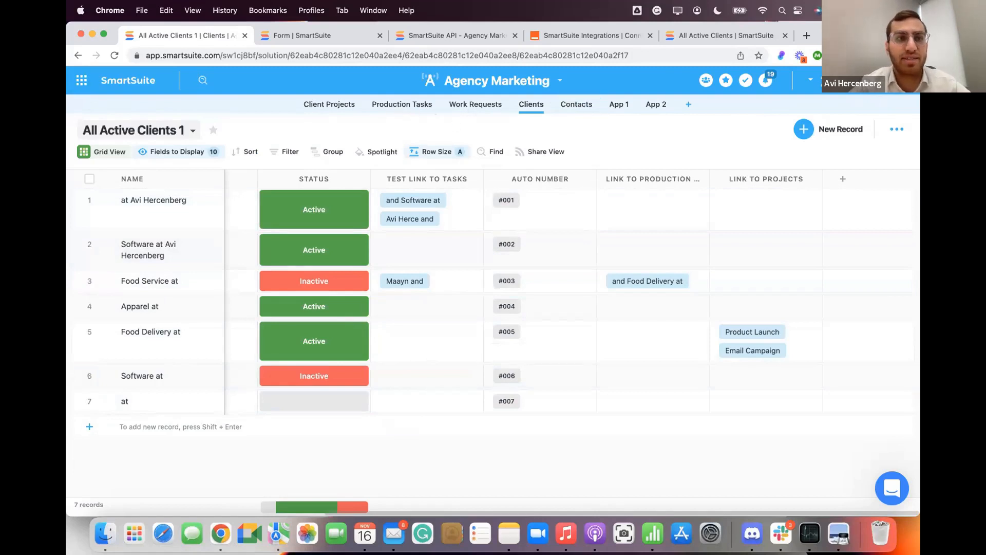
Check the export and sharing options for the Clients view and for the first client record
left_click(634, 376)
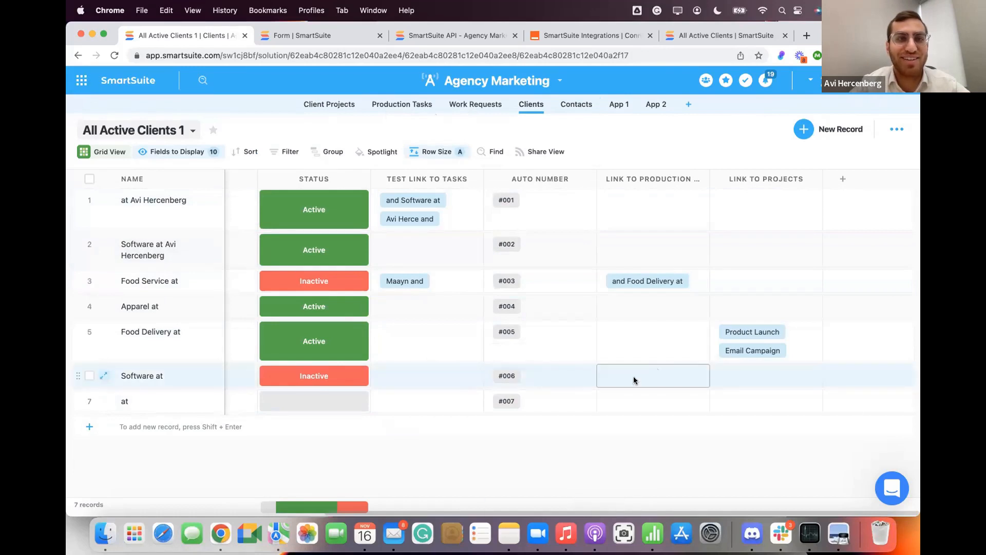
left_click(818, 232)
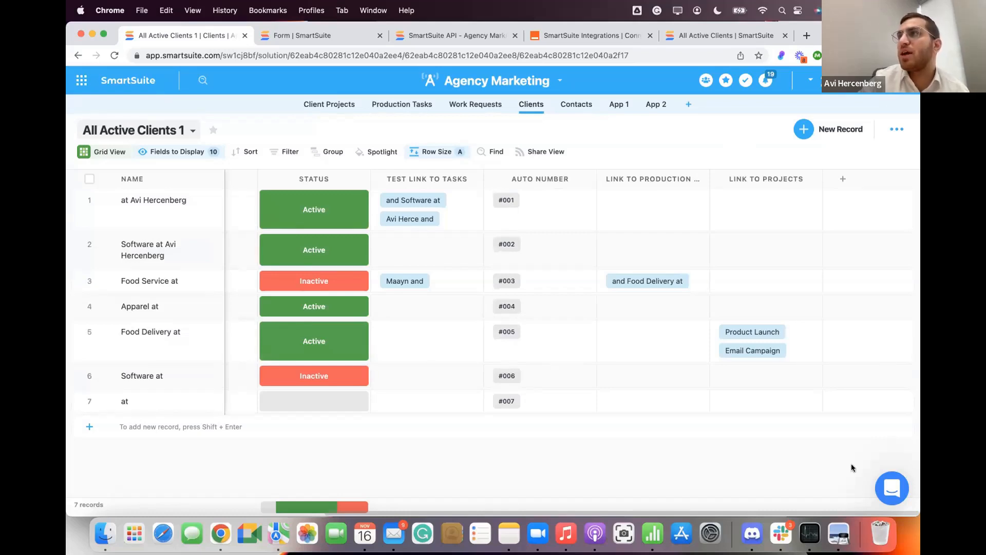
left_click(893, 130)
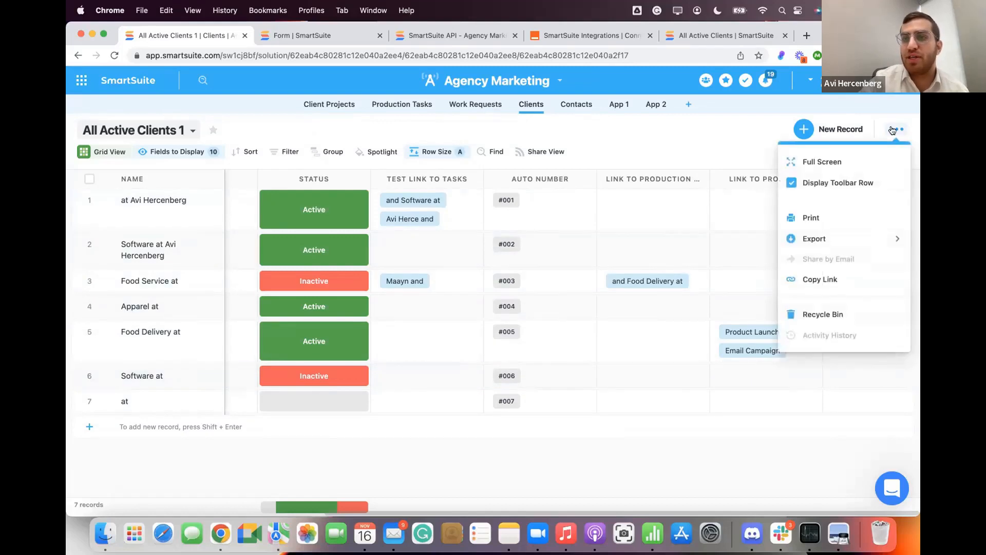
mouse_move(817, 235)
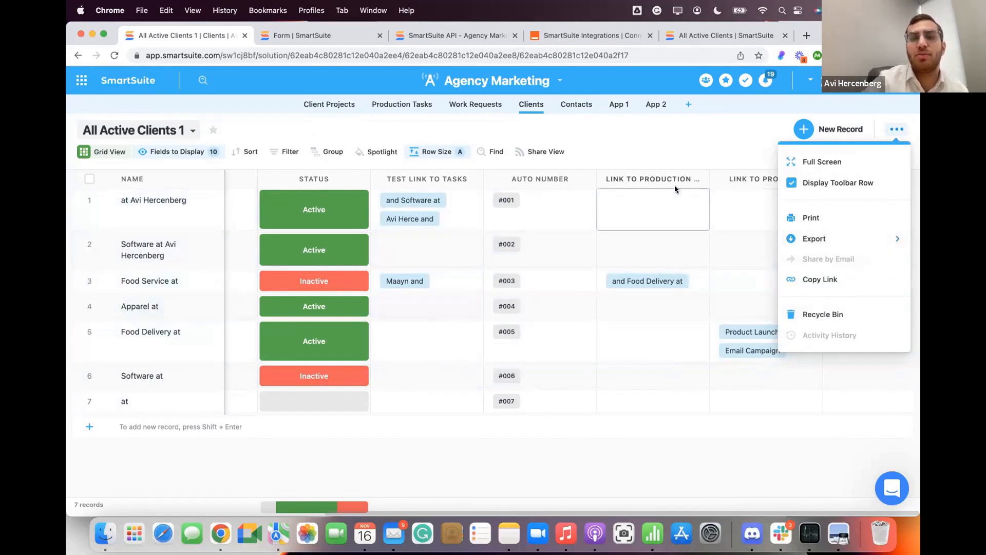
left_click(103, 199)
left_click(103, 200)
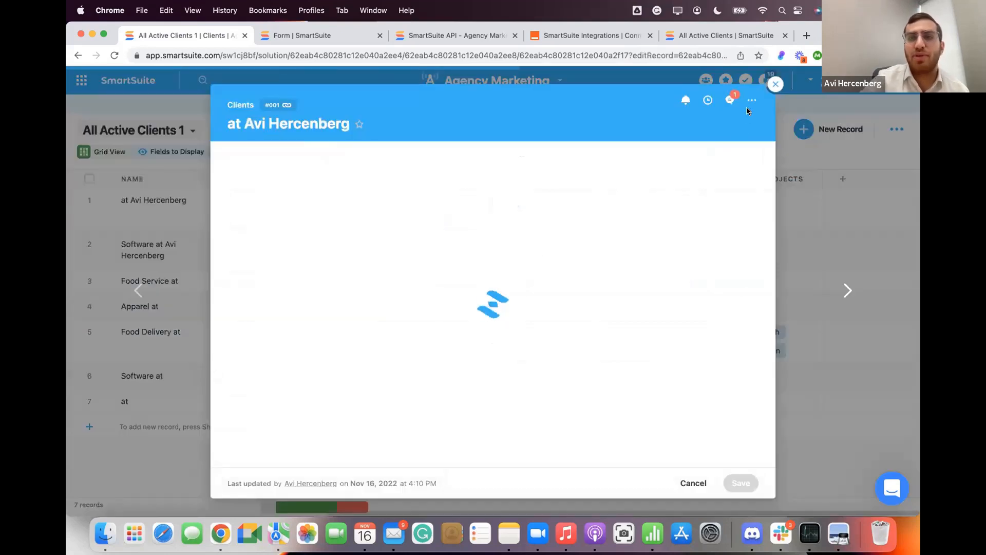
left_click(754, 100)
mouse_move(771, 207)
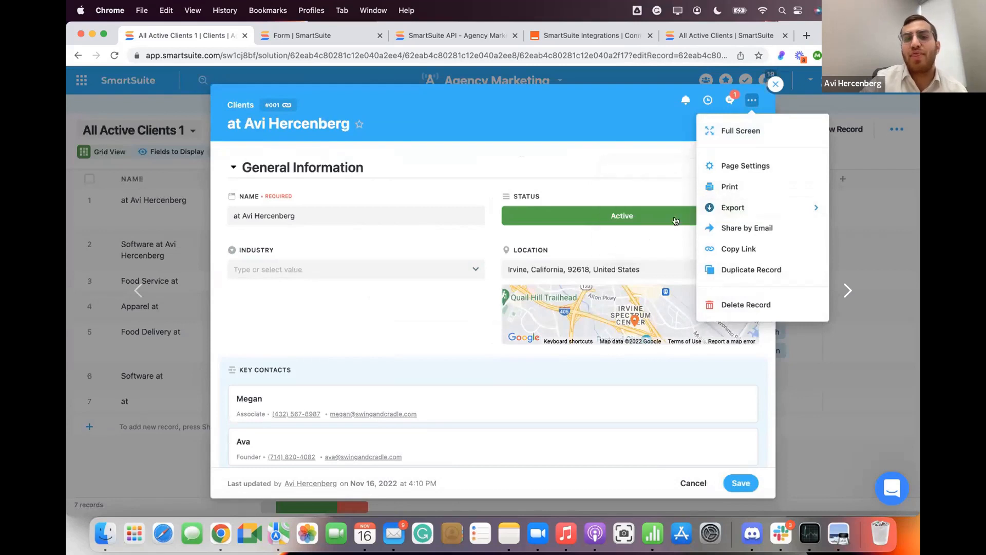
Check the field options of the SOP field in the open client record
scroll(467, 318, "down", 15)
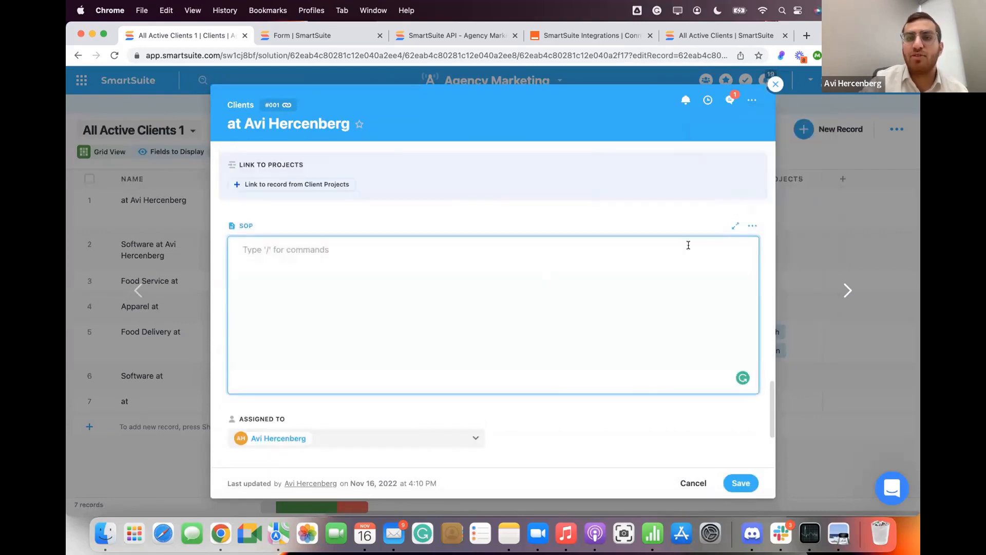
left_click(752, 225)
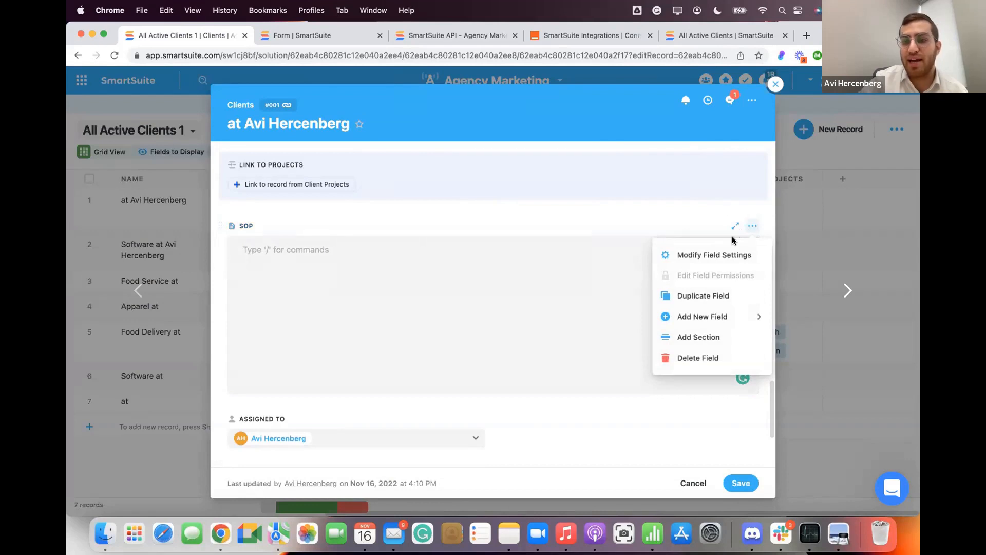
left_click(489, 308)
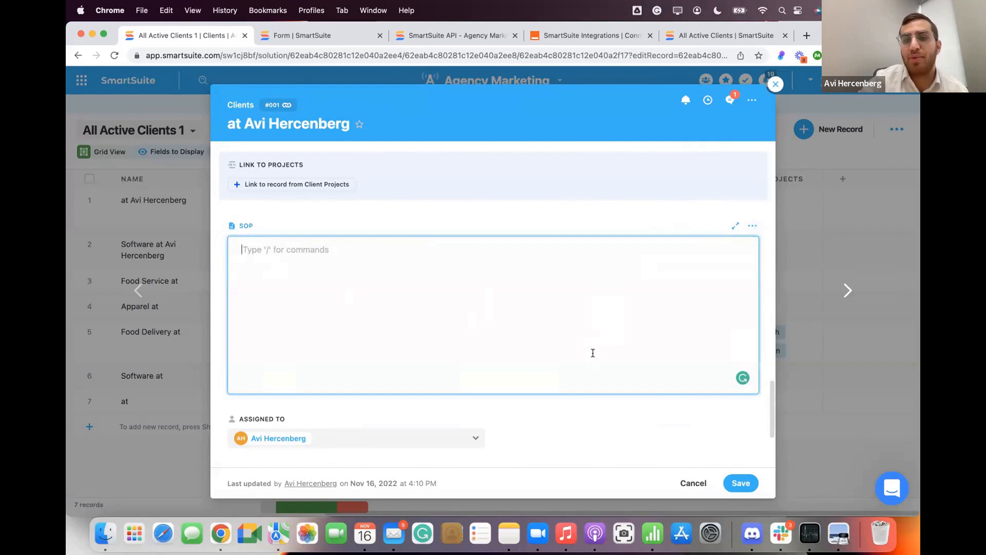
Try entering ";sdf" in the SOP field, clear it, and close the record without saving
type(";sdf")
key("BackSpace")
key("BackSpace")
key("BackSpace")
key("BackSpace")
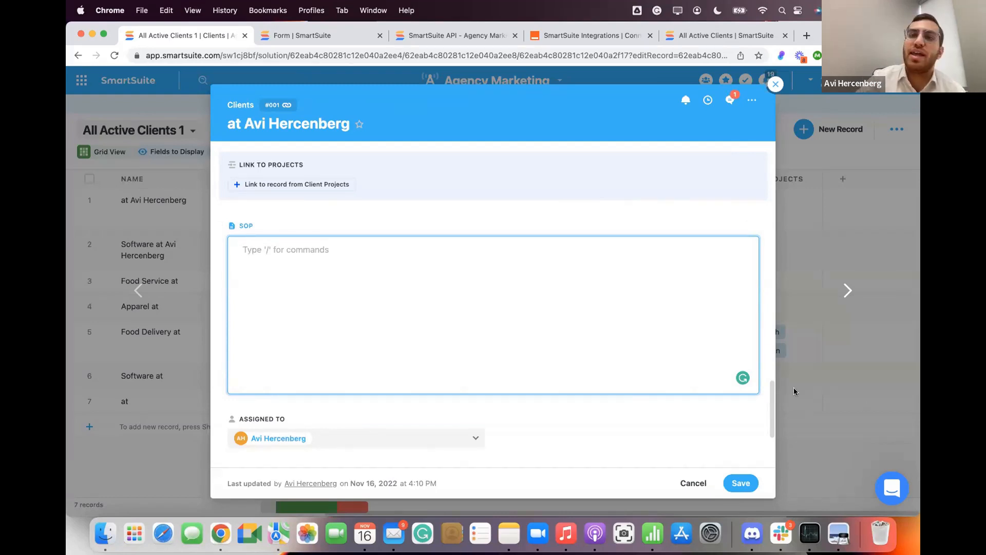
left_click(776, 84)
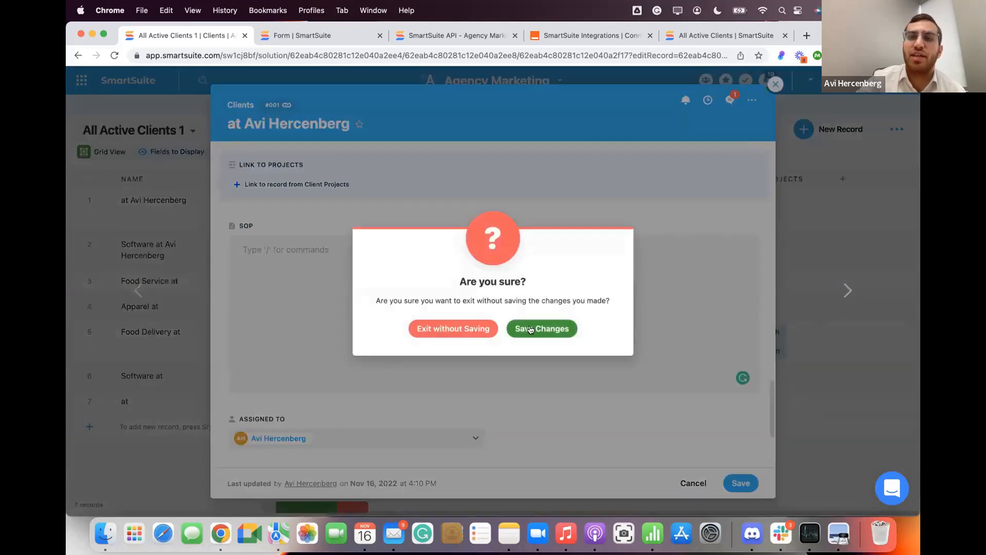
left_click(448, 332)
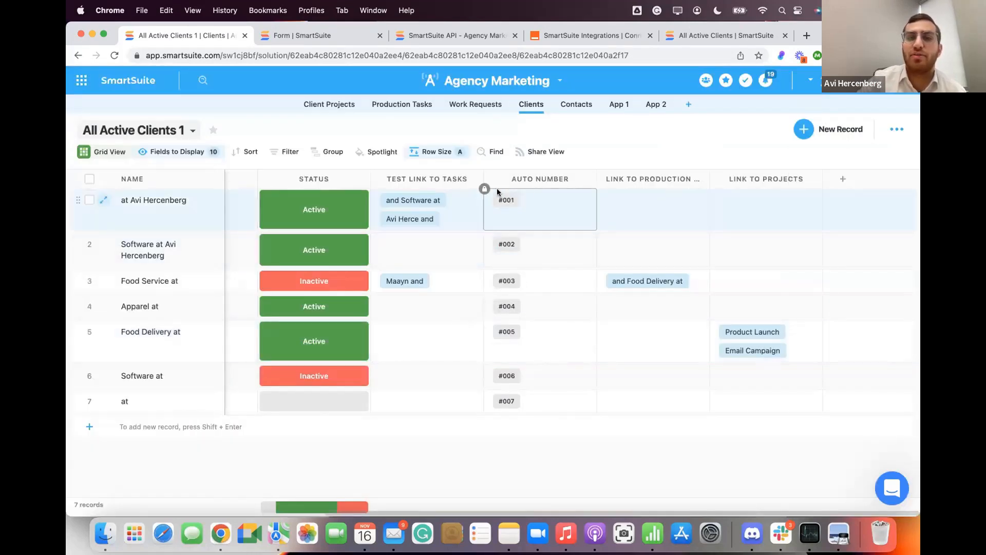
Add a blue "In process" status to the Status field and place it above Paused
double_click(318, 178)
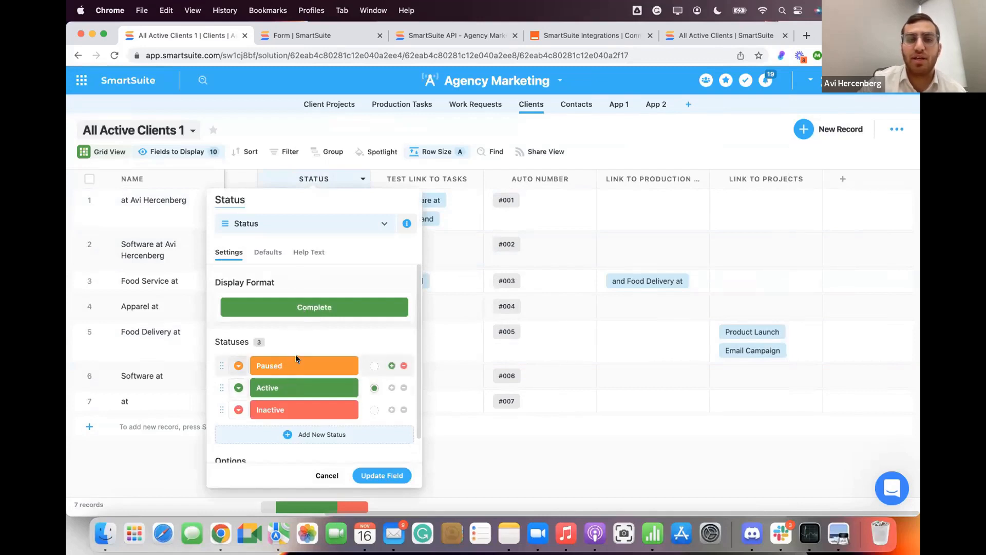
left_click(391, 366)
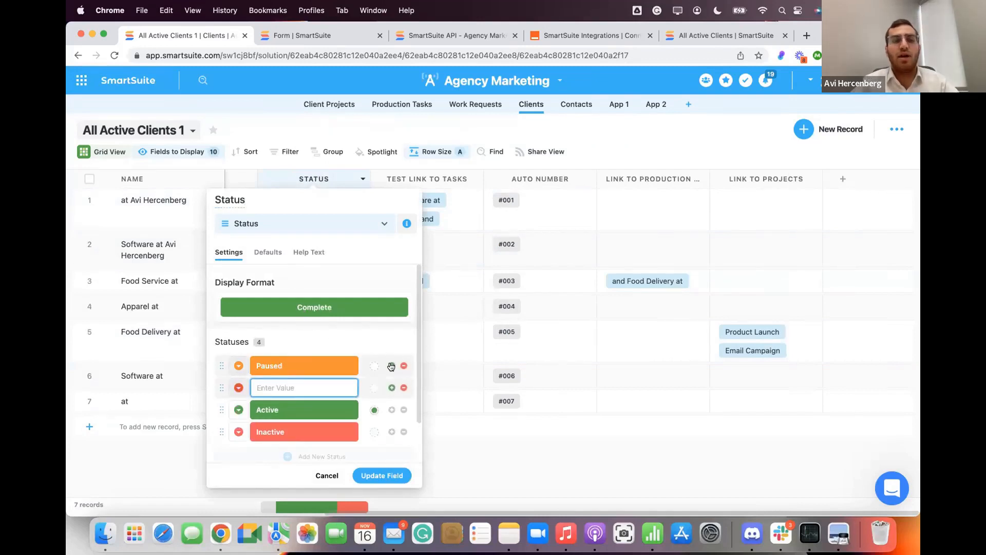
type("In process")
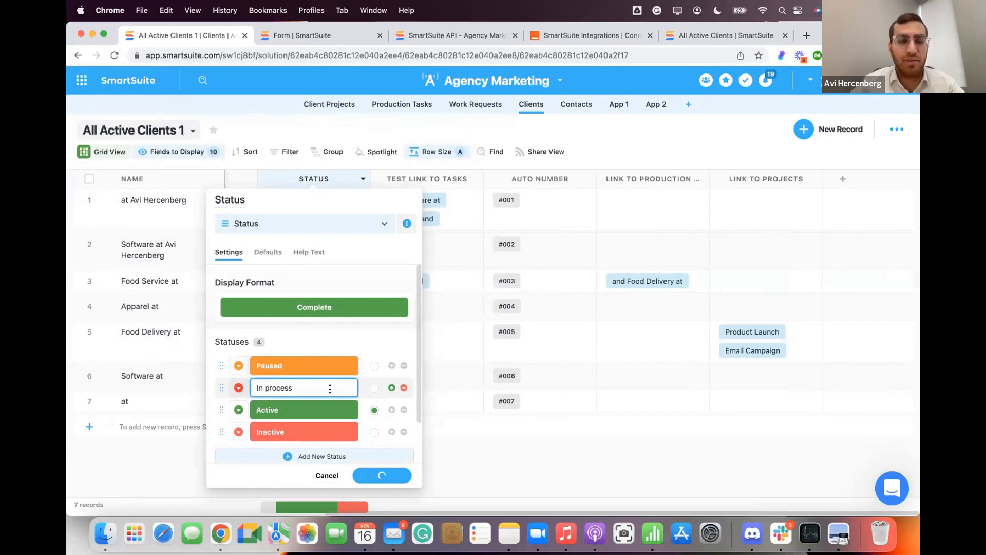
left_click(239, 388)
left_click(238, 412)
left_click_drag(216, 388, 217, 365)
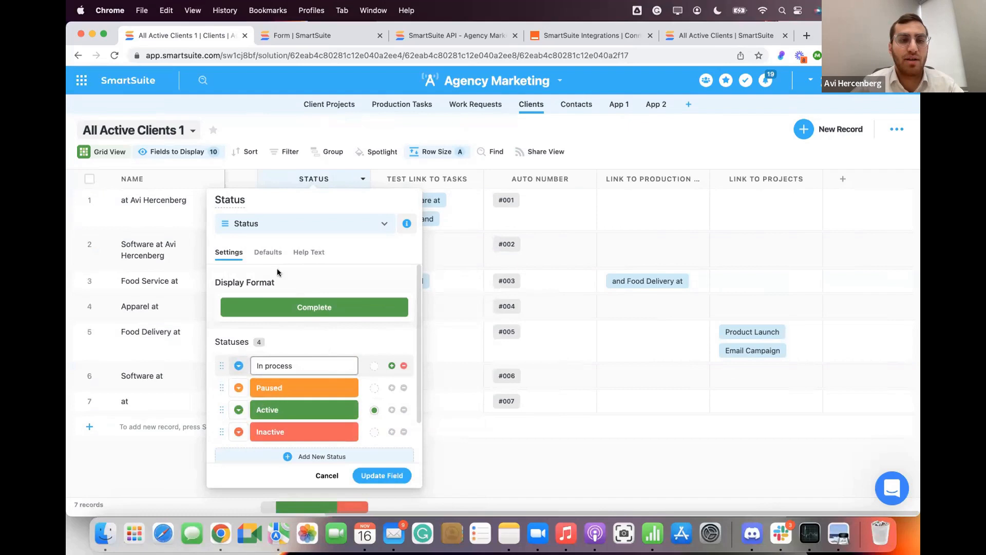
Set In process as the Status field's default status and update the field
left_click(263, 255)
left_click(293, 305)
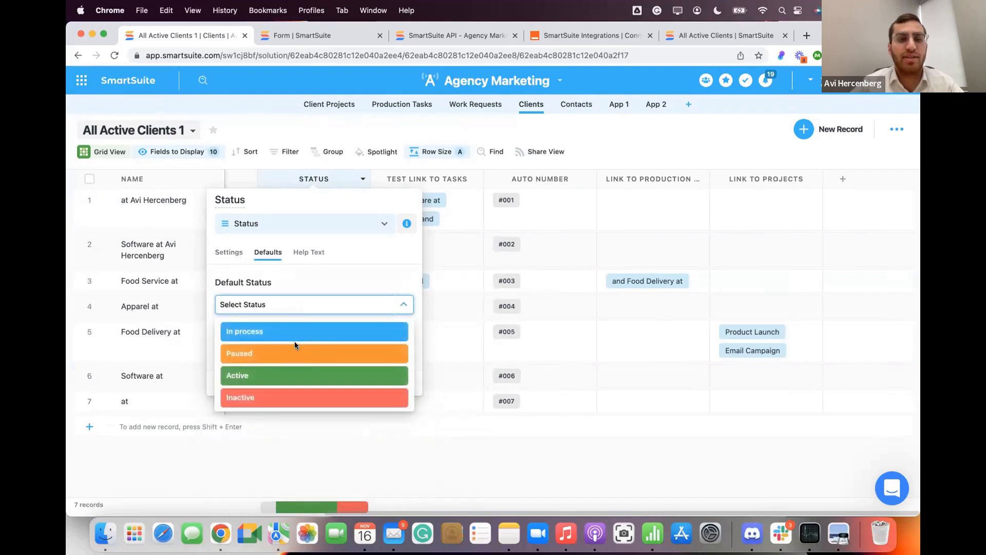
left_click(279, 338)
left_click(386, 383)
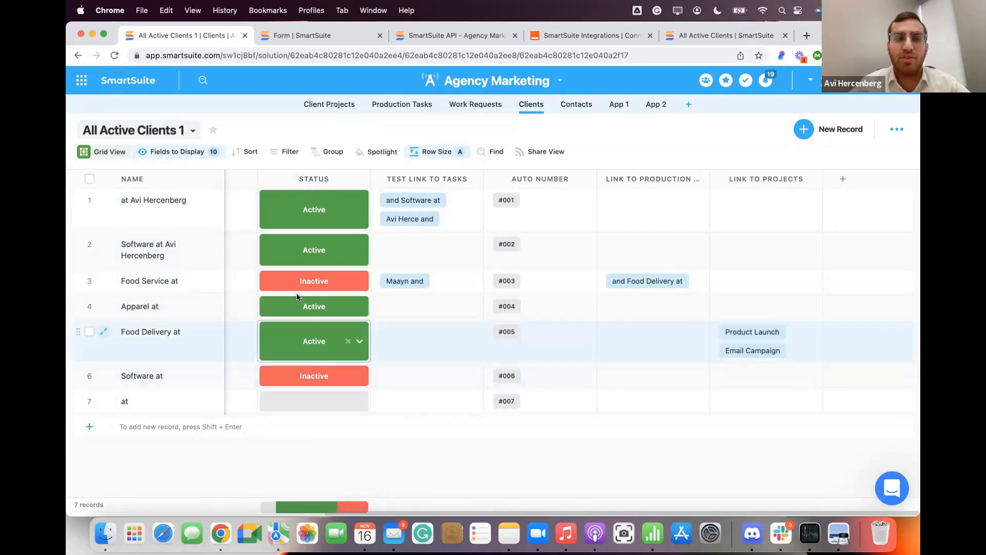
Switch to the Form view of Clients and make the Industry field required
left_click(158, 130)
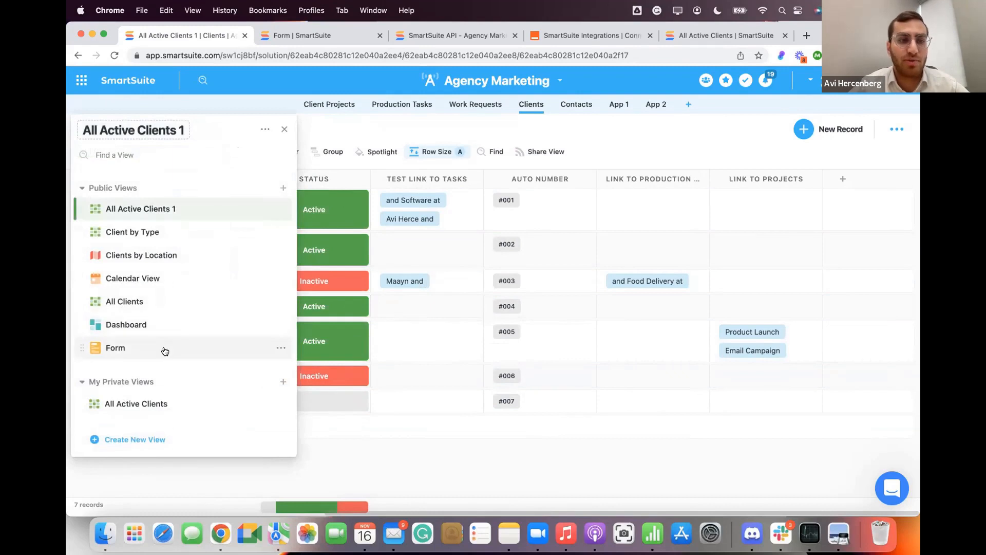
left_click(160, 348)
scroll(648, 423, "left", 5)
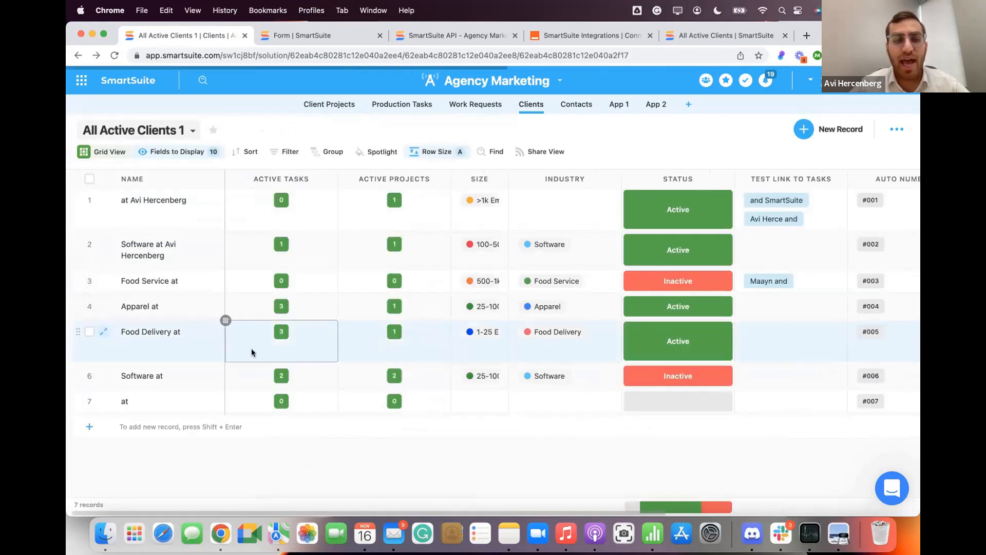
left_click(149, 133)
left_click(161, 341)
scroll(566, 385, "down", 3)
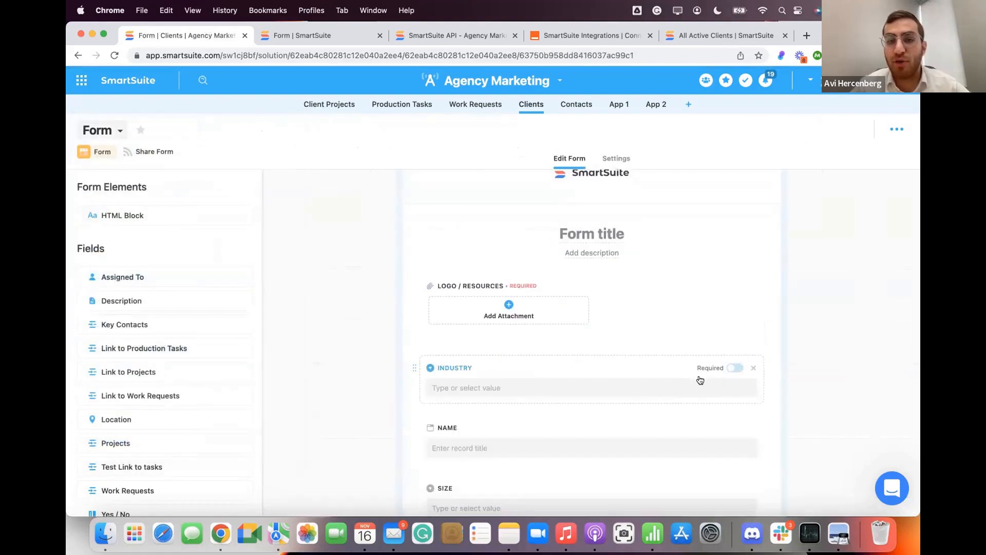
left_click(733, 368)
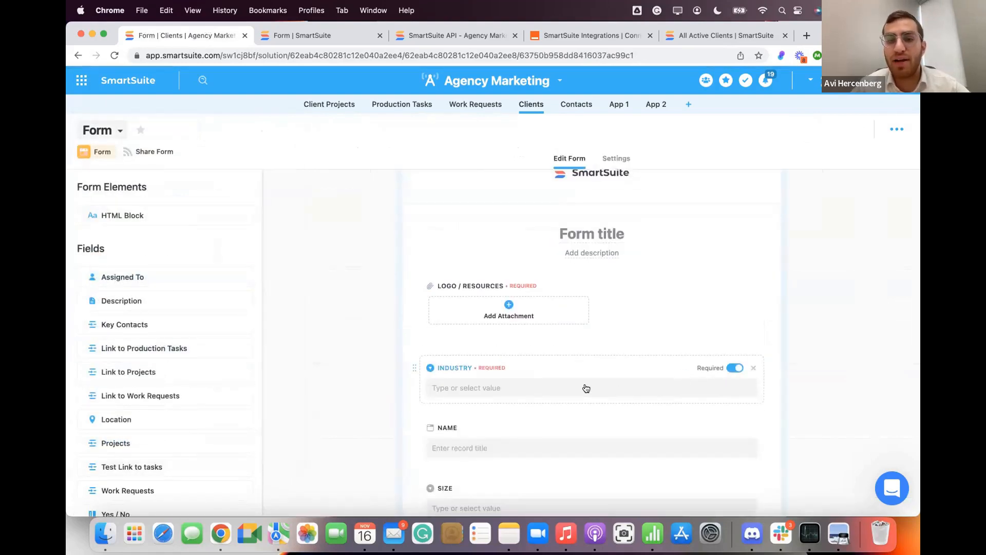
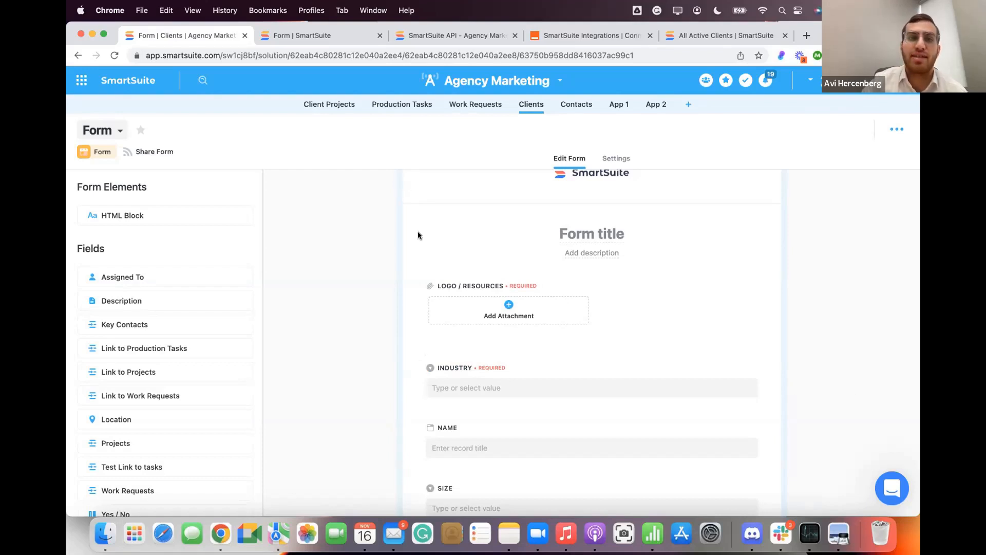
Look through the Agency Marketing solution's options and the browser's installed extensions, and close both lists
left_click(498, 83)
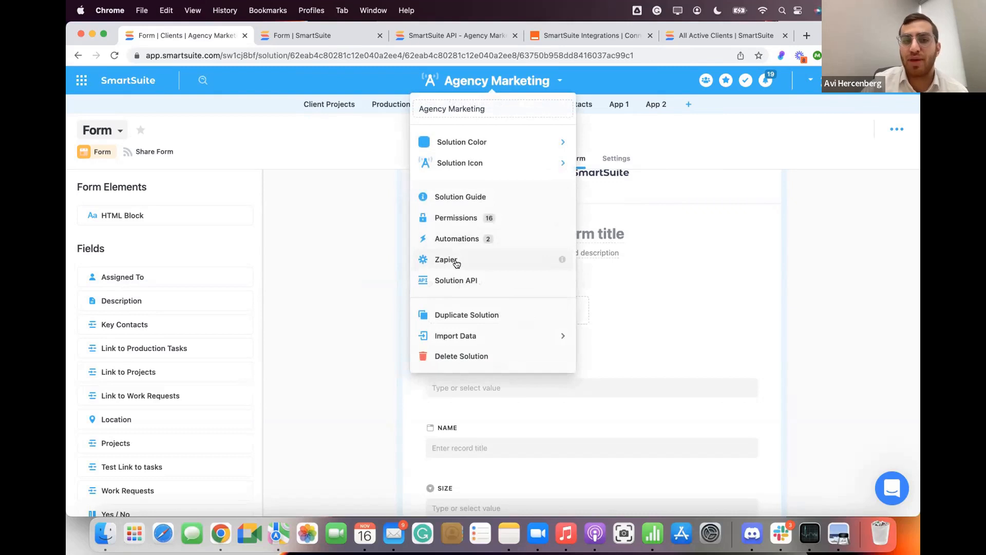
left_click(368, 235)
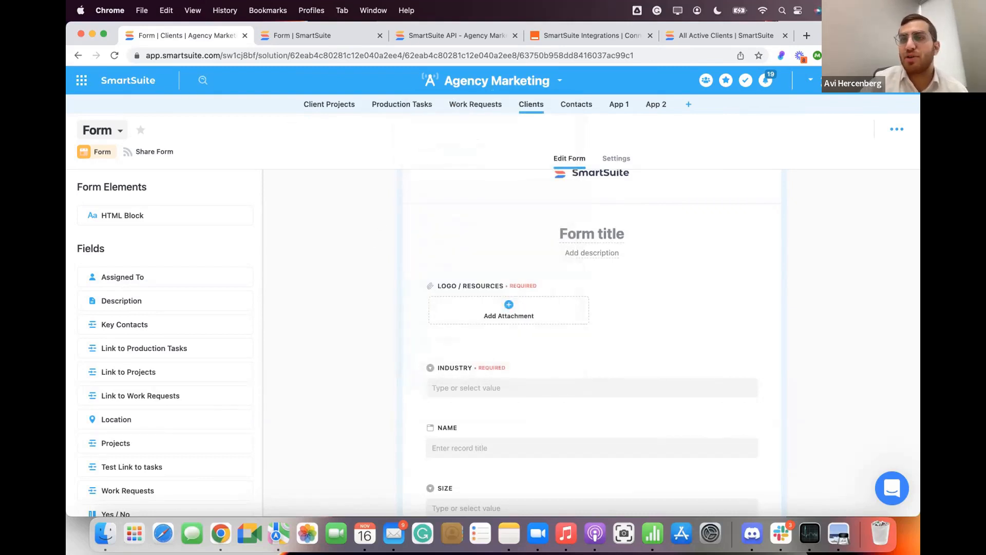
left_click(836, 55)
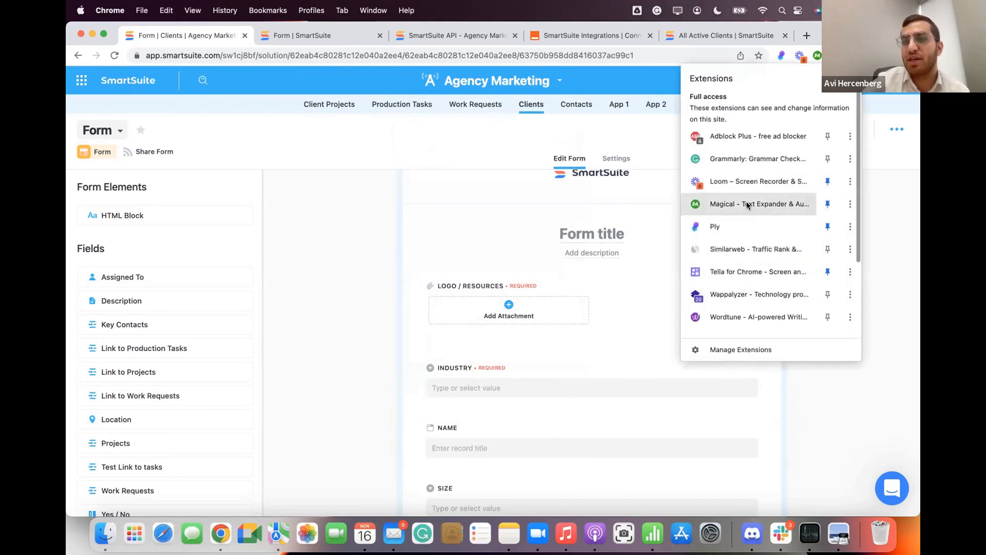
scroll(736, 297, "down", 3)
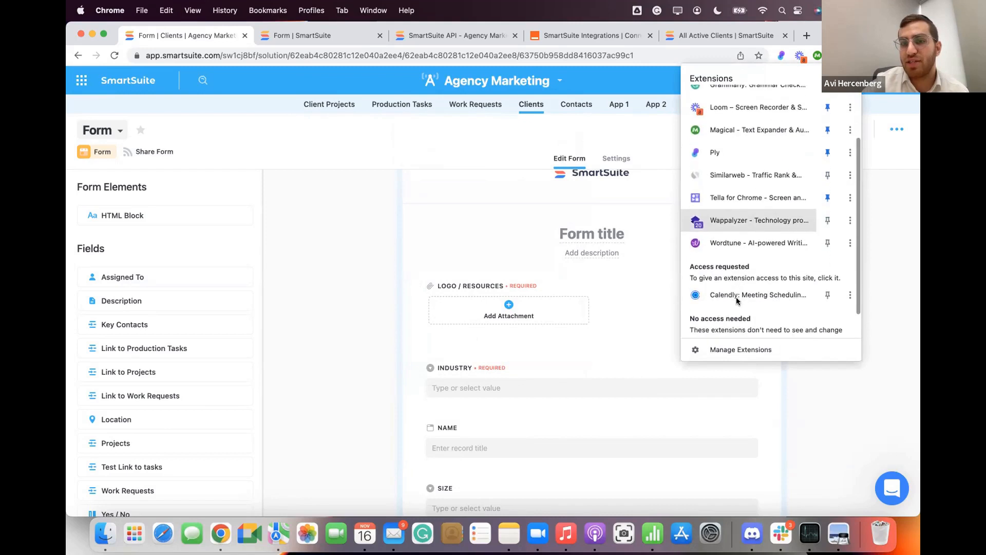
scroll(736, 298, "up", 3)
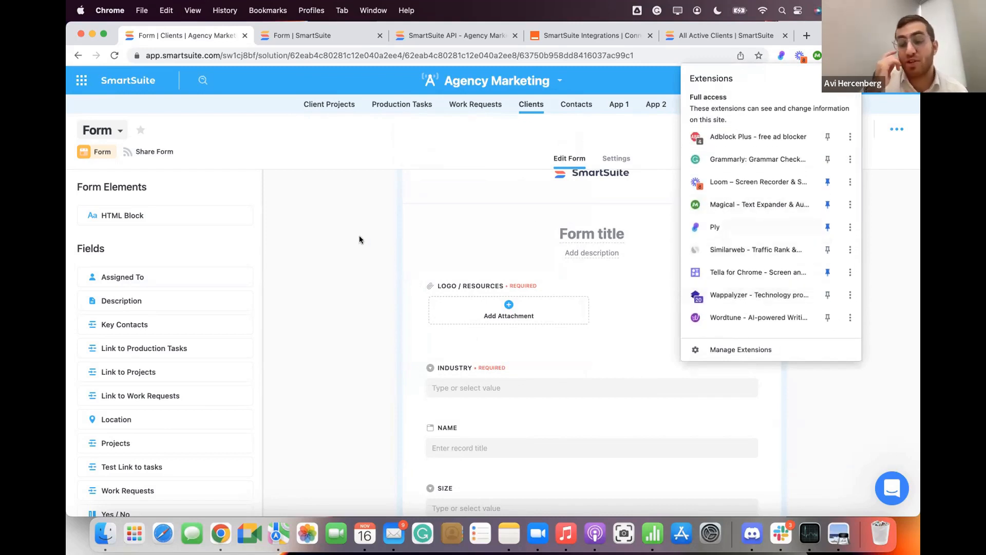
left_click(350, 205)
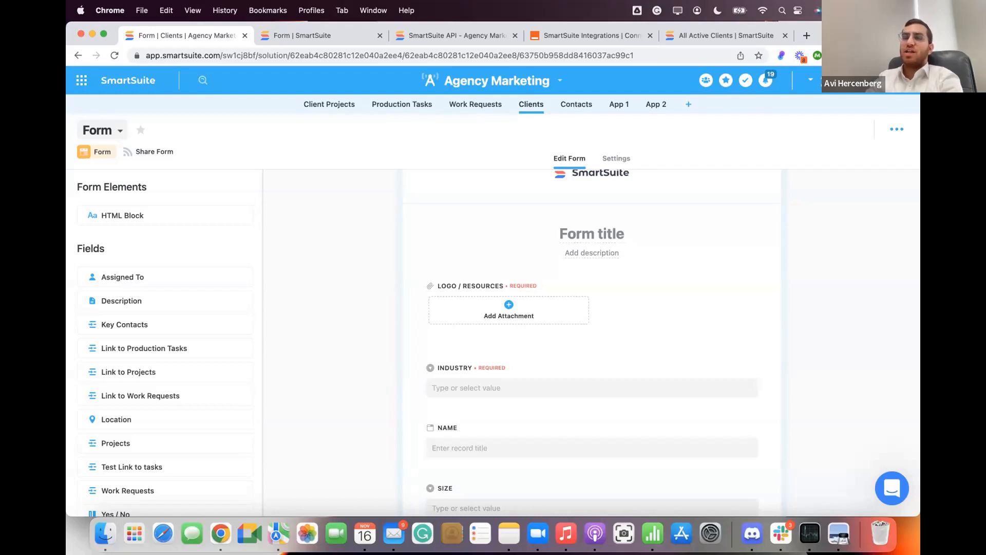
Go to the SmartSuite home page and open the Template Gallery
left_click(81, 80)
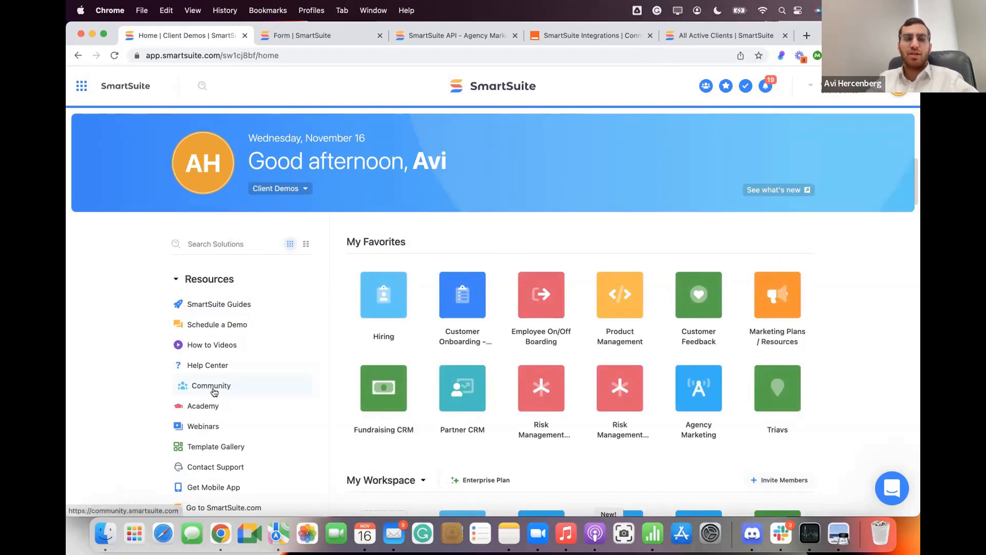
scroll(191, 385, "down", 1)
left_click(211, 407)
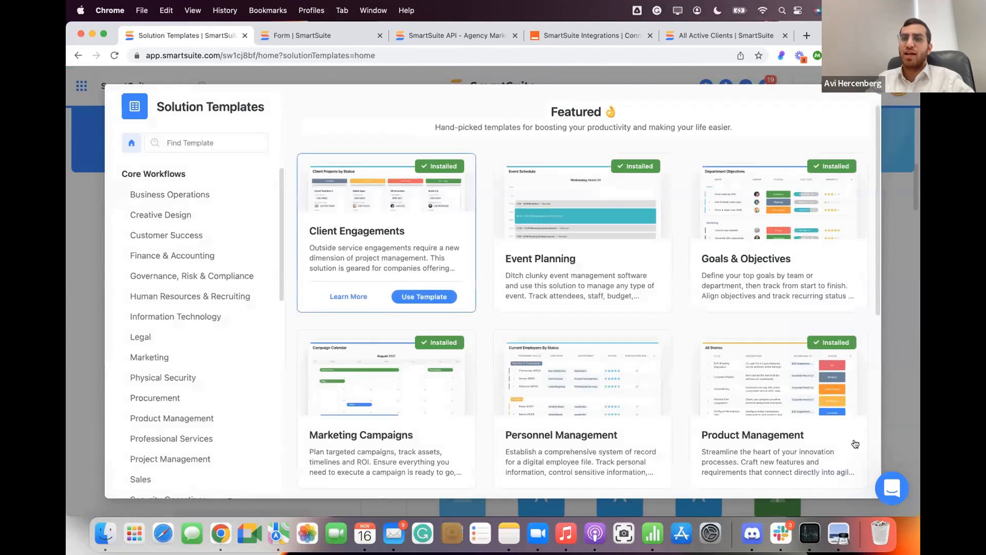
Show how to message support through the help chat and go back to its main screen
left_click(894, 487)
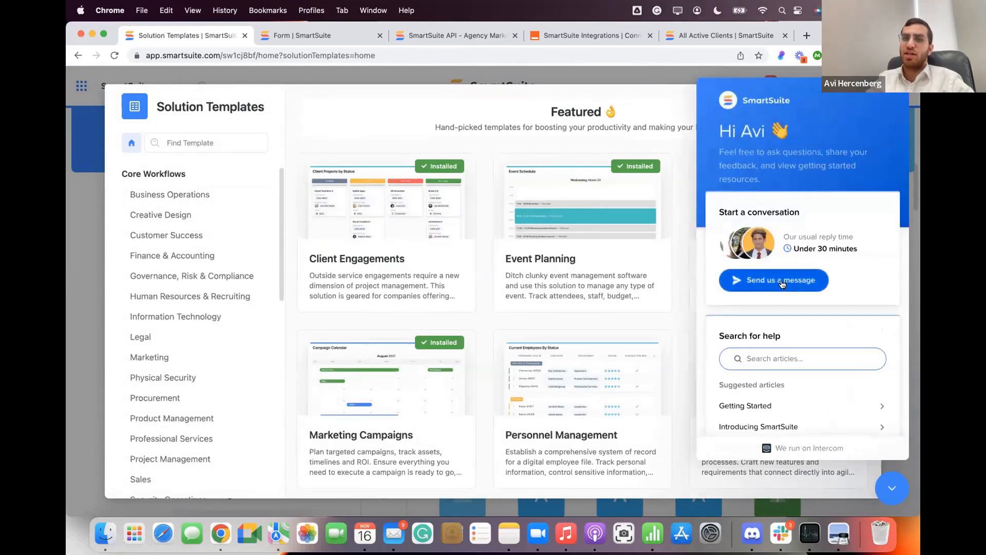
left_click(799, 280)
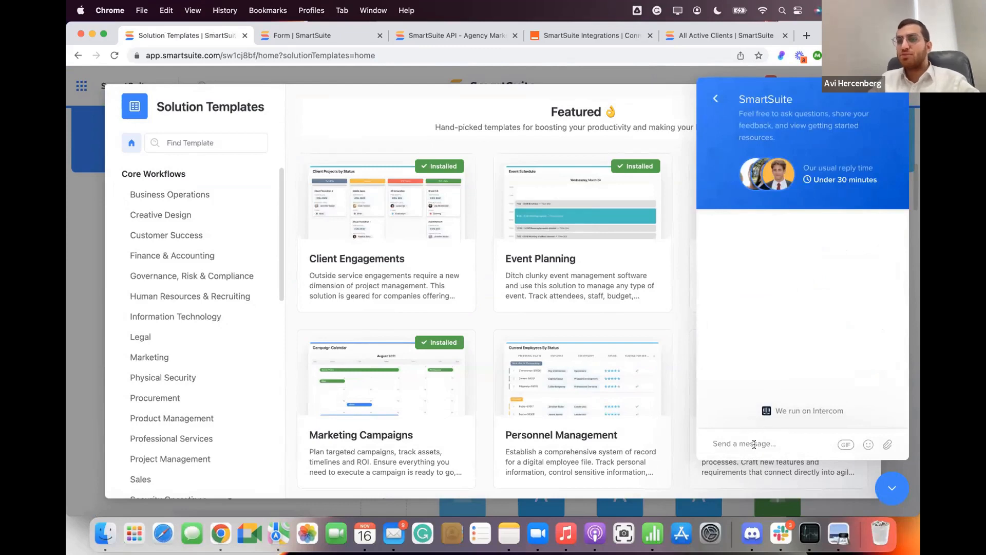
left_click(716, 96)
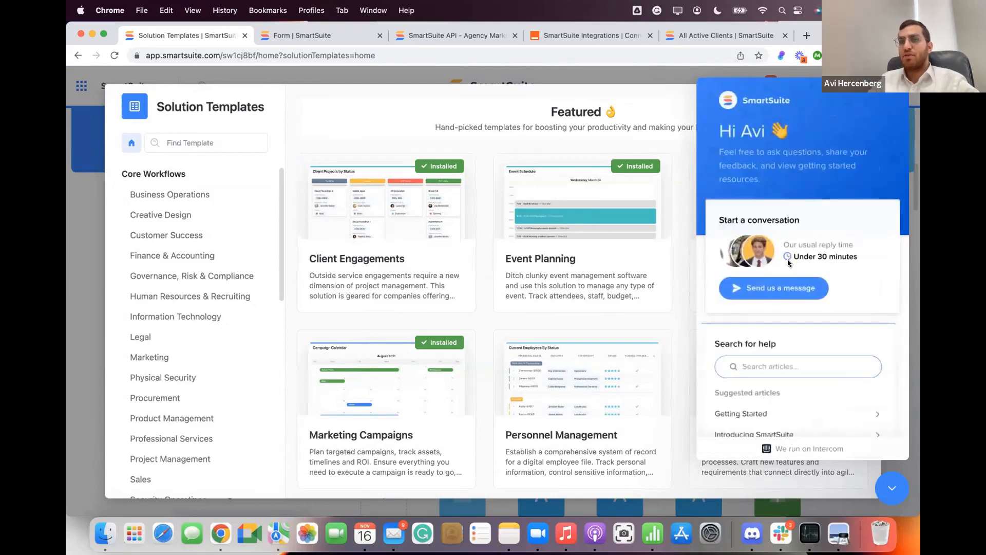
Browse the Customer Success templates with the help chat closed, and search the gallery for "crm"
left_click(191, 235)
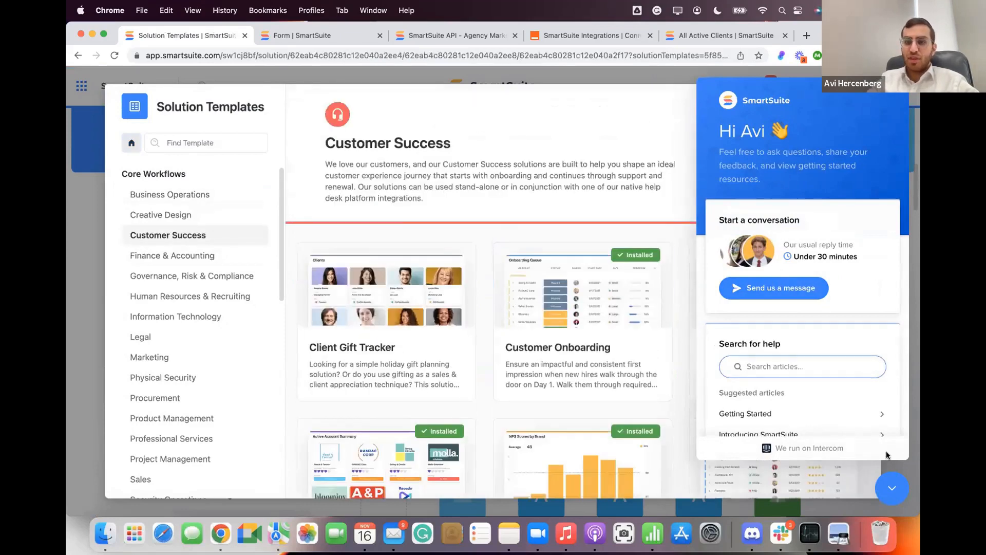
left_click(886, 478)
scroll(579, 273, "down", 5)
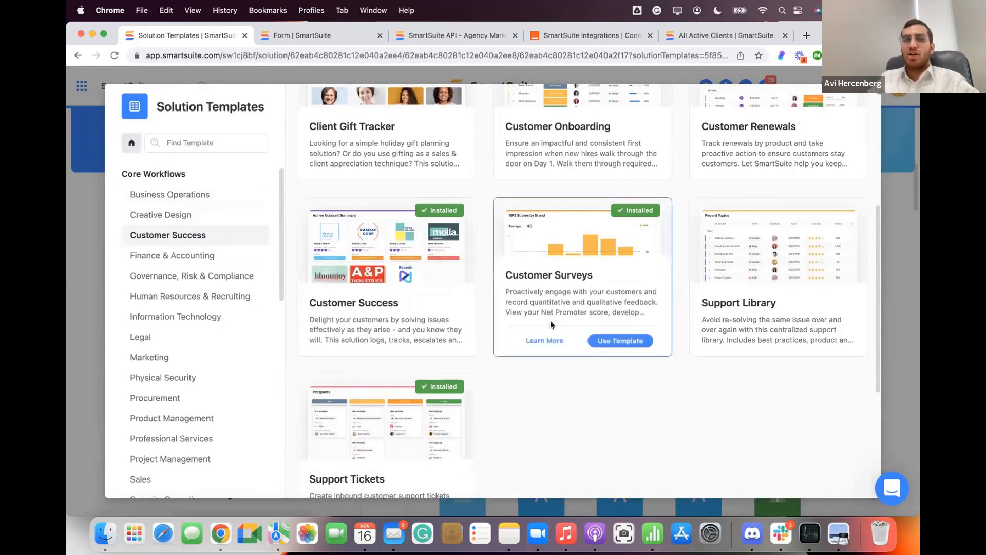
scroll(485, 400, "down", 3)
scroll(485, 400, "up", 7)
left_click(172, 137)
type("crm")
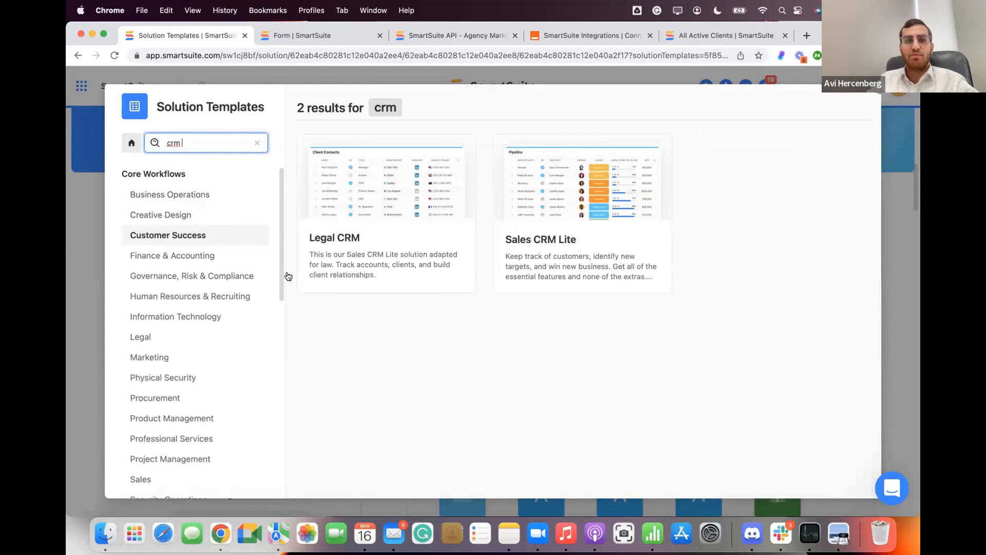
Browse the templates in the Sales category and close the Template Gallery
scroll(226, 245, "down", 3)
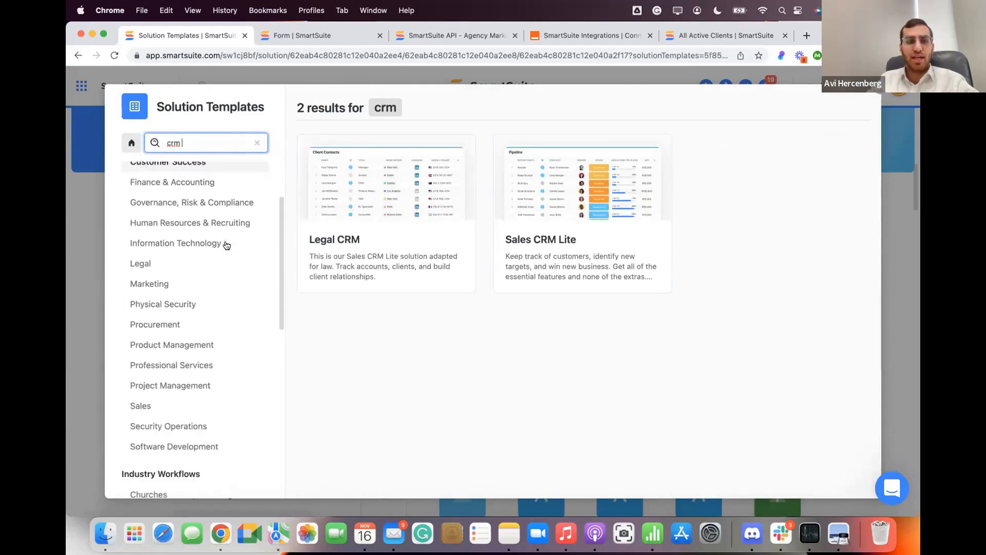
left_click(167, 410)
scroll(477, 378, "down", 10)
scroll(476, 378, "up", 8)
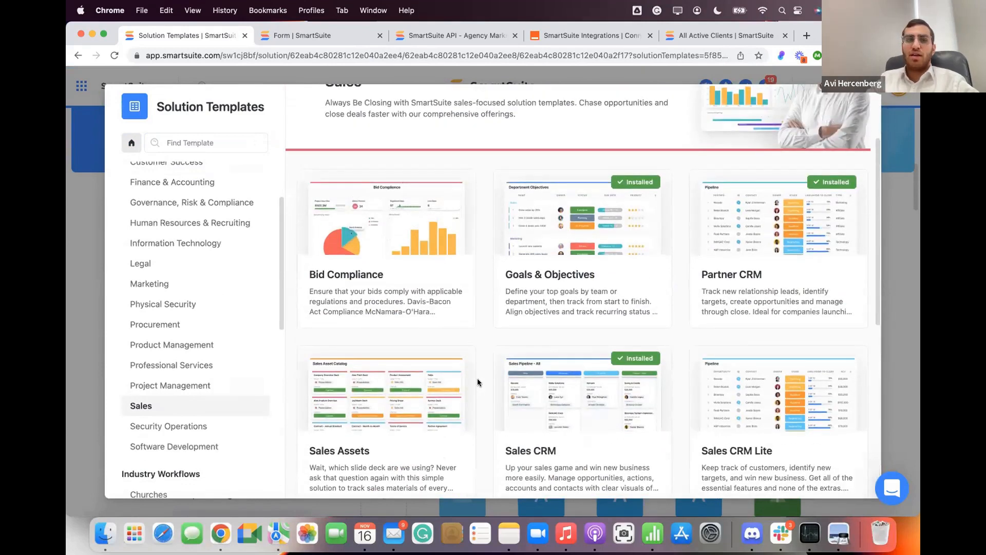
mouse_move(548, 229)
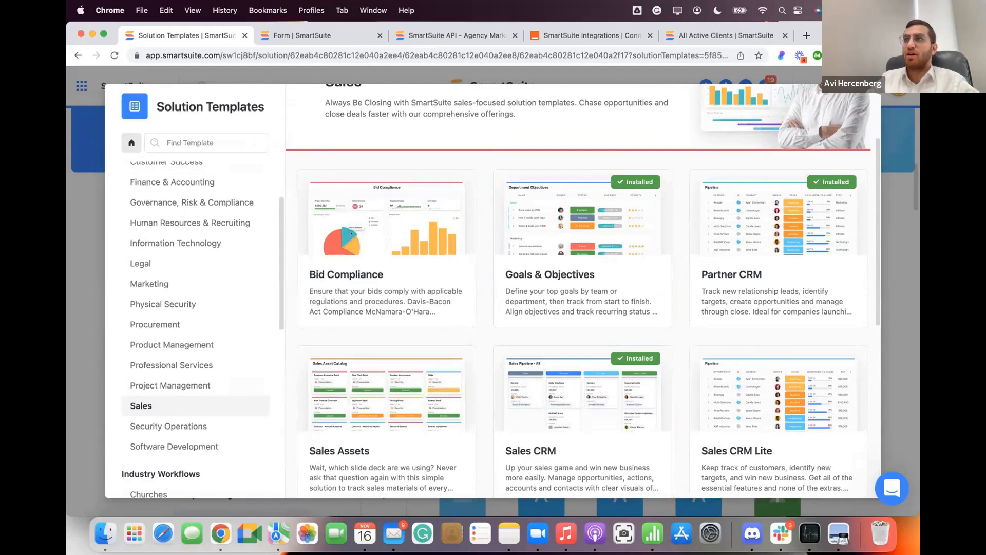
key("Escape")
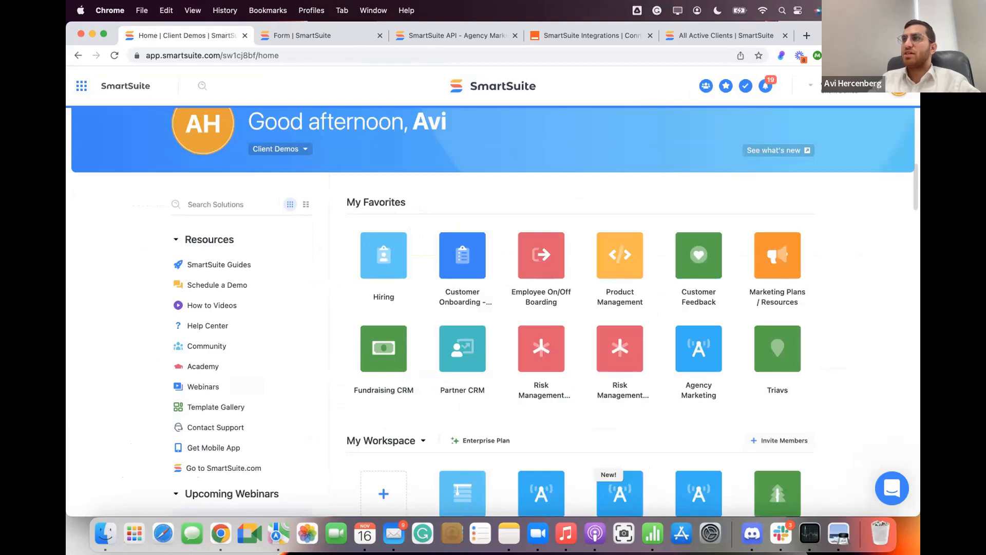
Open the Customer Onboarding - Webinar solution and view the Department field's settings in Contacts
left_click(462, 255)
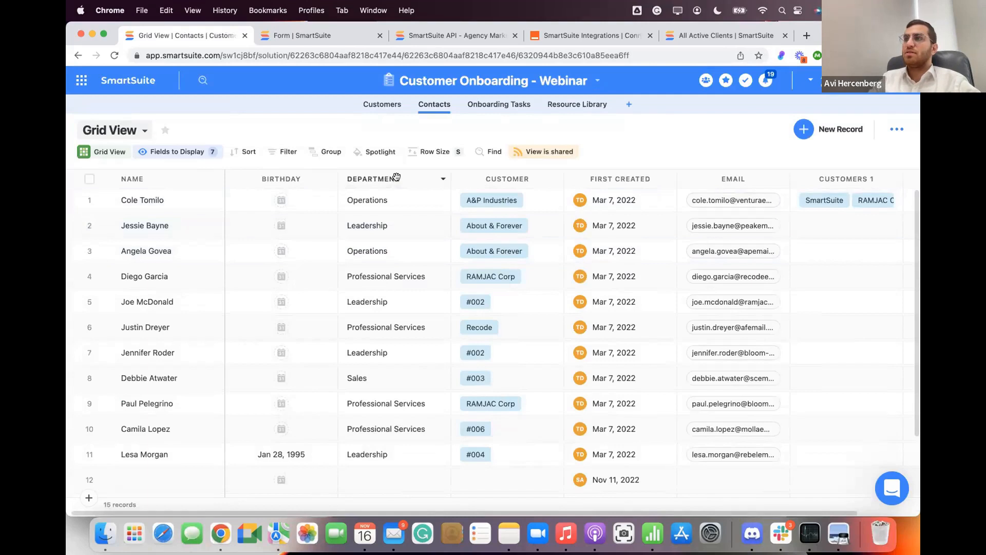
left_click(397, 177)
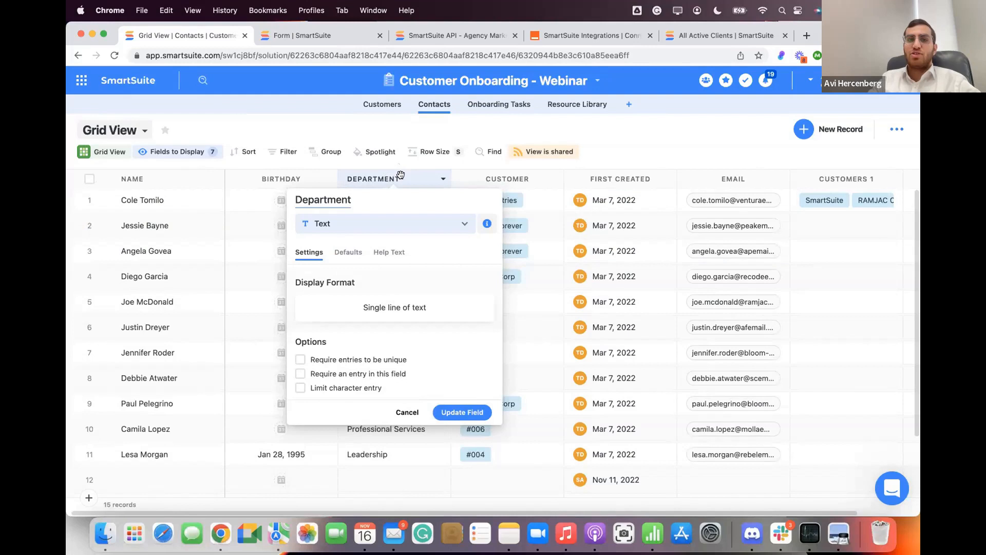
key("Escape")
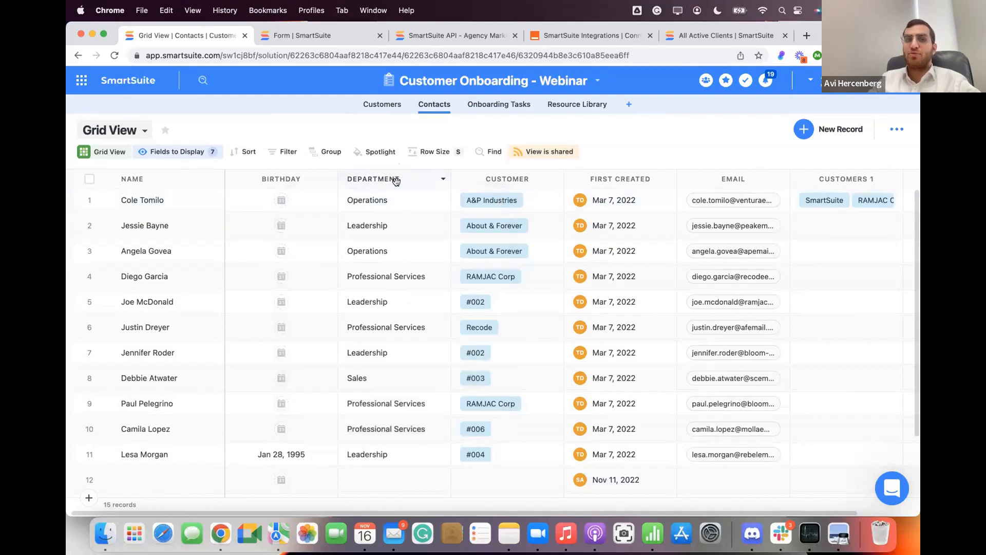
Try renaming the Department field as "Departmentas fds" and cancel the edit
left_click(394, 180)
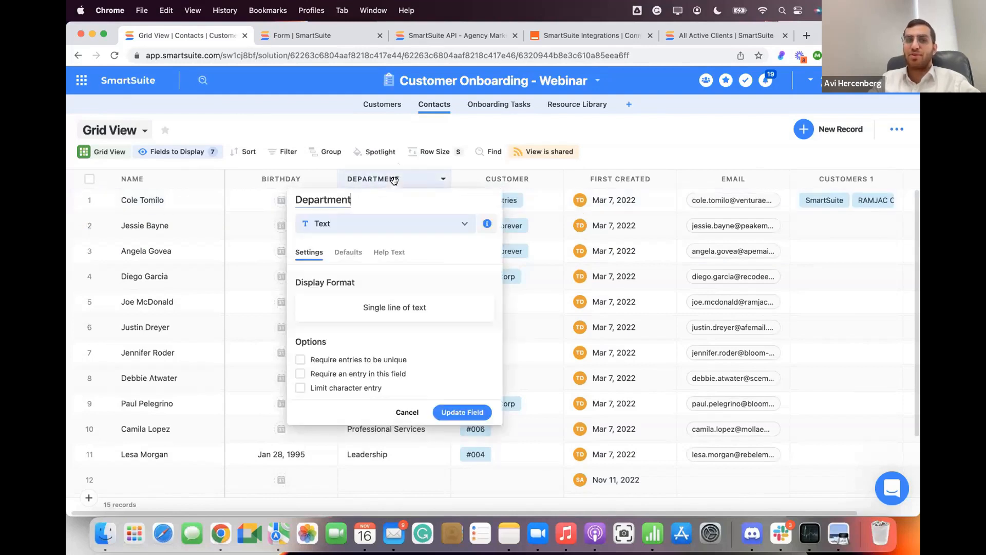
type("as fds")
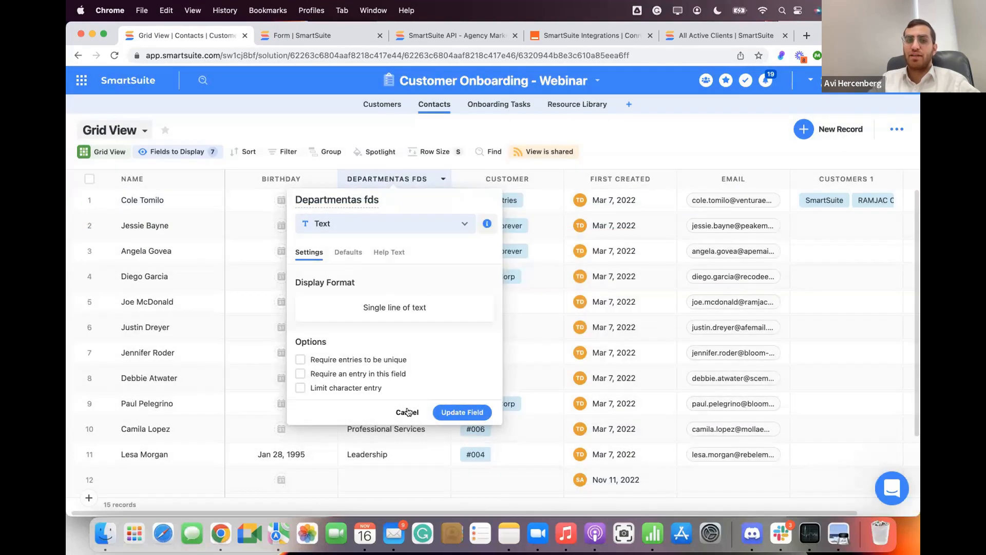
left_click(407, 412)
left_click(451, 328)
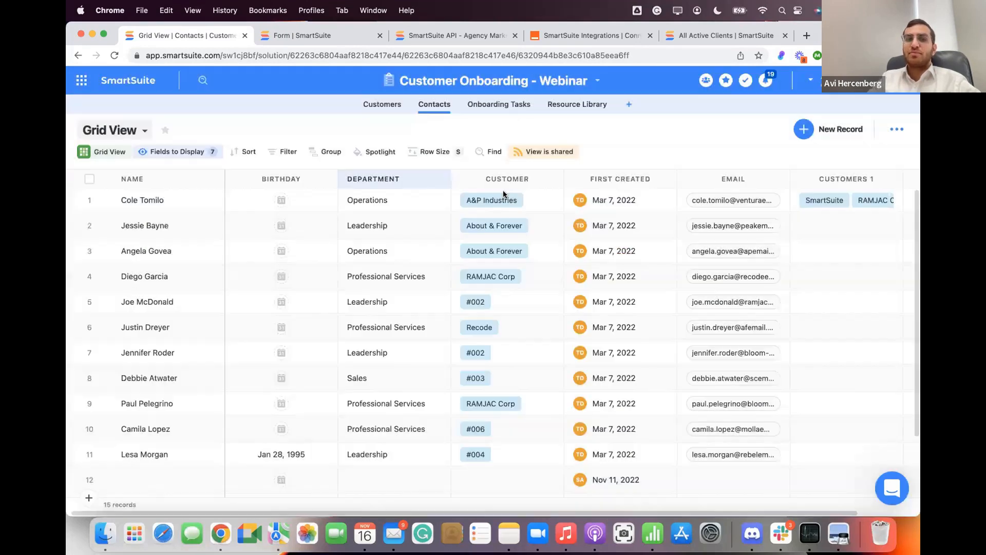
View the Customer field's settings and close them without changes
double_click(504, 174)
left_click(507, 176)
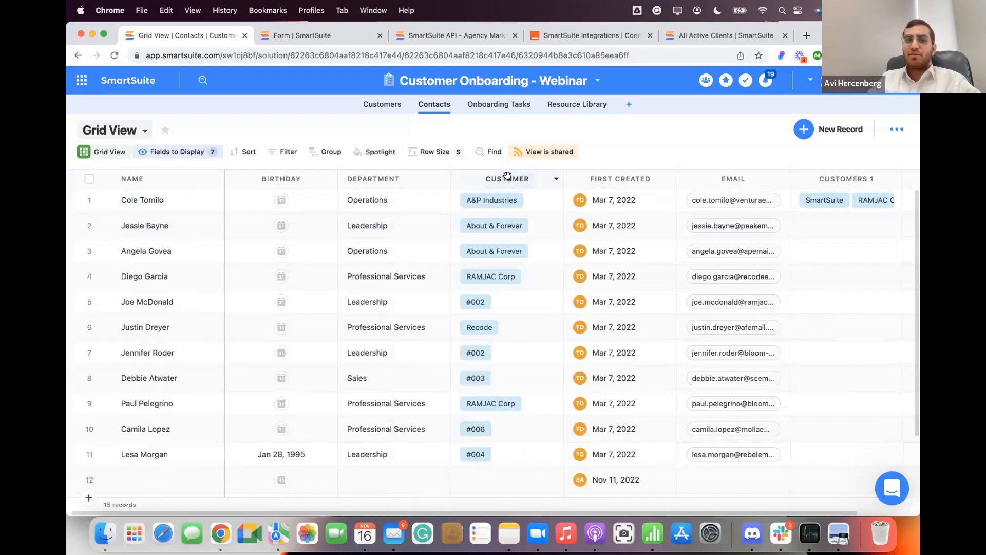
left_click(556, 180)
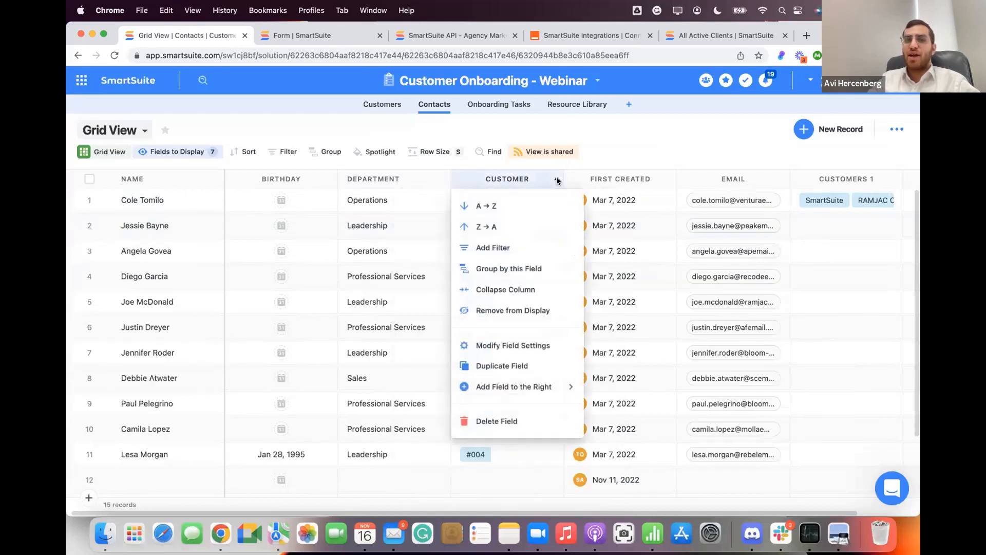
left_click(524, 347)
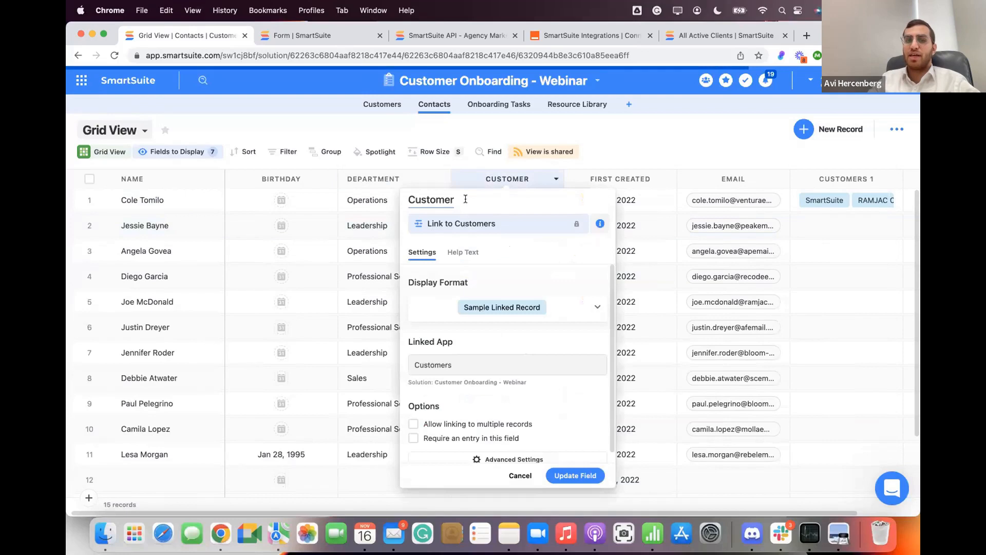
left_click(368, 165)
left_click(419, 333)
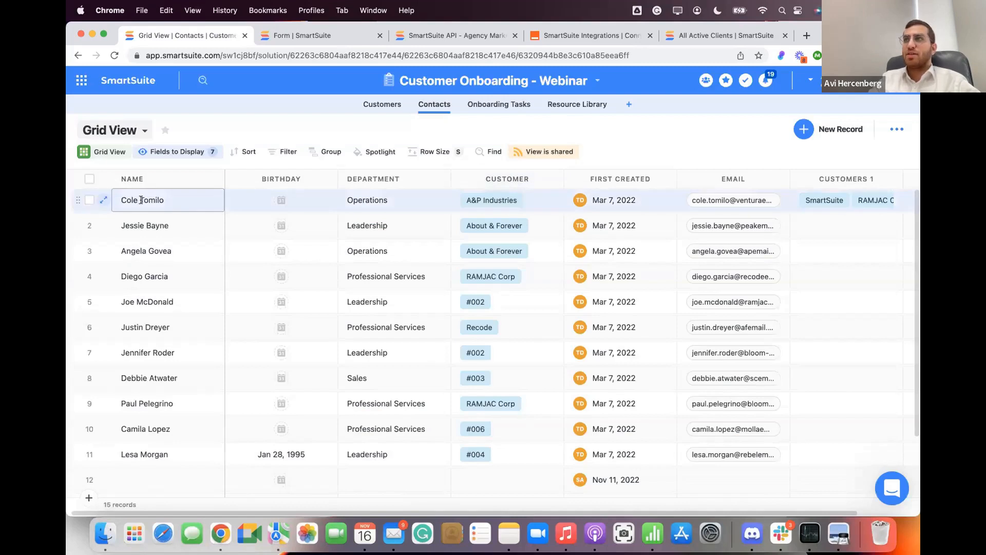
Open the first contact's record, view the Name field's settings, and close the record without changes
left_click(176, 206)
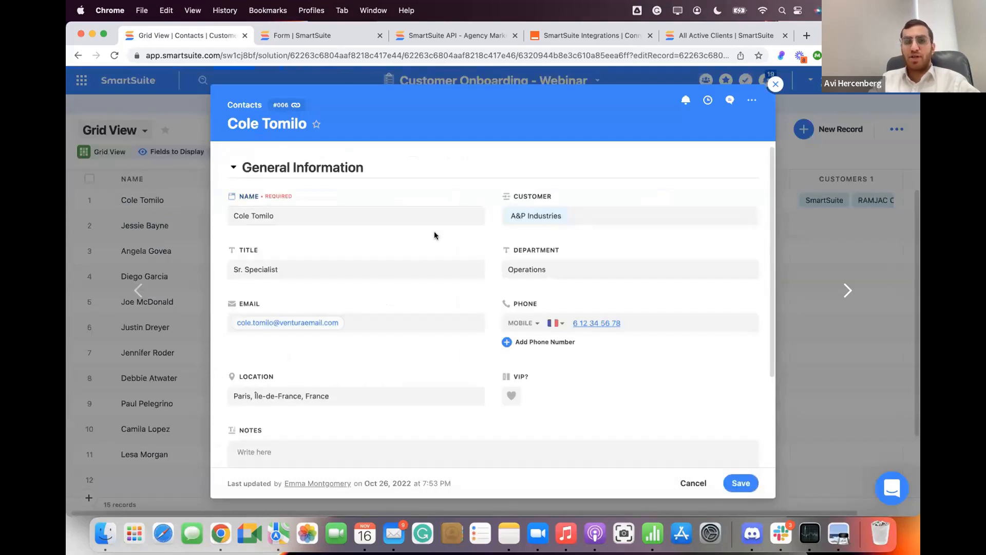
scroll(436, 236, "down", 1)
scroll(436, 236, "up", 1)
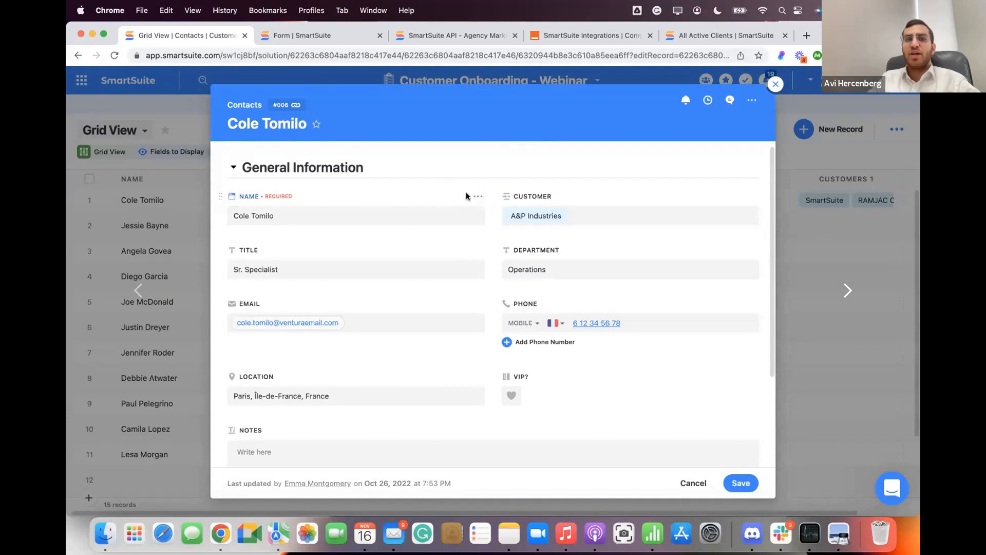
double_click(255, 197)
left_click(257, 198)
left_click(472, 195)
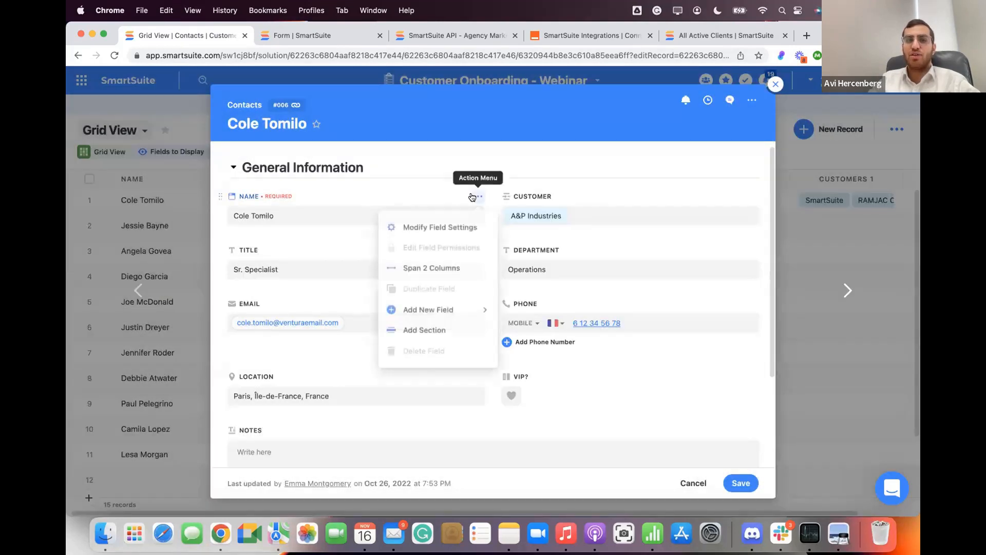
left_click(450, 230)
left_click(676, 194)
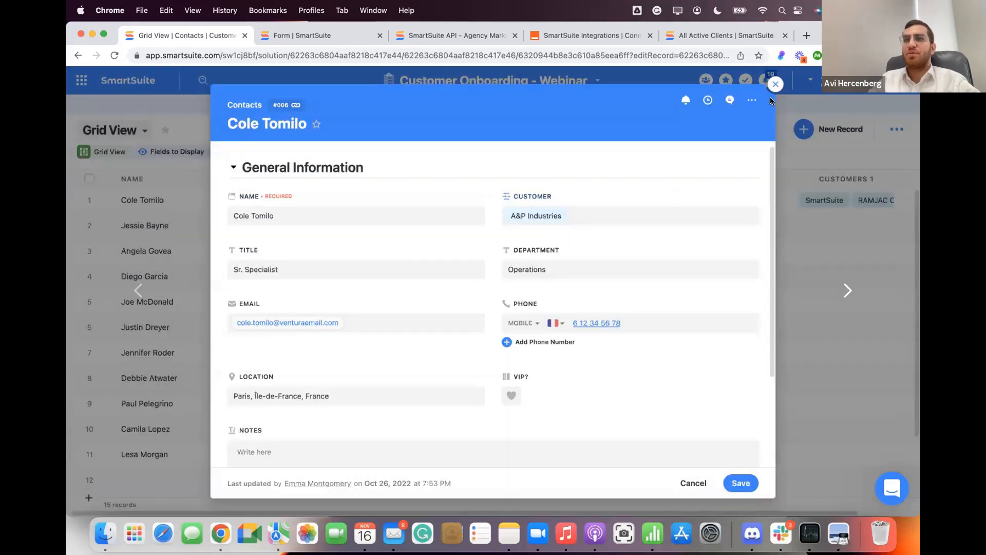
left_click(776, 84)
left_click(462, 333)
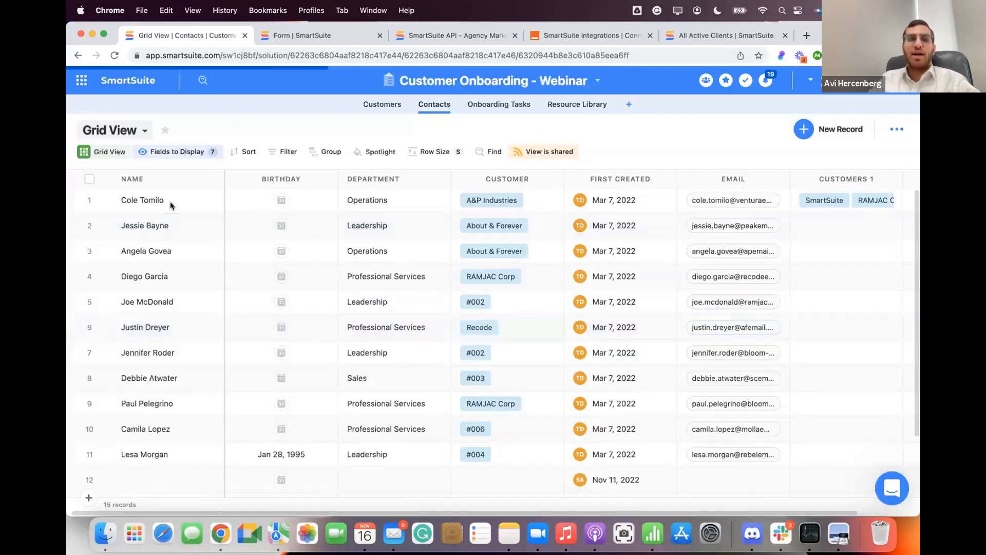
Create a public Kanban view in the Contacts app
left_click(116, 129)
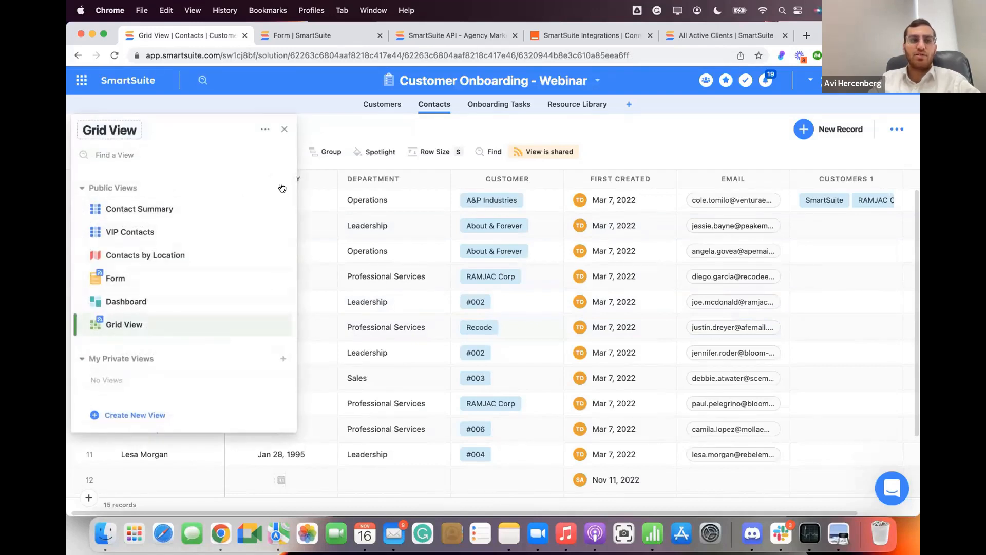
left_click(283, 188)
left_click(352, 293)
left_click(388, 272)
left_click(585, 366)
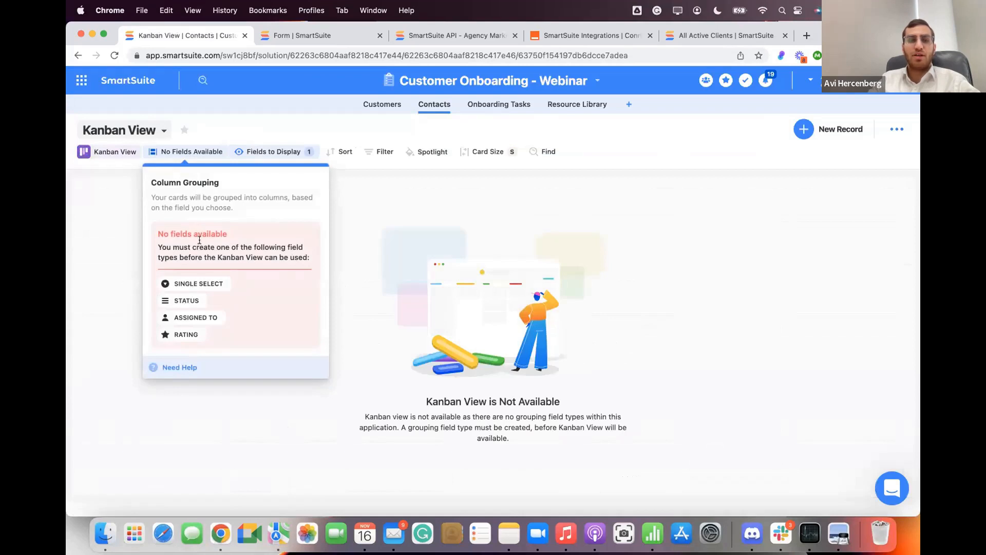
View the column grouping requirements of the Contacts Kanban view and close them
left_click(190, 153)
left_click(193, 157)
left_click(389, 249)
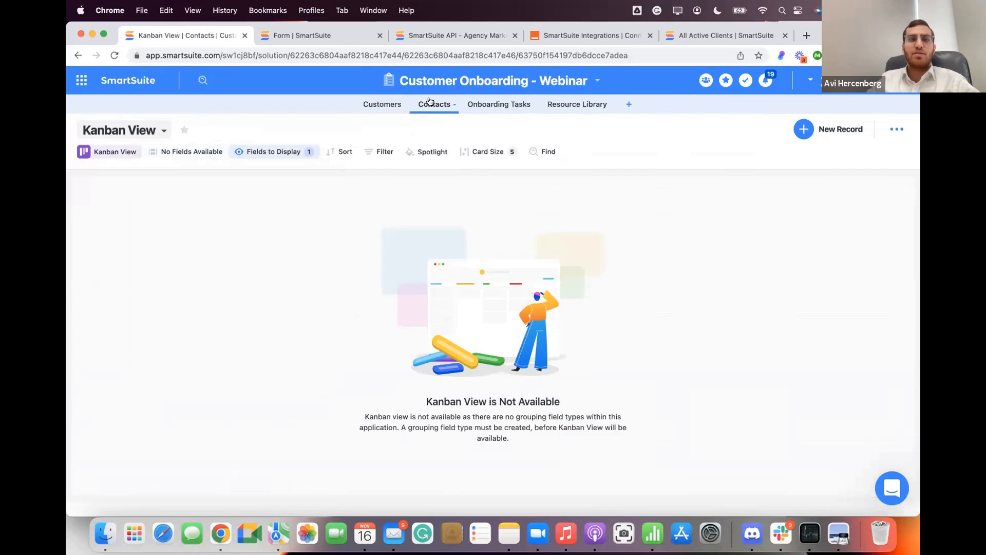
Open the Customers app and search the Account Summary view's available fields for "sta", leaving the displayed fields unchanged
left_click(378, 105)
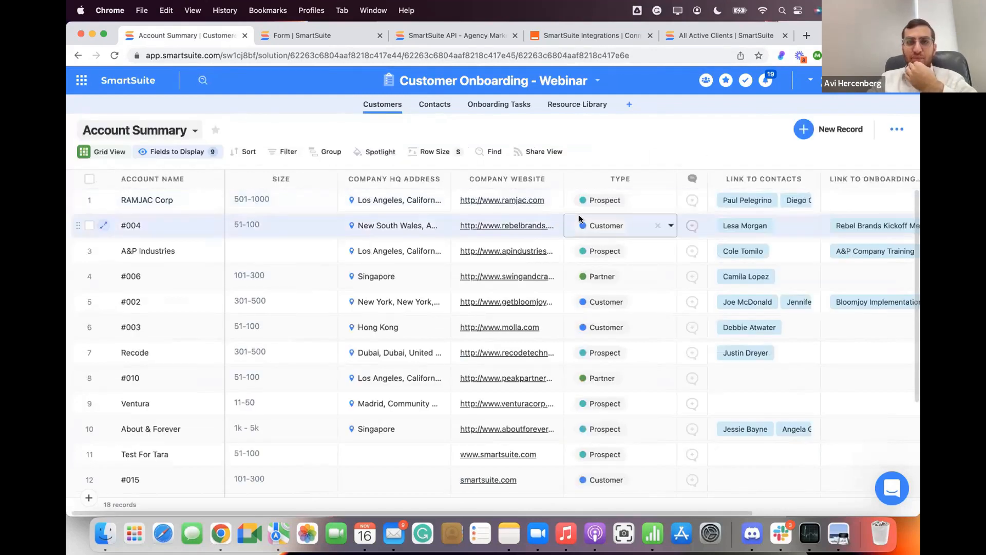
scroll(580, 216, "right", 5)
scroll(579, 218, "left", 5)
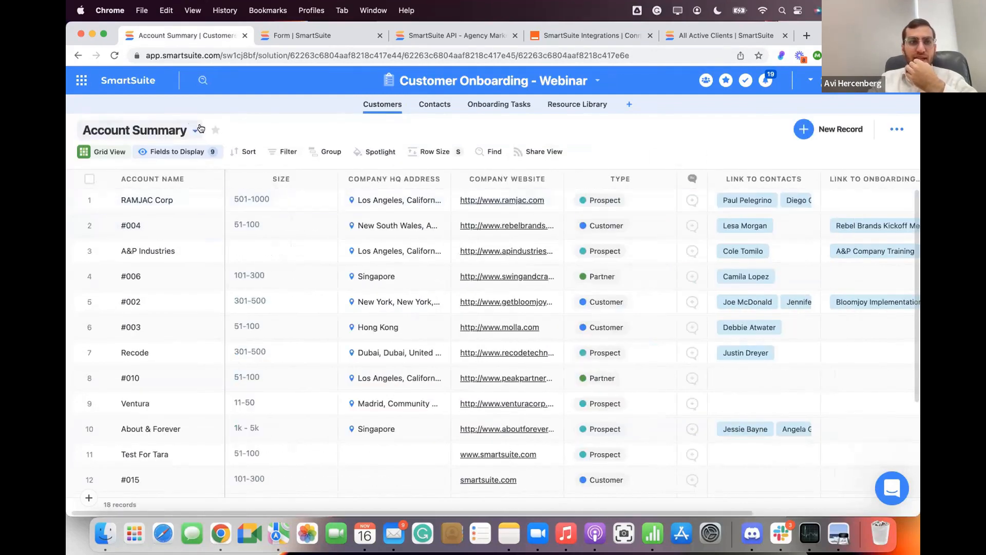
left_click(200, 151)
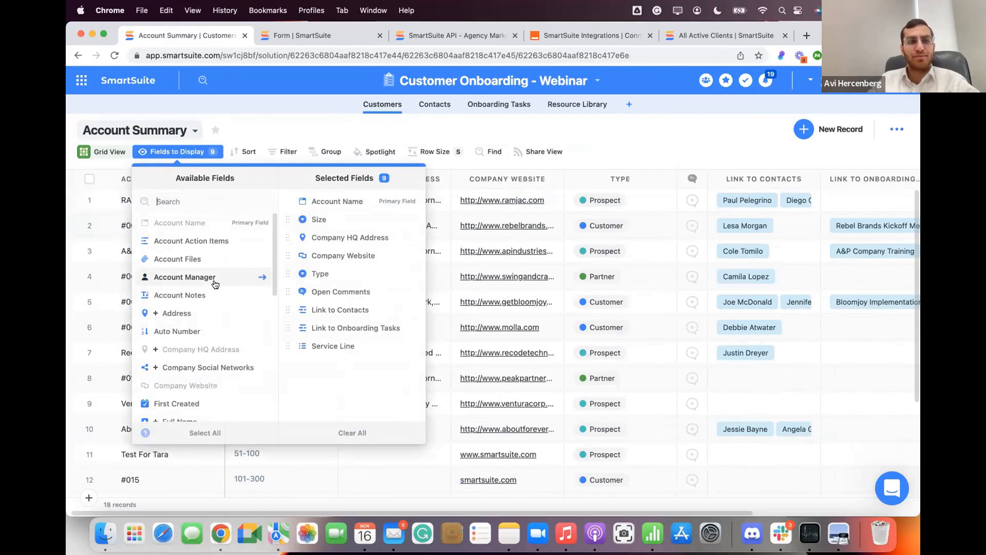
scroll(216, 284, "down", 10)
scroll(233, 277, "up", 2)
type("sta")
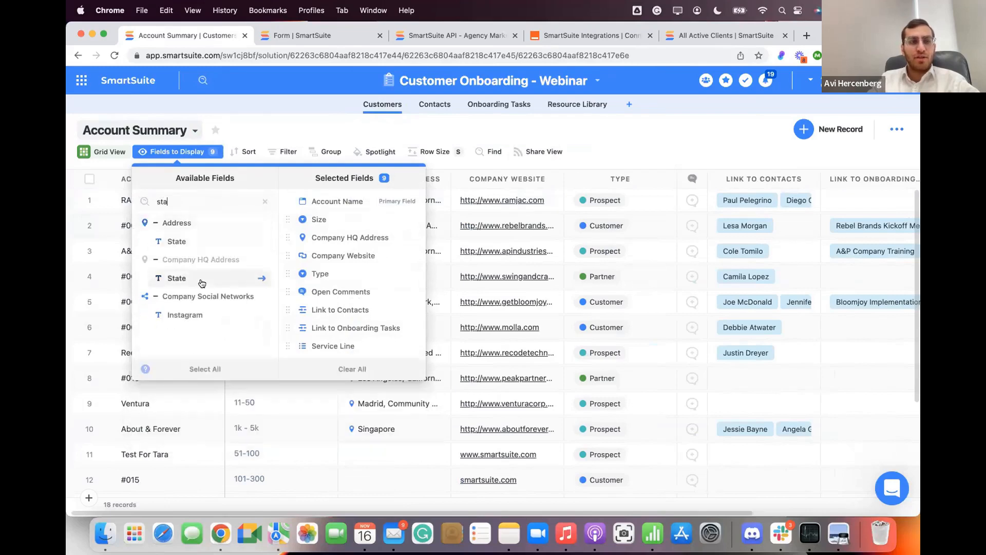
left_click(702, 159)
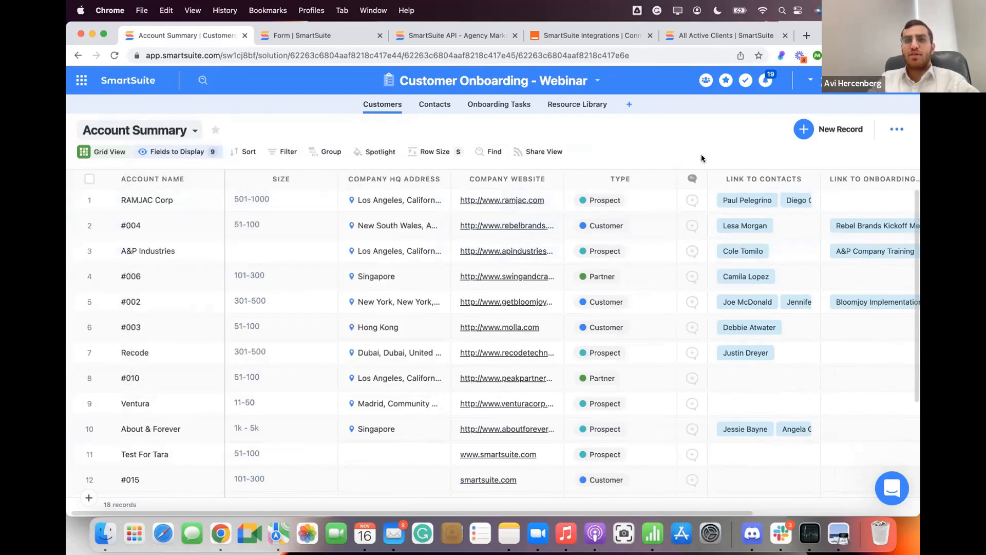
left_click_drag(701, 158, 668, 276)
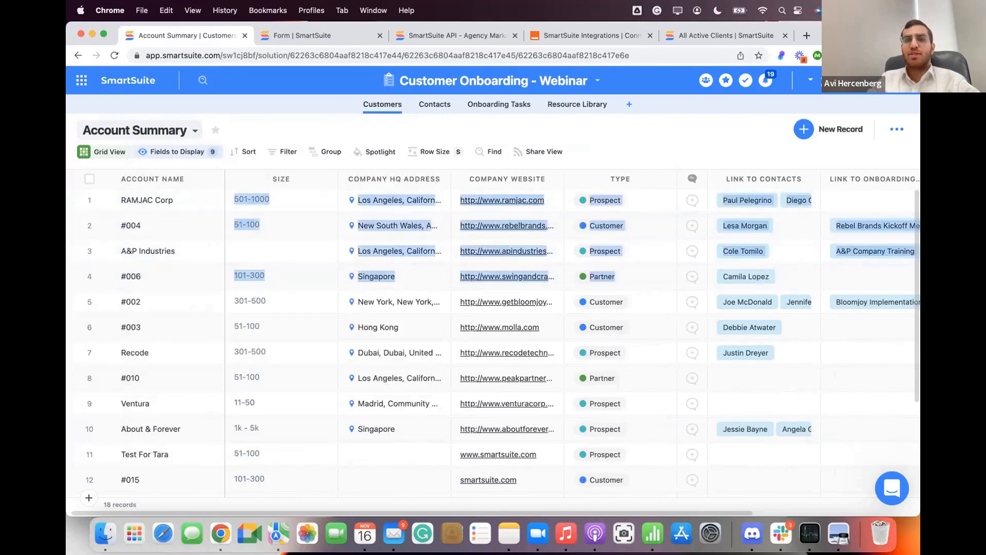
left_click(685, 123)
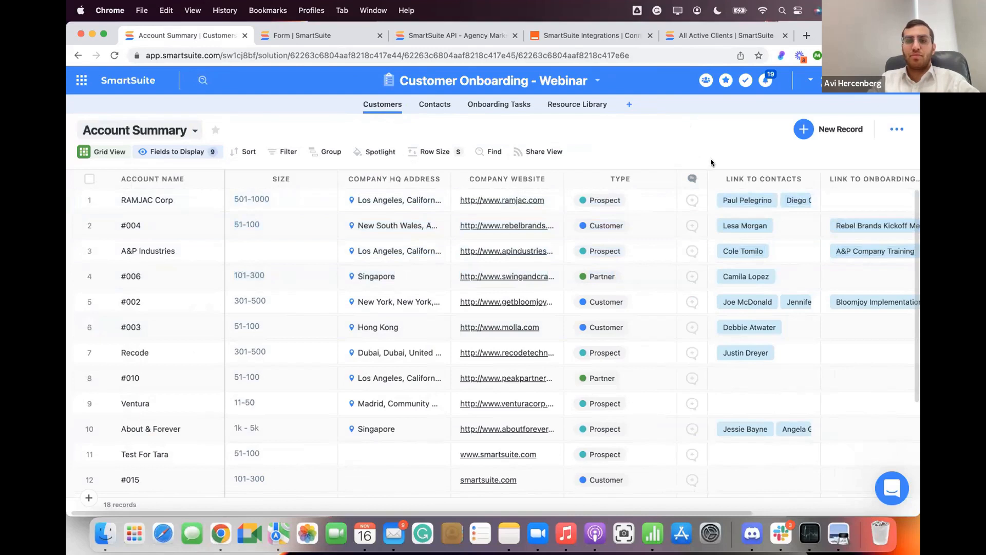
Add a Status field as a new last column in the Account Summary grid
scroll(748, 515, "right", 10)
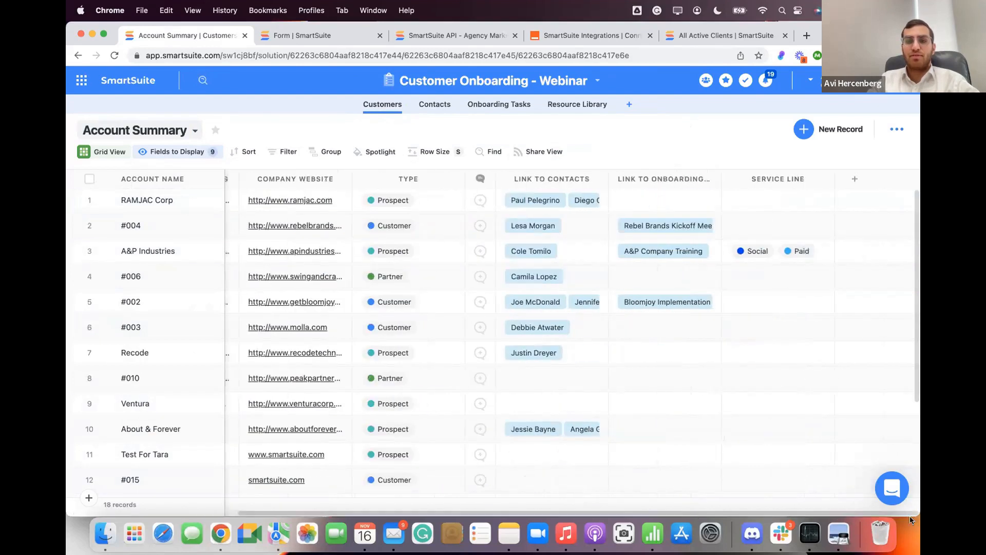
left_click(852, 180)
type("sta")
left_click(776, 289)
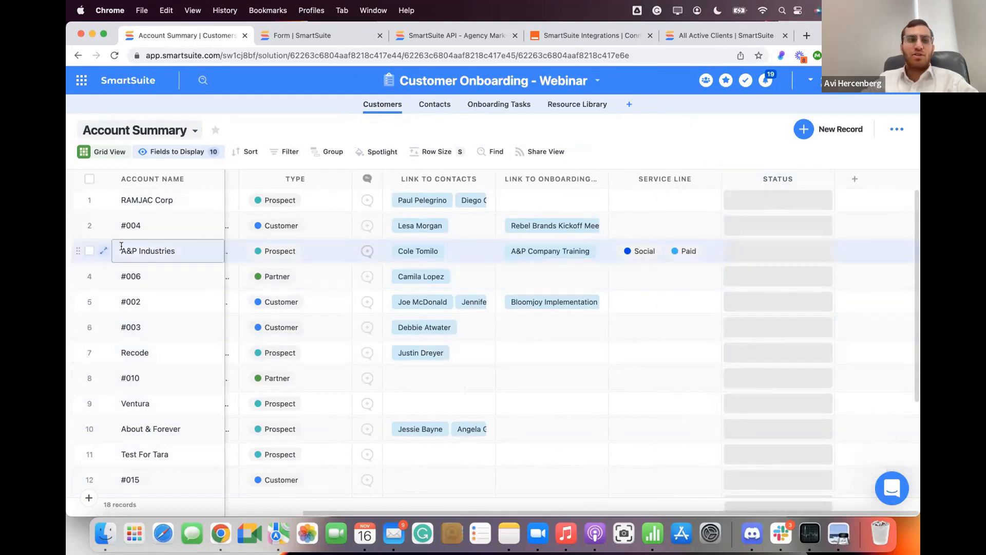
Select the customer records from A&P Industries through About & Forever in the grid
left_click(89, 251)
left_click(89, 277)
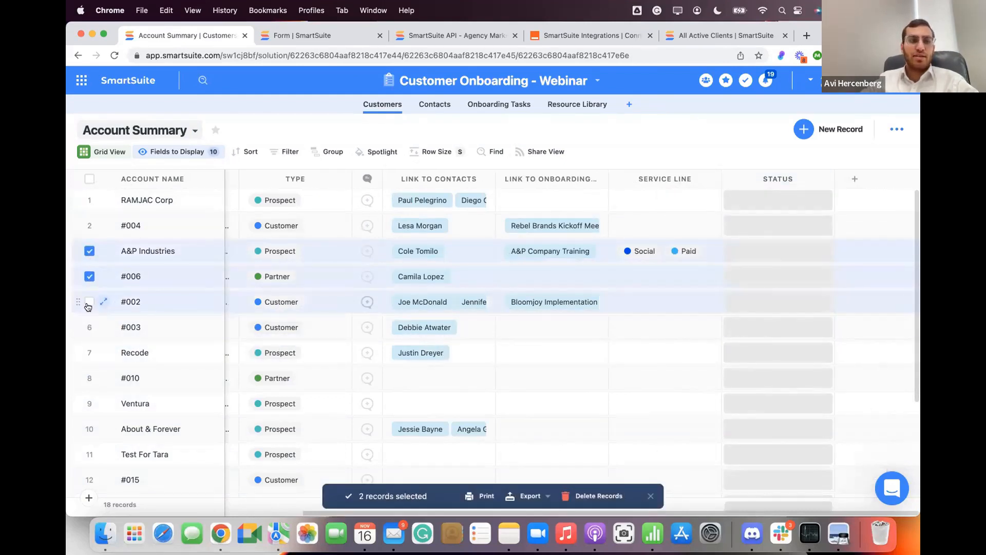
left_click(90, 302)
left_click(90, 352)
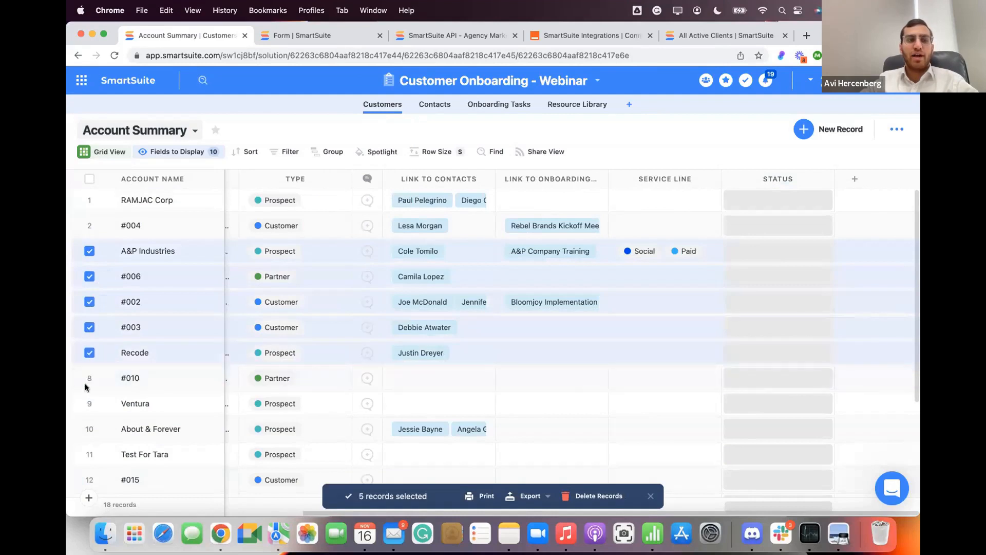
left_click(89, 378)
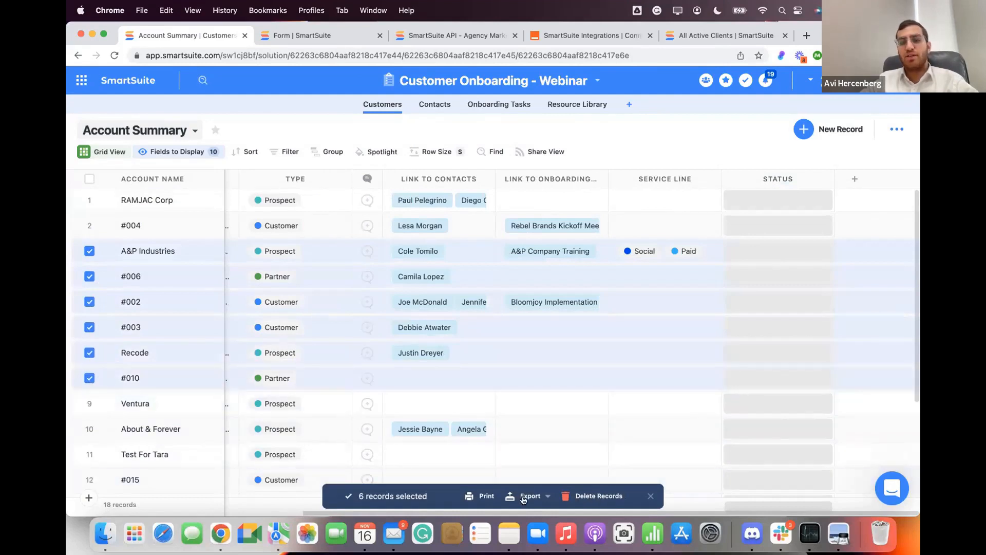
left_click(89, 403)
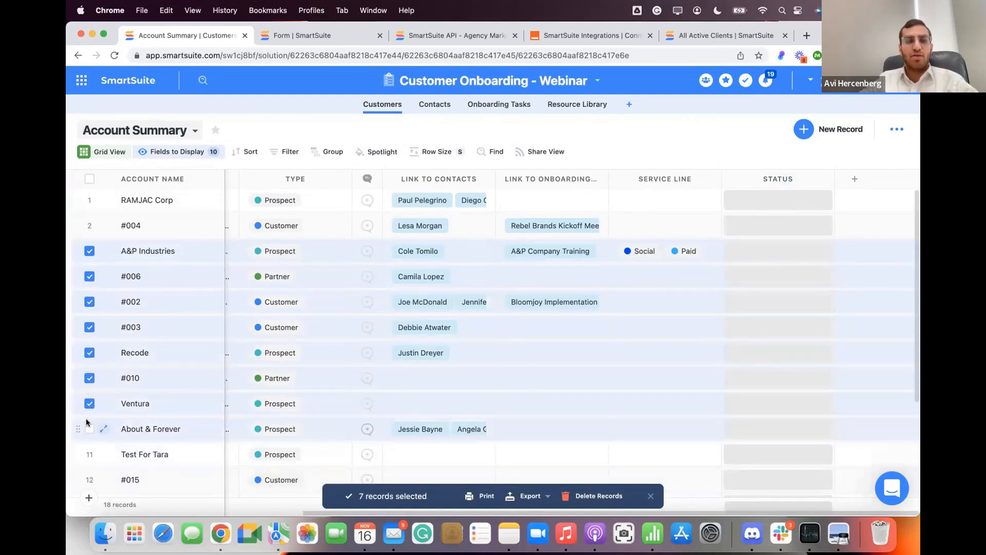
left_click(89, 428)
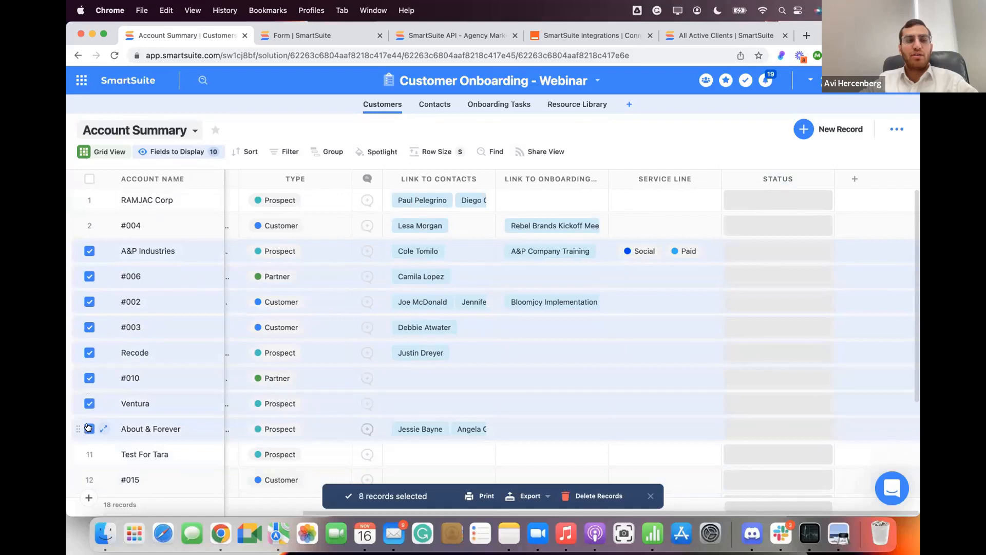
Set record #004's Status to In Process and bulk-set A&P Industries, #006 and #002 to Ready for Review, clearing the selection
left_click(769, 227)
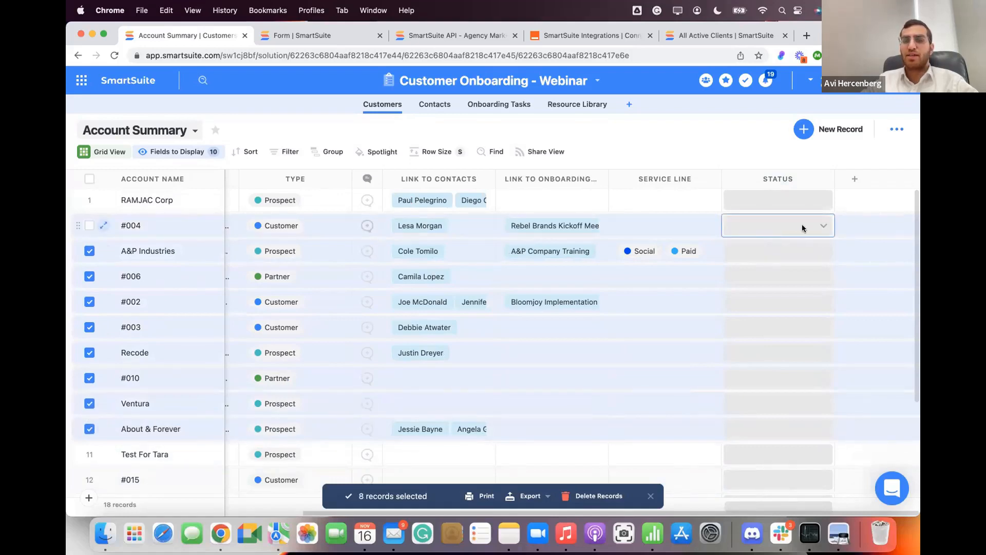
left_click(821, 229)
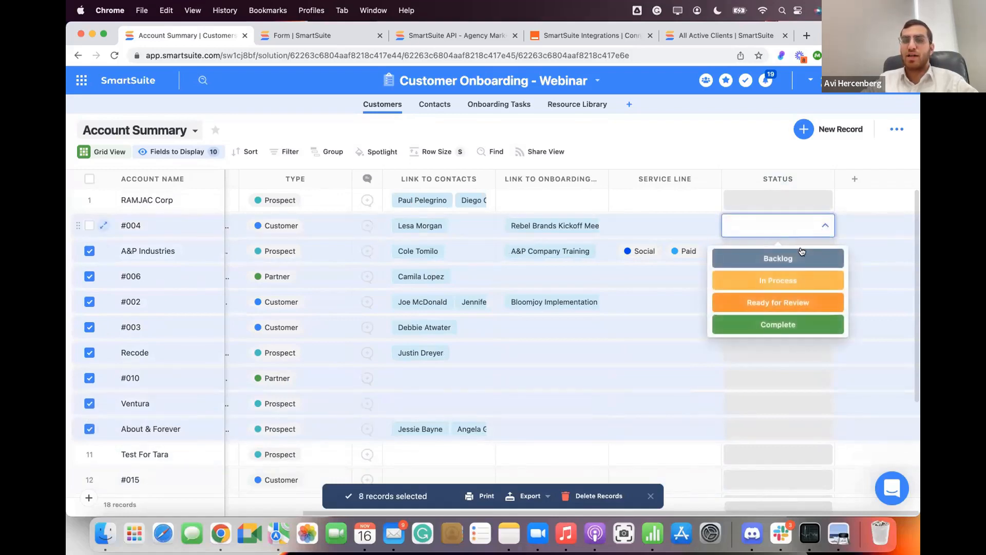
left_click(781, 279)
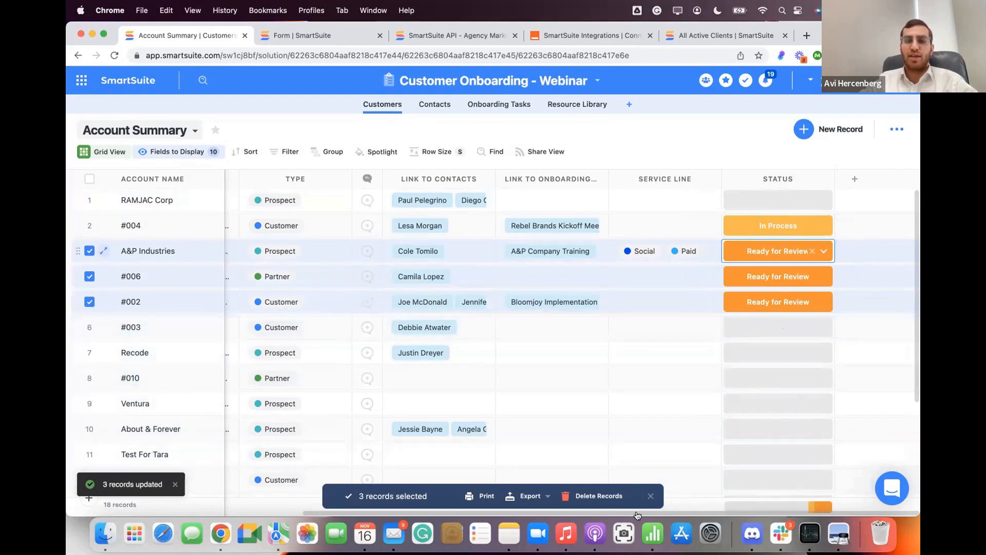
left_click(651, 496)
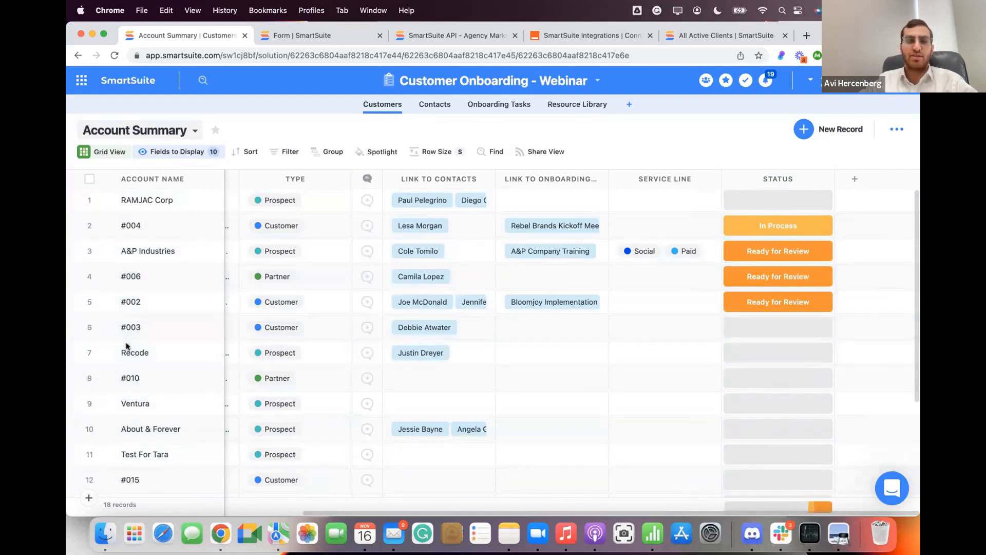
Bulk-set the Status of Recode, #010, Ventura and About & Forever to Complete and clear the selection
left_click(89, 353)
left_click(90, 378)
left_click(89, 404)
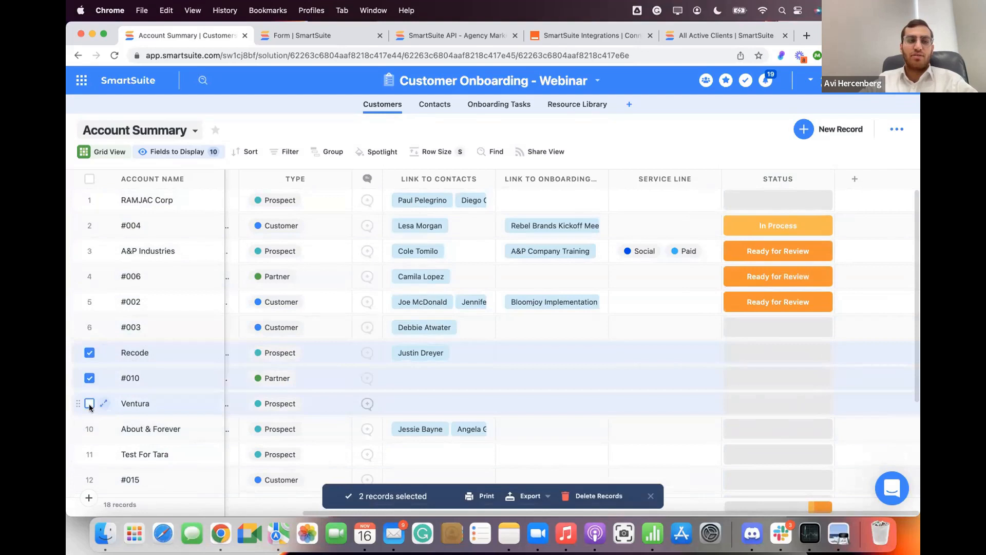
left_click(89, 429)
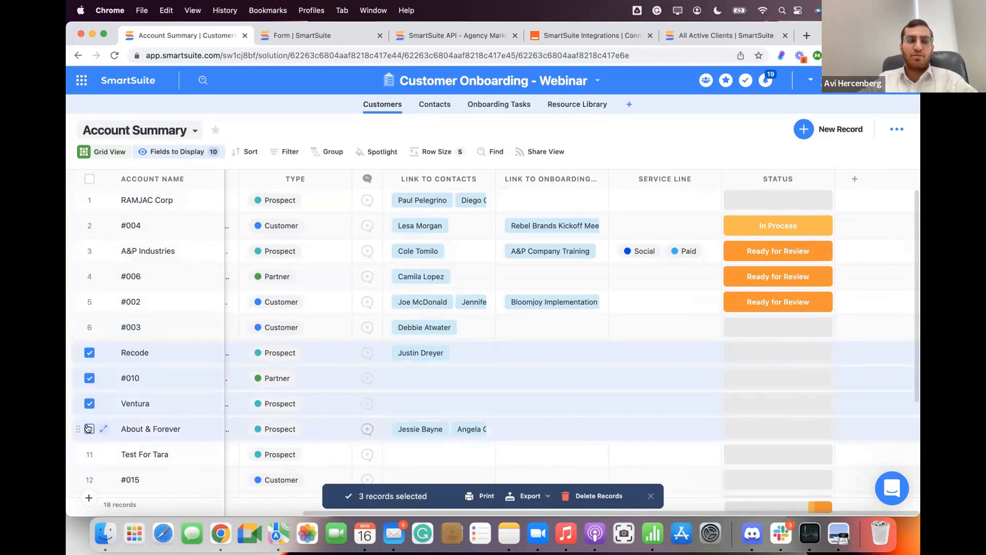
left_click(824, 356)
left_click(789, 453)
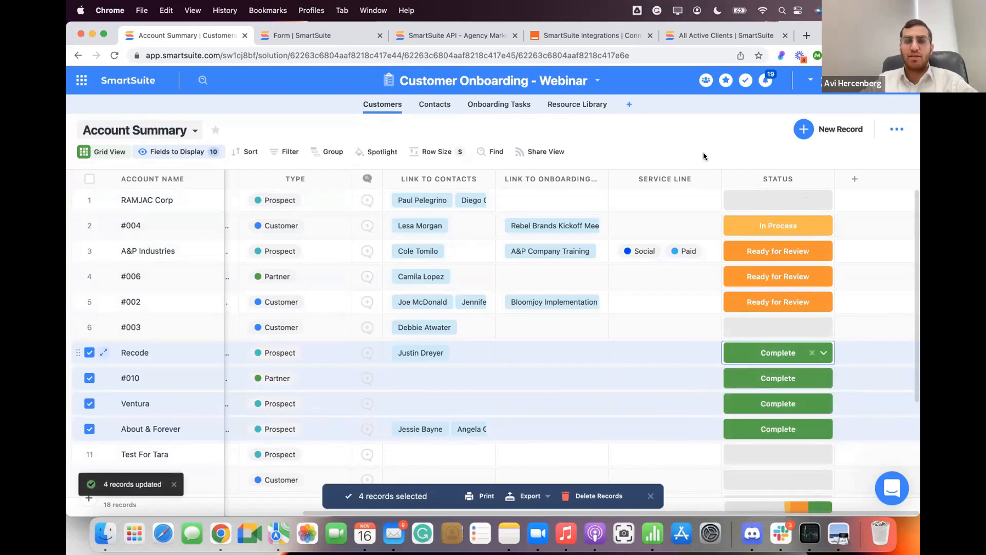
left_click(650, 497)
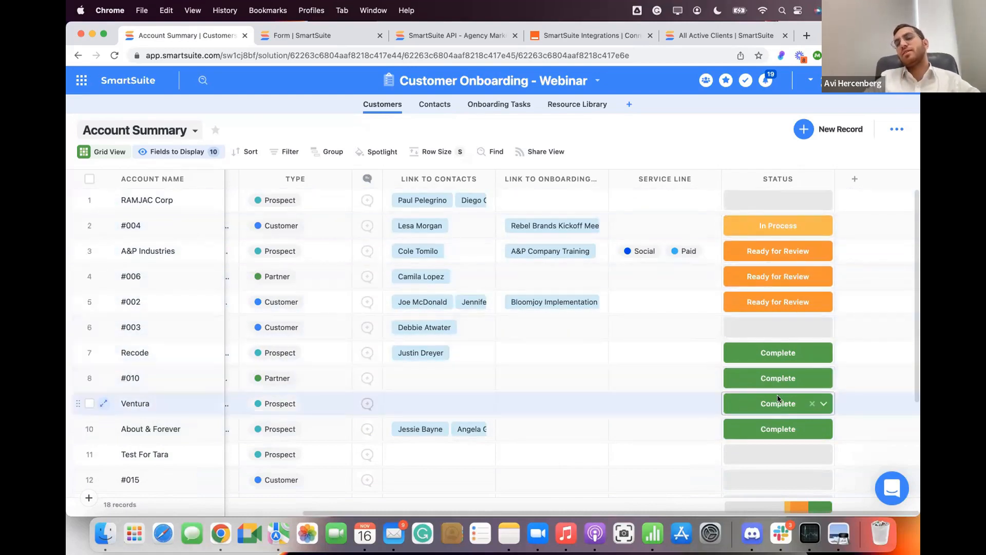
Create a public view named Kanban View in the Customers app
left_click(170, 136)
left_click(282, 189)
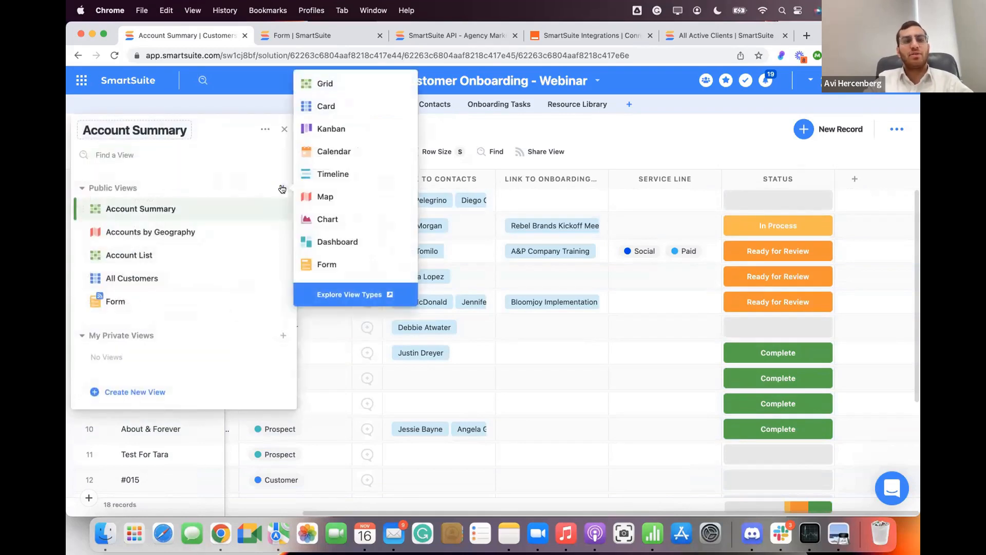
left_click(347, 129)
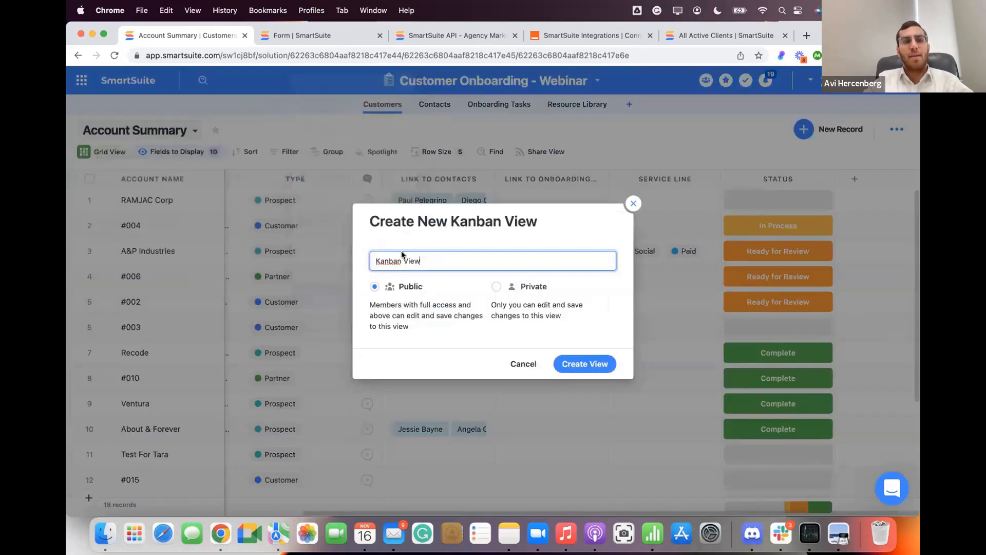
left_click(578, 363)
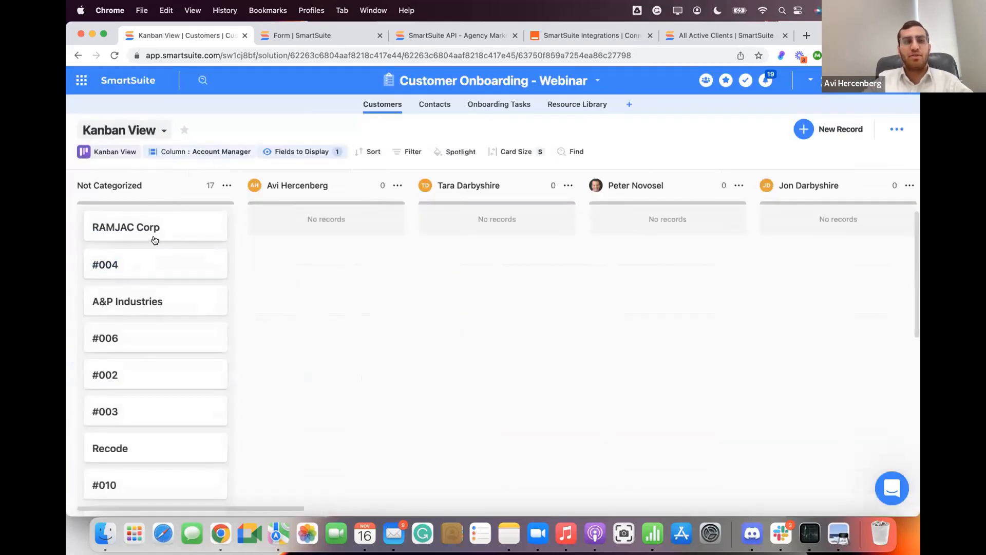
Display the Account Files, Account Manager, Account Notes and Address fields on the Kanban cards
left_click(311, 153)
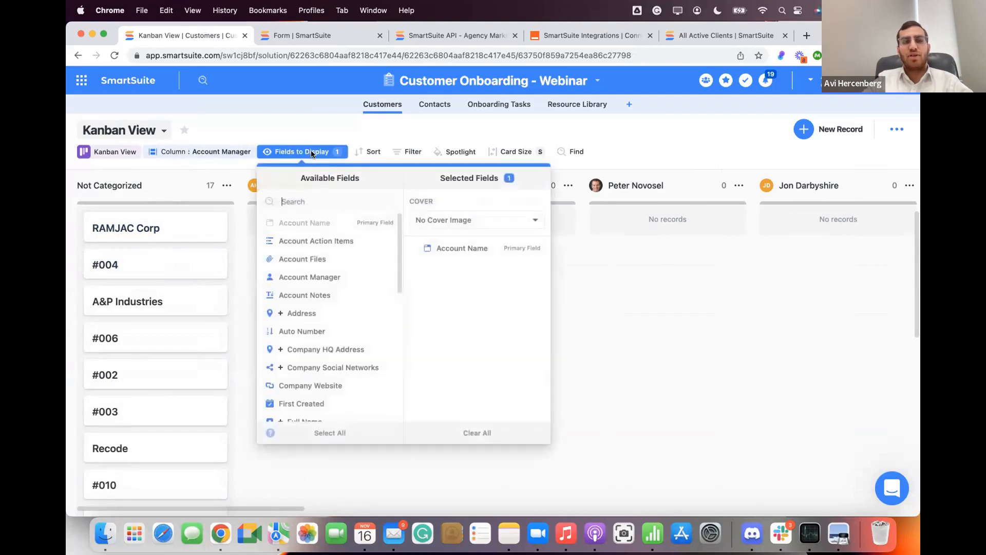
left_click(315, 259)
left_click(313, 276)
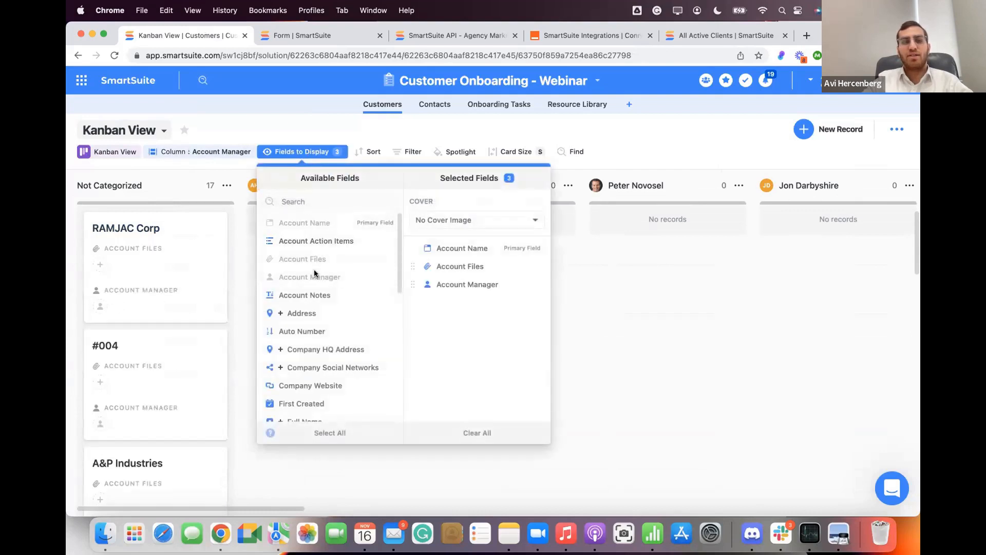
left_click(310, 297)
left_click(310, 318)
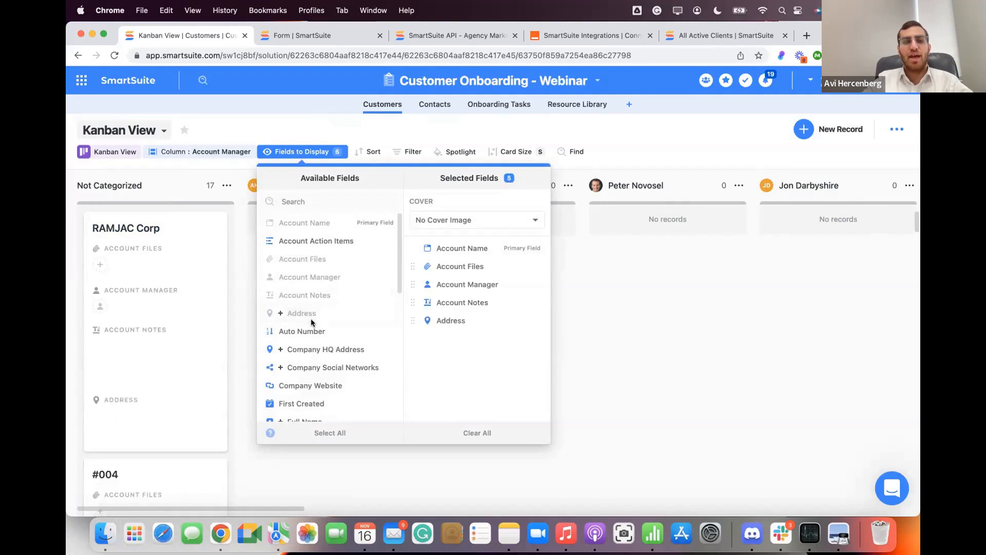
left_click(562, 363)
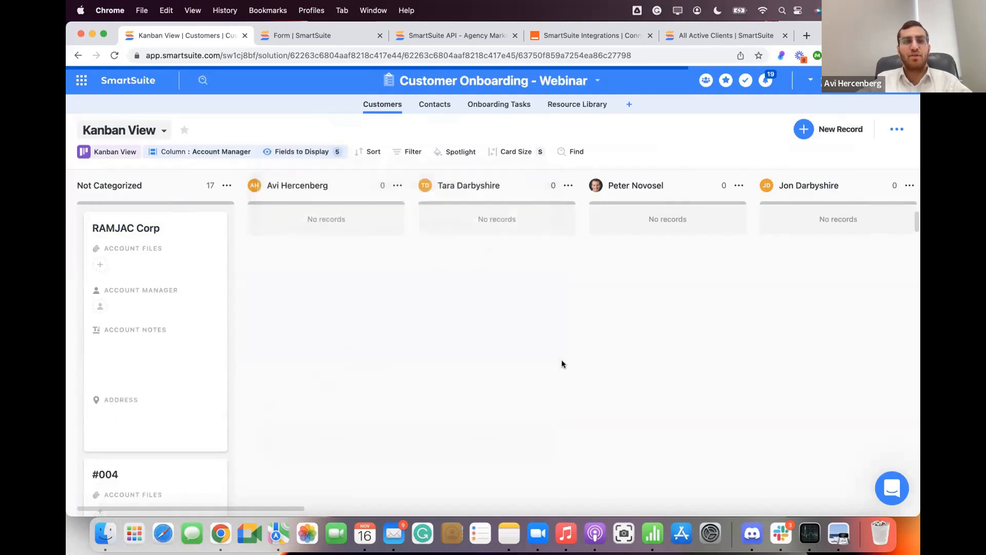
Open the RAMJAC Corp record, view the Account Name field's settings, and close the record without changes
left_click(139, 229)
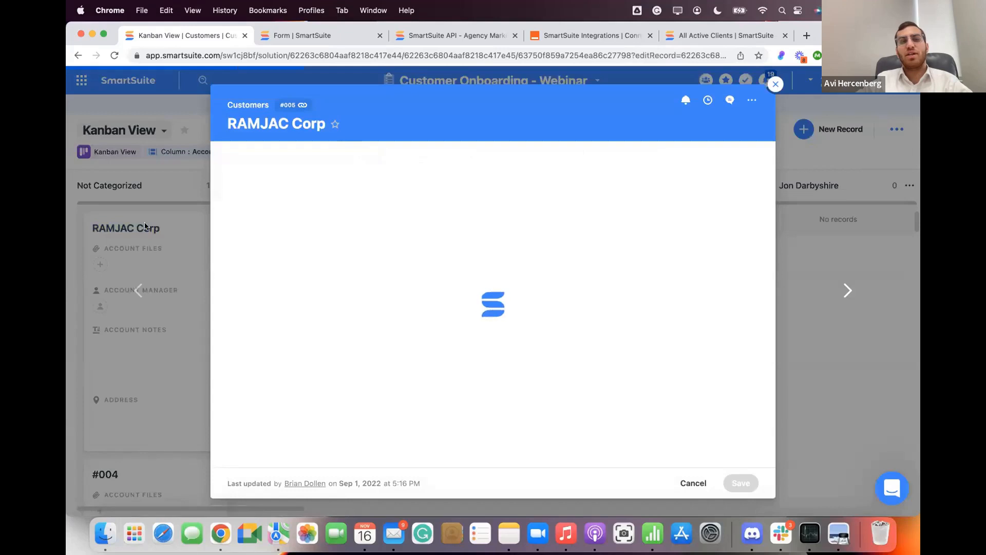
double_click(265, 200)
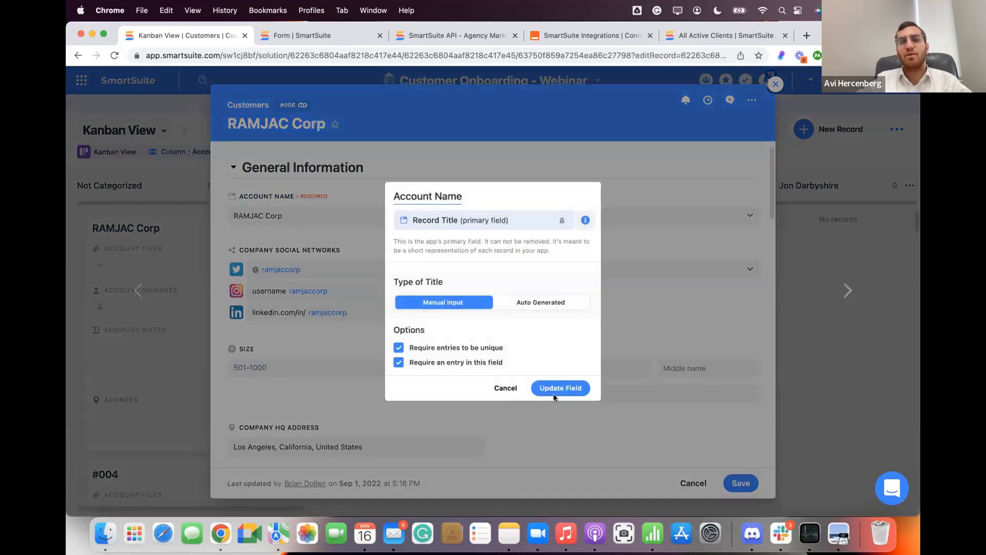
left_click(555, 392)
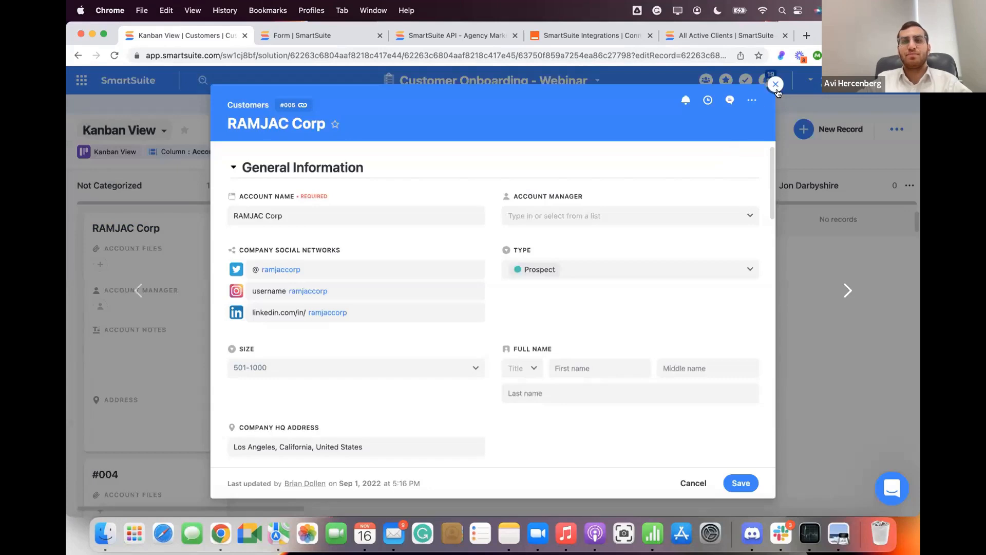
left_click(776, 85)
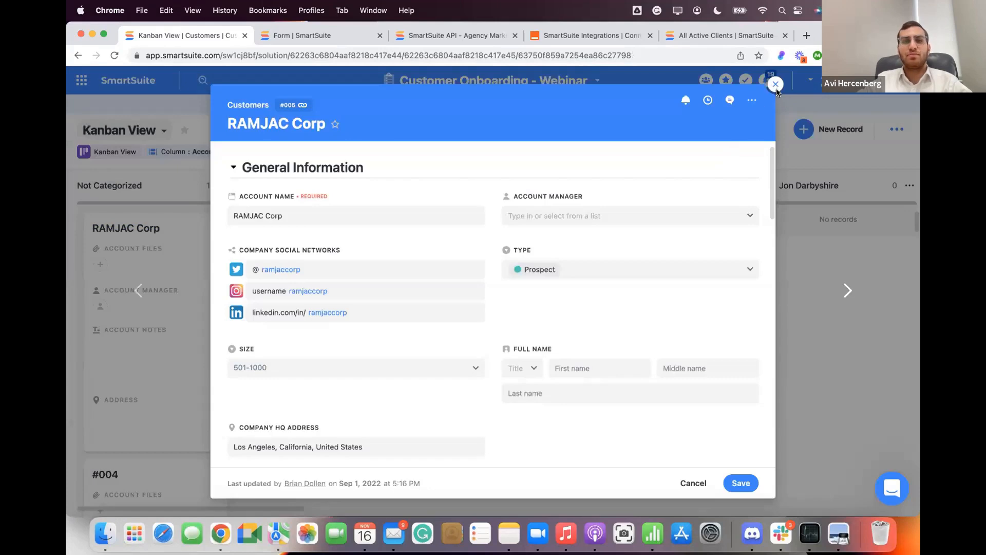
Assign RAMJAC Corp to the first account manager's Kanban column and #004 to the second account manager's column
left_click_drag(376, 279, 375, 280)
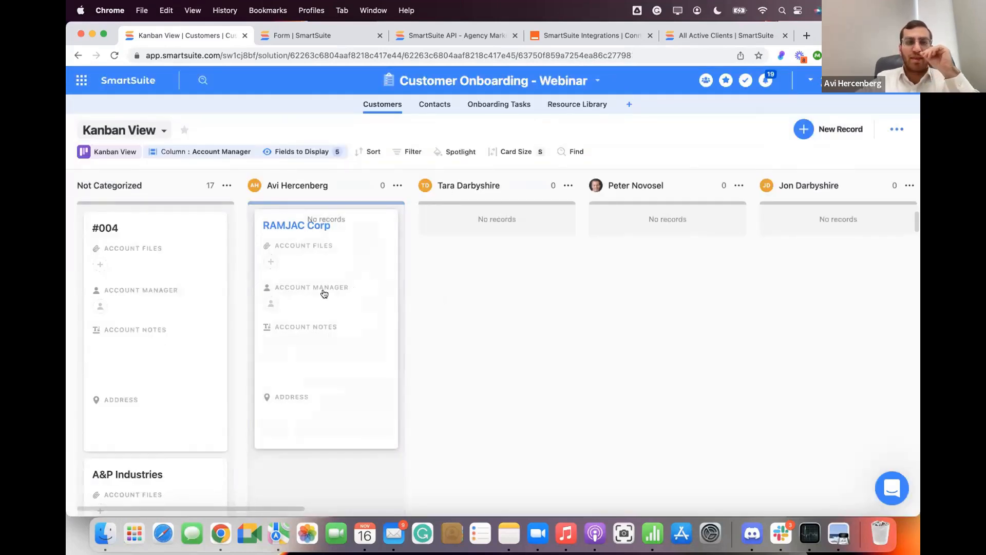
left_click_drag(149, 298, 549, 285)
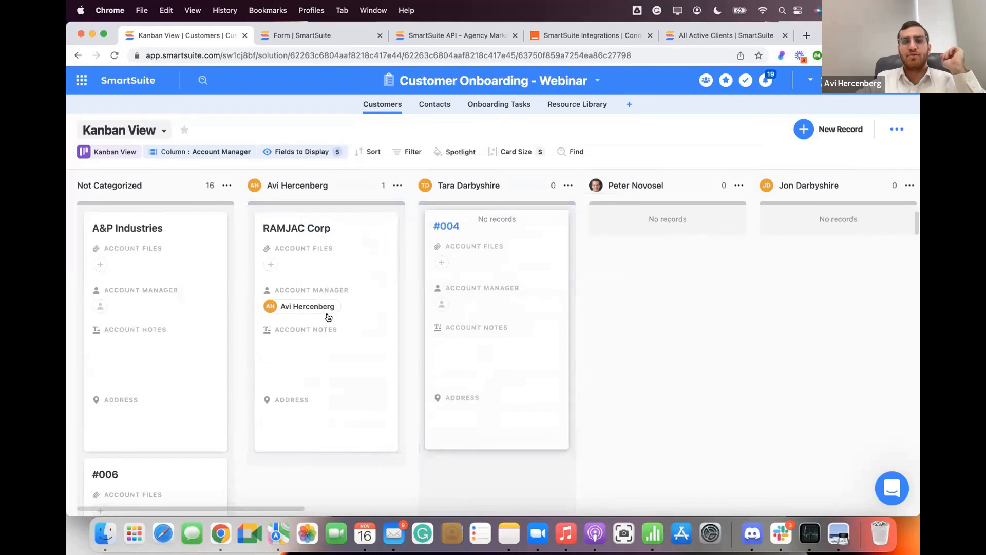
Group the Kanban columns by Status and move the RAMJAC Corp card to Backlog
left_click(221, 151)
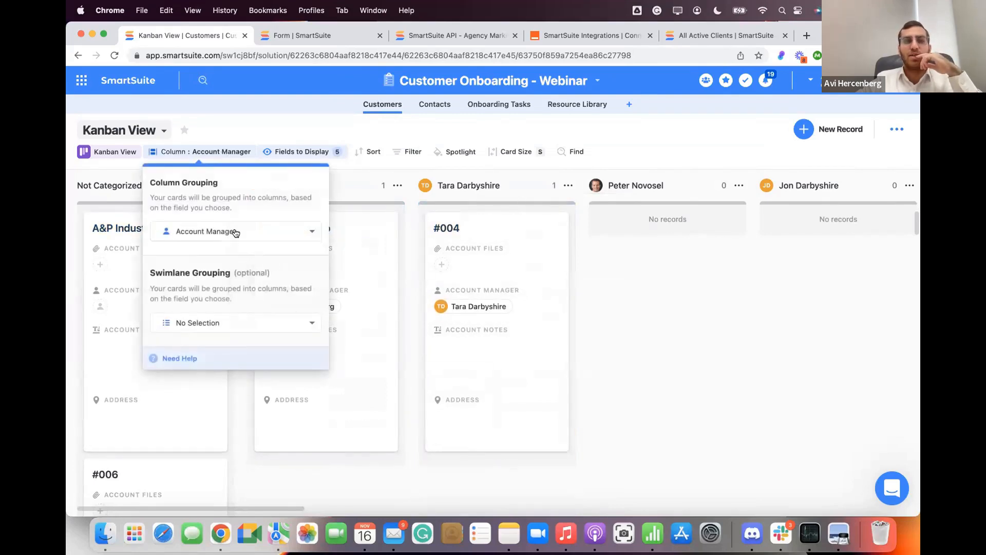
left_click(236, 232)
left_click(232, 302)
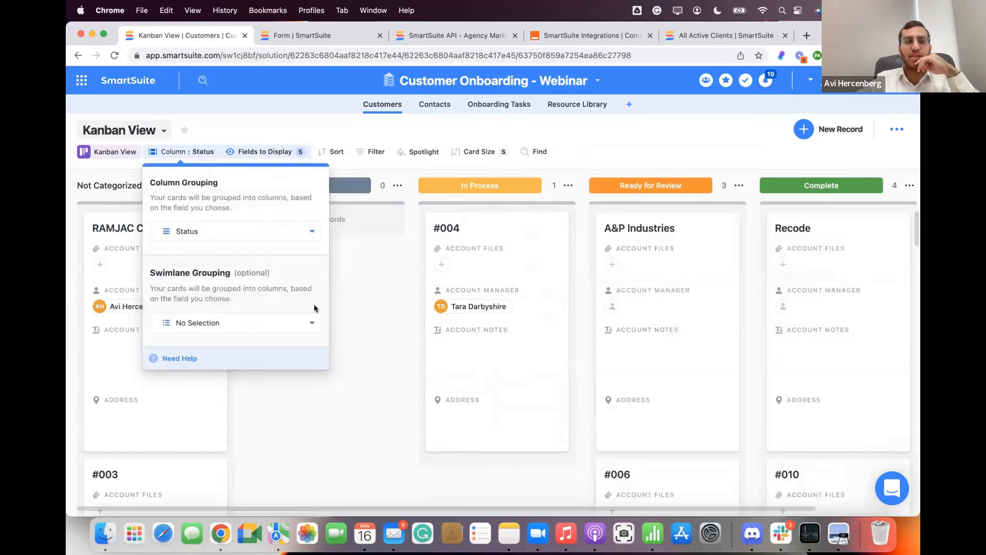
left_click_drag(196, 328, 329, 321)
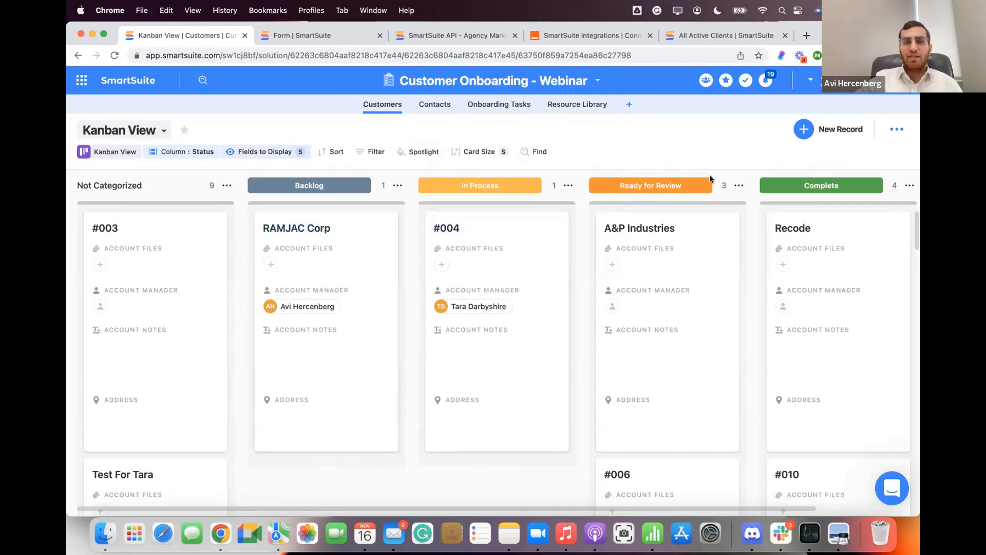
Remove the Account Files, Account Manager, Address and Account Notes fields from the Kanban cards, keeping only Account Name
left_click(264, 152)
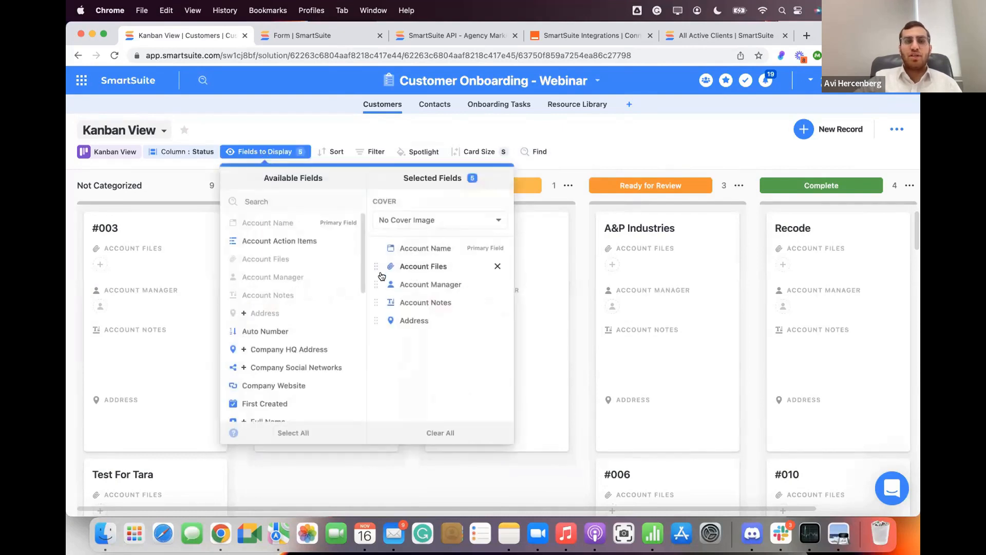
left_click(498, 267)
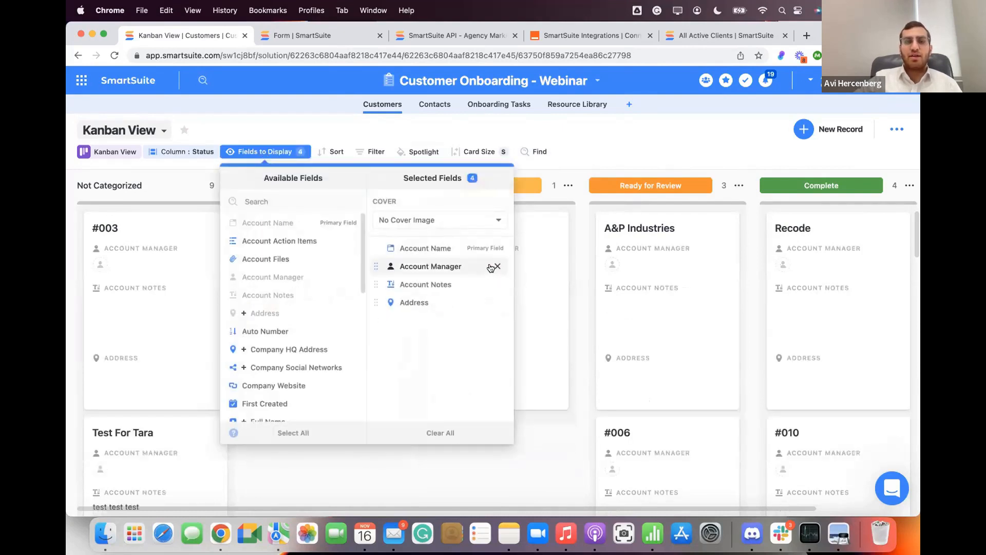
left_click(496, 266)
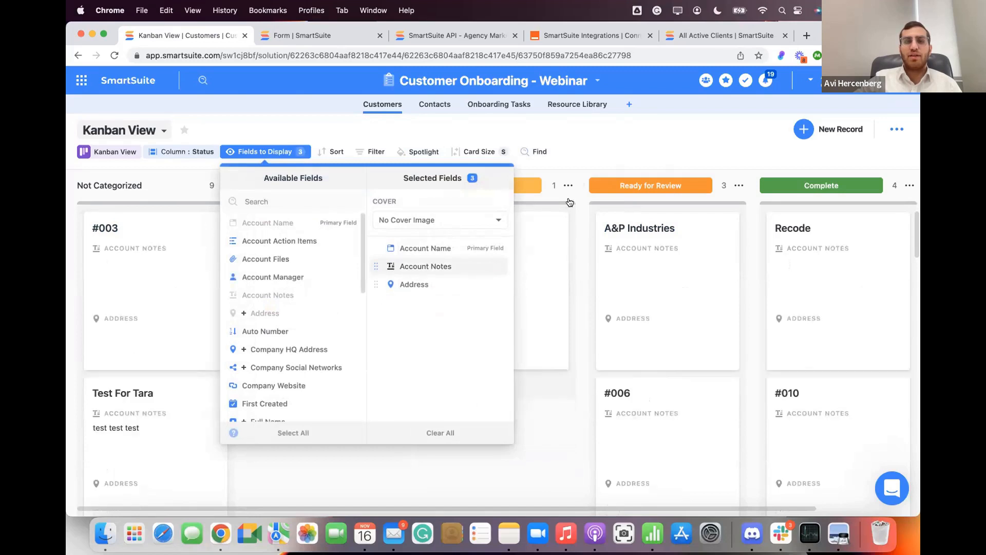
left_click(565, 145)
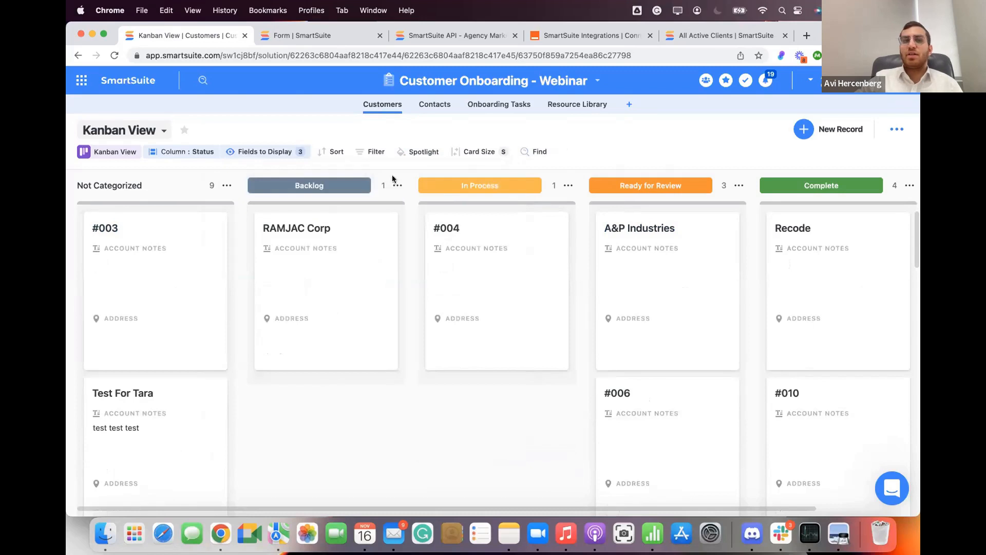
left_click(161, 152)
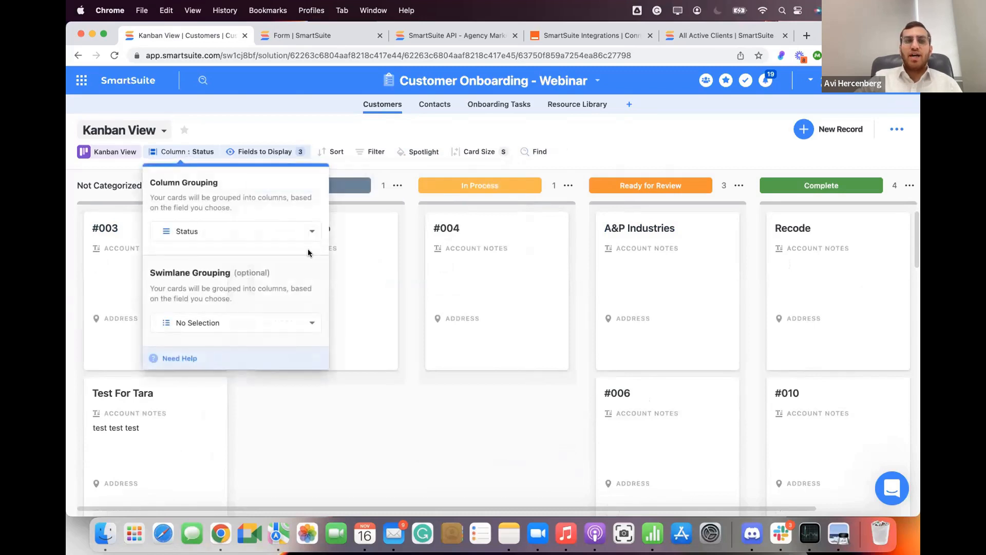
left_click(343, 162)
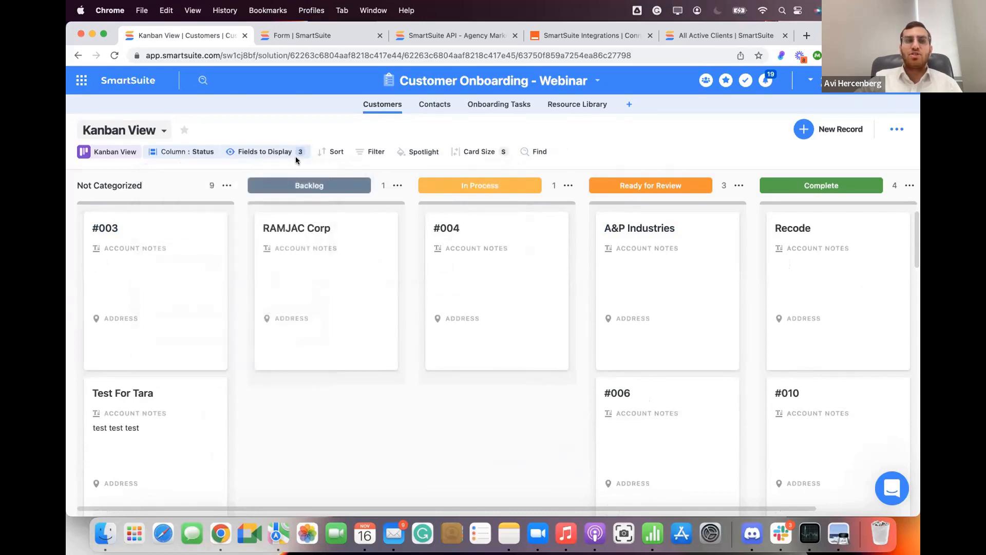
left_click(271, 153)
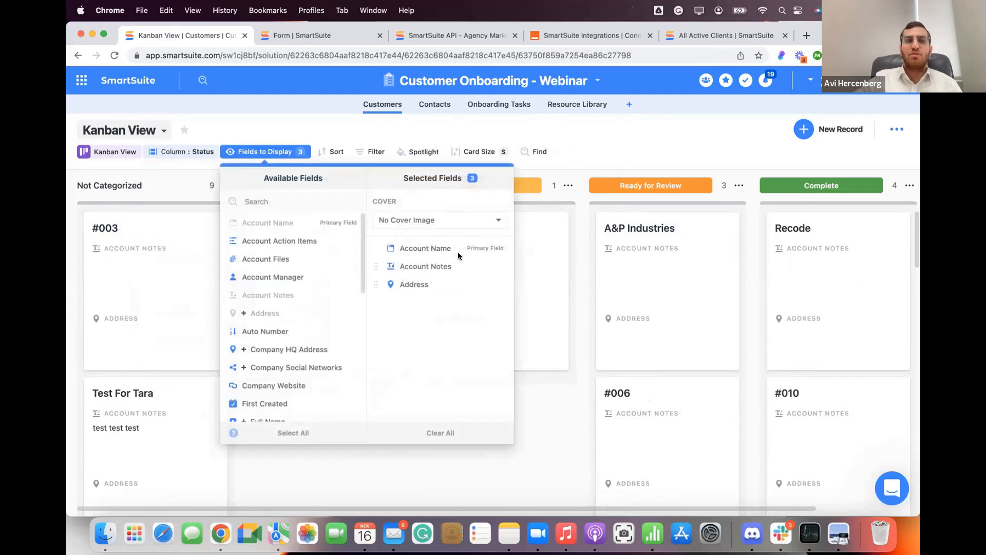
left_click(498, 284)
left_click(497, 267)
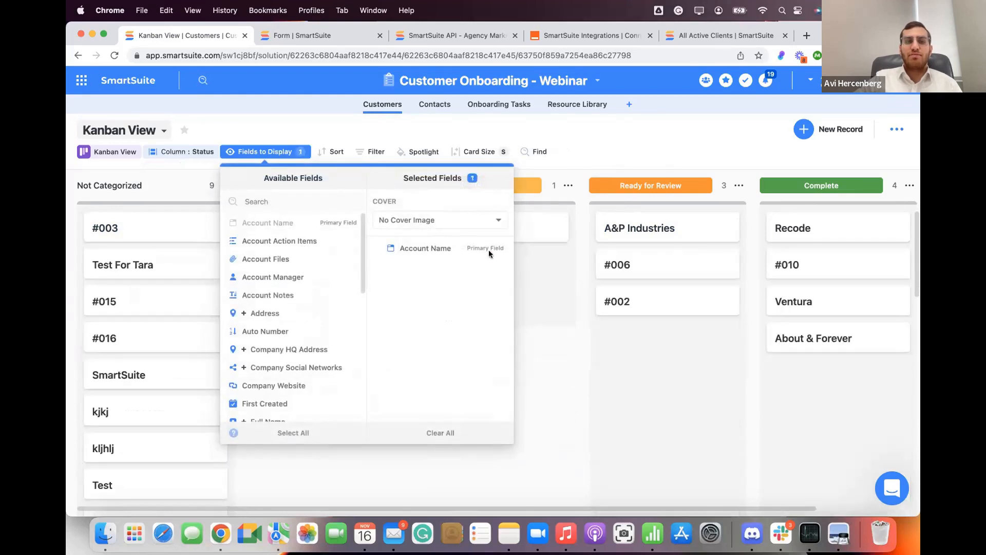
left_click(520, 137)
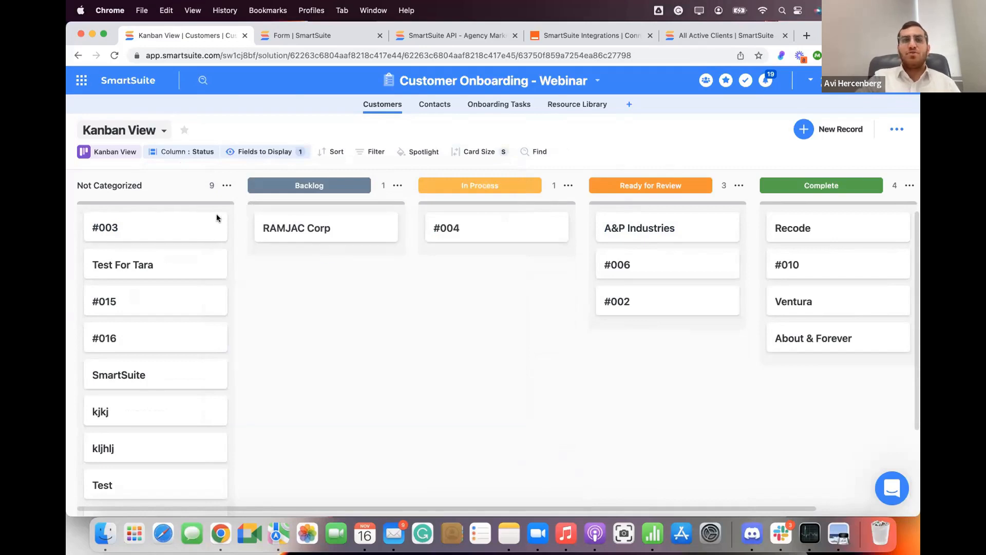
Move the #016 card from Not Categorized to Backlog
left_click(267, 152)
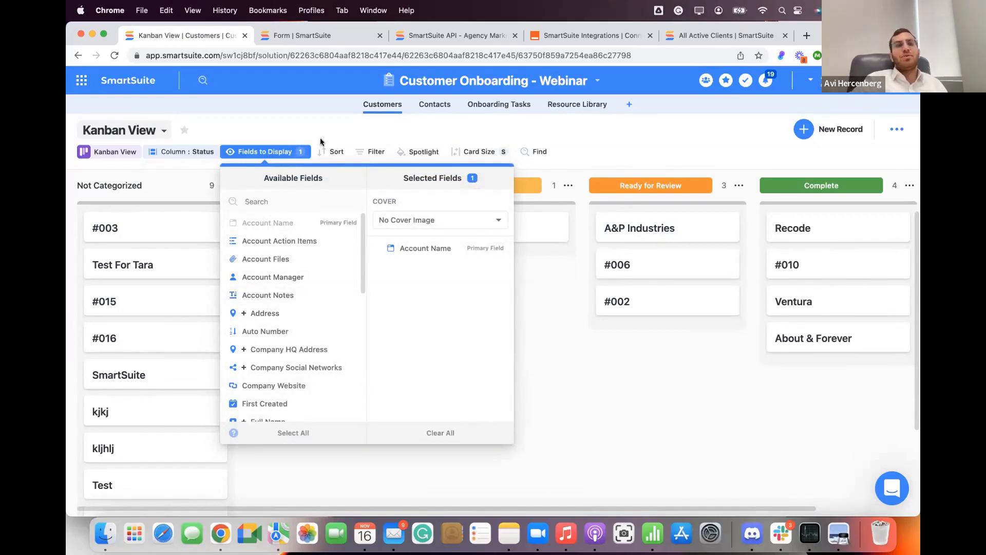
left_click(437, 135)
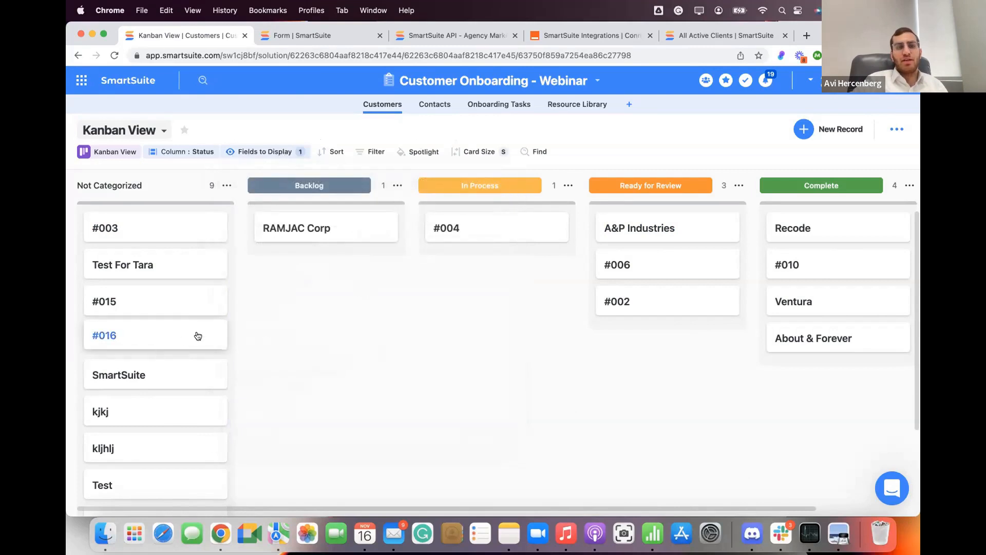
left_click_drag(198, 336, 378, 290)
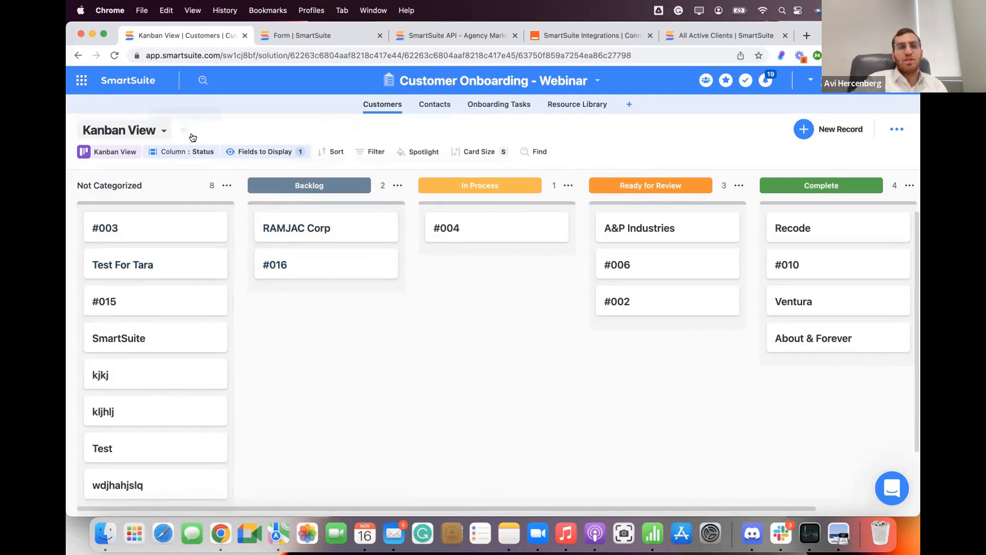
View the Account List grid, switch to the All Customers card view and look through its grouped cards
left_click(123, 130)
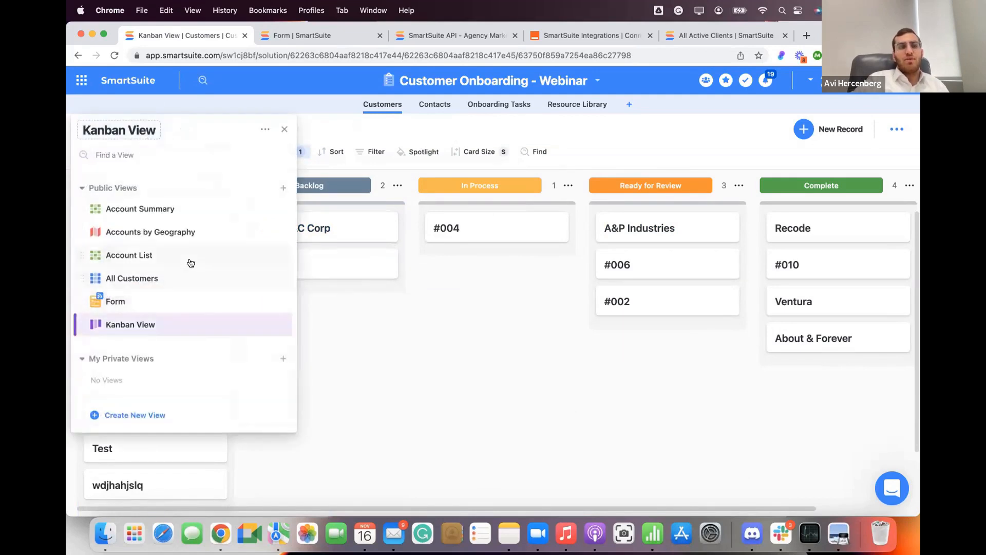
left_click(191, 263)
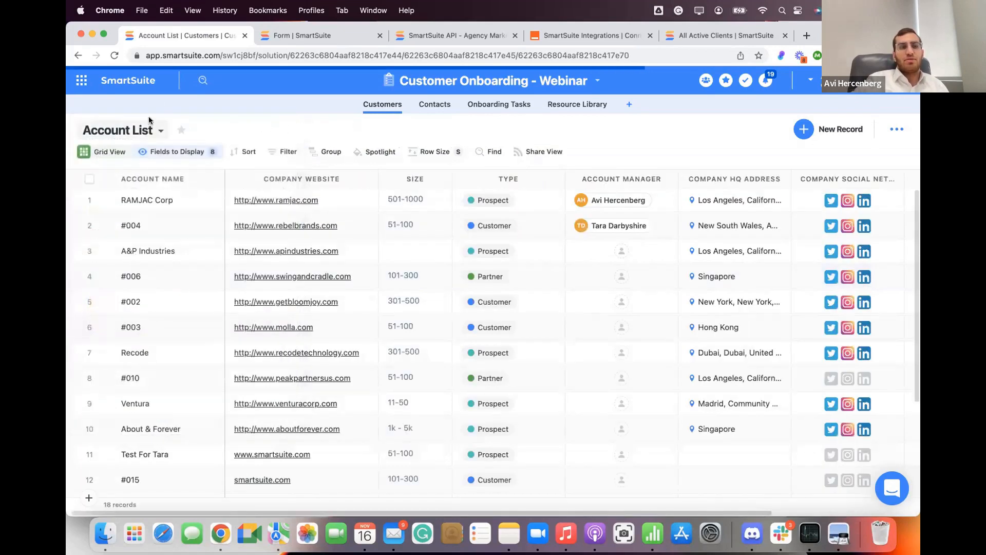
left_click(124, 130)
left_click(148, 276)
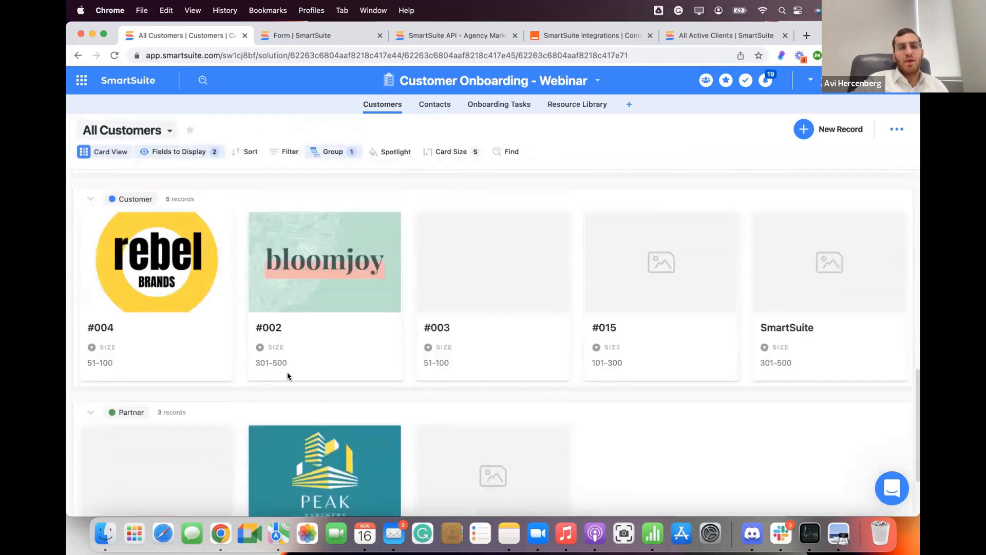
scroll(274, 246, "down", 10)
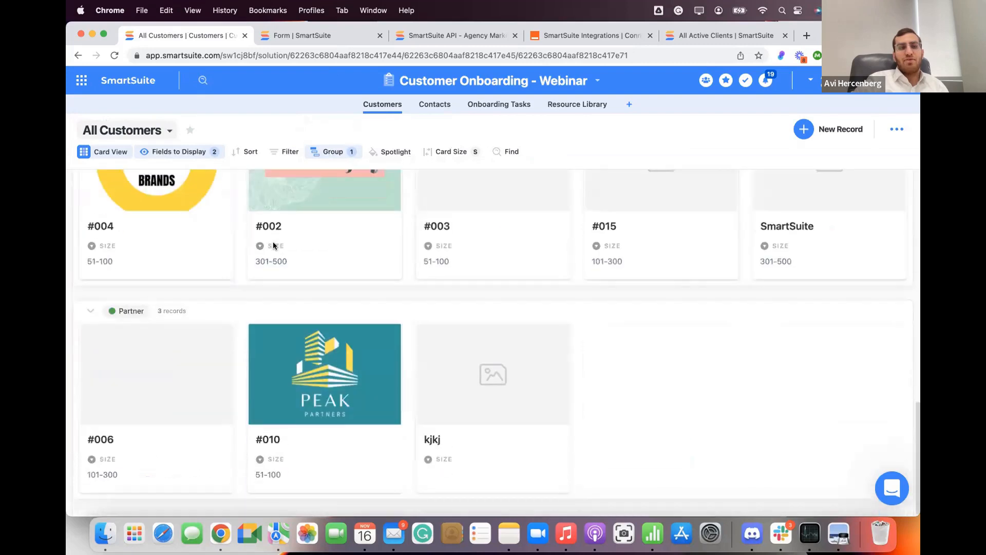
scroll(178, 214, "up", 10)
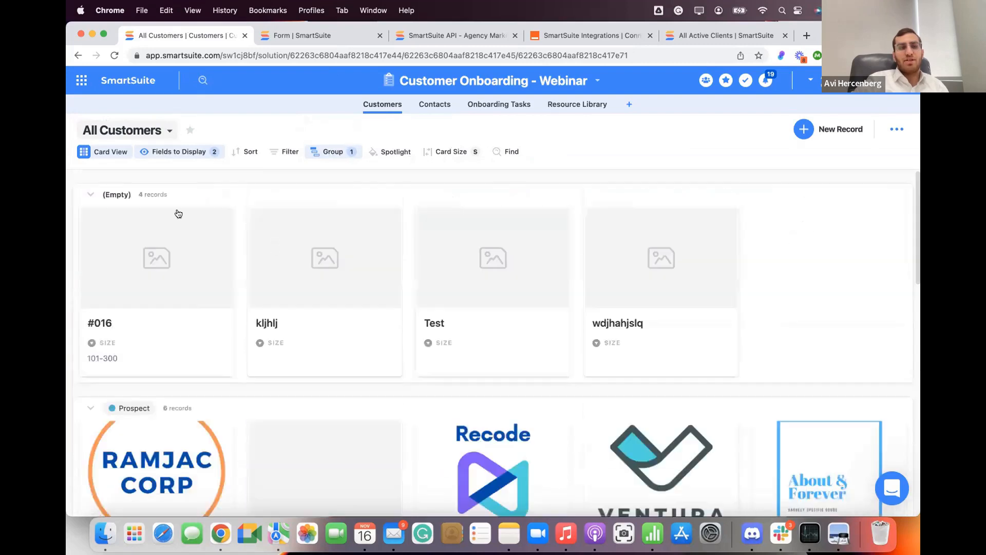
Remove the Size field from the cards in the All Customers view
left_click(184, 152)
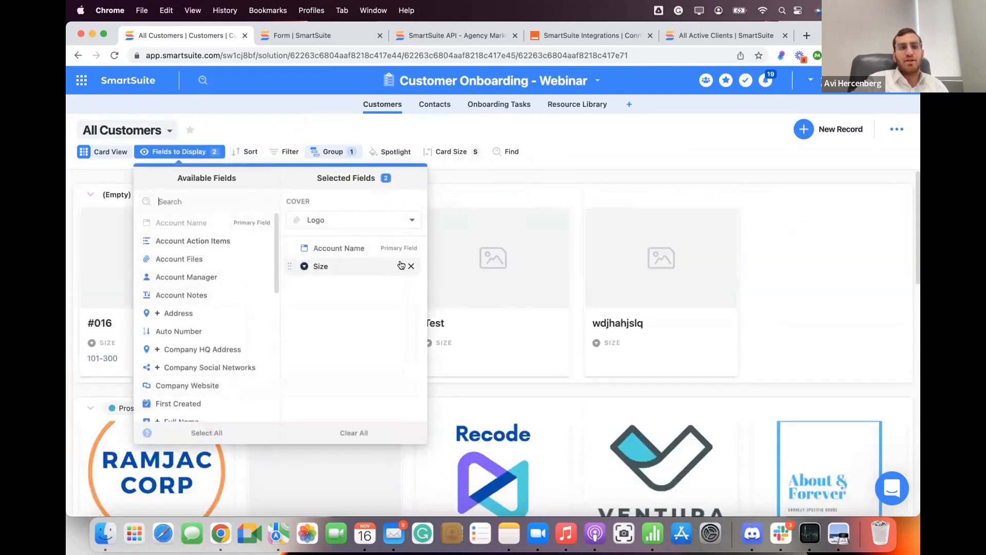
left_click(410, 265)
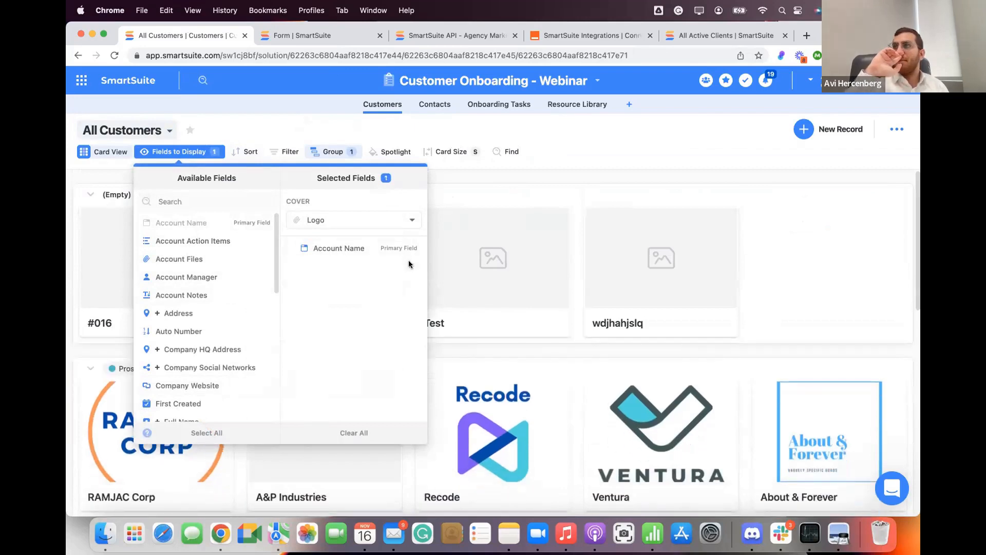
left_click(284, 123)
Switch back to Kanban View and collapse the Backlog and In Process columns
left_click(138, 134)
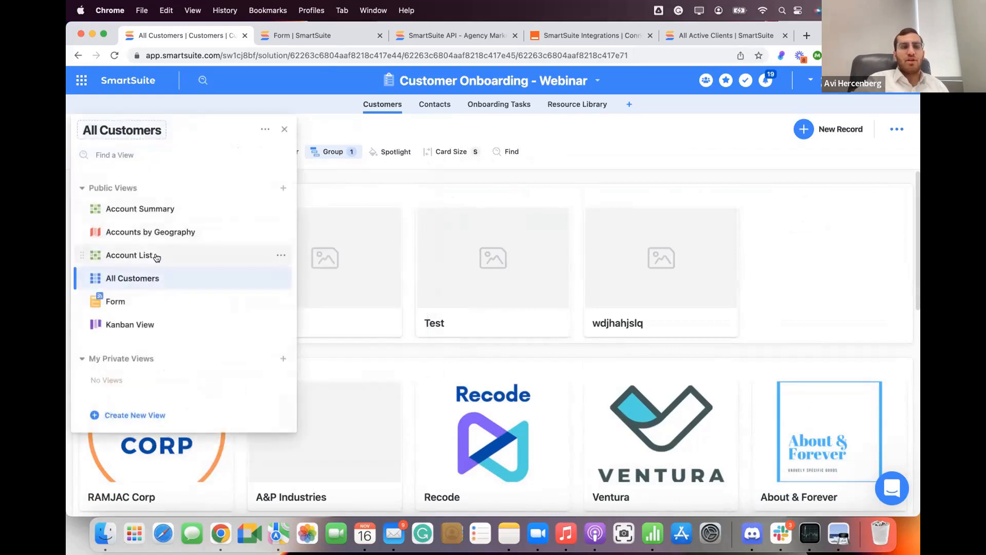
left_click(131, 324)
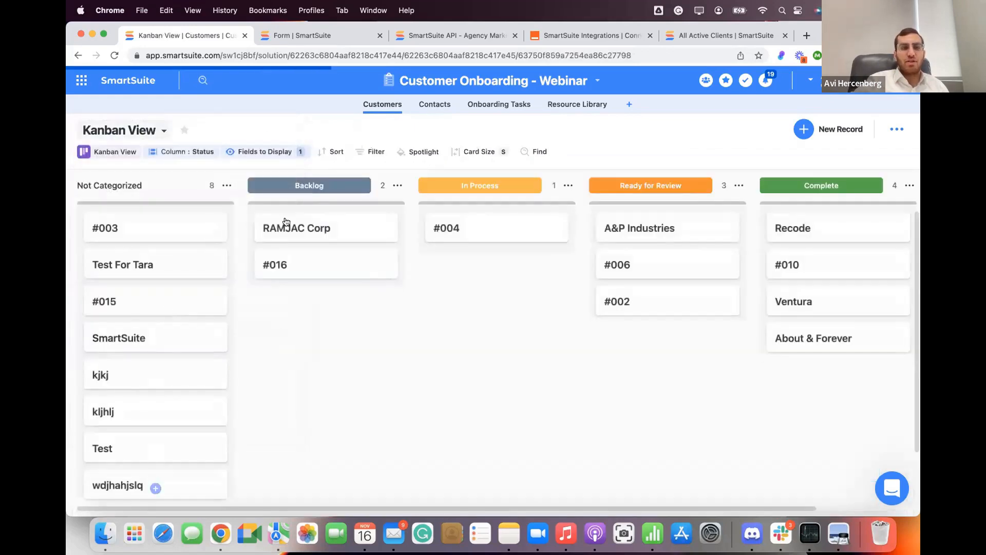
left_click(397, 185)
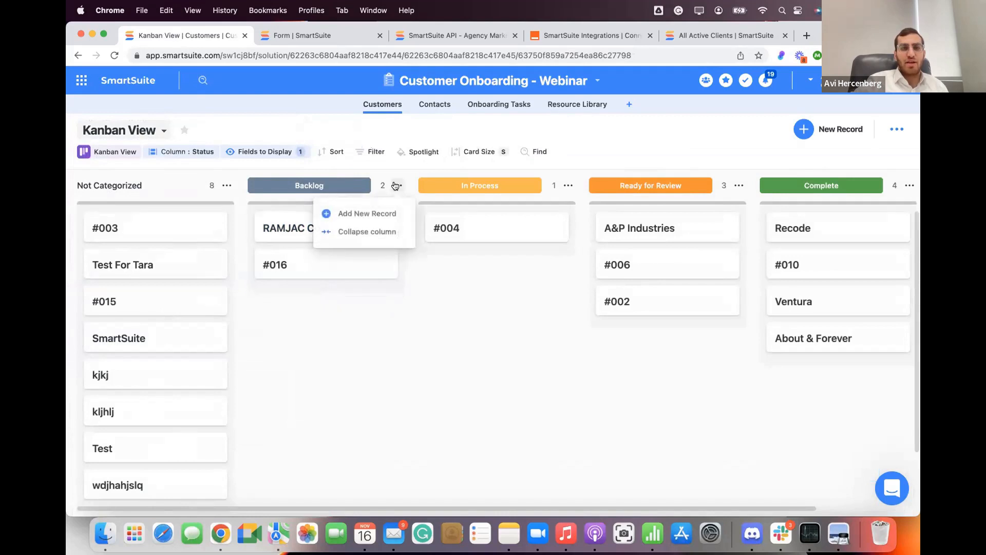
left_click(382, 234)
left_click(425, 185)
left_click(400, 233)
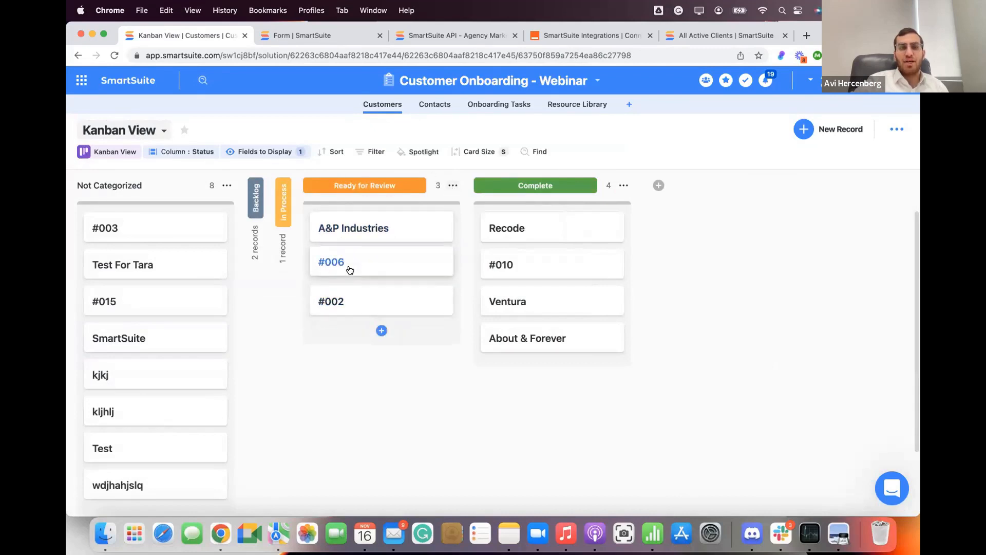
Move the #006 card from Ready for Review to Complete and expand the Backlog and In Process columns
left_click_drag(374, 271, 528, 263)
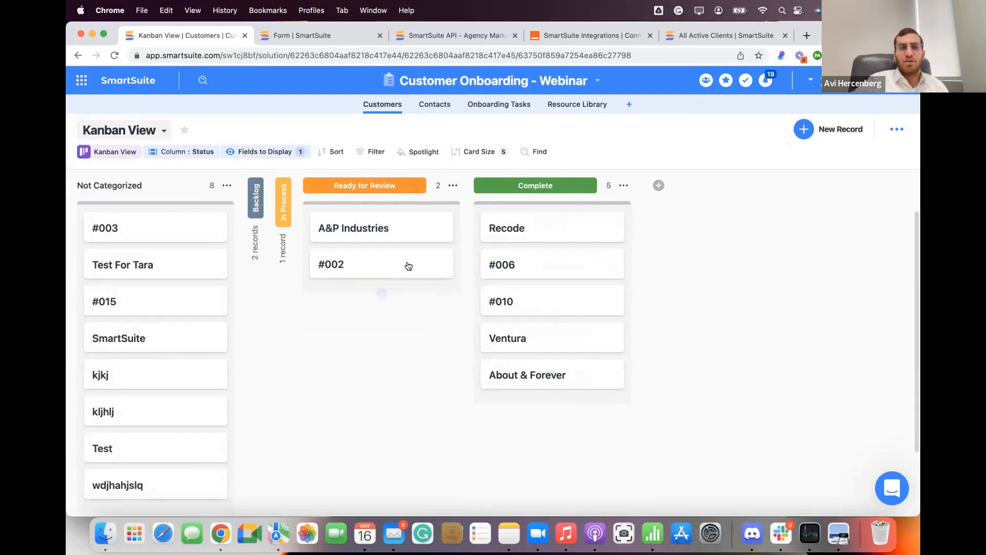
left_click(228, 186)
left_click(256, 187)
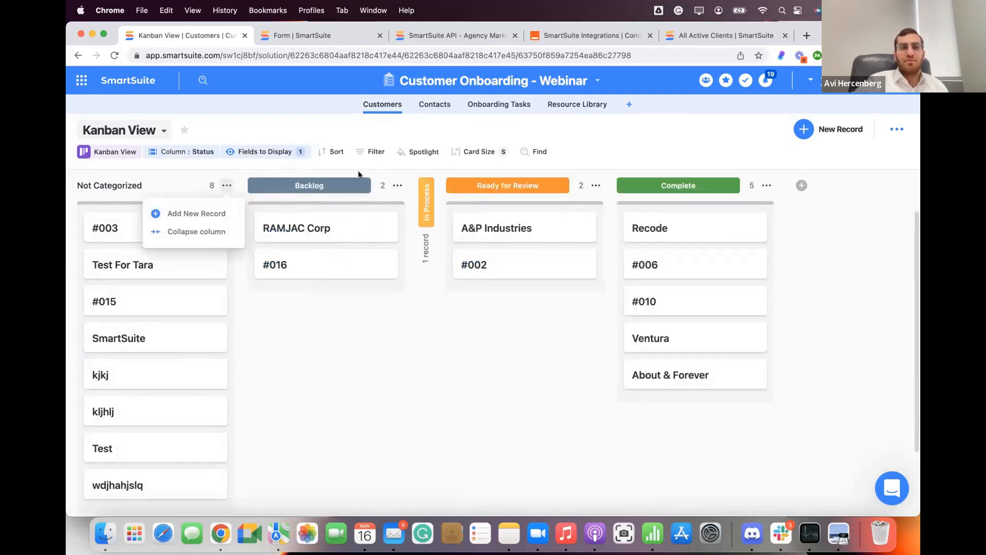
left_click(428, 200)
left_click(422, 360)
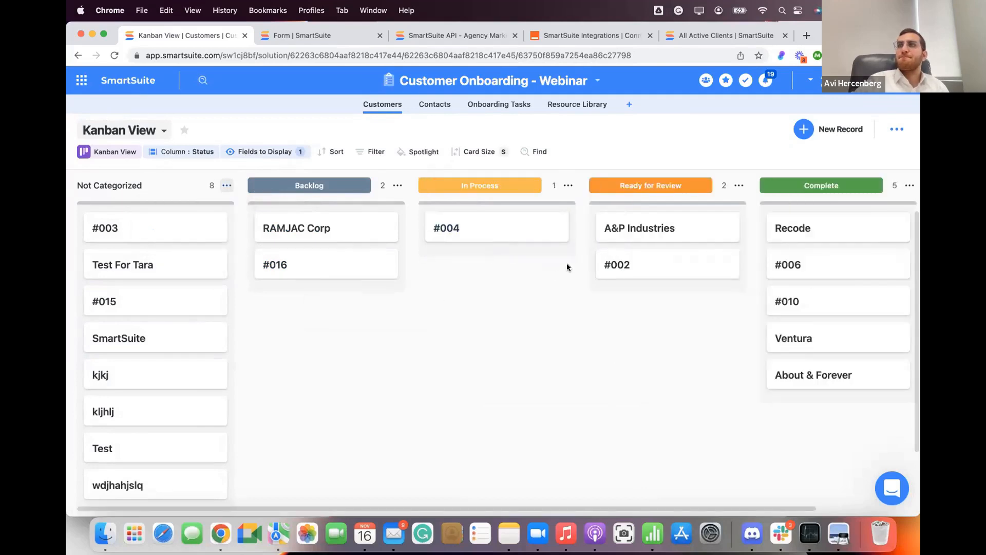
scroll(567, 267, "down", 1)
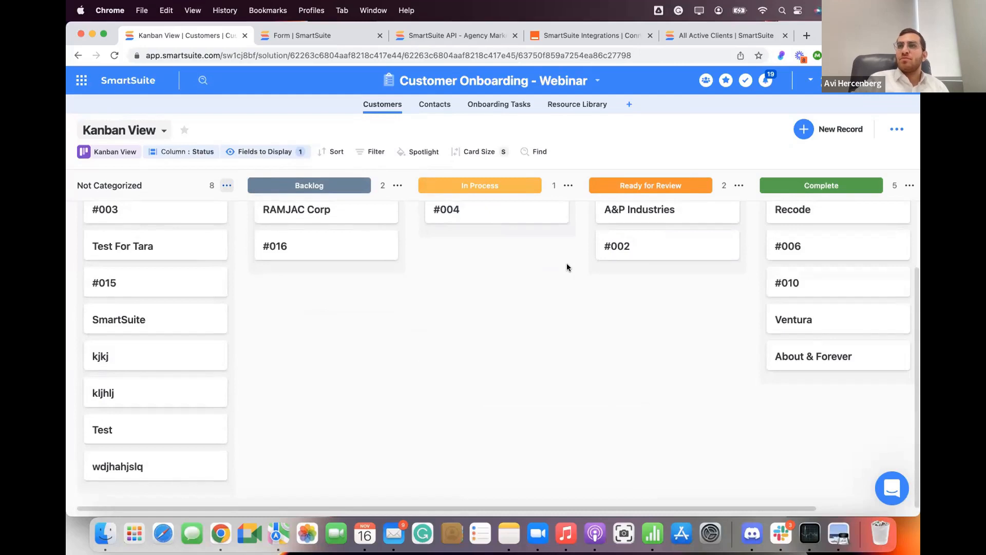
scroll(581, 321, "up", 1)
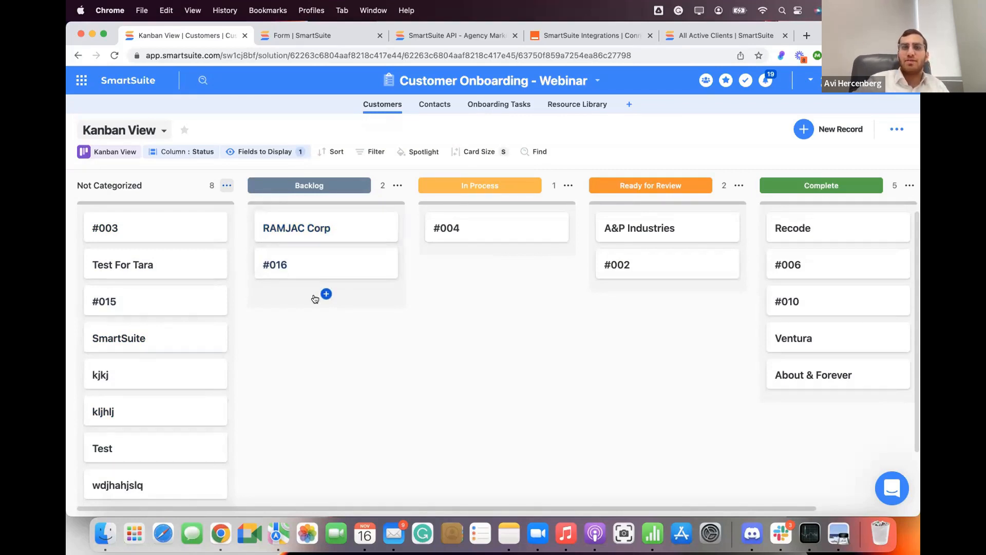
scroll(316, 295, "down", 1)
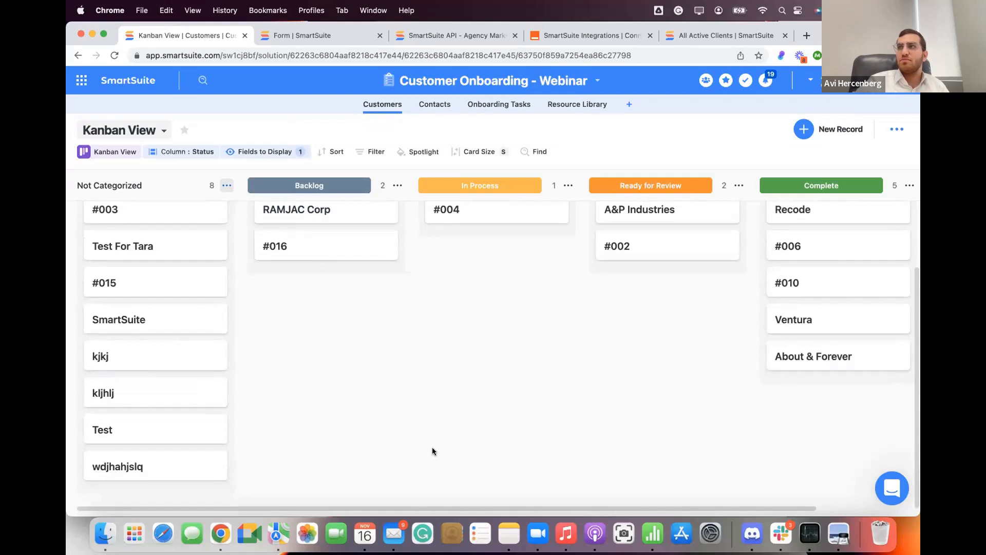